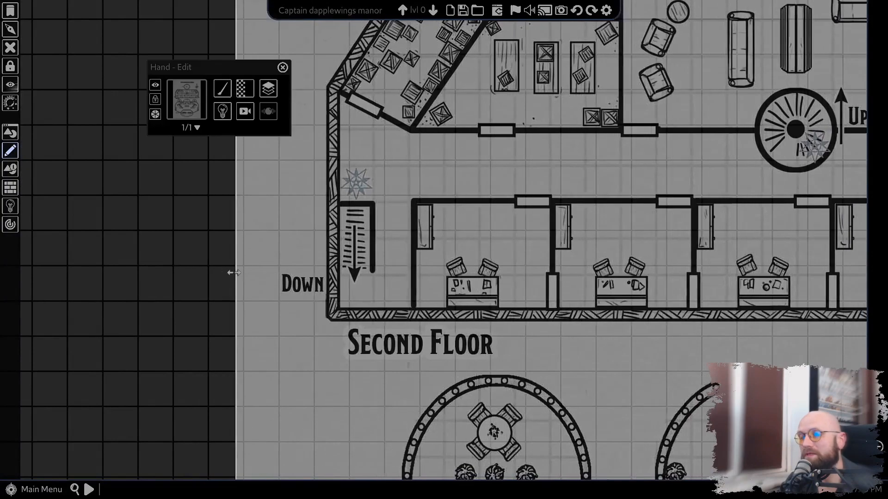
Stretch the manor map image slightly from its lower edge so its printed squares line up with the scene grid.
left_click_drag(798, 383, 394, 254)
scroll(394, 254, "up", 1)
left_click_drag(672, 462, 564, 255)
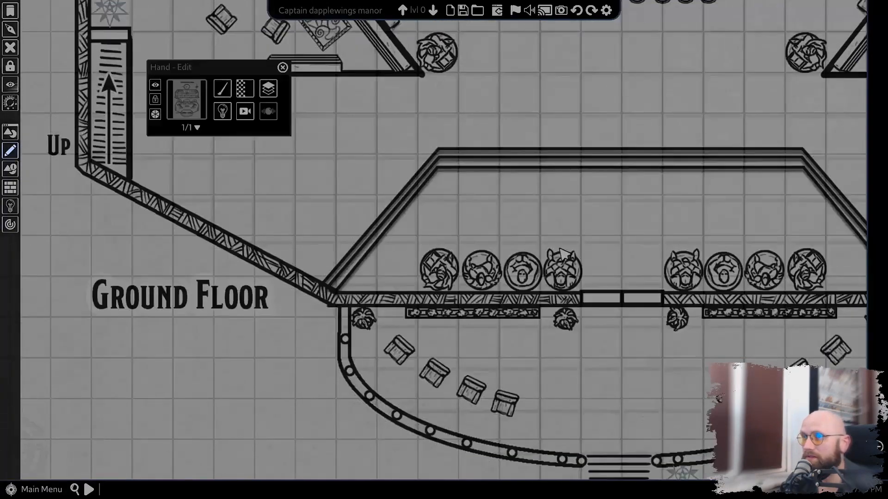
scroll(491, 446, "down", 2)
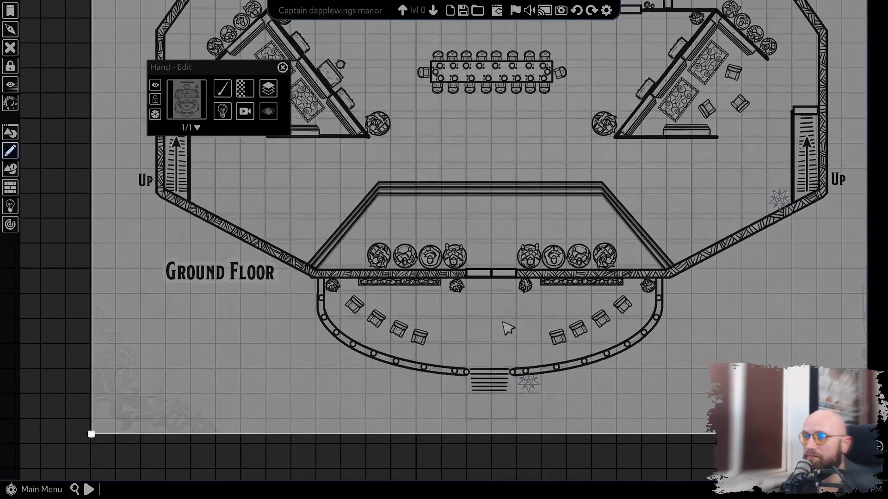
mouse_move(499, 435)
left_mouse_down()
mouse_move(500, 448)
mouse_move(504, 439)
left_mouse_up()
left_click_drag(502, 230, 488, 452)
scroll(487, 452, "down", 2)
left_click_drag(508, 144, 485, 444)
left_click_drag(434, 467, 466, 221)
scroll(467, 222, "up", 5)
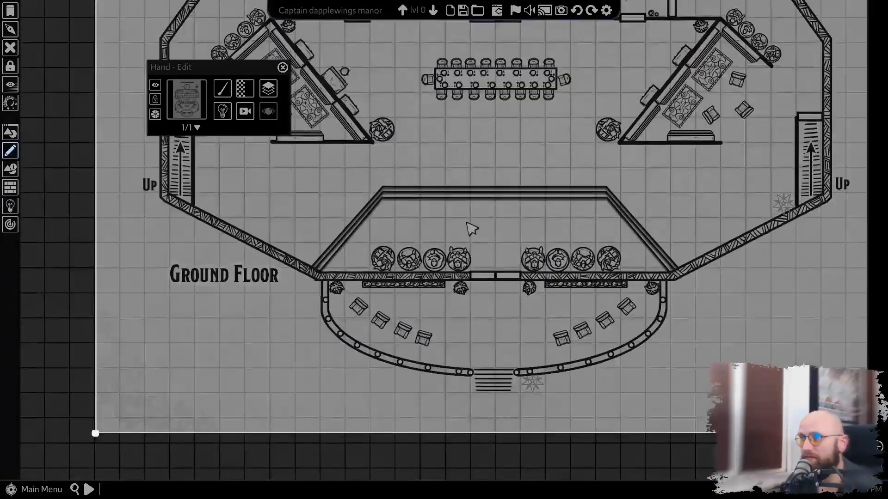
left_click_drag(523, 115, 539, 167)
Set the hue of the manor map image to about 34 and check the floor plans.
left_click_drag(454, 250, 436, 251)
left_click_drag(456, 251, 437, 251)
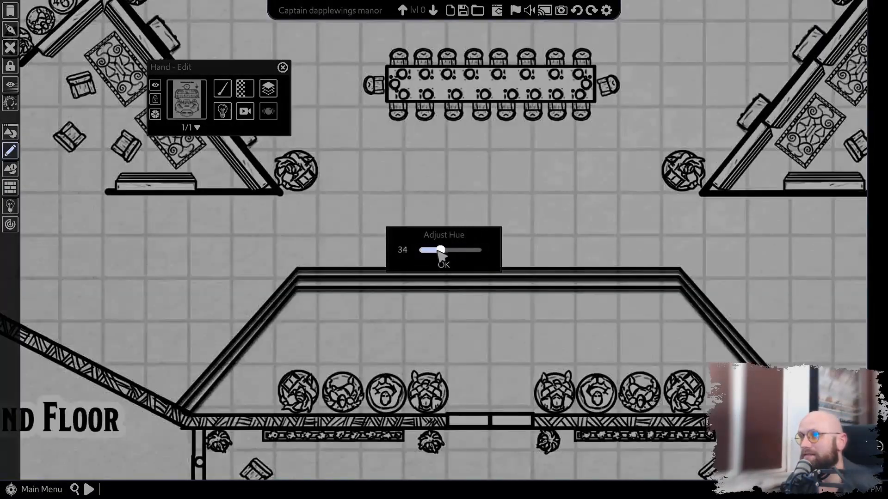
left_click(450, 268)
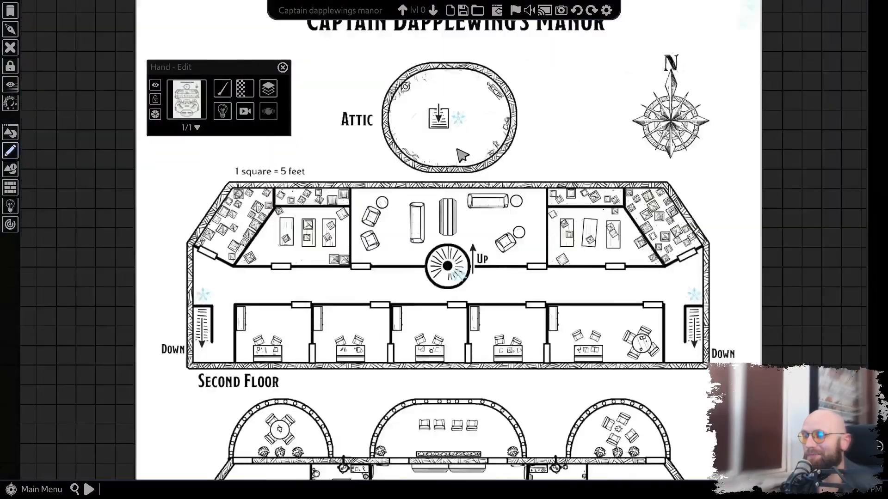
scroll(462, 154, "up", 2)
left_click_drag(412, 467, 448, 258)
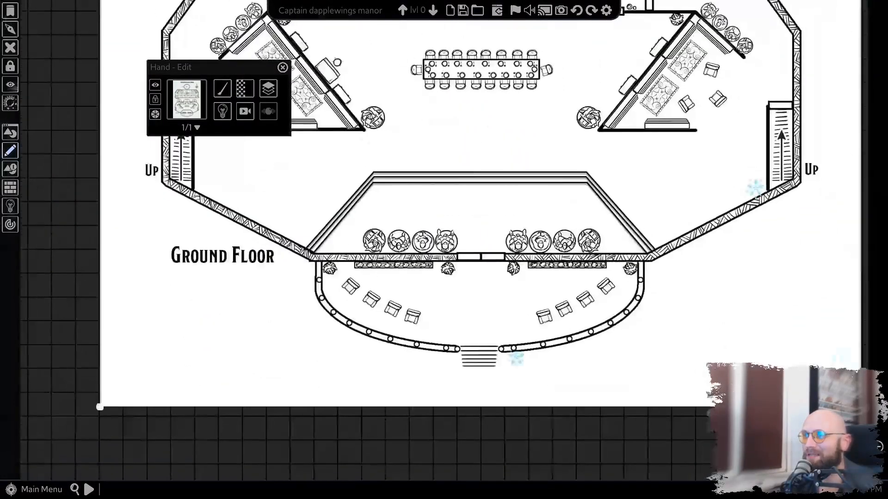
Open the Schley grass textures in the content library and pick a grass texture for the ground.
left_click(10, 133)
scroll(97, 296, "down", 3)
left_click(85, 282)
left_click(92, 349)
scroll(95, 338, "down", 3)
left_click(96, 313)
left_click_drag(206, 165, 207, 128)
scroll(319, 301, "down", 5)
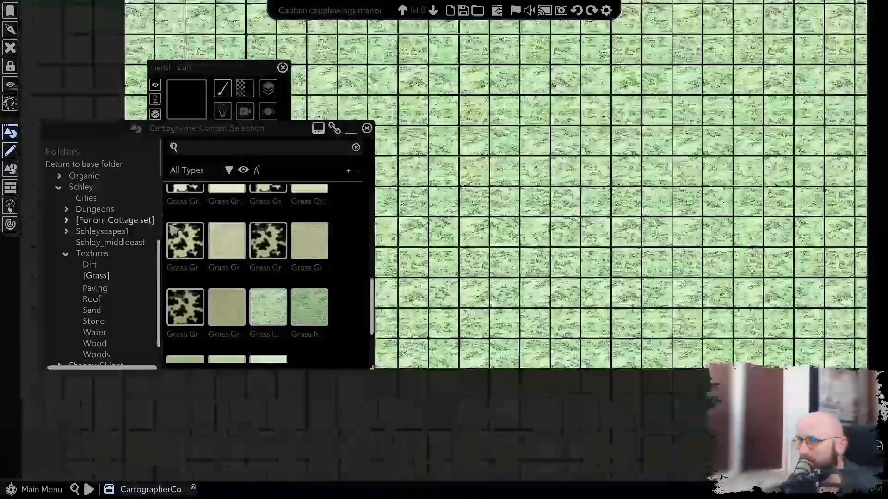
scroll(268, 277, "down", 1)
left_click(309, 214)
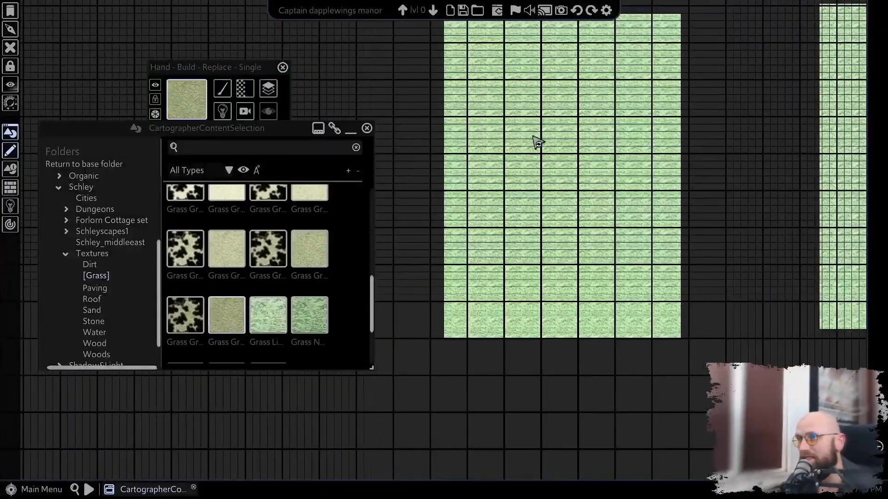
Browse the Schley dirt and paving texture folders for ground and path materials.
left_click(90, 265)
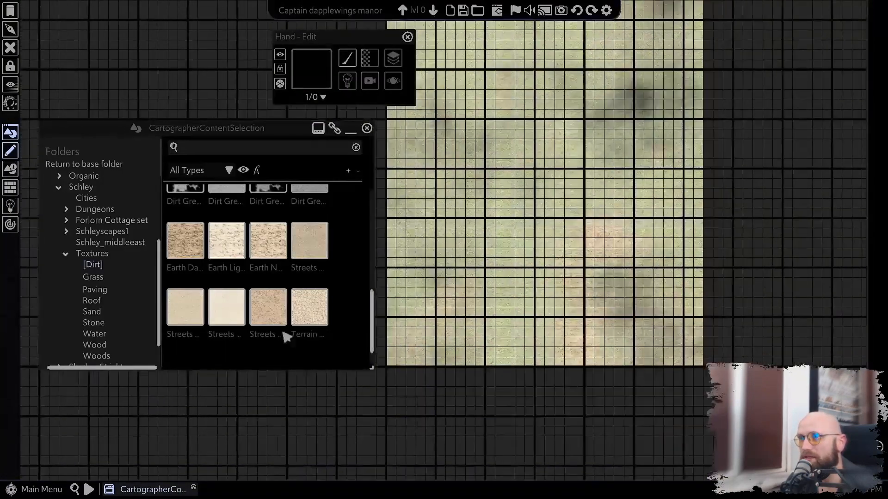
scroll(286, 337, "up", 1)
scroll(116, 319, "down", 2)
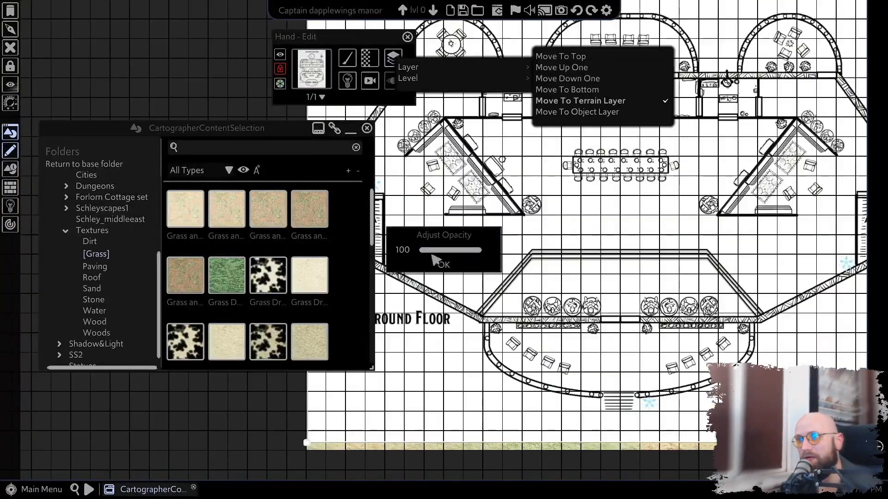
scroll(123, 290, "down", 1)
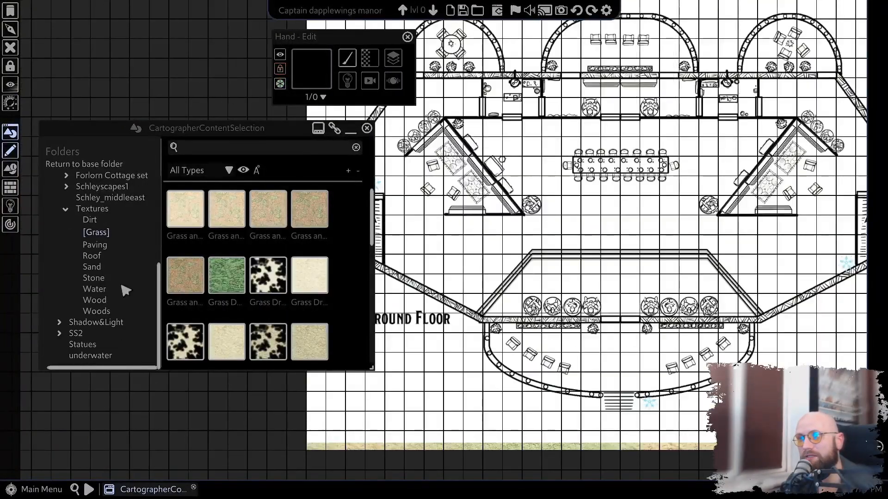
left_click(97, 244)
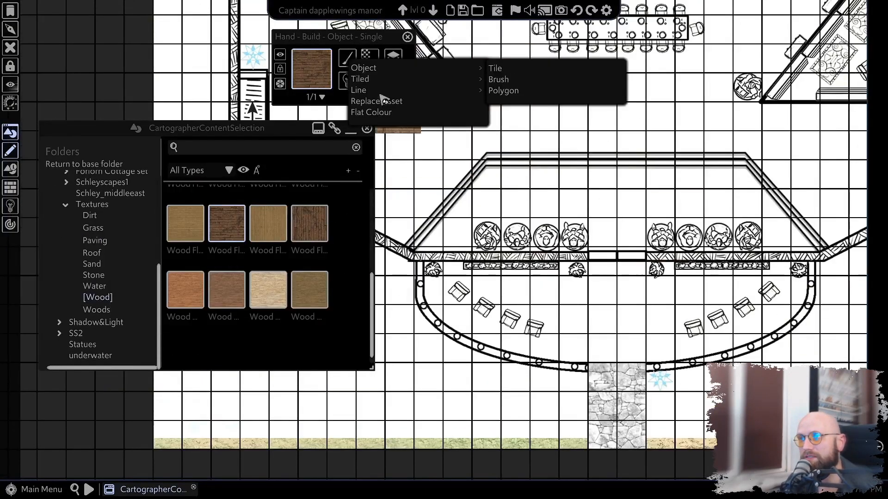
Lay wood floor tile polygons over the ground floor's front porch and the trapezoidal entrance area behind it.
left_click(518, 89)
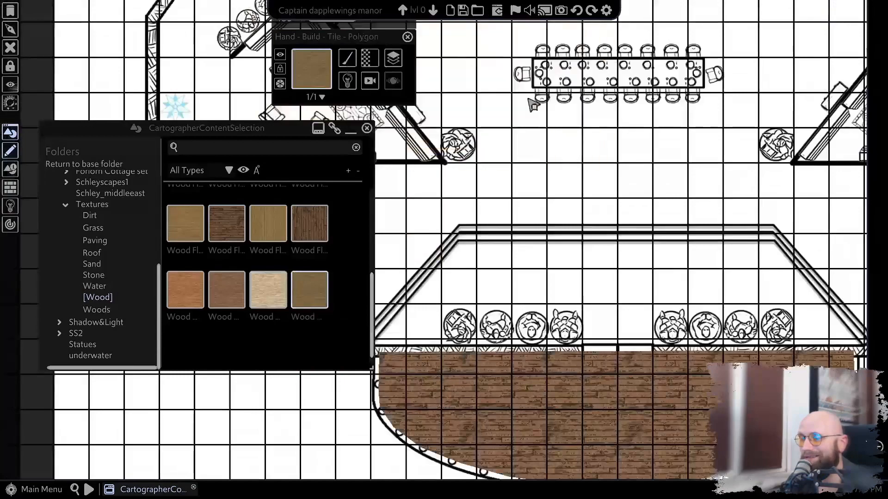
scroll(458, 238, "up", 5)
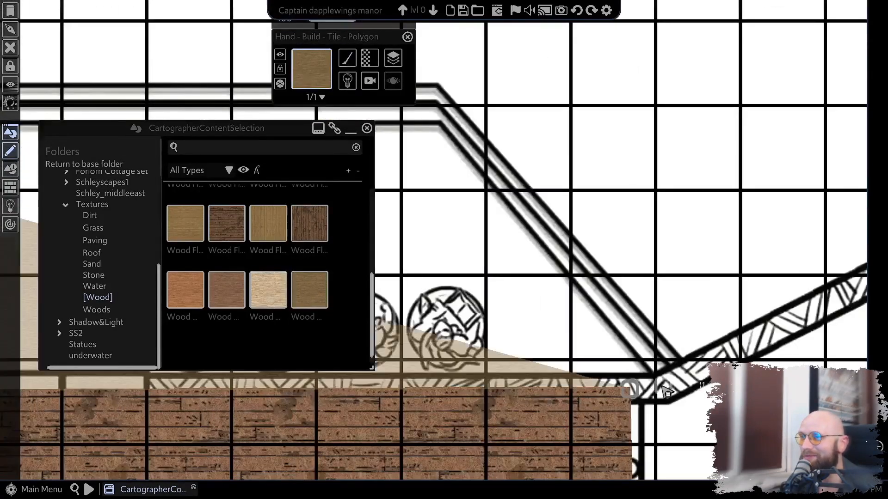
left_click(659, 385)
left_click(630, 291)
scroll(526, 292, "down", 5)
Cover the ground floor's main hall with a Wood Floor Oak tile polygon that follows the outer walls.
scroll(277, 246, "up", 3)
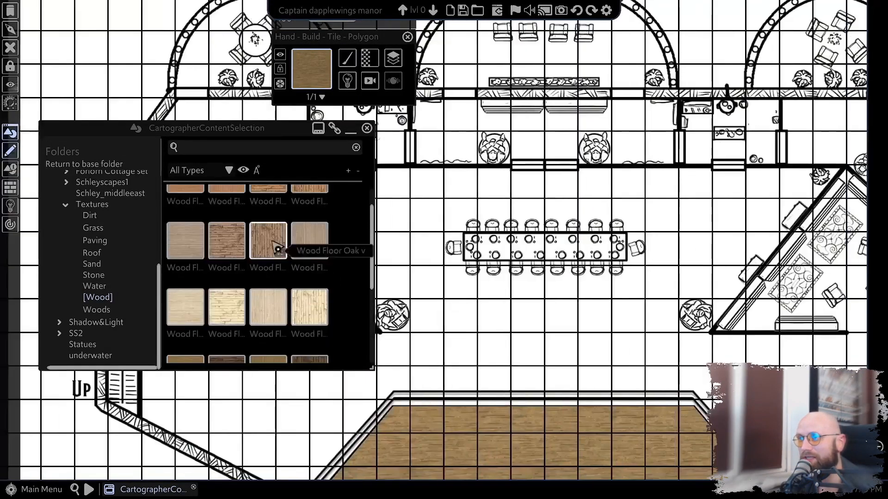
left_click(277, 246)
scroll(503, 238, "up", 5)
left_click(492, 236)
scroll(605, 262, "down", 5)
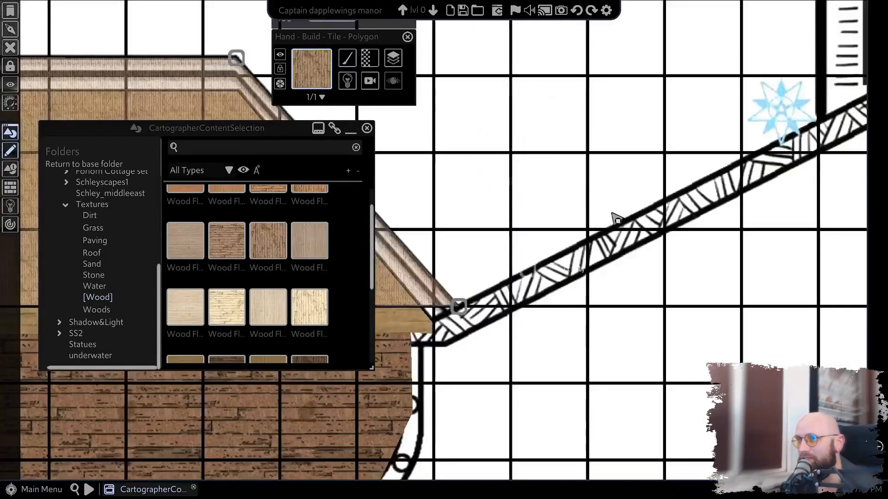
scroll(543, 262, "up", 5)
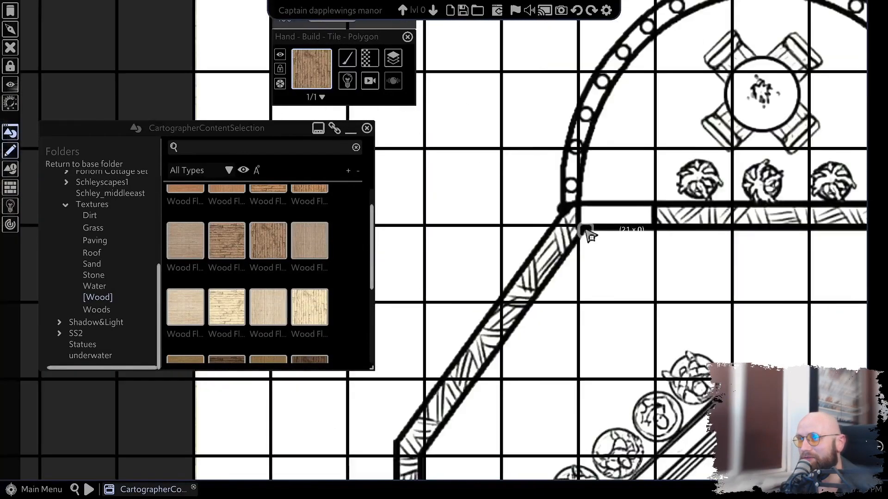
scroll(644, 346, "down", 3)
scroll(319, 271, "up", 1)
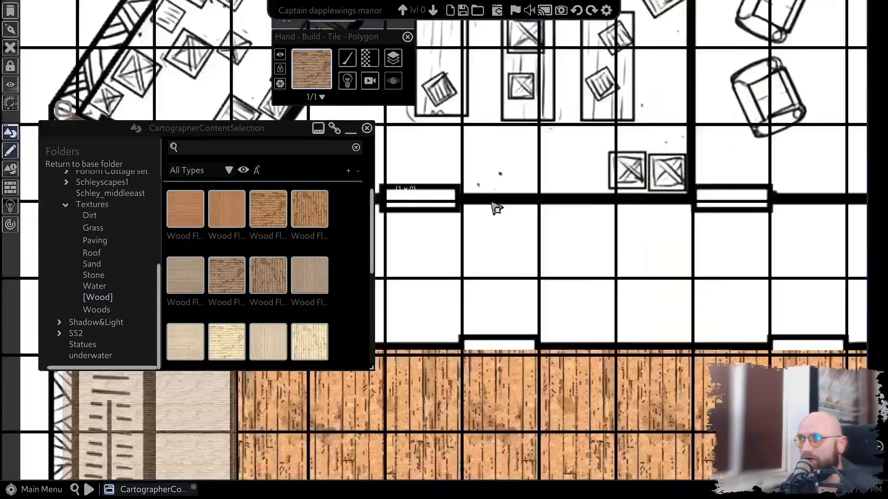
left_click(608, 214)
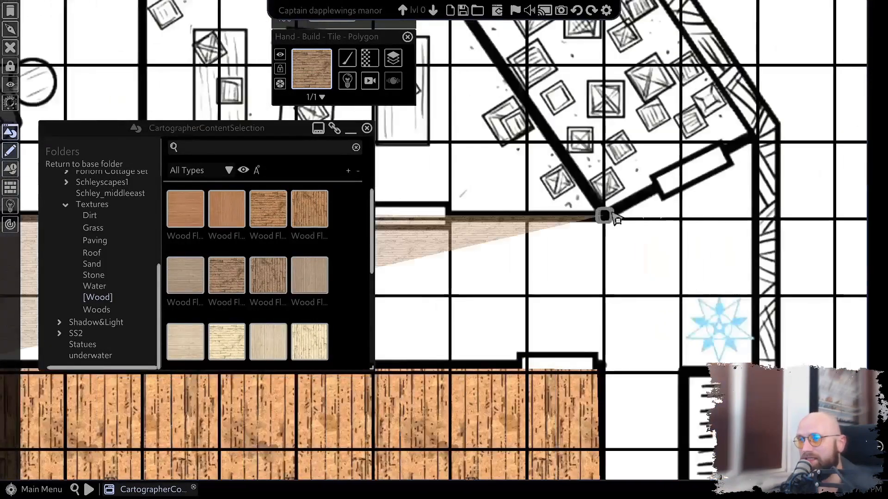
left_click(734, 342)
left_click(558, 343)
left_click(557, 104)
left_click(697, 128)
scroll(698, 294, "down", 4)
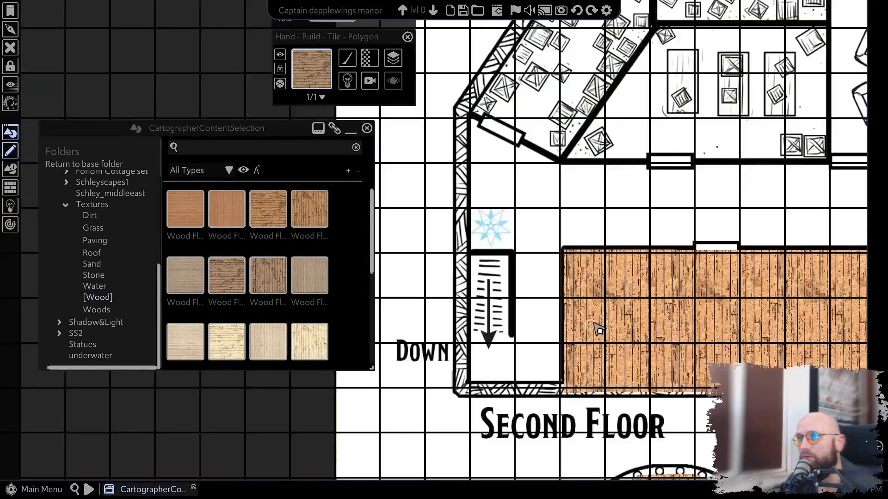
Fill the second floor's corridor and both stair areas with an oak plank tile polygon.
key("d")
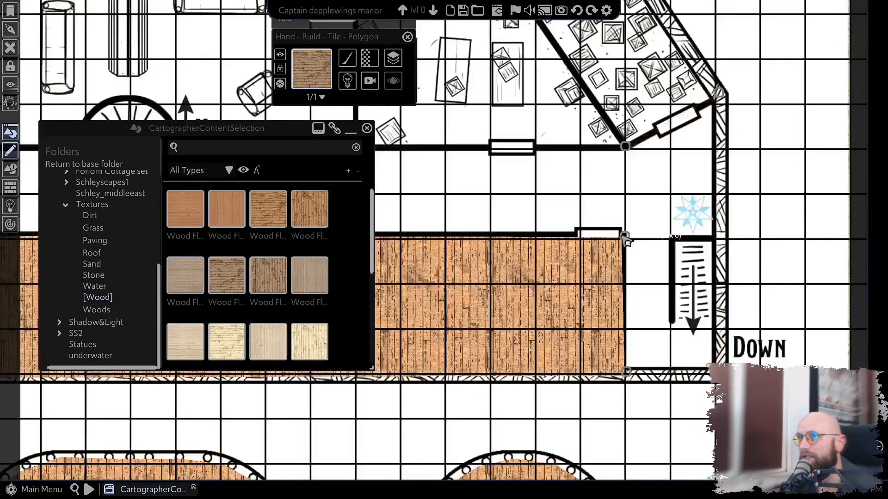
scroll(626, 240, "down", 4)
scroll(664, 244, "up", 4)
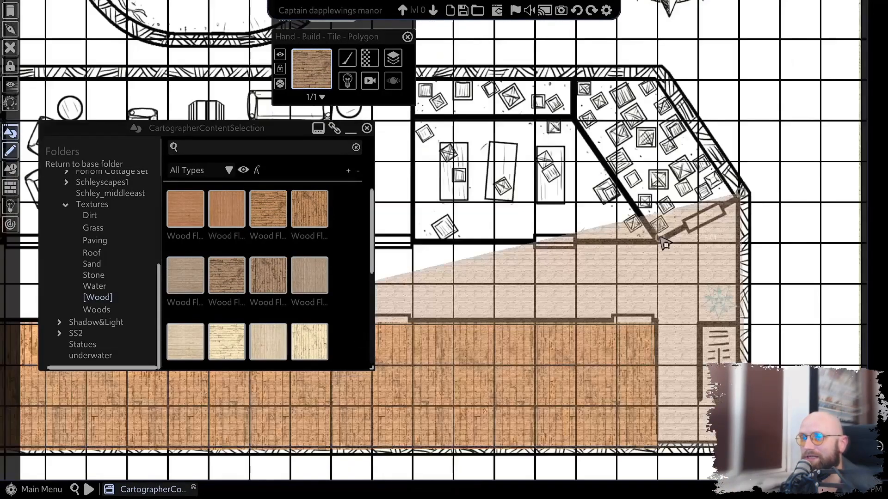
left_click(659, 238)
key("a")
left_click(651, 215)
scroll(640, 333, "down", 3)
key("d")
scroll(313, 248, "down", 5)
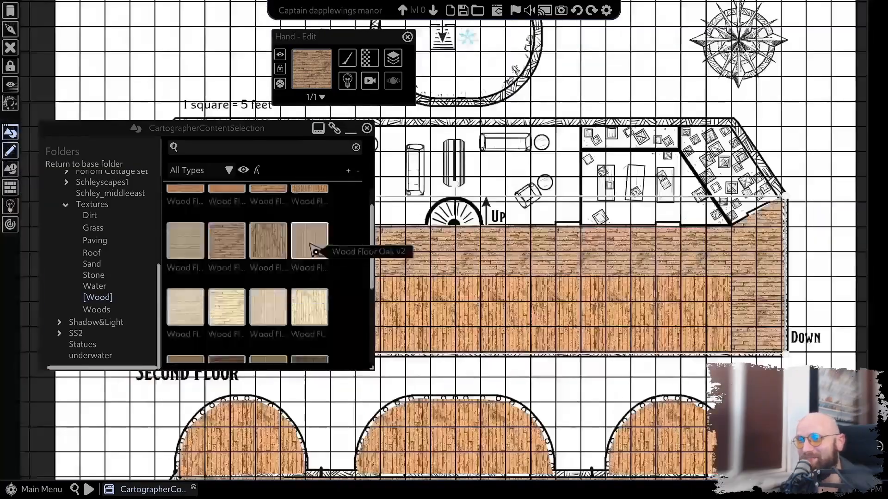
Fill the storage rooms and lounge along the second floor's rear wall with a dark wood floor tile polygon.
left_click(227, 246)
key("a")
left_click(347, 58)
scroll(571, 377, "up", 5)
scroll(571, 377, "down", 4)
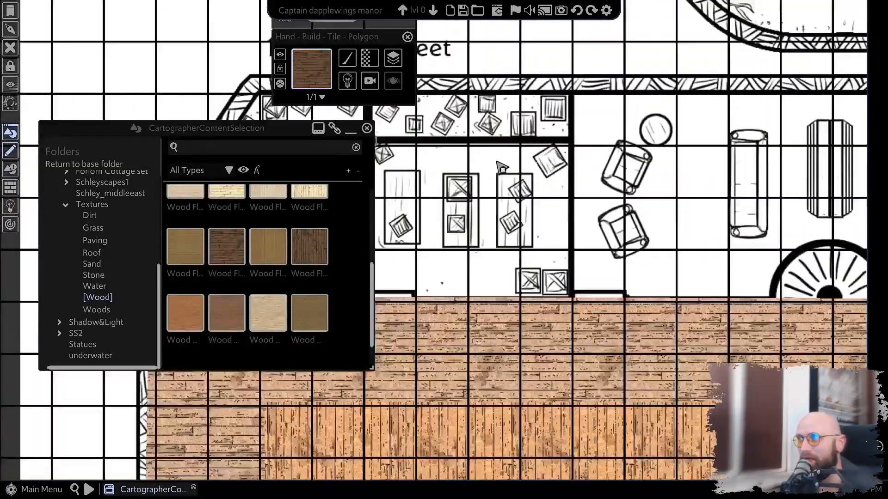
scroll(568, 314, "up", 3)
left_click(566, 311)
scroll(566, 312, "up", 3)
key("d")
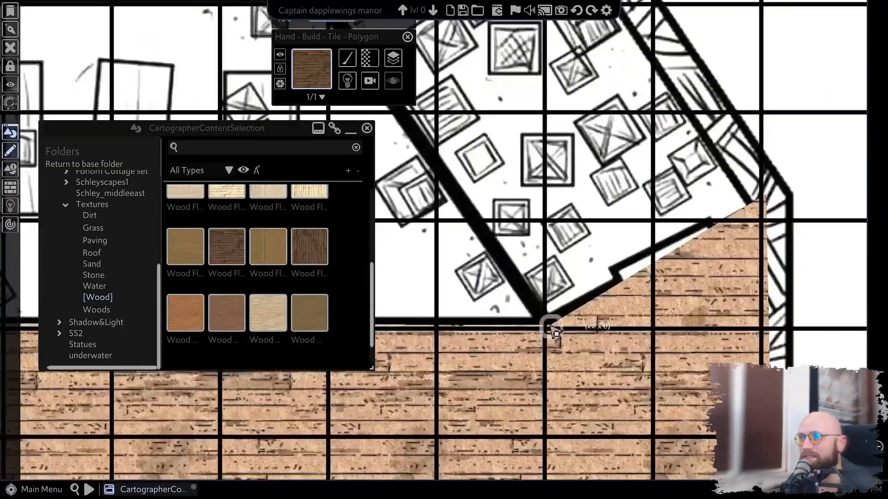
left_click(550, 324)
left_click(762, 199)
key("w")
left_click(754, 189)
key("a")
left_click(601, 155)
scroll(606, 222, "down", 8)
key("s")
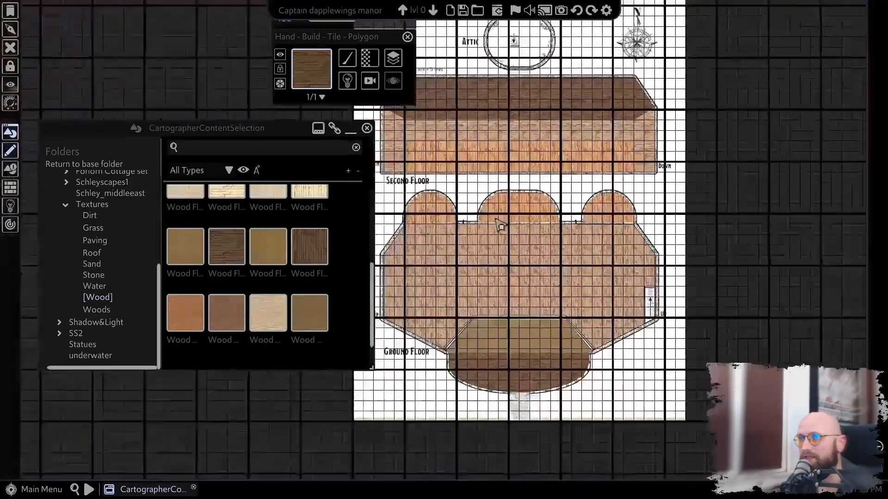
Overlay the manor map image on the wood floors at an opacity of 35.
right_click(555, 255)
scroll(633, 293, "up", 2)
left_click(626, 218)
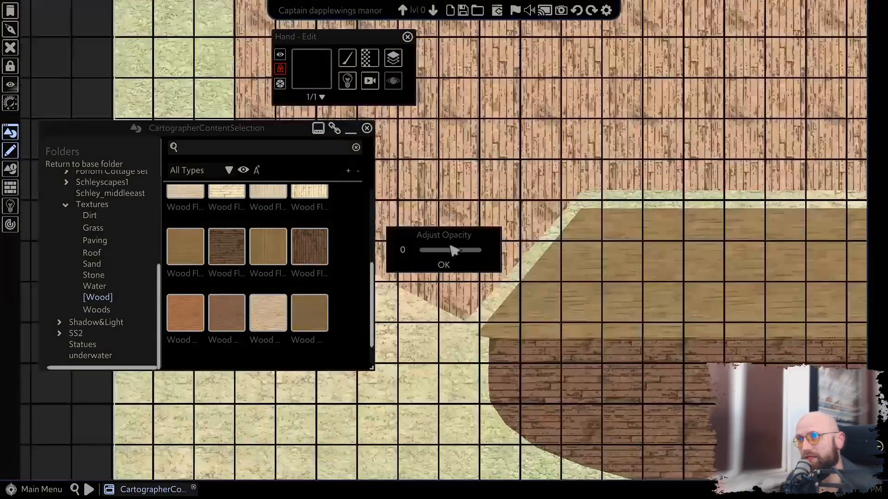
scroll(282, 289, "up", 1)
scroll(282, 289, "down", 2)
Trace a pale wood floor polygon as a border strip around the ground floor's trapezoidal entrance area.
left_click(309, 193)
scroll(483, 342, "up", 5)
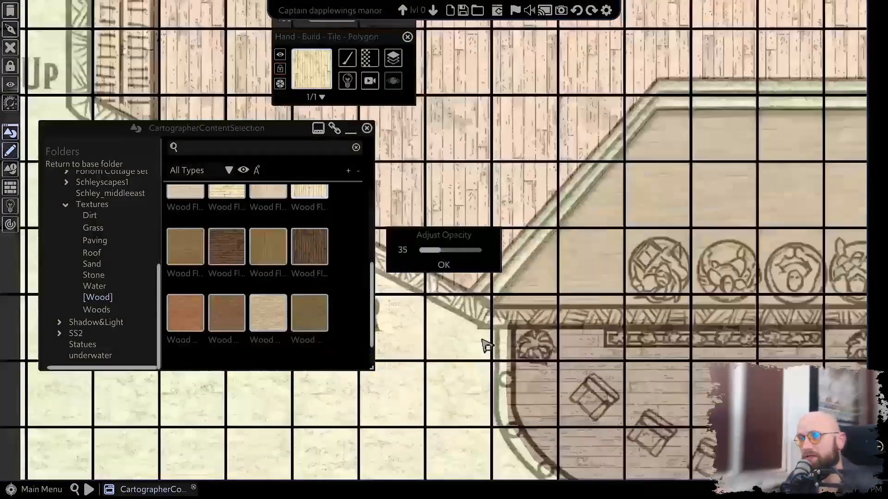
left_click(556, 380)
left_click(530, 335)
key("w")
key("d")
left_click(621, 214)
key("d")
left_click(520, 206)
key("s")
left_click(588, 284)
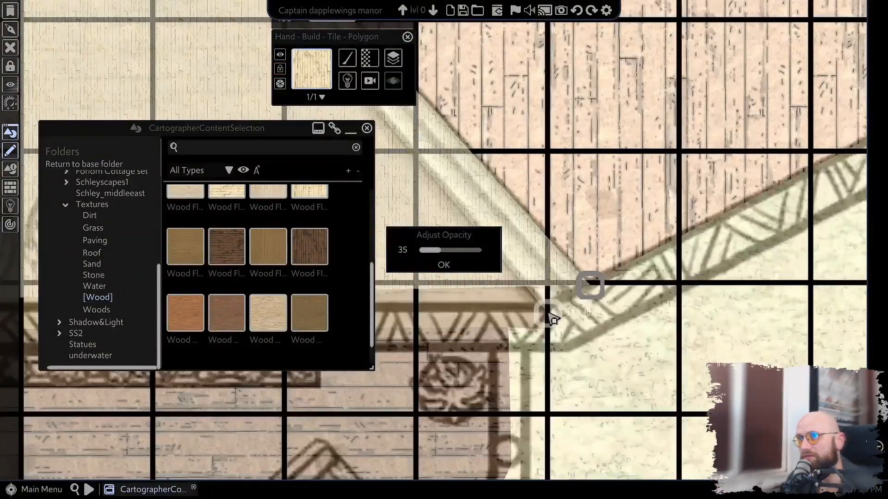
left_click(550, 314)
key("w")
left_click(693, 298)
left_click(613, 303)
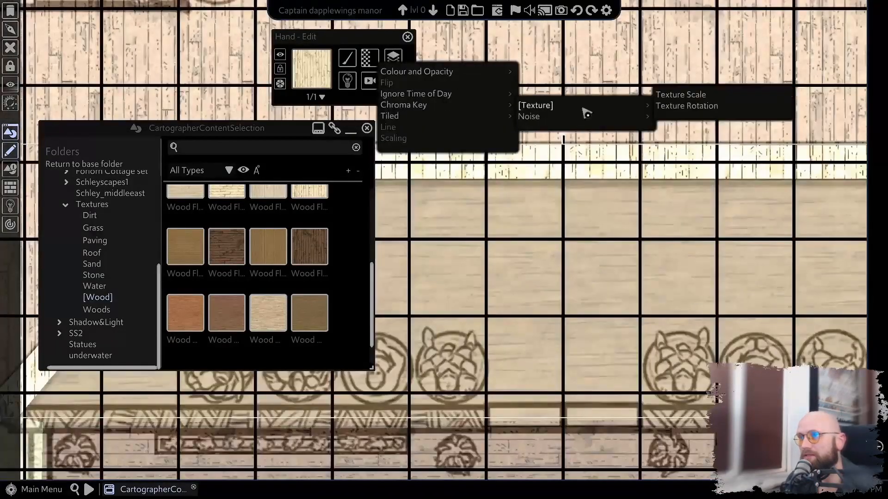
Adjust the tiled texture of the pale wood border around the entrance area.
left_click(644, 93)
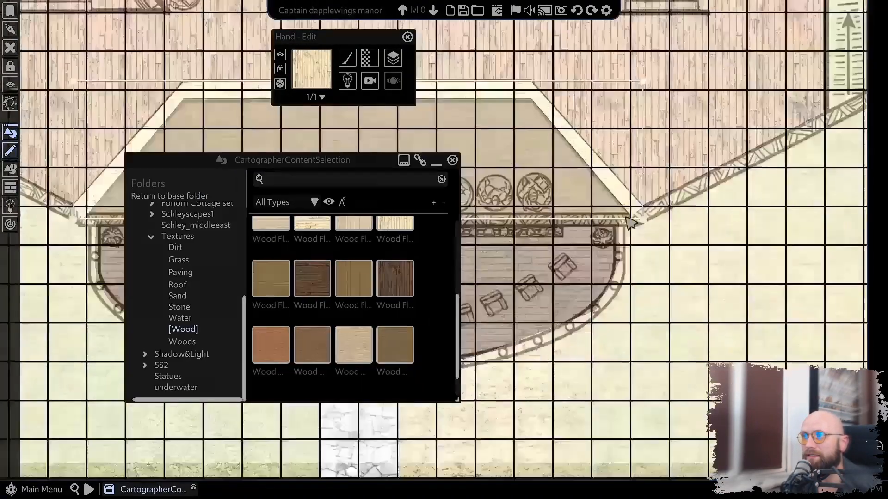
scroll(648, 296, "down", 3)
scroll(647, 296, "up", 4)
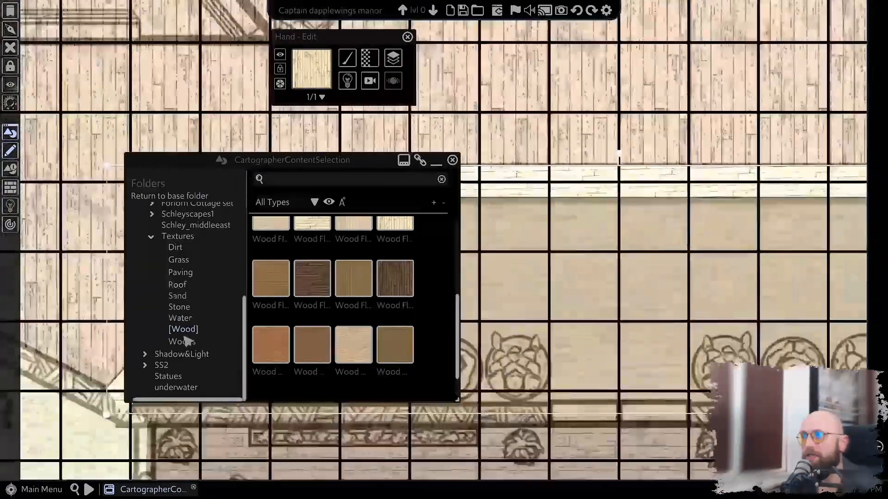
scroll(649, 299, "down", 5)
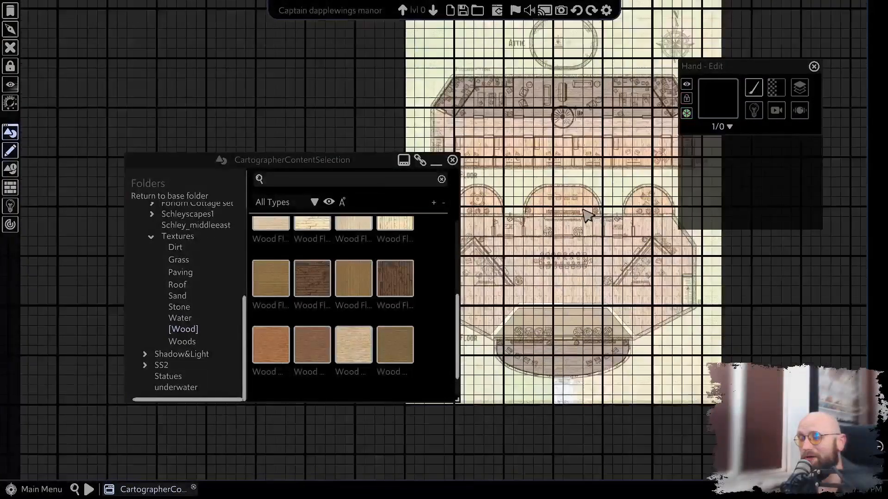
Search the content library for EDGE and pick the Ledge_1x1 asset for placement.
left_click(318, 181)
type("EDGE")
scroll(658, 430, "up", 5)
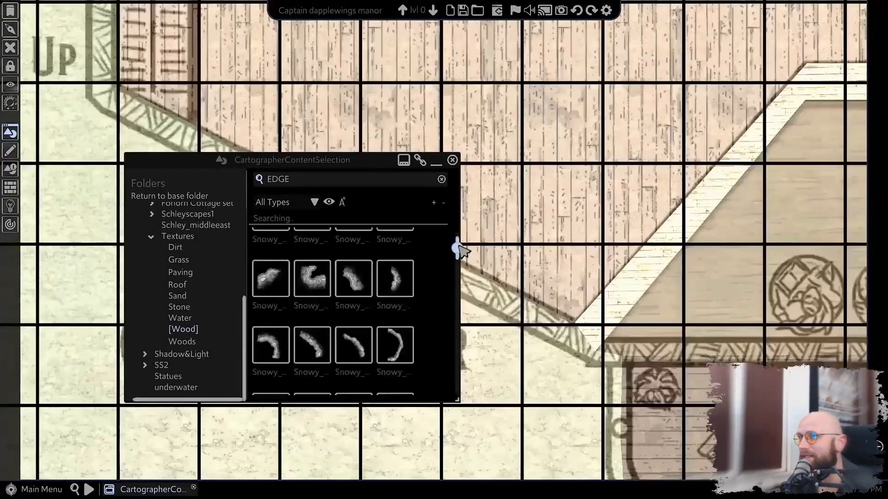
scroll(401, 330, "down", 5)
left_click(353, 309)
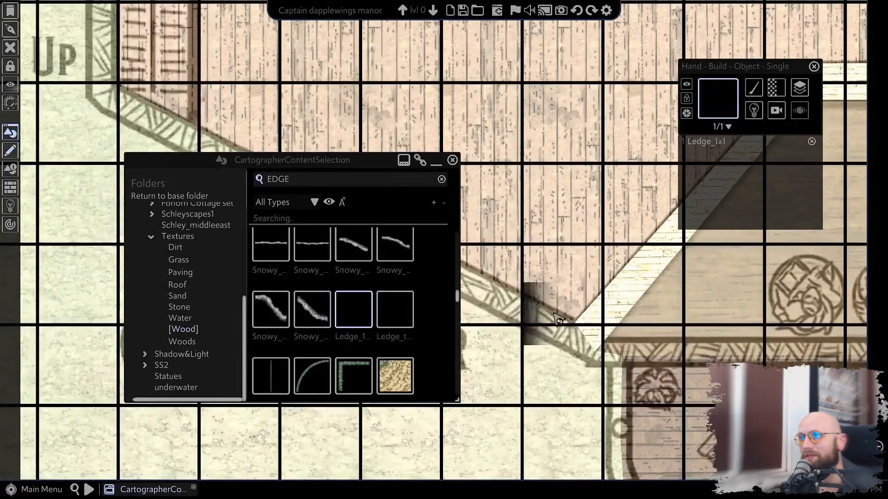
Try the Ledge_1x1 asset at the lower end of the pale wood border's diagonal leg.
left_click(661, 126)
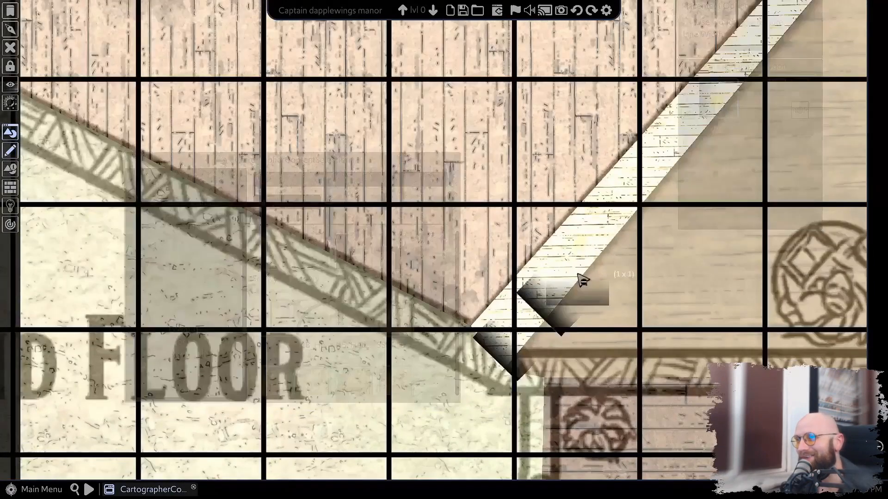
scroll(563, 276, "up", 3)
left_click_drag(752, 66, 762, 132)
left_click_drag(457, 287, 457, 374)
right_click(555, 302)
Pick the Edge asset and set it up as a polygon line with a line width of 0.15.
scroll(368, 346, "down", 2)
left_click(354, 329)
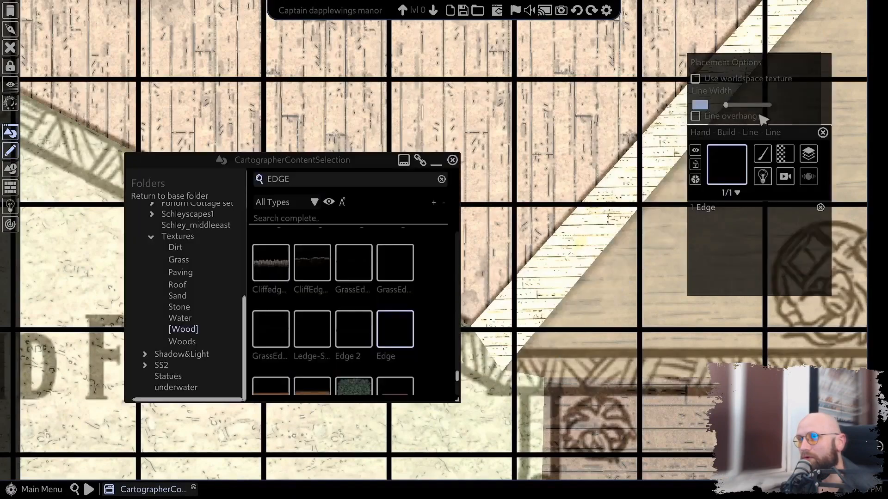
scroll(344, 342, "down", 1)
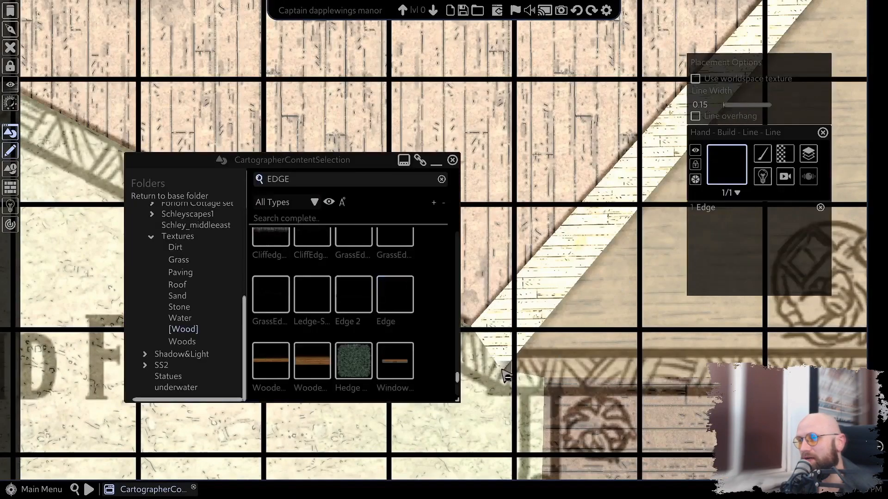
scroll(504, 372, "up", 2)
mouse_move(503, 370)
left_mouse_down()
mouse_move(582, 271)
mouse_move(564, 294)
left_mouse_up()
left_click(762, 154)
mouse_move(744, 194)
left_click(625, 192)
scroll(555, 286, "up", 2)
left_click(705, 112)
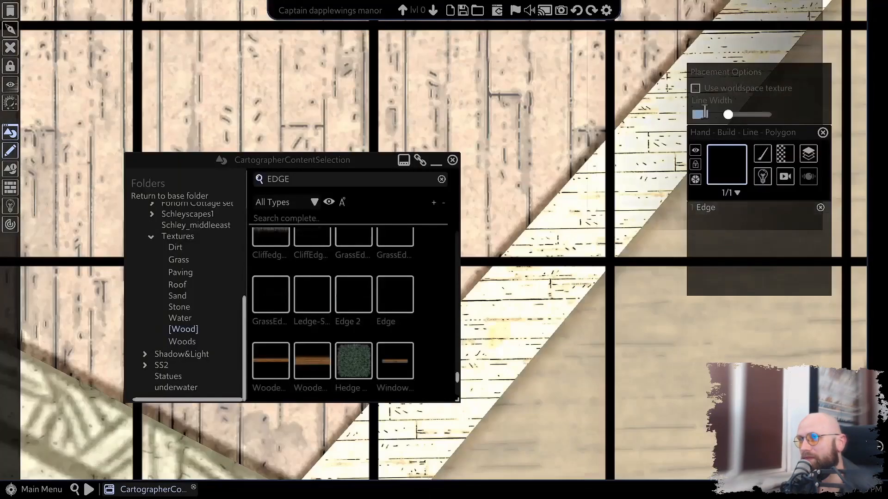
type("0.15")
Trace an Edge line along the inner edge of the pale wood border, from one lower end to the other.
scroll(567, 212, "up", 3)
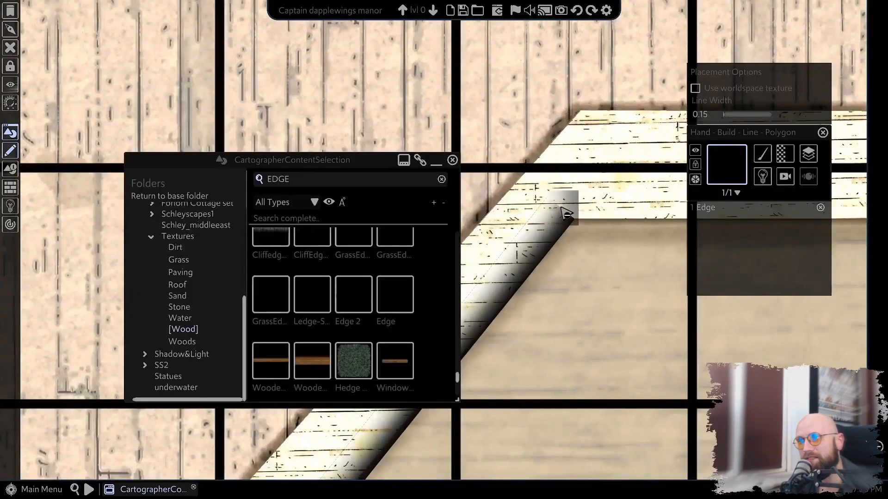
scroll(508, 227, "down", 3)
scroll(634, 238, "up", 3)
scroll(708, 320, "down", 3)
scroll(540, 275, "up", 3)
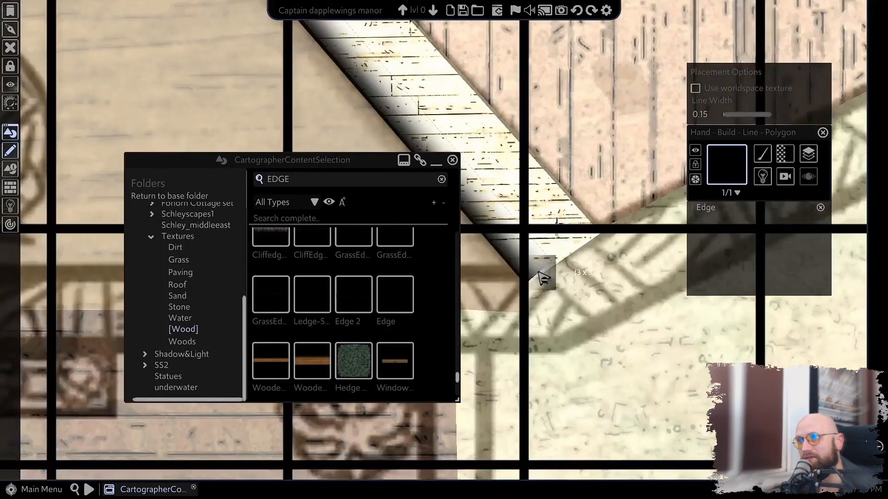
left_click(568, 253)
Trace a second Edge line back along the middle of the pale wood border, around both upper corners.
key("w")
key("a")
left_click(550, 162)
key("a")
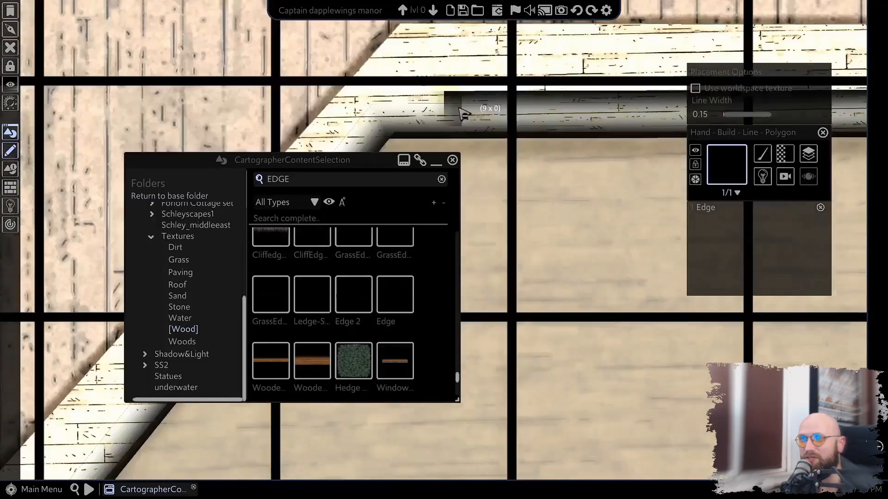
left_click(463, 111)
key("a")
key("s")
key("s")
key("a")
left_click(458, 430)
Trace a third Edge line within the outer half of the border, across the upper side and along its right diagonal.
key("w")
key("d")
left_click(618, 162)
key("d")
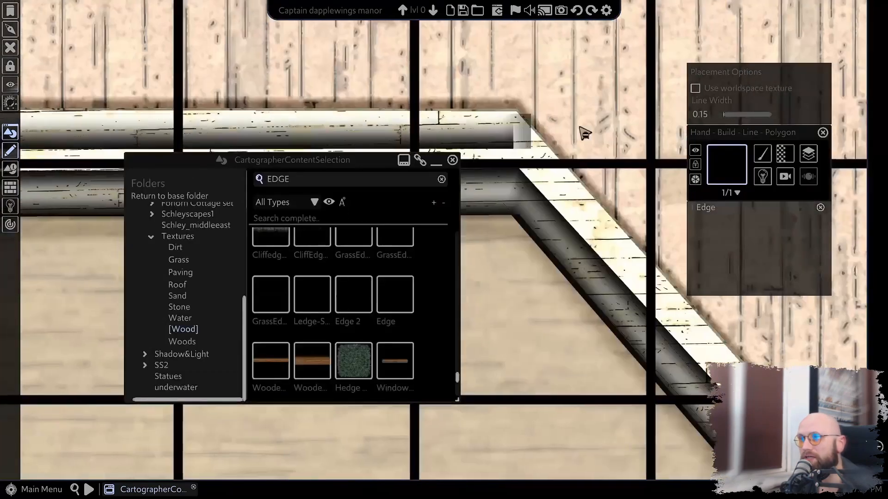
key("s")
key("d")
left_click(634, 225)
scroll(674, 319, "down", 2)
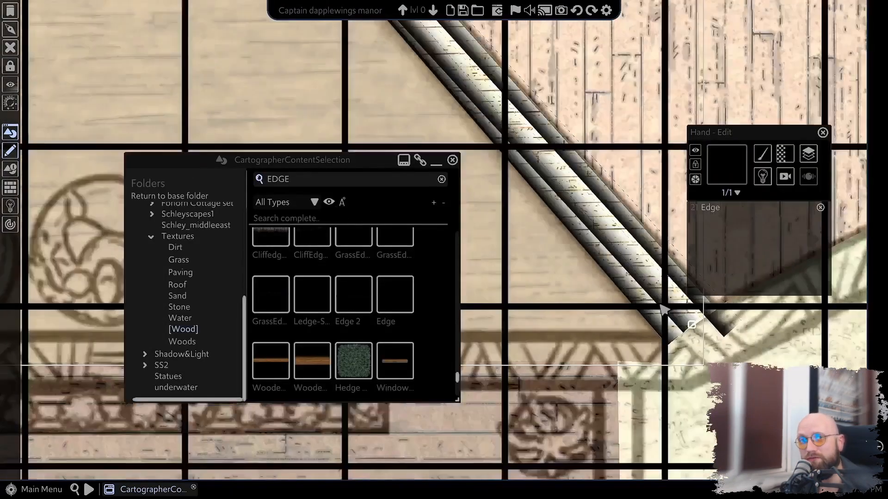
Align the Edge lines at the lower ends of the border's diagonal legs.
left_click(674, 319)
key("w")
key("a")
left_click_drag(368, 159, 356, 216)
key("a")
left_click(603, 107)
key("s")
key("a")
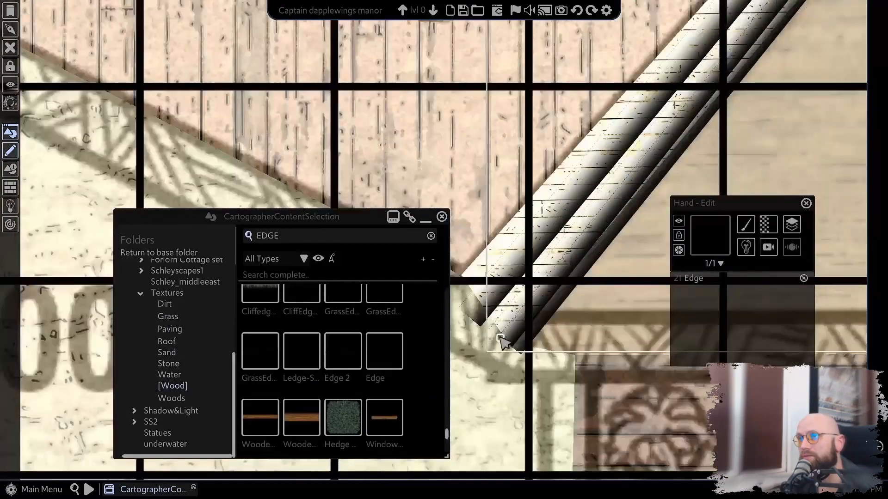
Refine the Edge lines along the border's right diagonal leg and around its upper right corner.
left_click_drag(749, 55, 31, 115)
left_click_drag(665, 157, 181, 3)
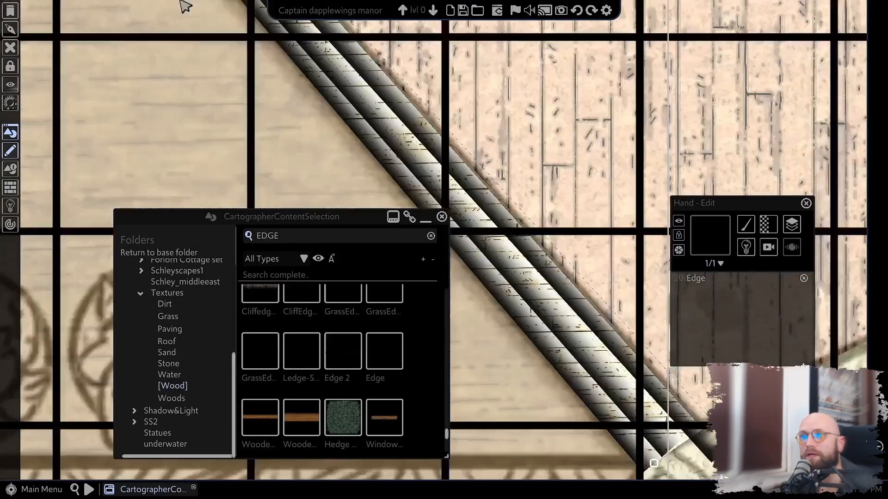
left_click_drag(637, 336, 640, 342)
left_click_drag(596, 266, 488, 273)
left_click_drag(423, 173, 550, 249)
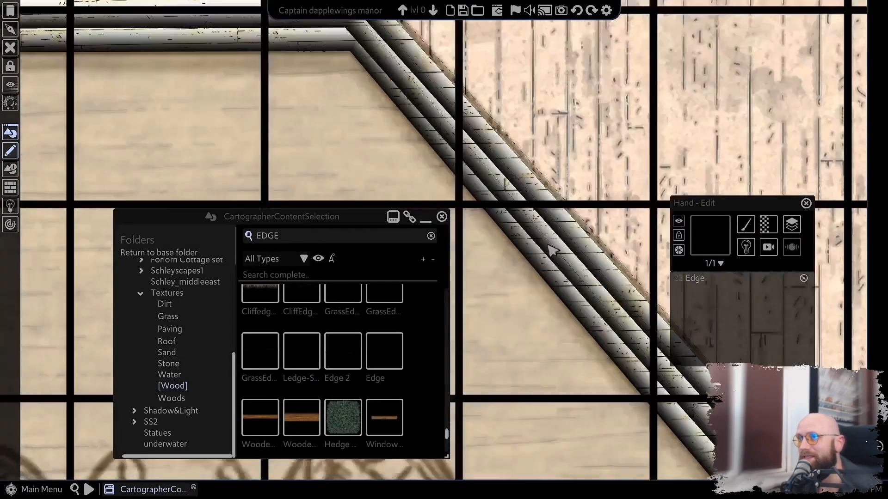
left_click_drag(383, 55, 588, 222)
left_click_drag(161, 259, 689, 75)
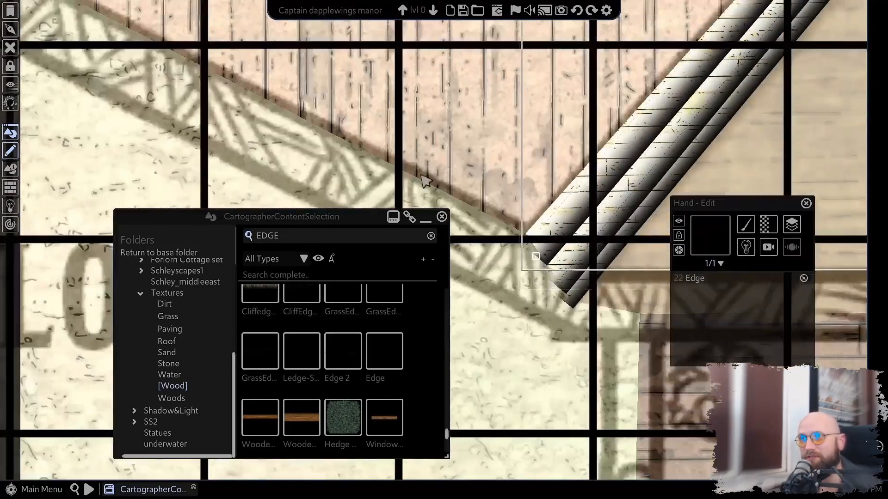
Trace an Edge line around the outside of the pale wood border to shade the adjoining floor.
scroll(426, 179, "down", 8)
scroll(593, 113, "up", 2)
key("Tab")
left_click_drag(199, 199, 475, 123)
scroll(475, 123, "up", 5)
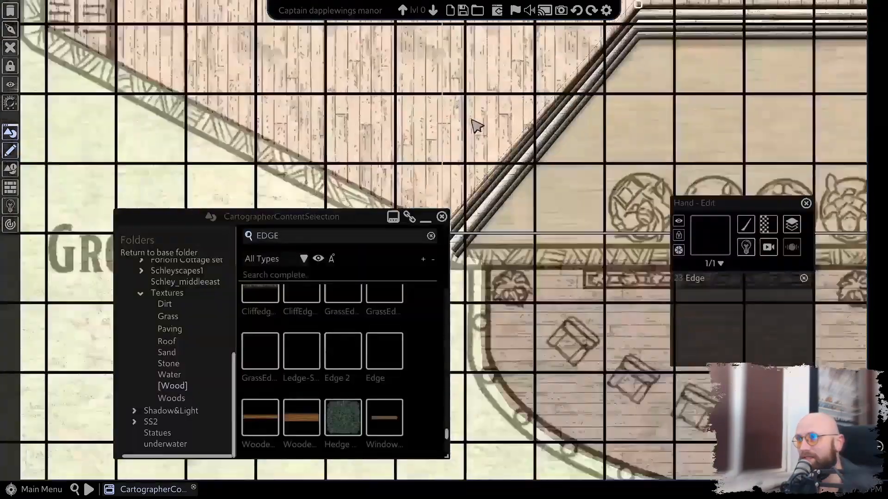
left_click_drag(722, 65, 416, 370)
left_click_drag(590, 119, 98, 66)
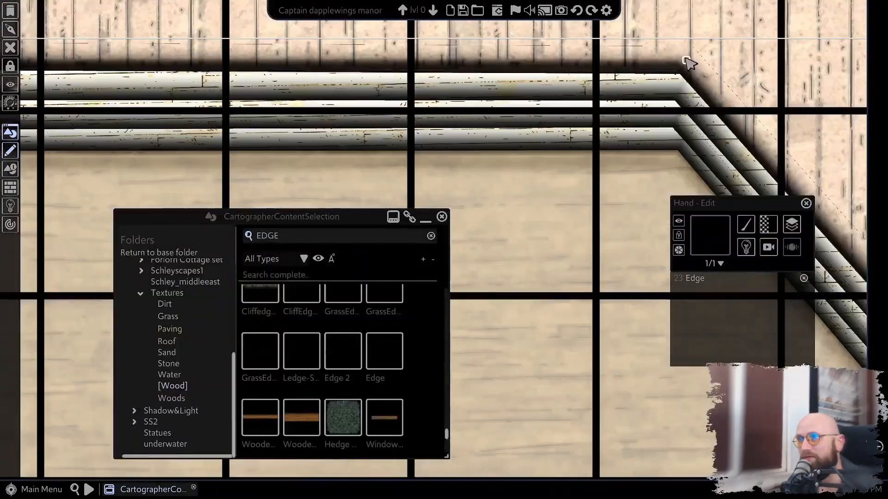
left_click(686, 60)
left_click_drag(855, 462, 622, 240)
left_click(620, 237)
right_click(619, 237)
Open the Walls folder of the Forlorn Cottage set in the content library.
scroll(488, 158, "down", 8)
left_click_drag(487, 158, 296, 171)
scroll(531, 222, "up", 5)
scroll(210, 340, "up", 6)
left_click(179, 341)
scroll(179, 345, "down", 5)
left_click(171, 393)
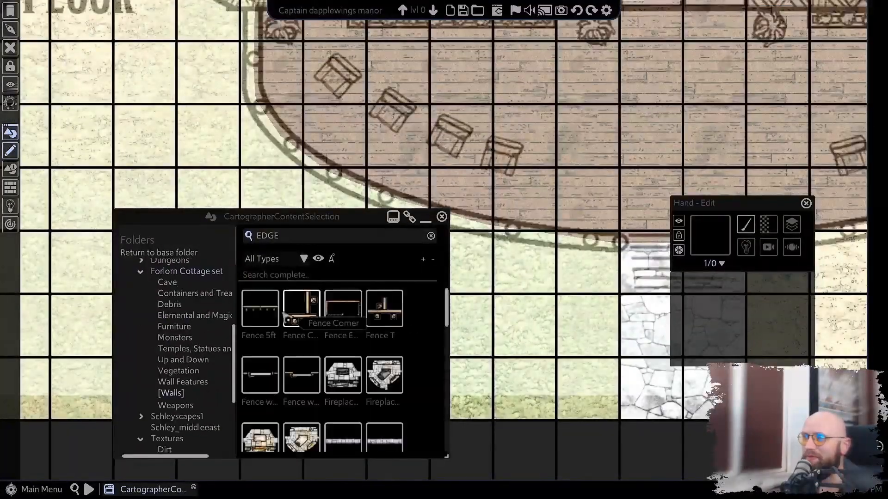
Draw a Fence 5ft line on the porch's left side from the front steps and bend it along the curved edge.
left_click(623, 244)
left_click_drag(278, 37, 480, 152)
left_click(456, 124)
right_click(455, 124)
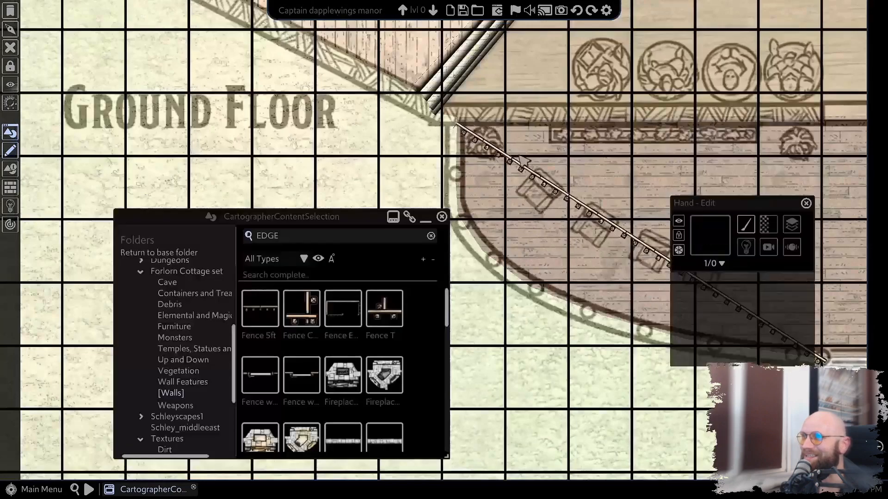
scroll(491, 252, "down", 2)
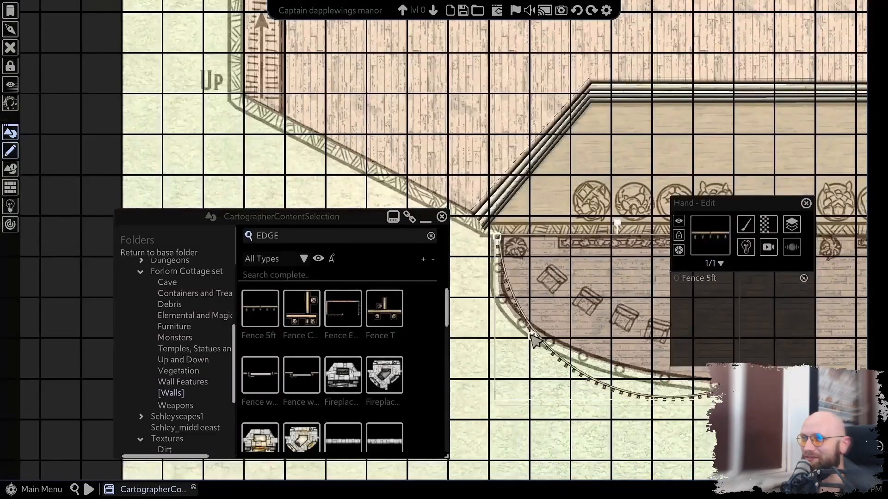
left_click_drag(574, 354, 326, 272)
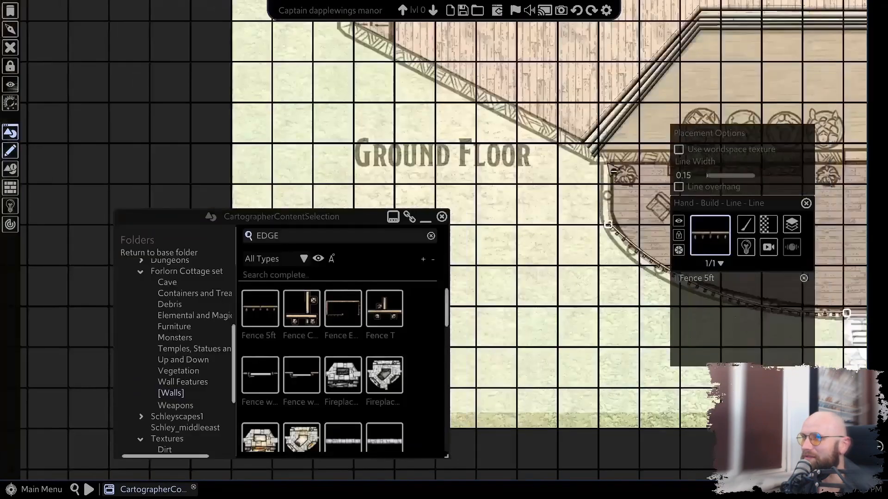
Add a Fence 5ft segment up the porch's left side to the wall and align it with the curved fence.
scroll(581, 261, "up", 5)
right_click(581, 261)
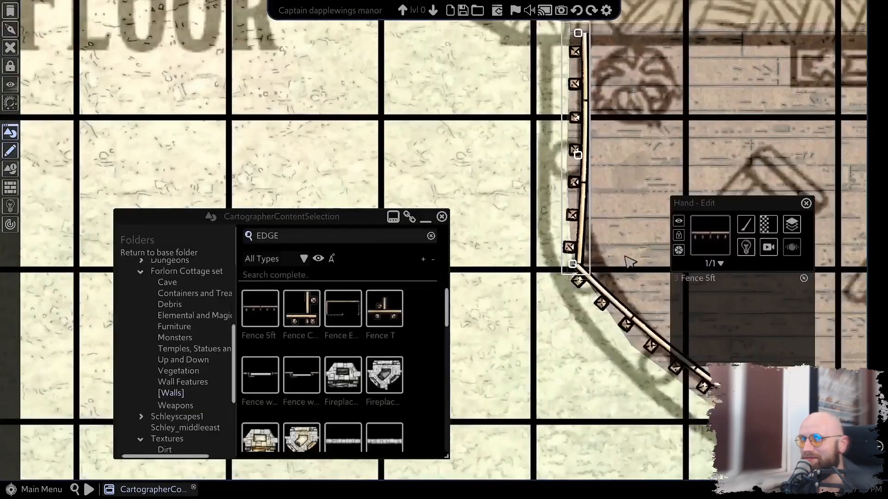
left_click_drag(625, 257, 600, 285)
left_click_drag(552, 182, 545, 177)
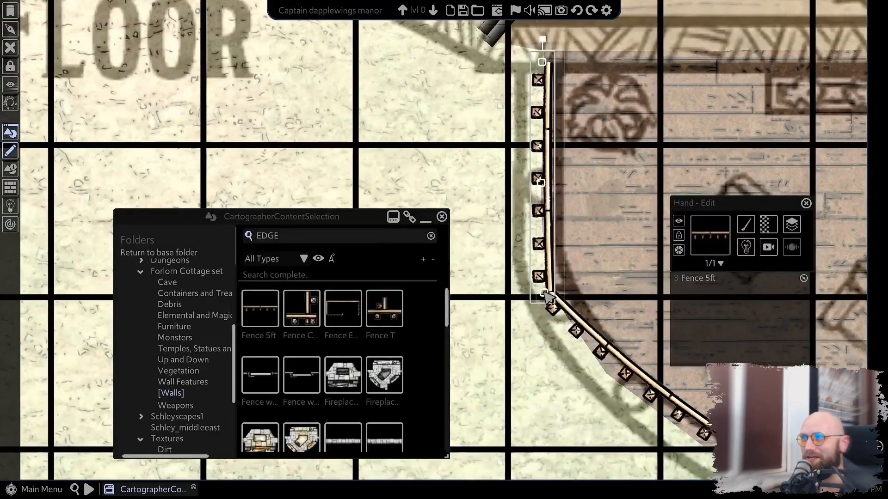
left_click(559, 309)
Lay two straight Fence 5ft segments along the porch's right side, from the front steps up to the wall.
scroll(559, 307, "down", 5)
scroll(562, 273, "up", 3)
left_click(561, 271)
left_click(602, 234)
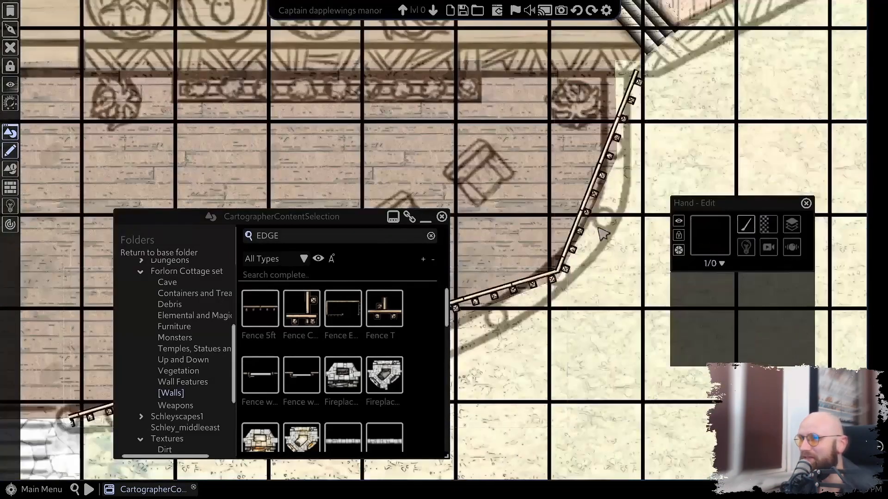
Bend the two right-hand fence segments to follow the porch's curved edge and join them at their shared corner.
left_click_drag(557, 275, 777, 175)
left_click(768, 177)
left_click_drag(455, 226, 446, 178)
left_click_drag(645, 147, 688, 96)
scroll(688, 98, "down", 3)
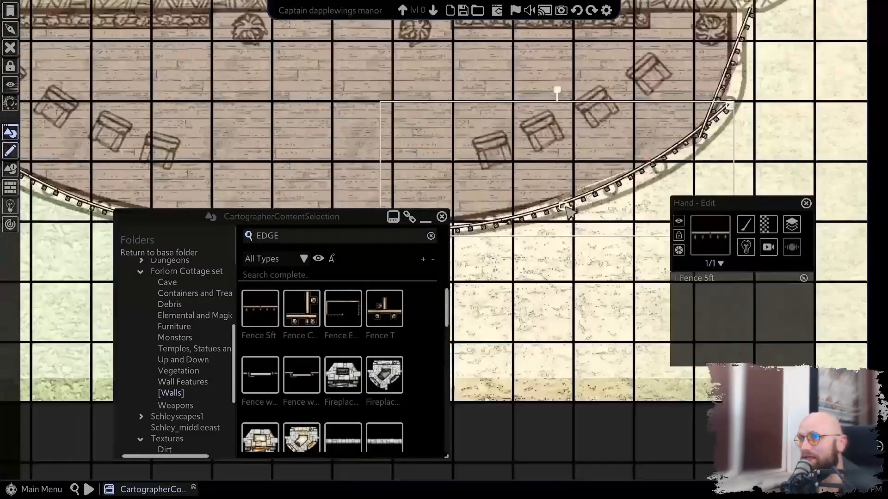
scroll(569, 211, "up", 4)
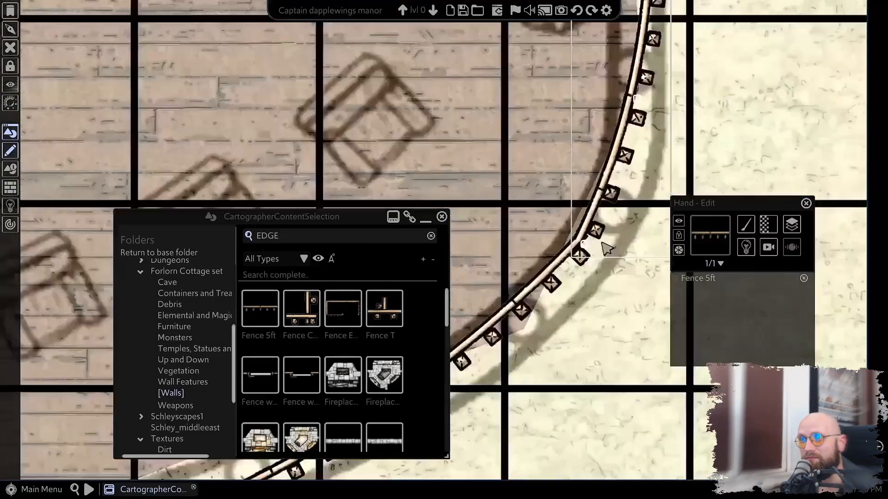
scroll(607, 248, "up", 1)
Select all four porch fence segments and set their line width to 0.3.
left_click(595, 233, "shift")
scroll(594, 232, "down", 4)
left_click_drag(499, 178, 687, 194)
left_click(688, 401, "shift")
left_click(444, 111, "shift")
left_click(746, 225)
left_click(706, 289)
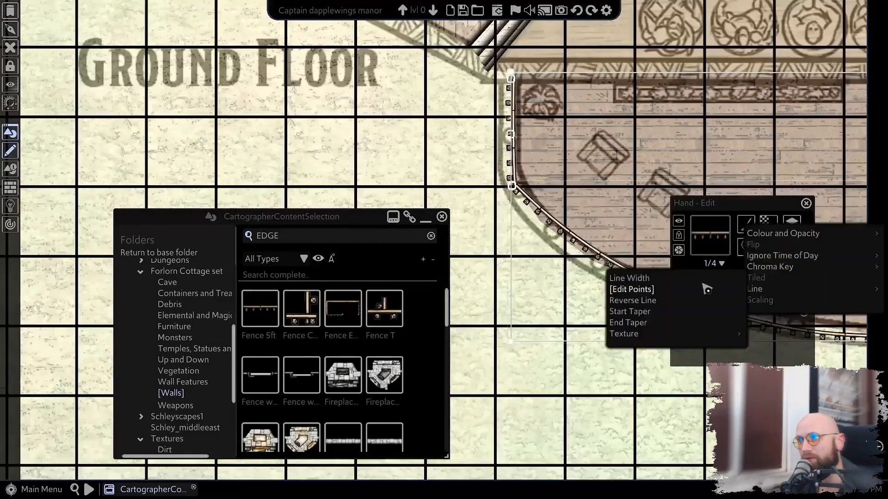
left_click(629, 278)
left_click(665, 159)
scroll(666, 160, "down", 4)
left_click_drag(666, 160, 416, 127)
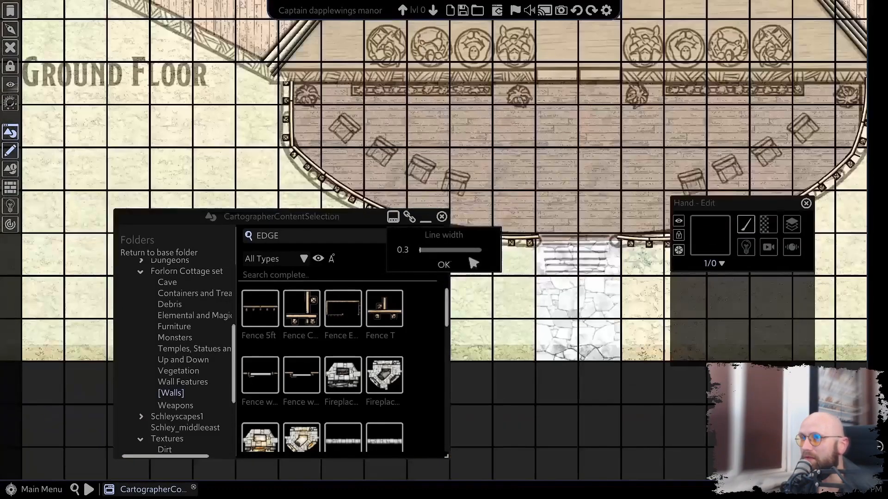
left_click(445, 265)
Move the floating windows clear of the porch and realign the widened fence segment on its left side.
left_click_drag(273, 219, 198, 181)
left_click_drag(372, 419, 324, 457)
left_click_drag(731, 204, 398, 298)
left_click_drag(300, 119, 442, 142)
left_click(429, 148)
scroll(429, 148, "up", 4)
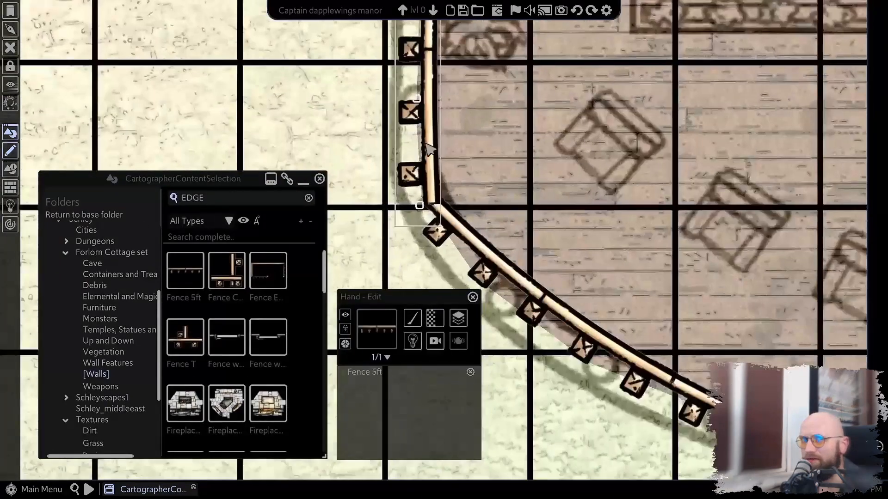
scroll(563, 212, "down", 4)
Reshape the upright fence segment on the porch's right side so it follows the drawn railing.
scroll(536, 305, "up", 3)
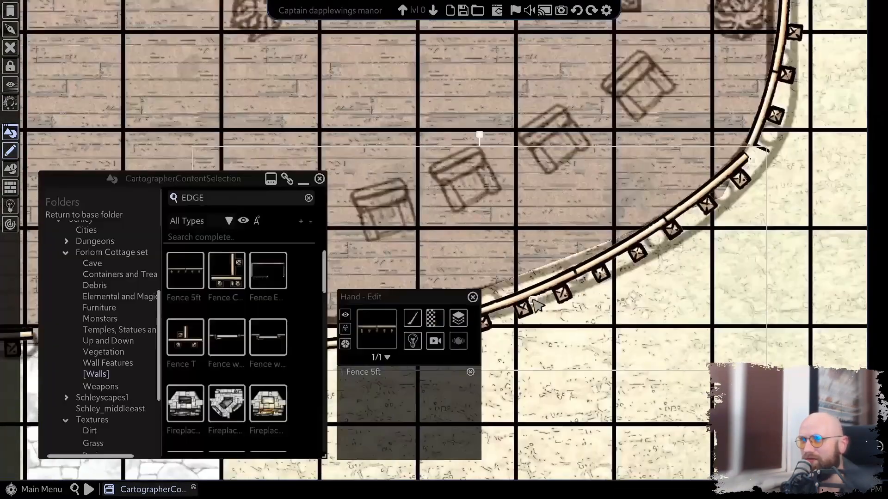
scroll(779, 139, "up", 3)
scroll(758, 153, "down", 2)
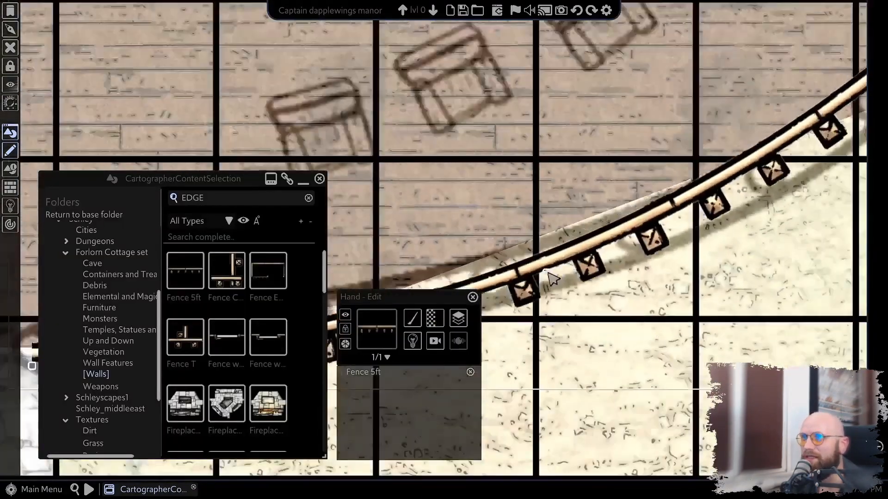
scroll(608, 279, "up", 2)
left_click(562, 333)
scroll(562, 333, "down", 1)
left_click(600, 285)
left_click_drag(600, 286, 580, 274)
left_click_drag(617, 144, 670, 284)
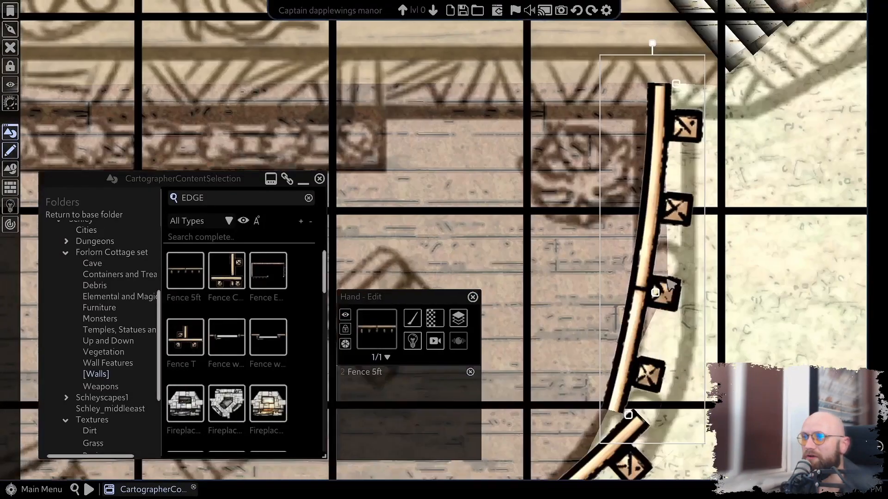
Shorten the lower fence segment on the porch's right side and match its bend to the railing curve.
scroll(679, 268, "down", 4)
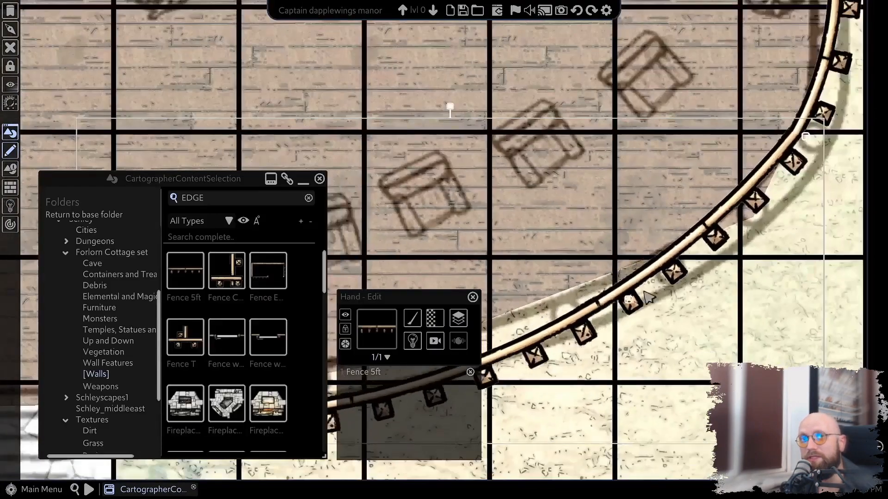
scroll(562, 189, "up", 3)
scroll(562, 189, "down", 1)
left_click_drag(649, 239, 666, 172)
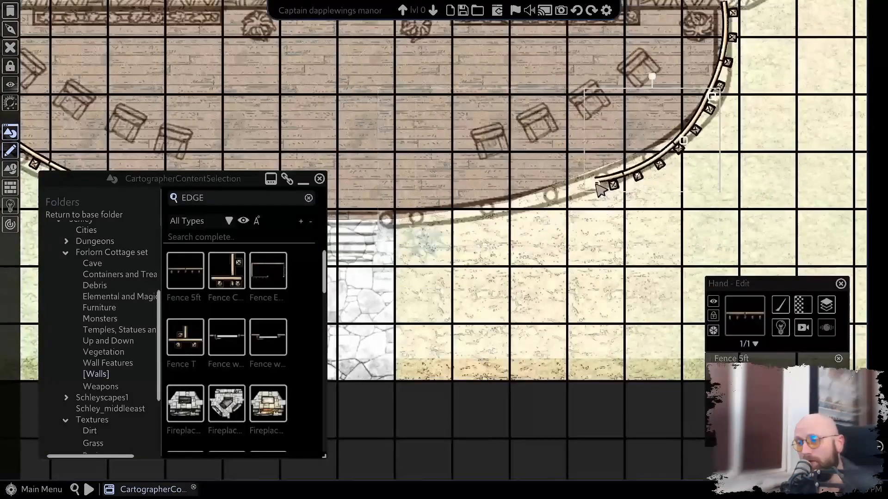
left_click_drag(525, 243, 472, 249)
Fill the gap between the front steps and the shortened fence with a Fence 5ft segment bent along the railing.
scroll(578, 188, "up", 3)
left_click(596, 192)
left_click(516, 184)
scroll(539, 167, "up", 3)
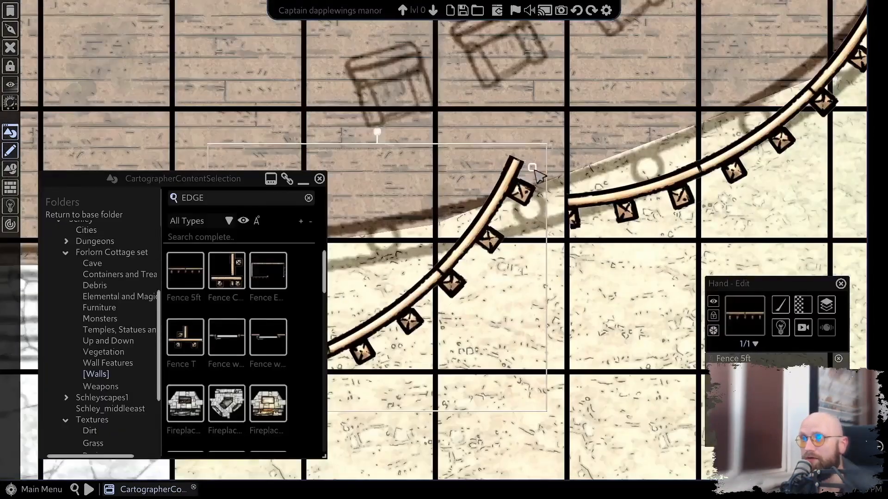
left_click_drag(535, 174, 569, 226)
left_click_drag(581, 267, 846, 71)
left_click_drag(518, 202, 373, 87)
left_click_drag(531, 107, 443, 184)
left_click_drag(587, 185, 562, 149)
scroll(561, 150, "down", 5)
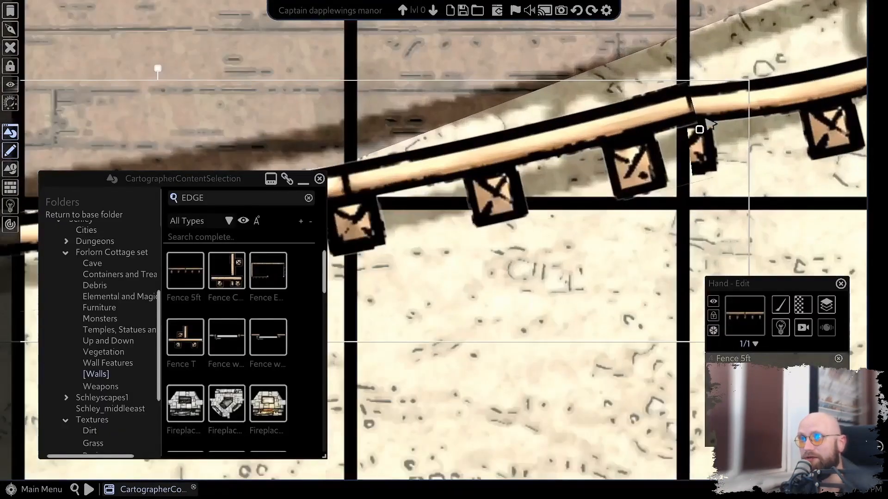
key("Escape")
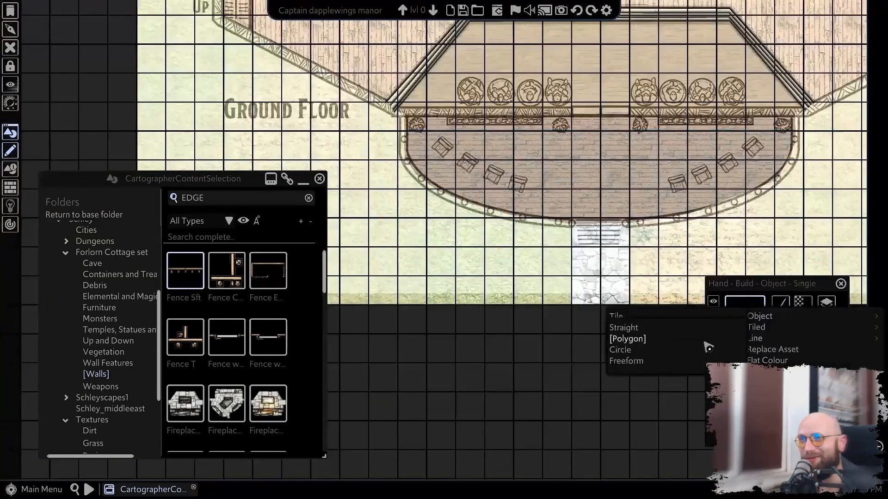
Draw Fence 5ft as a polygon line with width 0.35 along the porch railing on both sides of the front steps.
left_click(627, 339)
scroll(714, 296, "up", 3)
left_click(584, 238)
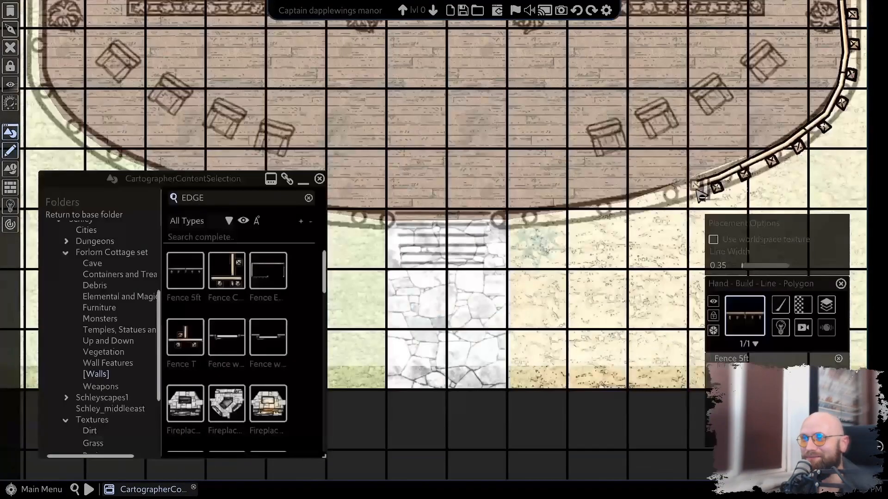
scroll(503, 225, "up", 3)
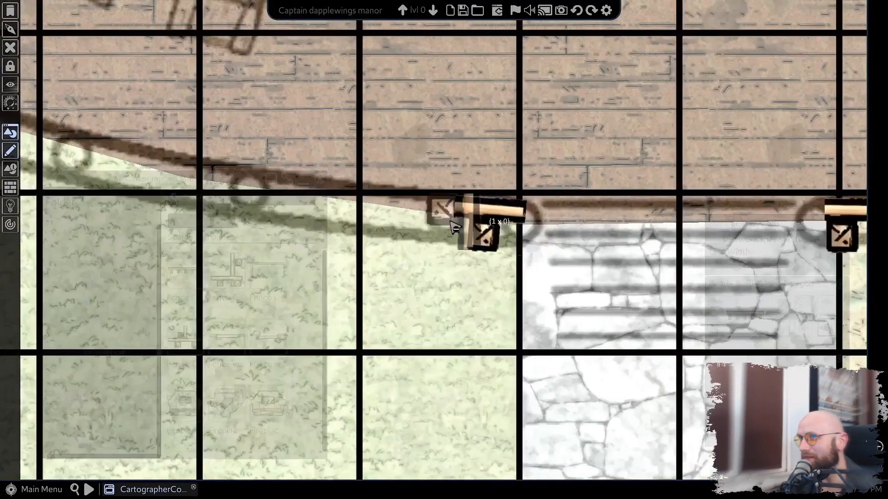
Draw straight Fence 5ft lines across the bases of the three rounded balconies behind the ground floor.
scroll(455, 226, "down", 6)
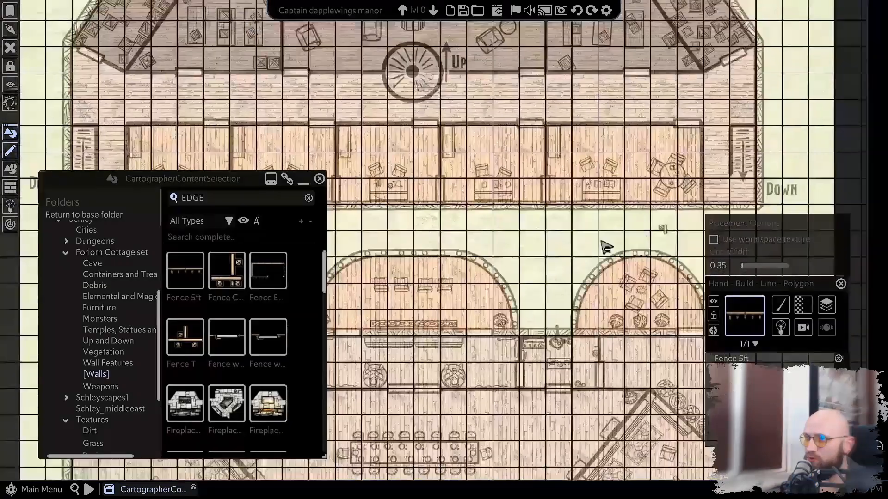
scroll(407, 328, "up", 3)
left_click(635, 355)
scroll(635, 355, "down", 3)
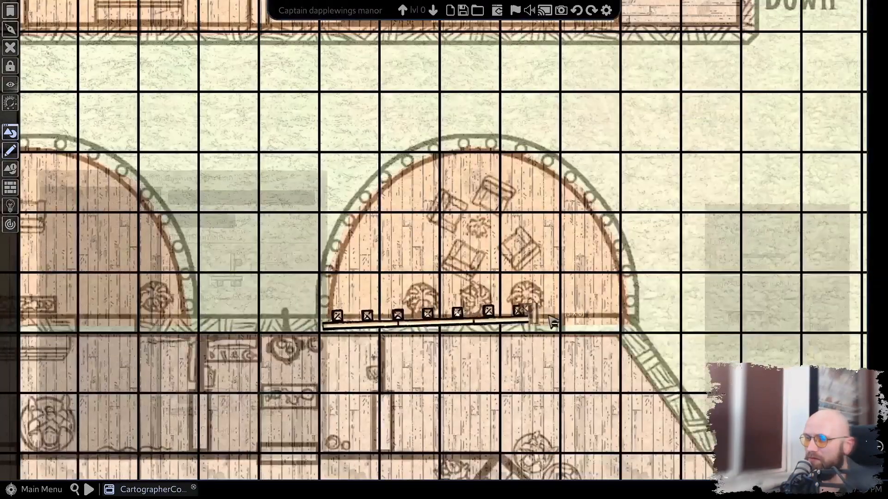
scroll(416, 277, "up", 3)
scroll(319, 344, "up", 2)
scroll(319, 344, "down", 2)
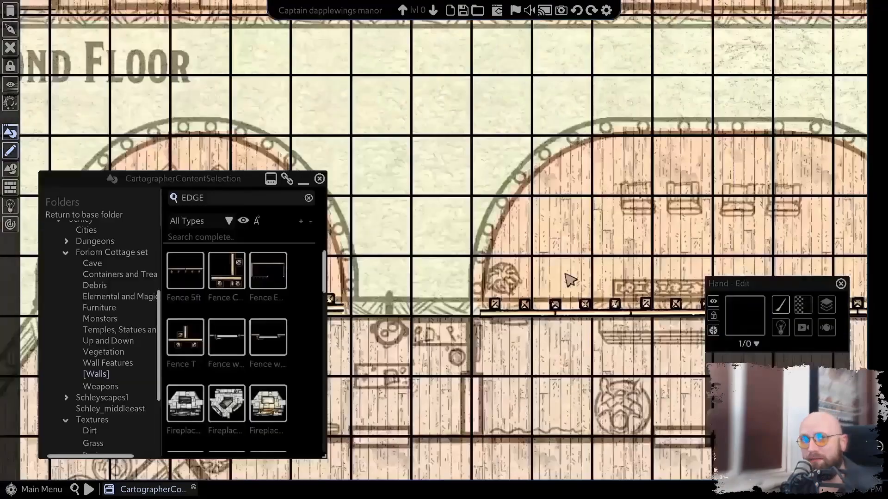
Bend the middle balcony's fence into a curve and shorten it to follow the balcony's left rounded corner.
left_click_drag(570, 279, 396, 188)
scroll(396, 188, "down", 2)
scroll(657, 134, "up", 3)
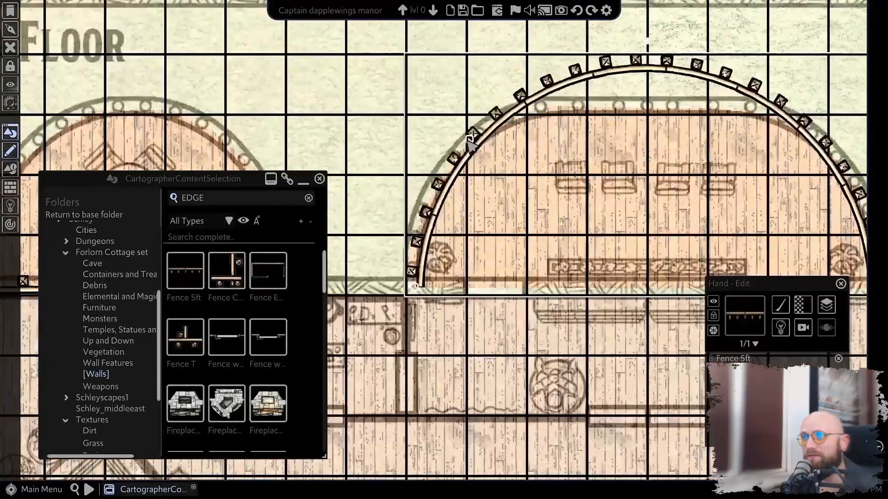
left_click_drag(657, 134, 416, 132)
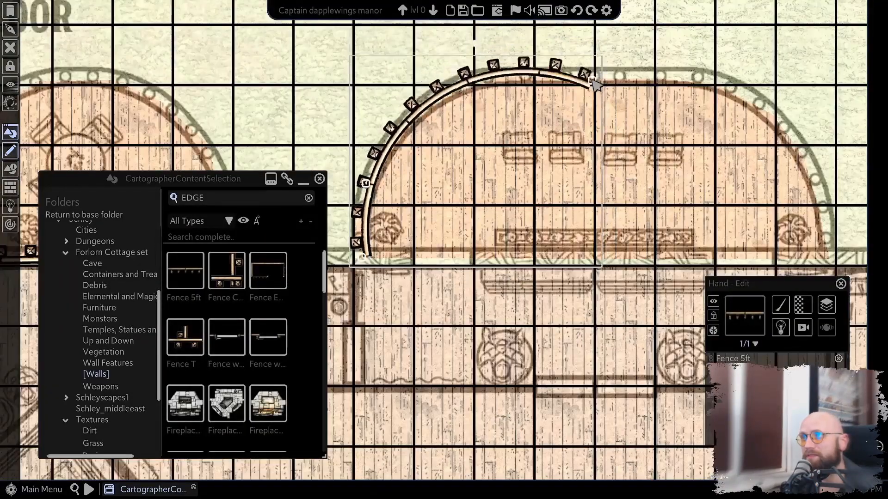
scroll(481, 85, "up", 2)
left_click_drag(596, 84, 506, 30)
Duplicate the curved corner fence, mirror it and align it with the middle balcony's right rounded corner.
scroll(505, 30, "down", 2)
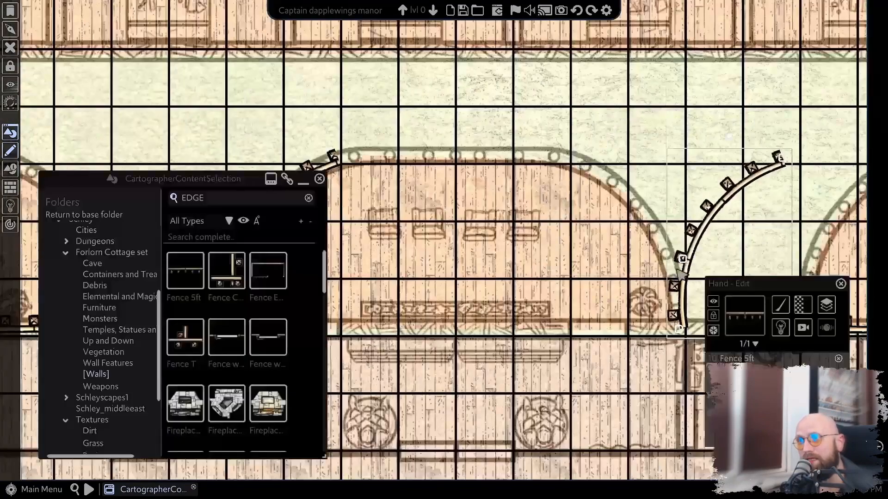
left_click_drag(707, 130, 618, 226)
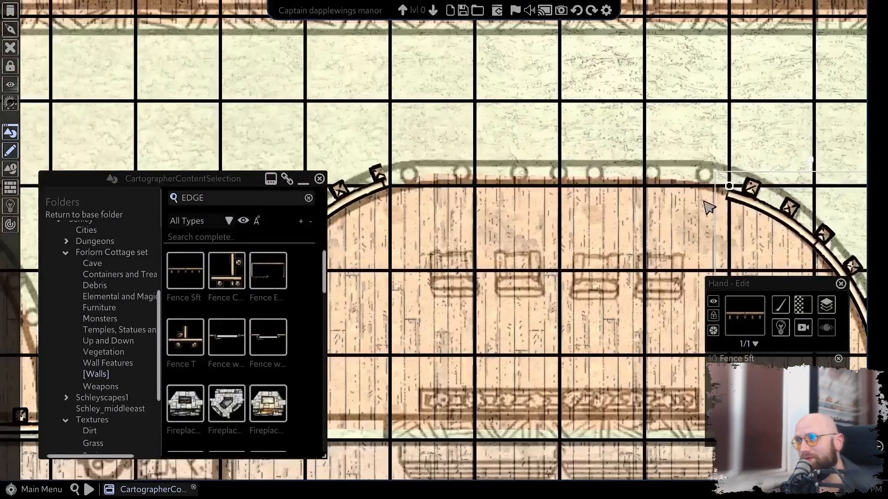
left_click_drag(521, 238, 723, 181)
left_click_drag(561, 168, 670, 208)
left_click_drag(435, 41, 497, 215)
Close the flat stretch between the middle balcony's two curved corners with a straight fence segment.
scroll(497, 214, "up", 3)
left_click_drag(754, 237, 242, 167)
left_click_drag(641, 165, 228, 72)
scroll(664, 171, "down", 5)
Bend the left balcony's fence into a semicircle that follows its drawn railing.
left_click(572, 68)
left_click_drag(564, 66, 574, 67)
left_click_drag(594, 92, 428, 67)
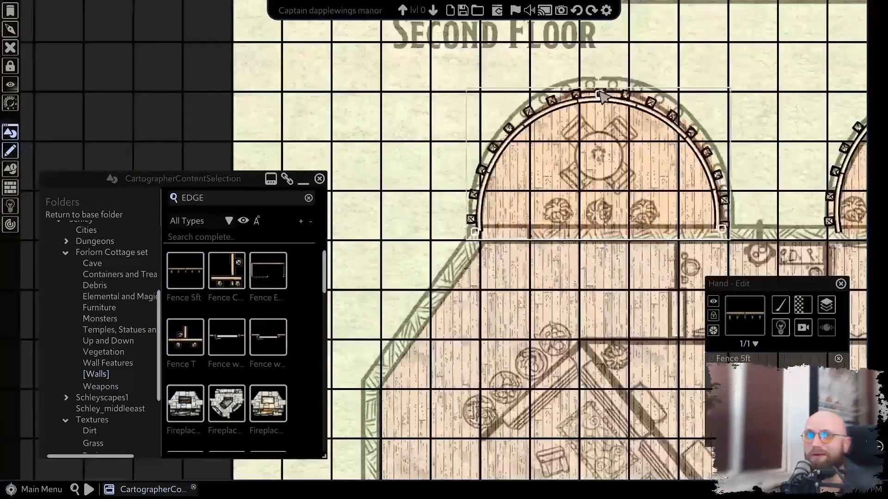
Browse the Walls assets and try several wall pieces, including Wall 40ft, on the empty area beside the map.
scroll(602, 93, "down", 4)
scroll(356, 148, "down", 4)
key("ctrl+a")
left_click(448, 128)
scroll(508, 181, "up", 6)
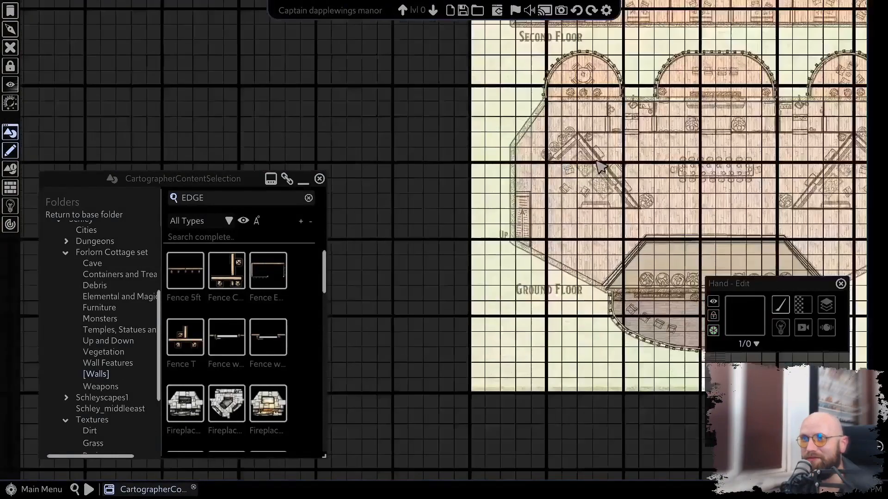
scroll(196, 360, "down", 5)
left_click(227, 306)
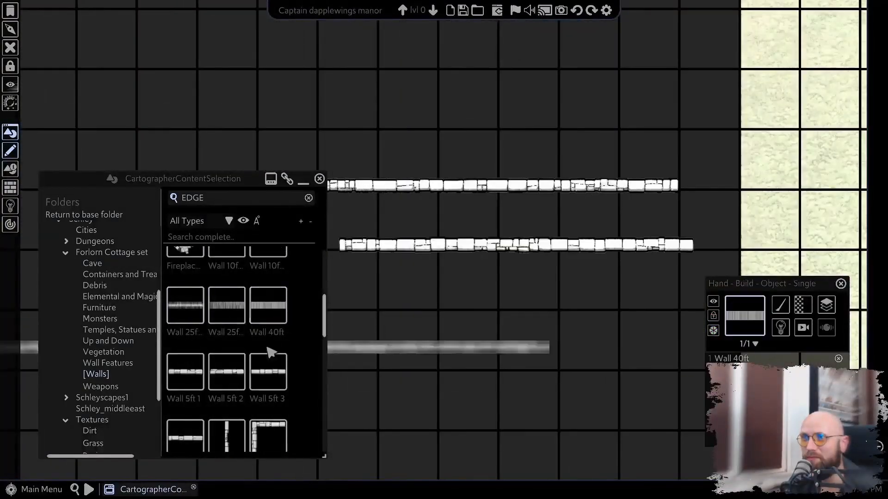
scroll(115, 361, "down", 2)
left_click(111, 330)
left_click(115, 351)
scroll(217, 351, "down", 3)
scroll(97, 393, "down", 3)
left_click(96, 347)
scroll(198, 367, "down", 4)
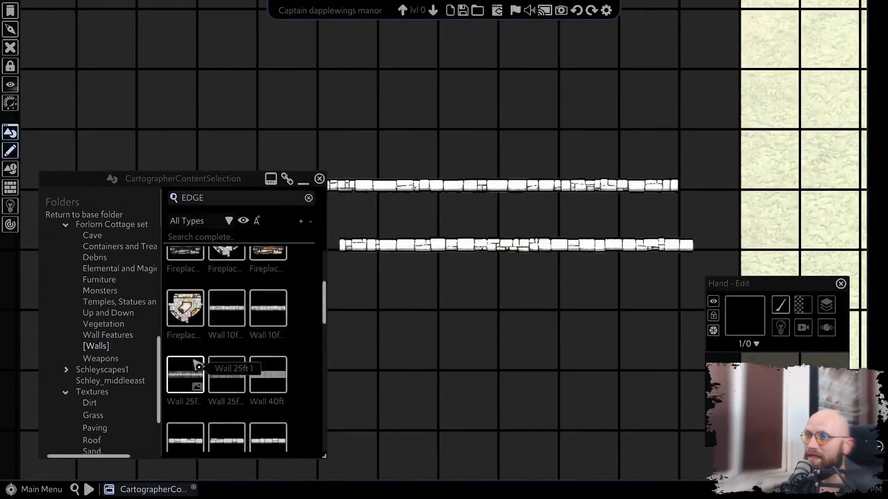
Trace the outer walls of the second and ground floors with Wall 10ft 1 lines, leaving the door openings free.
left_click(227, 259)
left_click(781, 310)
left_click(754, 344)
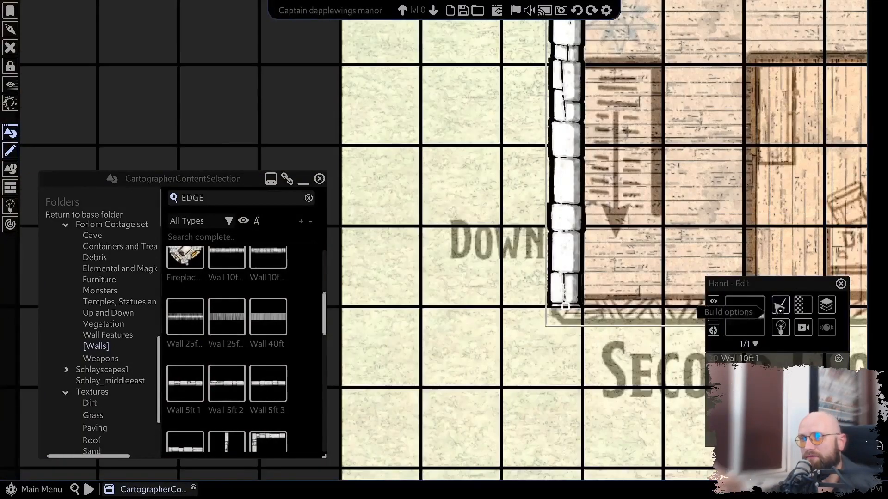
left_click(761, 313)
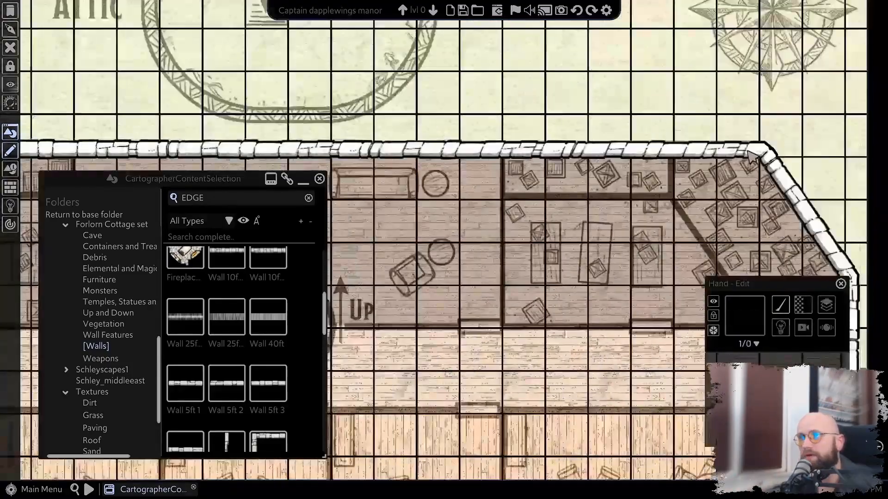
left_click(538, 154)
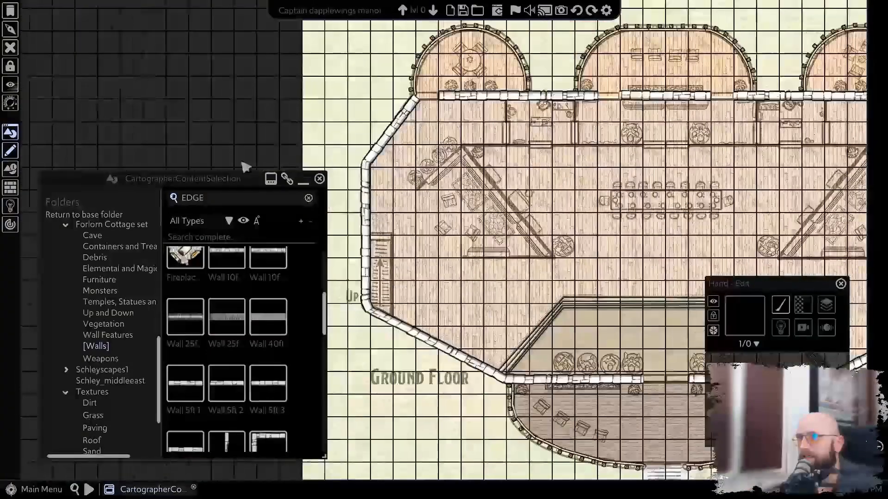
Place a Wall w Door 2 piece in the left opening between the ground floor and the middle balcony.
scroll(216, 345, "down", 5)
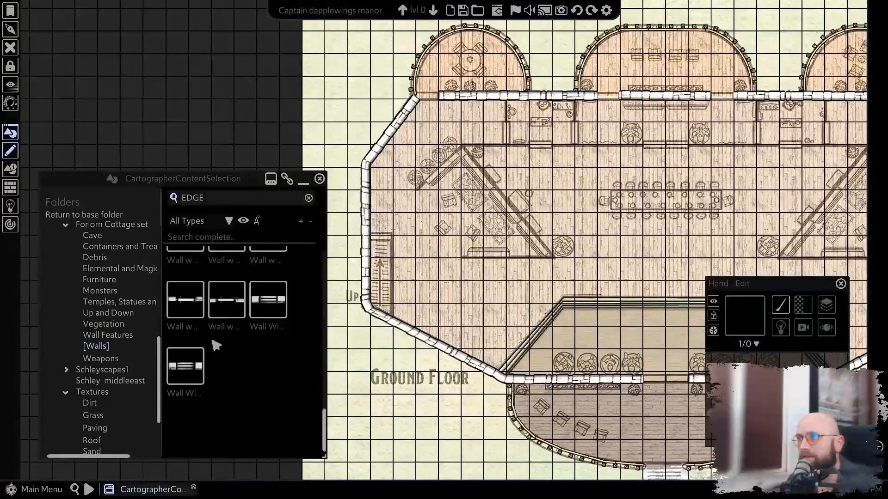
scroll(229, 313, "up", 1)
left_click(268, 279)
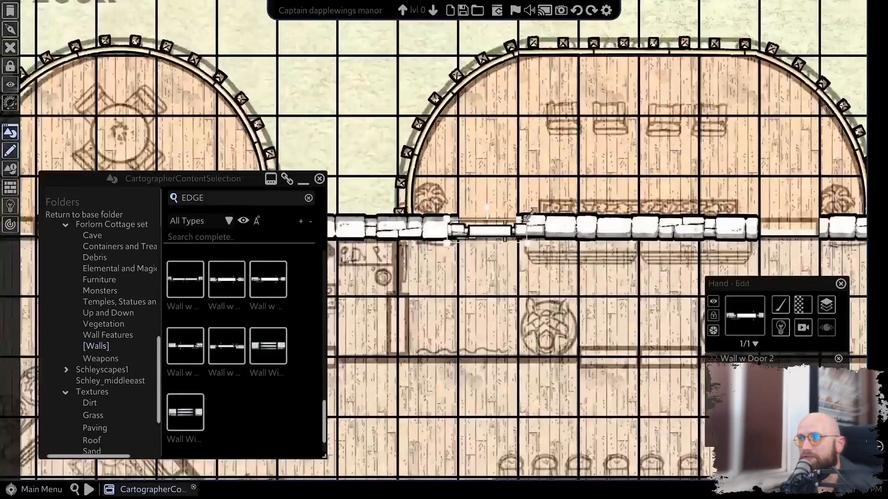
Set the line width of the wall segment beside the new balcony door to 0.35.
left_click(780, 305)
mouse_move(761, 357)
left_click(630, 355)
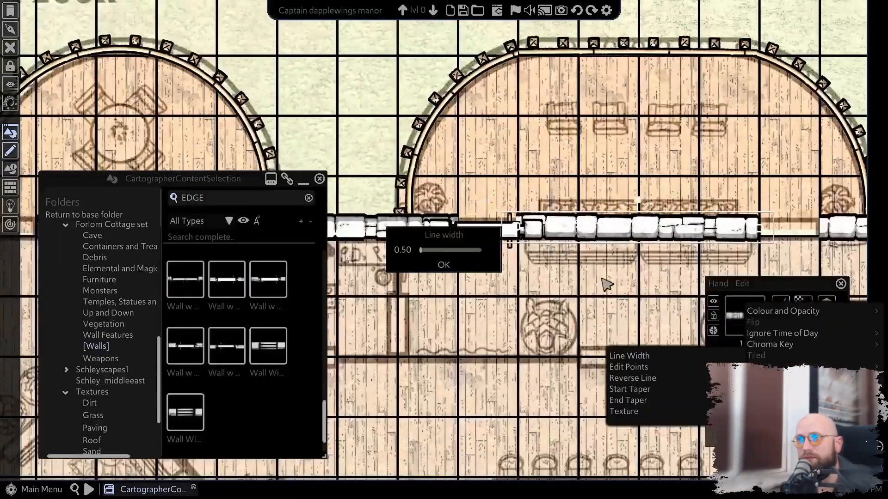
scroll(544, 272, "up", 4)
left_click_drag(426, 250, 392, 213)
left_click(413, 252)
type("0.35")
Select all the Wall 10ft 1 segments on both floors and set their line width to 0.4.
scroll(498, 299, "down", 8)
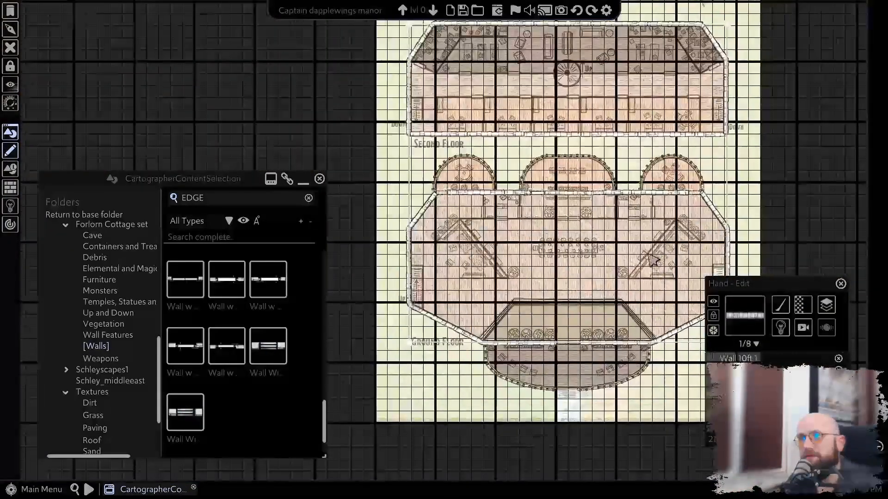
left_click(803, 304)
left_click(780, 305)
mouse_move(760, 355)
left_click(629, 355)
left_click_drag(413, 251, 380, 247)
type("0.4")
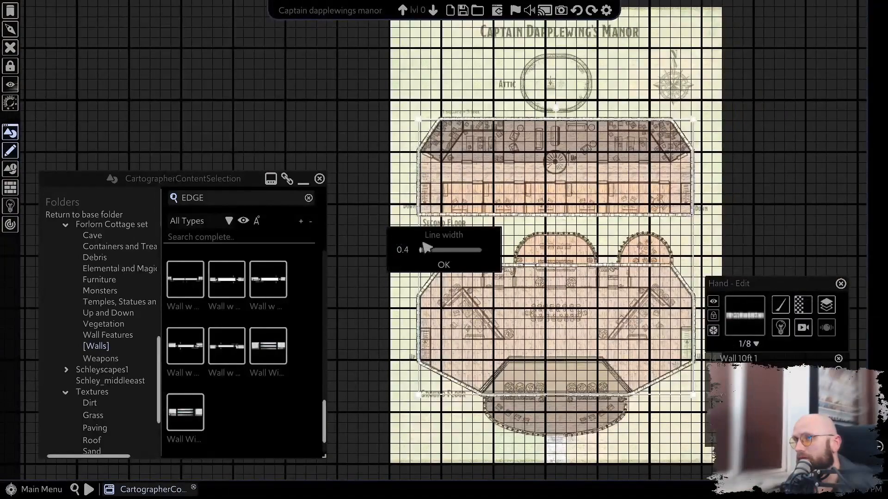
left_click(443, 265)
Fit the wall ends to the balcony door and add matching doors at the middle balcony's right opening and the right balcony.
scroll(522, 269, "up", 8)
scroll(570, 245, "up", 3)
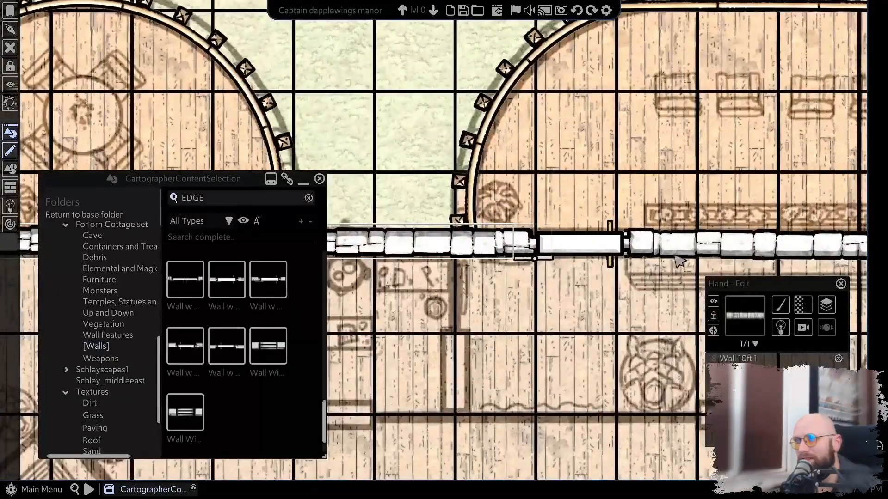
scroll(657, 248, "down", 2)
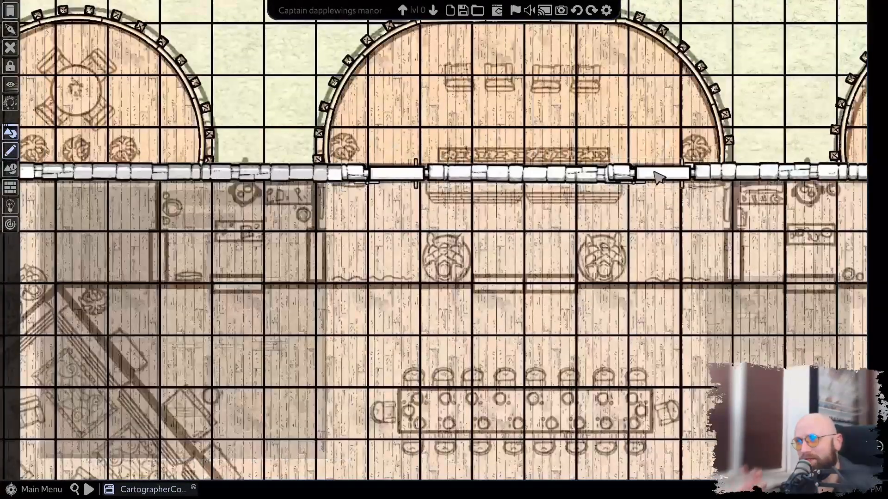
scroll(658, 176, "up", 3)
scroll(536, 273, "down", 4)
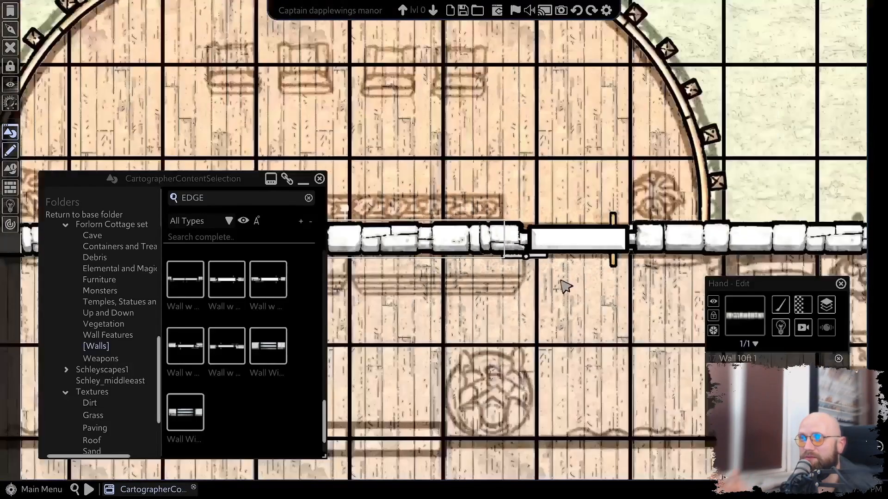
scroll(577, 163, "up", 2)
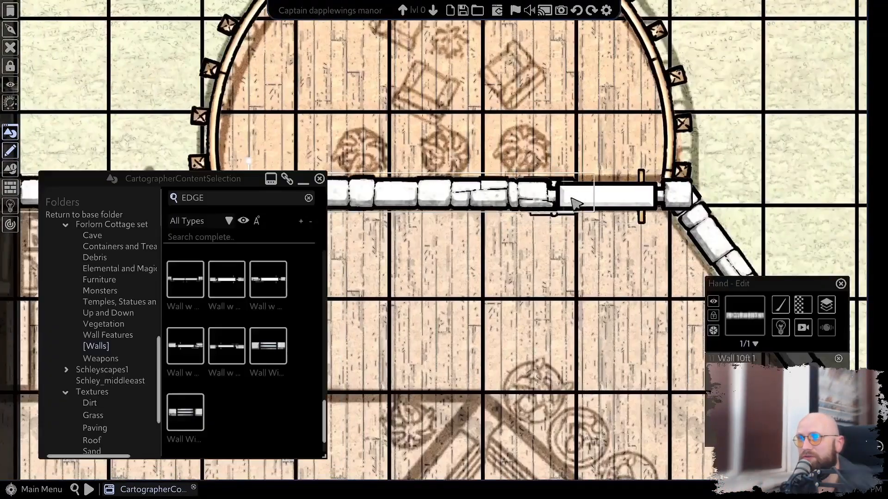
Place a Wall w Door 2 piece at the left balcony's opening, turn it around and align it with the adjoining wall.
scroll(576, 203, "up", 3)
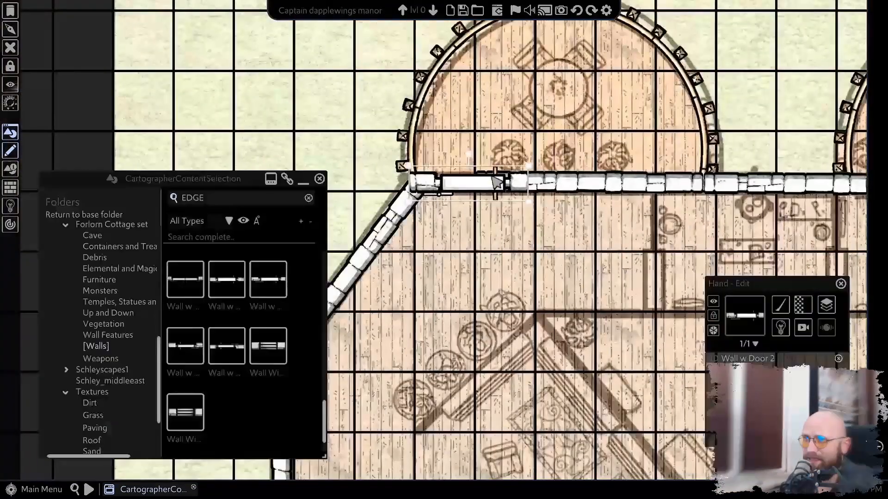
scroll(457, 185, "up", 3)
left_click(488, 187)
scroll(532, 187, "down", 2)
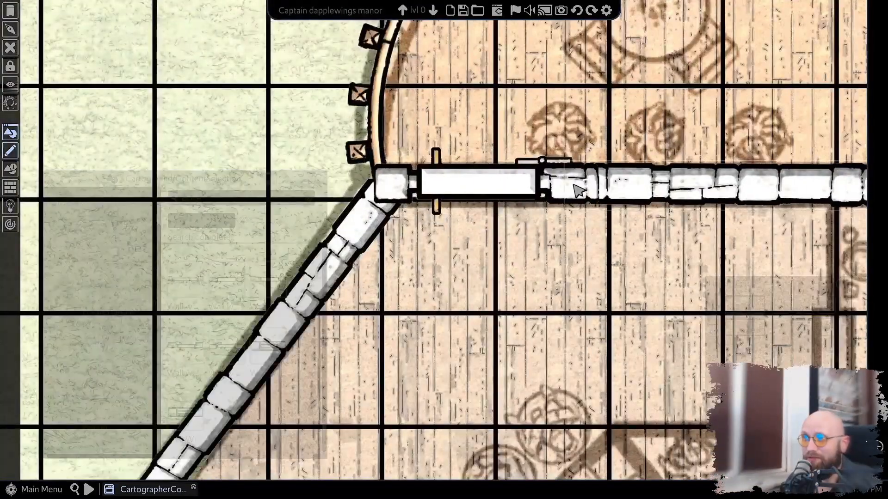
Place Wall w Dbl Door in the wide opening above the dining table and a single door at the small room to its right.
scroll(597, 175, "up", 2)
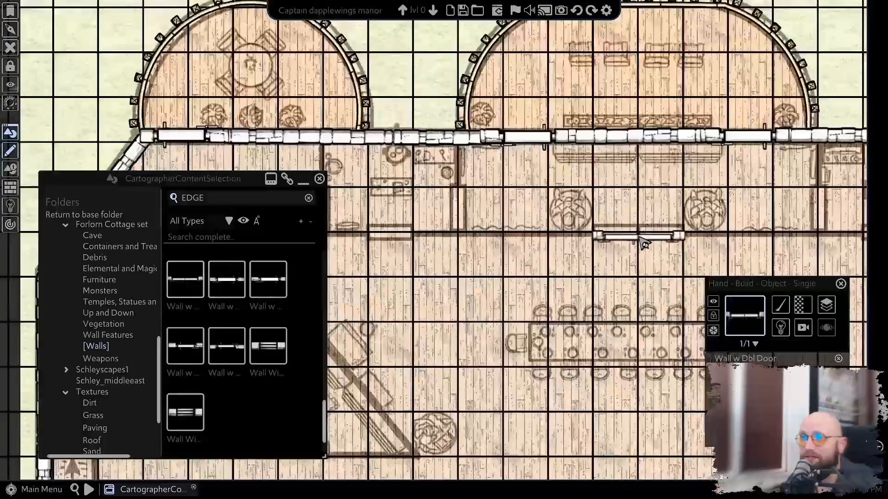
scroll(639, 238, "up", 4)
left_click(635, 237)
scroll(635, 236, "down", 1)
scroll(249, 282, "up", 4)
left_click(229, 280)
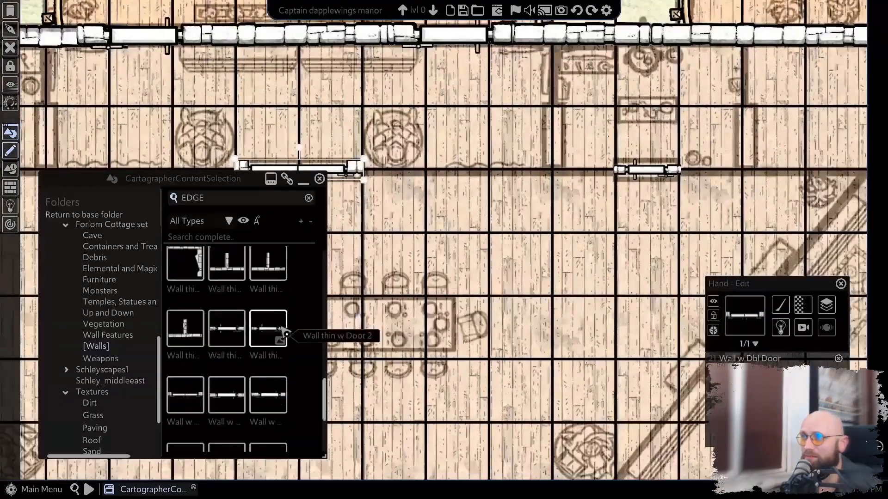
Place Wall thin w Door 1 pieces in the second floor's interior doorways, with upright ones in the partitions between the rooms.
scroll(254, 341, "down", 1)
left_click(226, 270)
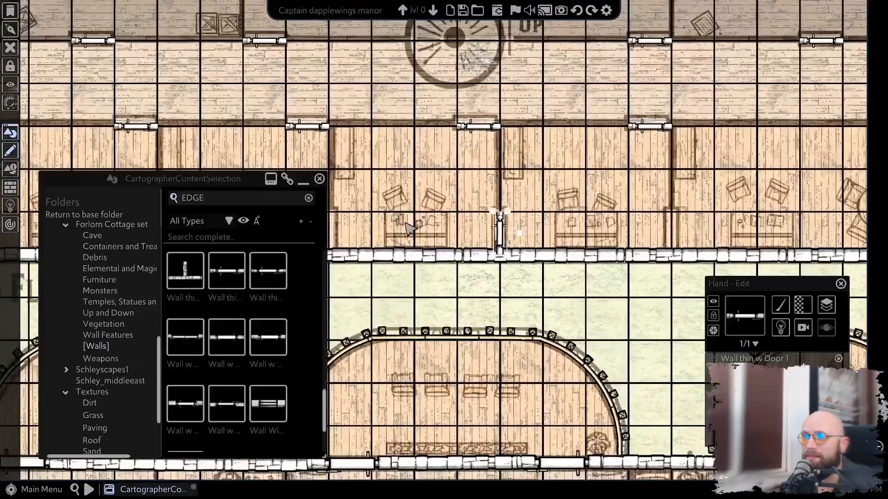
left_click_drag(409, 226, 850, 190)
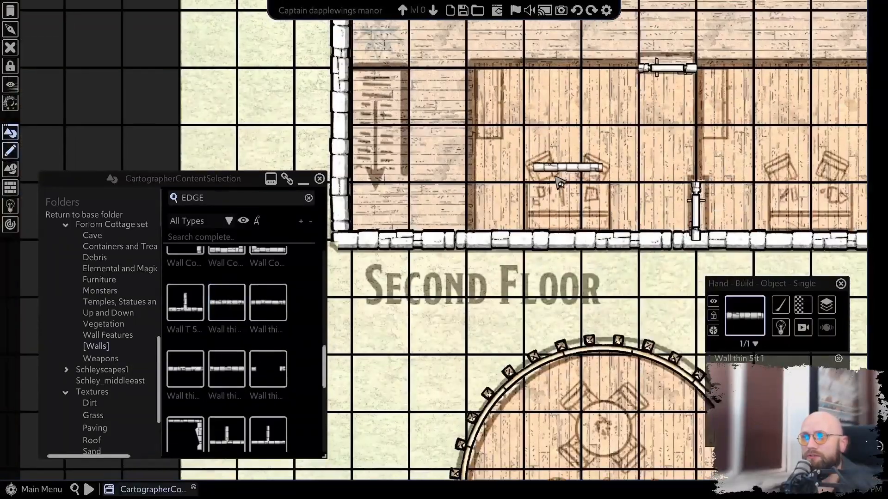
Draw a Wall thin 5ft 1 line segment beside a second-floor interior door and set its line width to 0.18.
left_click_drag(555, 176, 539, 189)
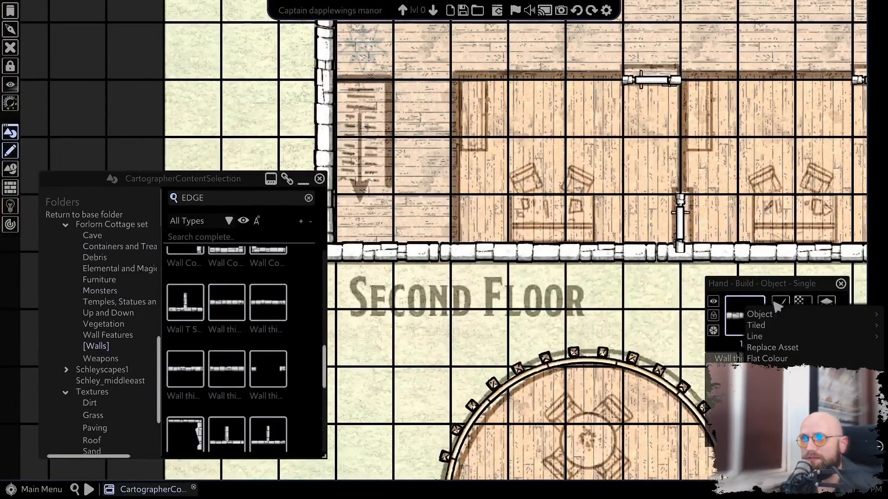
left_click(755, 336)
scroll(636, 112, "up", 3)
left_click_drag(634, 113, 517, 357)
scroll(509, 306, "up", 5)
left_click_drag(462, 303, 346, 304)
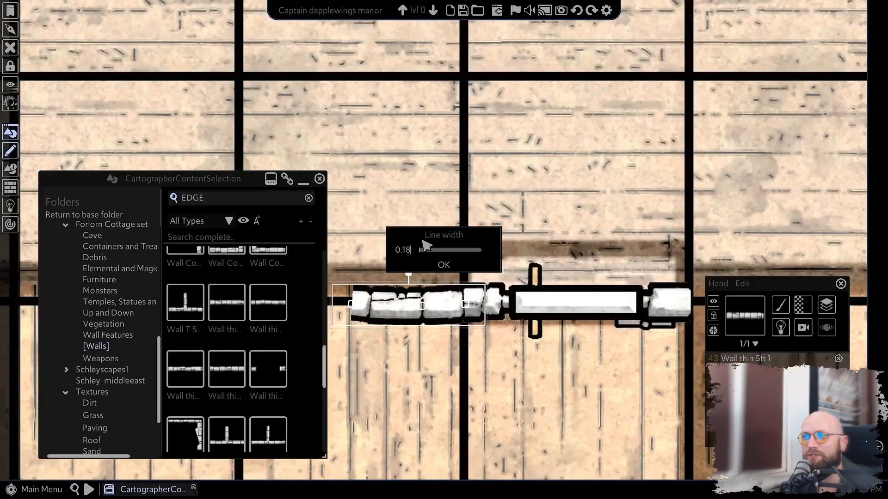
Trace the remaining interior partitions of both floors with Wall thin 5ft 1 lines at width 0.18.
left_click_drag(476, 310, 621, 311)
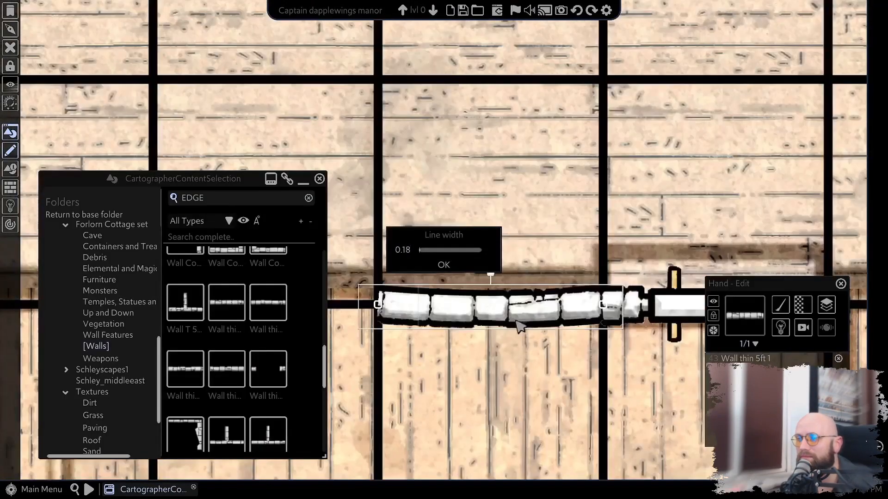
scroll(605, 307, "up", 2)
left_click_drag(517, 307, 511, 279)
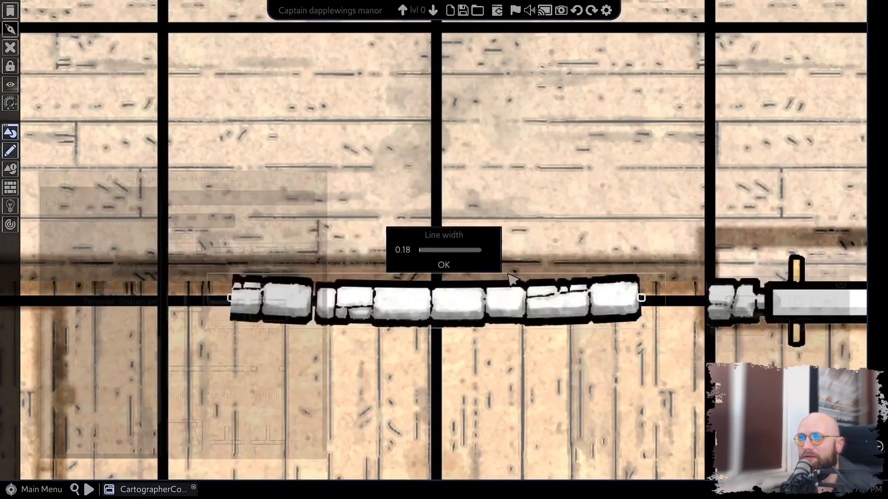
left_click_drag(640, 299, 668, 207)
key("Delete")
scroll(530, 317, "down", 2)
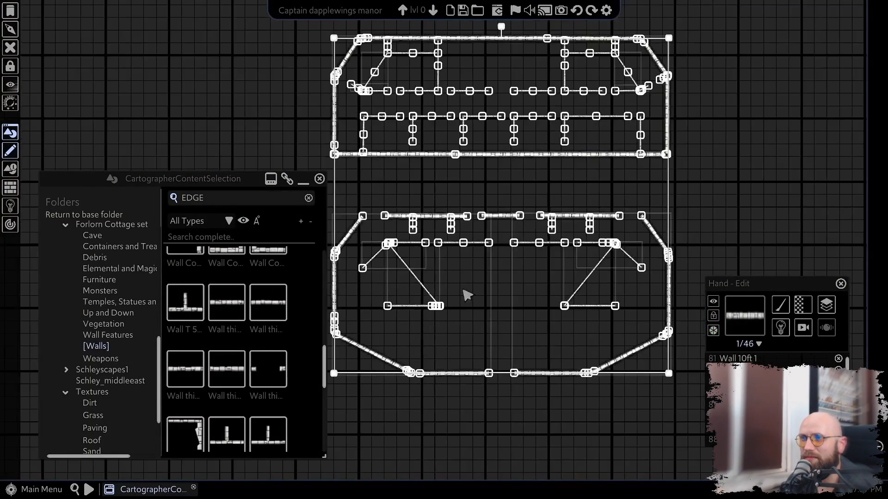
key("Return")
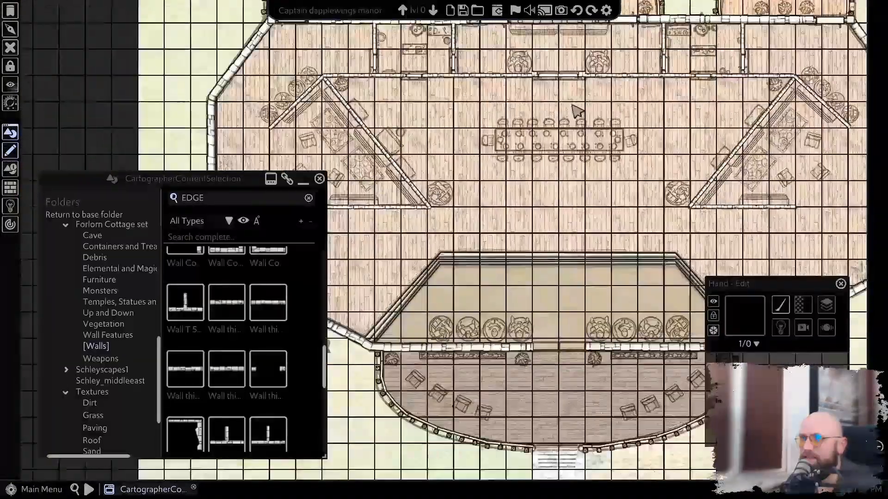
Try the Door Double Stone piece in the ground floor's front entrance between the hall and the porch.
scroll(272, 379, "down", 2)
left_click(108, 334)
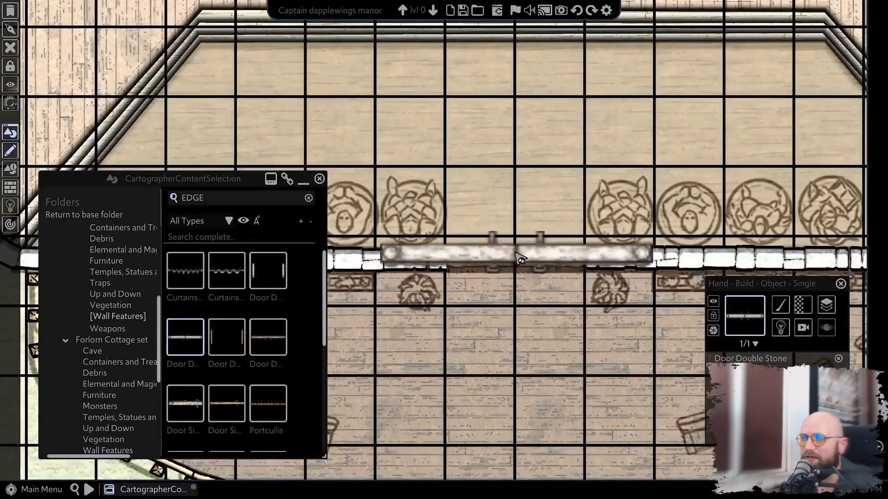
scroll(221, 348, "down", 1)
scroll(217, 342, "up", 1)
scroll(106, 359, "down", 4)
Place the Forlorn Cottage set's Door Dbl in the front entrance opening between the hall and the porch.
left_click(99, 370)
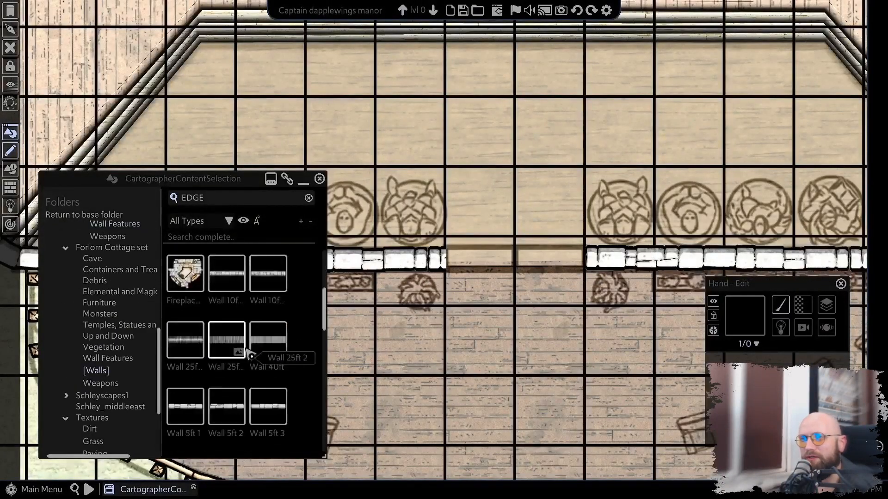
scroll(244, 352, "down", 20)
scroll(231, 338, "up", 6)
left_click(107, 358)
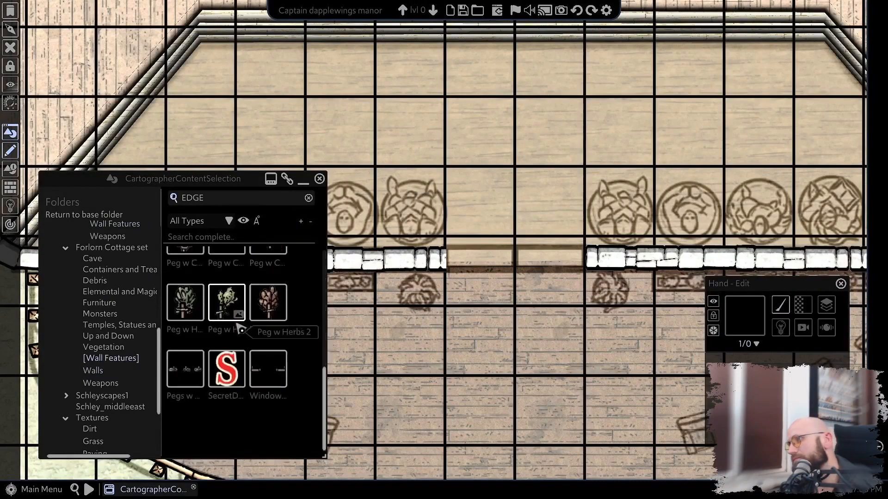
scroll(227, 333, "up", 3)
left_click_drag(268, 271, 505, 253)
scroll(523, 213, "down", 10)
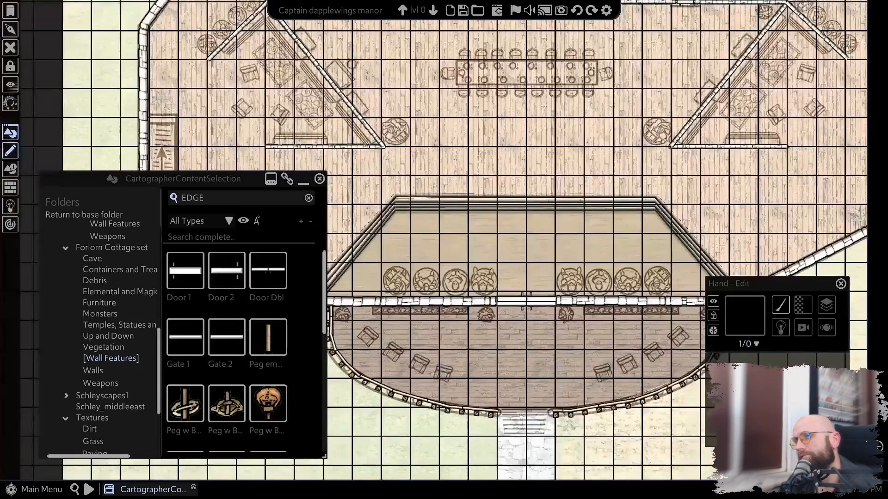
scroll(523, 213, "down", 1)
scroll(578, 240, "up", 5)
scroll(113, 377, "up", 1)
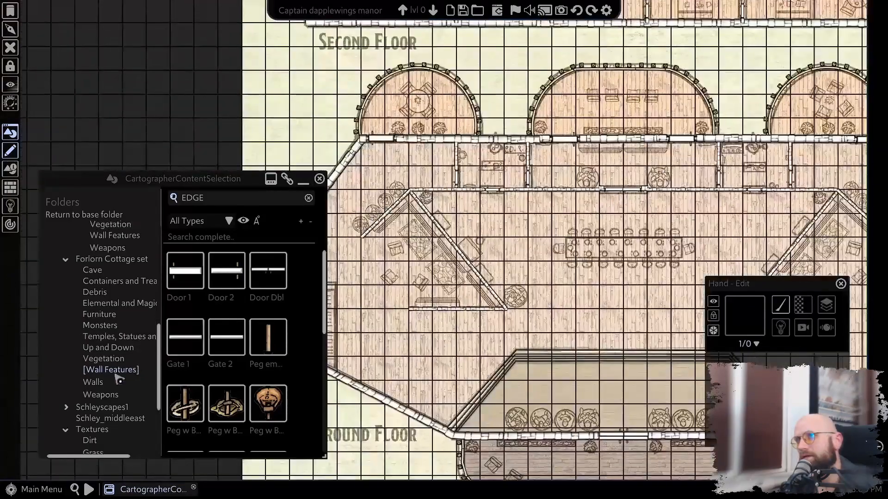
left_click(104, 381)
scroll(227, 343, "down", 5)
left_click(227, 355)
scroll(575, 239, "up", 3)
scroll(576, 240, "up", 3)
right_click(566, 214)
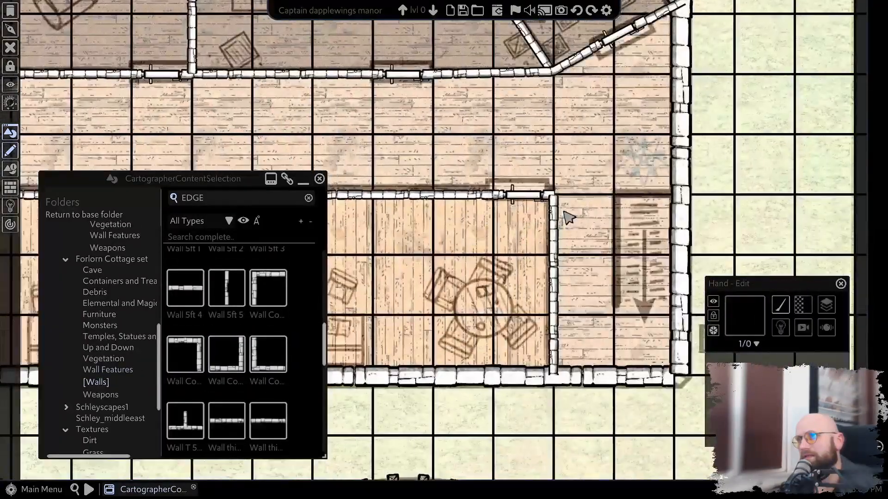
Try an upright Wall 10ft 2 piece over the thin wall beside the second floor's right staircase.
scroll(567, 214, "up", 2)
scroll(272, 307, "down", 3)
scroll(256, 324, "up", 8)
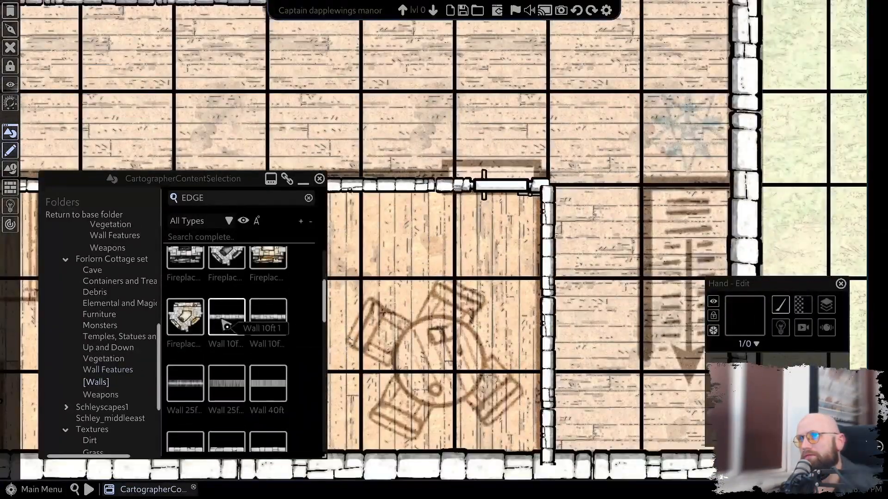
left_click(223, 320)
left_click_drag(566, 246, 537, 221)
right_click(536, 221)
scroll(584, 152, "up", 3)
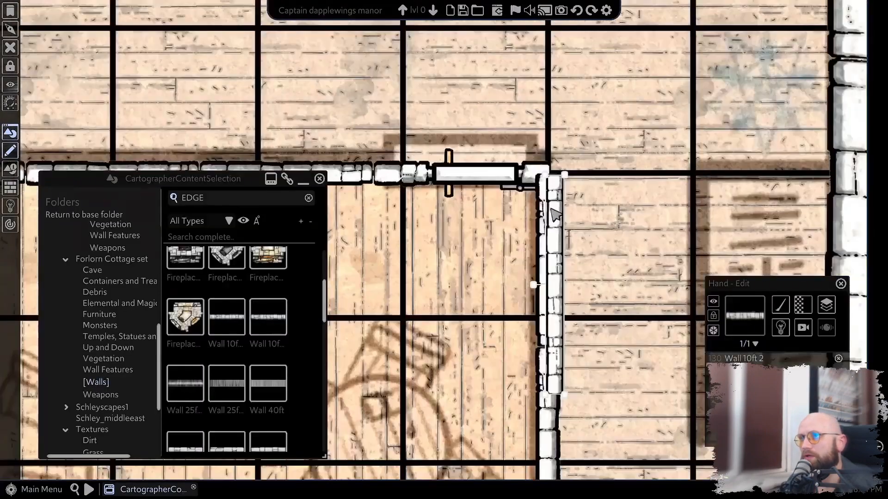
scroll(613, 270, "down", 3)
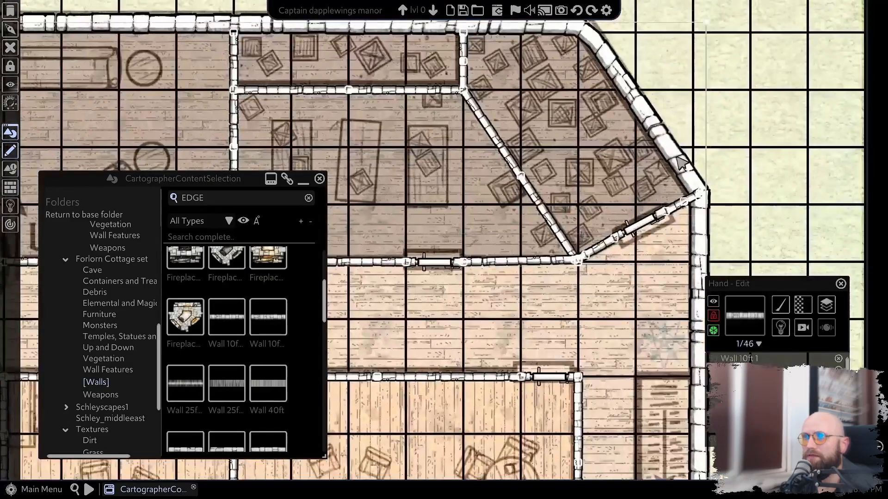
Tidy the junctions of the Wall thin 5ft 1 partitions with the walls of the second floor's upper rooms.
scroll(728, 180, "up", 2)
left_click_drag(655, 352, 629, 209)
left_click(467, 277)
left_click_drag(352, 111, 469, 327)
right_click(469, 327)
scroll(470, 354, "up", 4)
left_click(472, 324)
right_click(472, 319)
left_click_drag(331, 210, 832, 221)
left_click(571, 296)
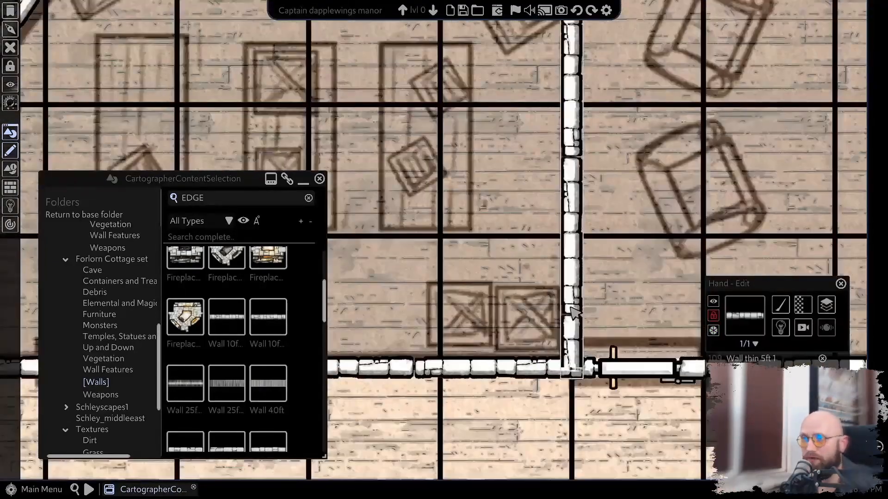
left_click_drag(361, 322, 697, 296)
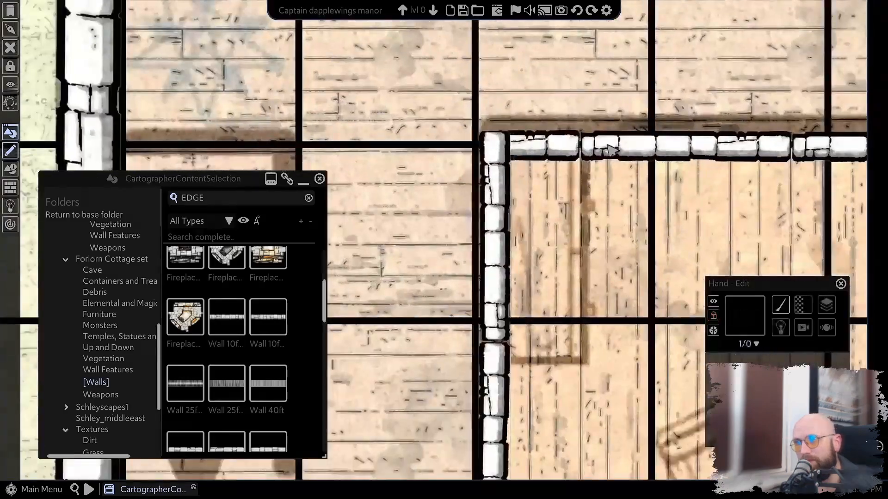
Tidy the Wall thin 5ft 1 corners and partition ends in the second floor's lower row of rooms.
scroll(460, 99, "up", 3)
right_click(468, 350)
scroll(469, 349, "down", 3)
left_click_drag(573, 282, 413, 257)
left_click(599, 208)
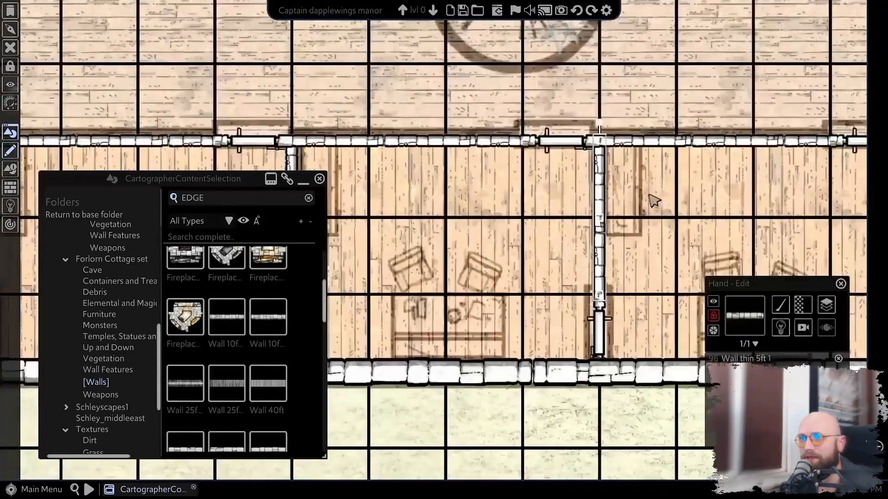
left_click_drag(842, 225, 327, 228)
left_click(539, 158)
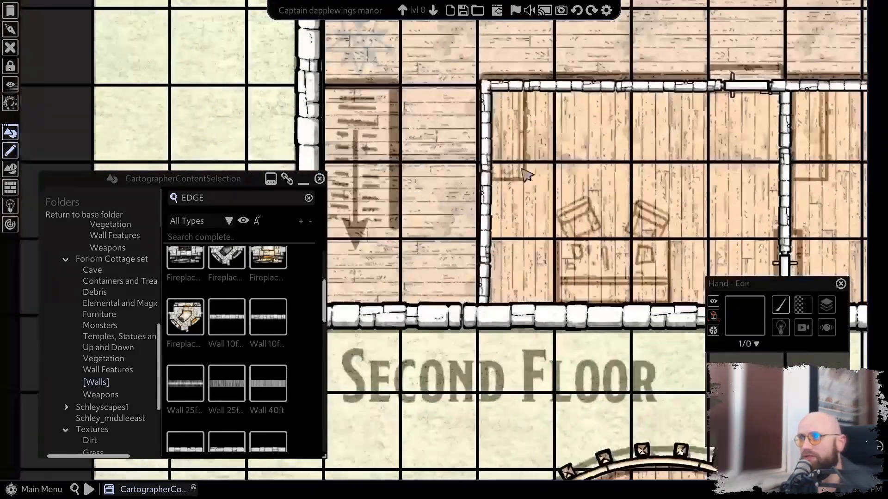
scroll(467, 207, "up", 3)
right_click(481, 191)
scroll(481, 191, "down", 5)
left_click_drag(480, 190, 539, 65)
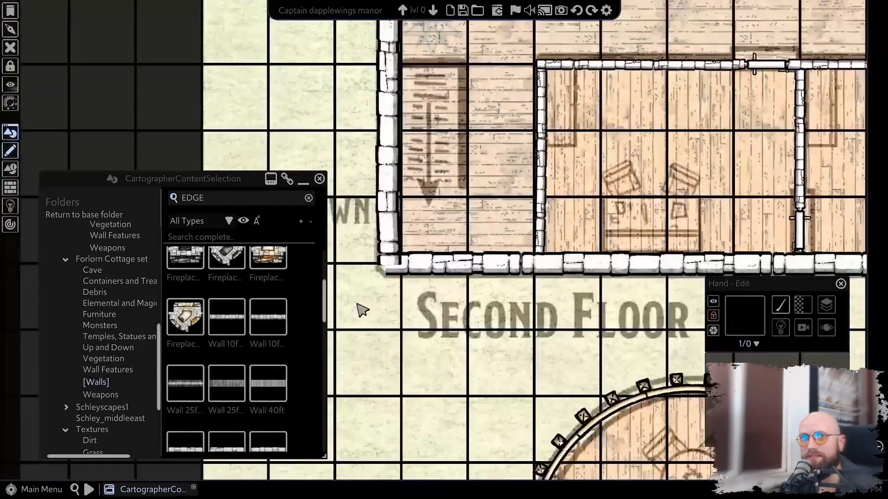
Place a Wall Corner 5ft 1 piece near the second floor's lower right outer corner and orient it to that corner.
scroll(268, 355, "down", 4)
left_click(268, 355)
left_click(424, 233)
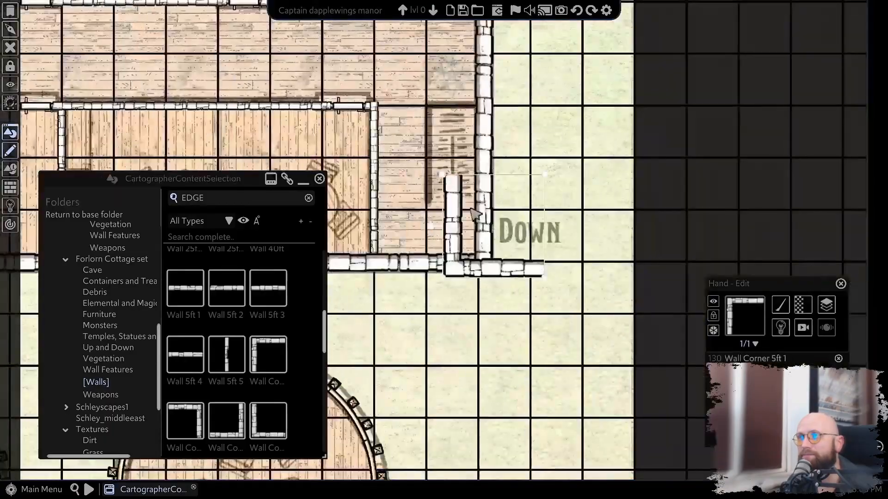
scroll(476, 213, "up", 2)
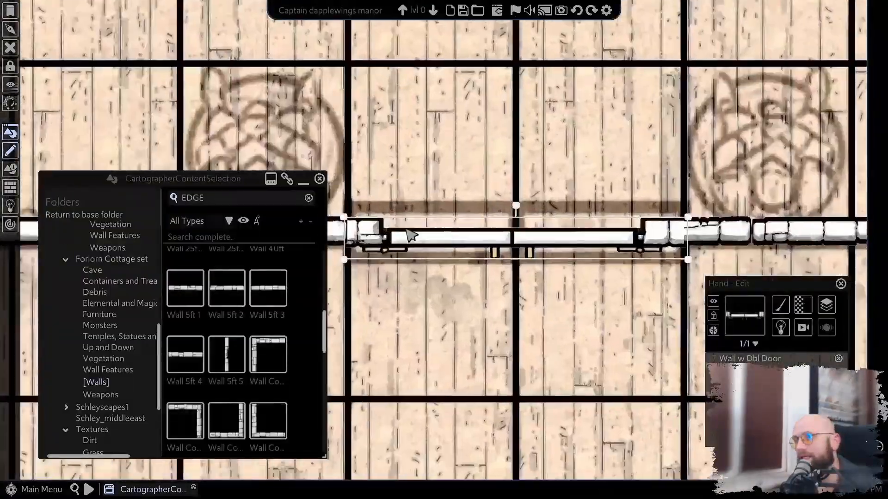
left_click_drag(407, 232, 513, 243)
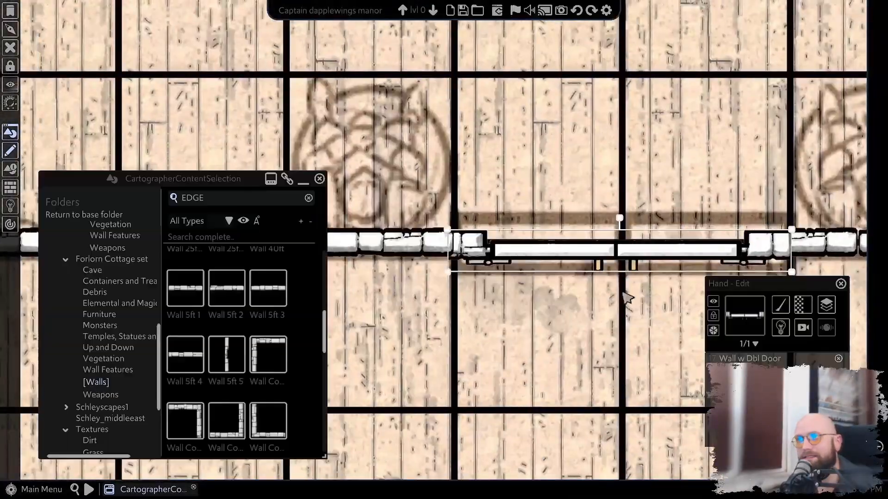
scroll(634, 259, "down", 3)
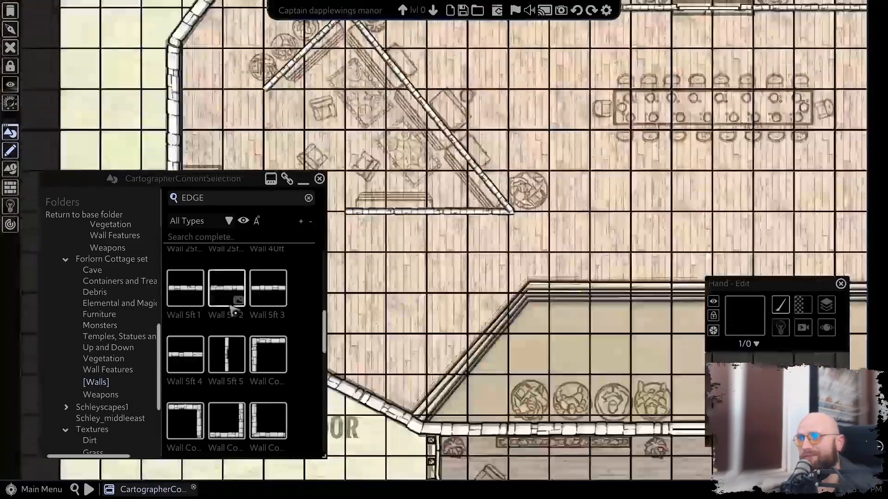
Place a small Pedestal from the dungeon temple and statue pieces on the left lounge's lower wall corner and set its saturation to 33.
scroll(231, 311, "down", 10)
scroll(123, 324, "up", 4)
left_click(123, 353)
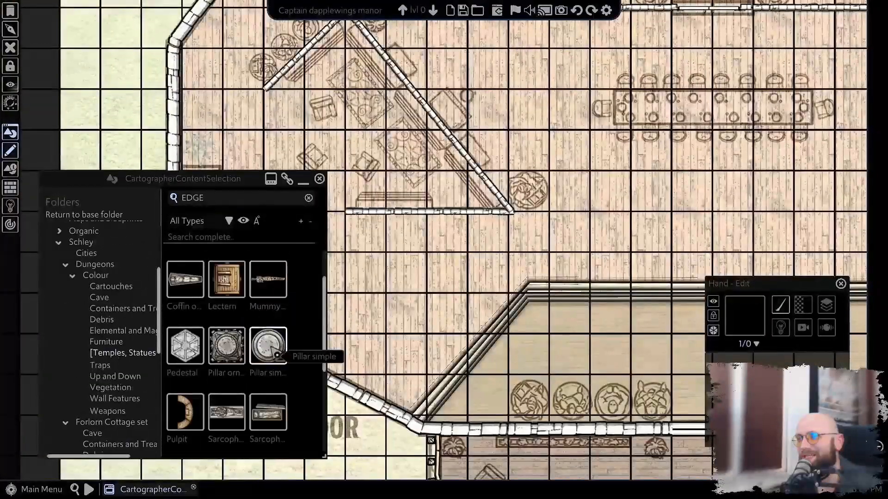
scroll(514, 168, "up", 3)
scroll(219, 377, "down", 4)
scroll(222, 370, "up", 4)
left_click(268, 324)
right_click(511, 253)
scroll(482, 250, "up", 3)
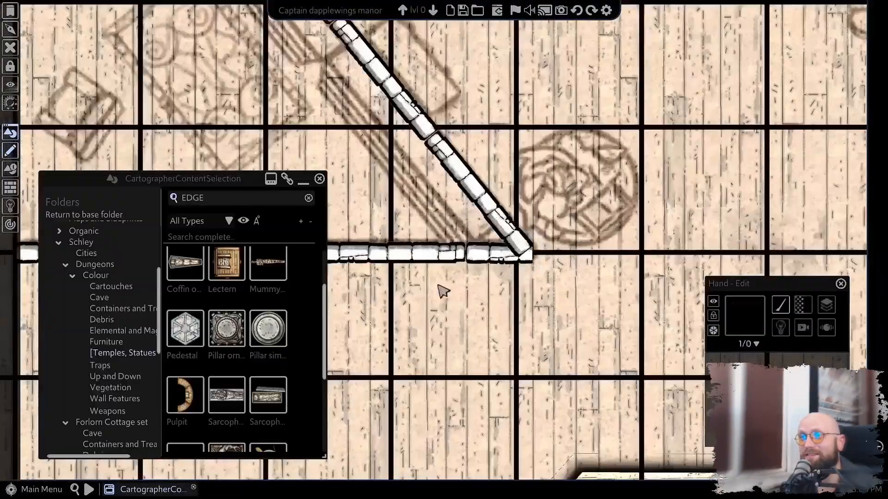
scroll(243, 328, "down", 3)
scroll(244, 332, "up", 2)
left_click(185, 276)
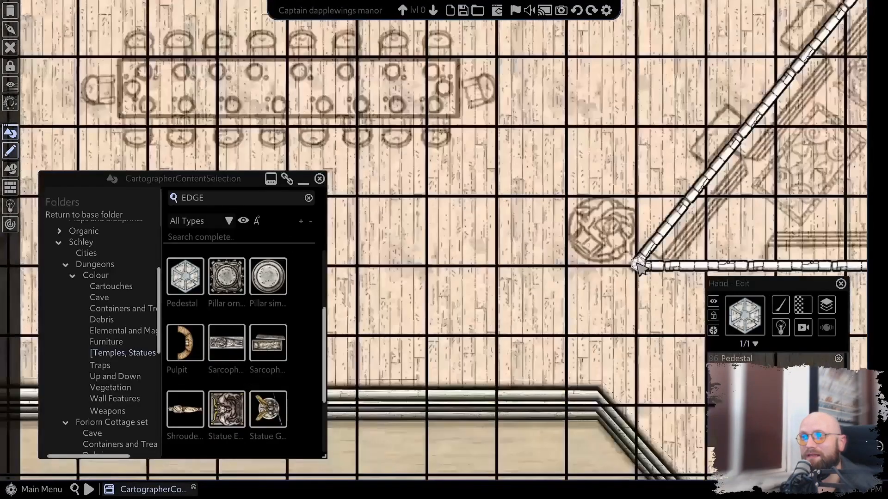
scroll(638, 266, "up", 4)
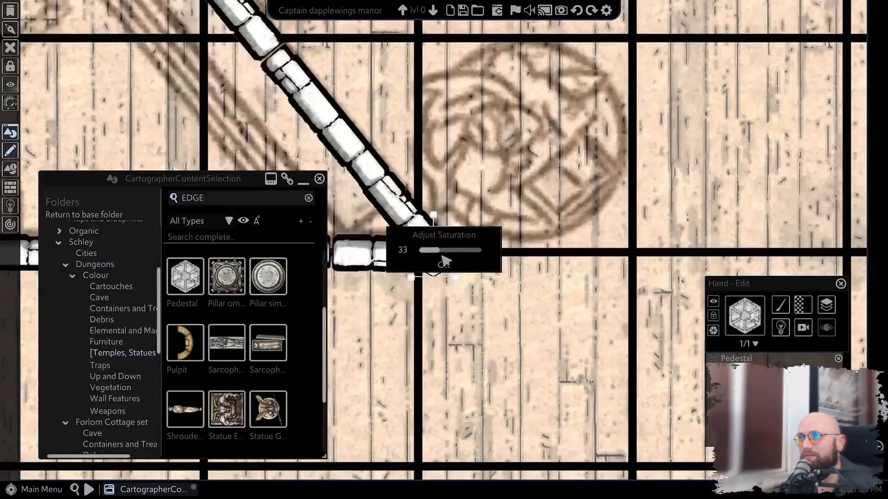
left_click(444, 264)
right_click(462, 264)
Copy the corner pedestal and paste a duplicate for the other wall ends of the left lounge.
scroll(472, 265, "down", 3)
left_click(479, 263)
key("ctrl+c")
key("ctrl+v")
right_click(663, 229)
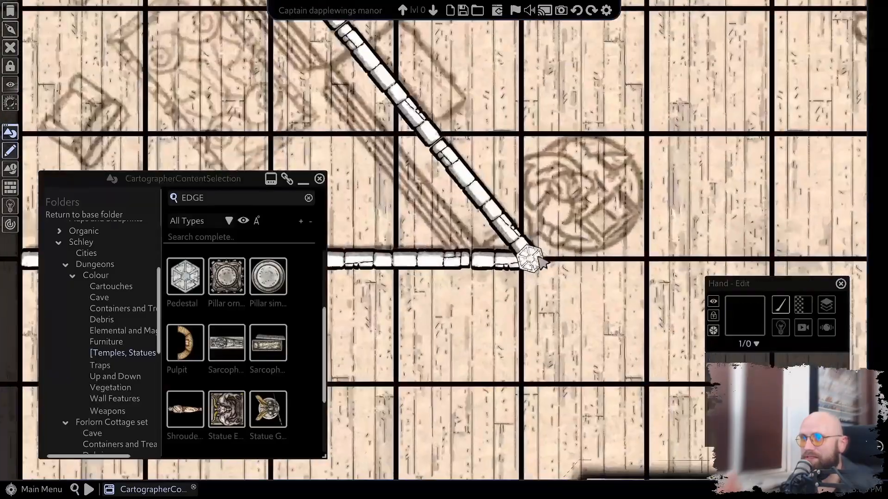
right_click(590, 205)
scroll(601, 199, "down", 5)
scroll(578, 214, "up", 5)
Paste a pedestal onto the outer end of the left lounge's short diagonal wall and align it.
key("ctrl+v")
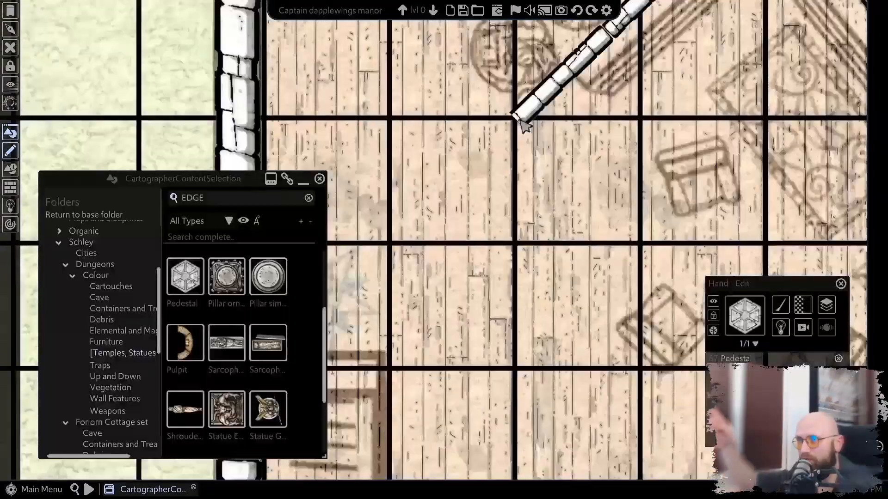
key("ctrl+v")
scroll(481, 164, "down", 1)
scroll(522, 222, "up", 3)
left_click(525, 226)
scroll(527, 228, "up", 3)
right_click(578, 234)
Paste pedestals onto the lower corner and the open wall ends of the right lounge.
scroll(578, 234, "down", 6)
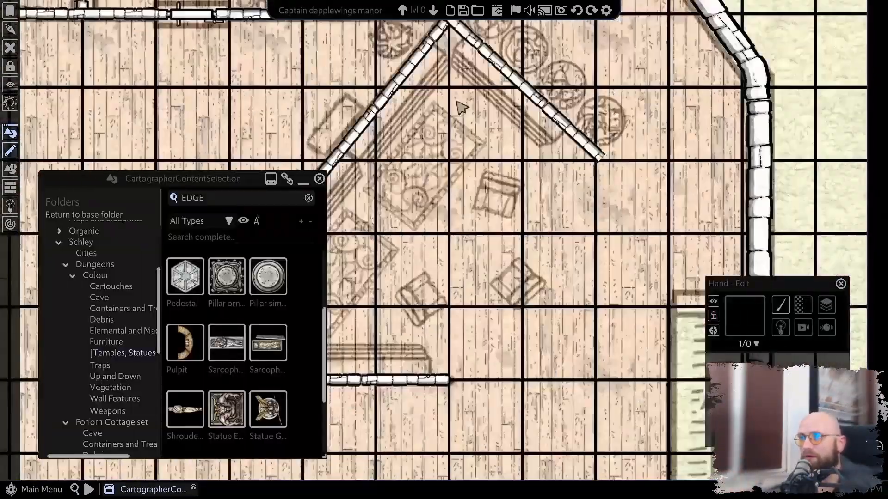
scroll(589, 155, "up", 3)
left_click(674, 290)
right_click(648, 296)
key("ctrl+v")
scroll(568, 278, "down", 5)
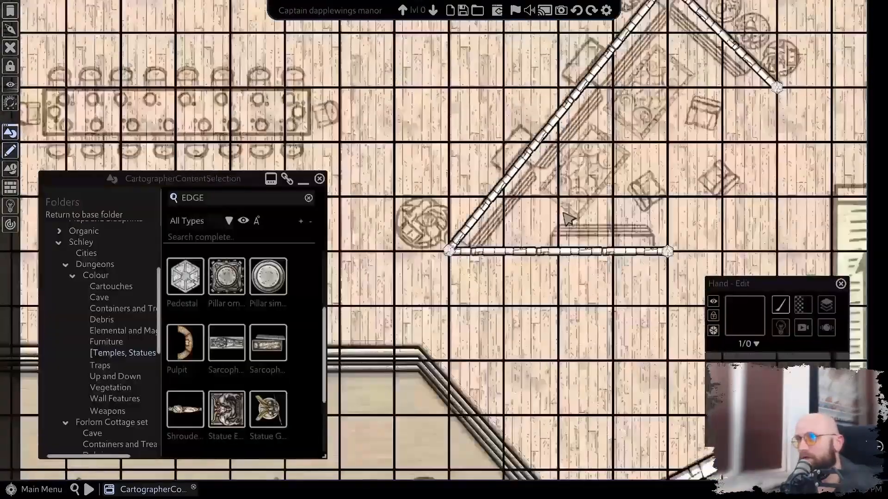
scroll(601, 268, "down", 3)
scroll(638, 286, "up", 3)
left_click(638, 286)
scroll(639, 286, "up", 3)
right_click(614, 259)
scroll(606, 222, "down", 3)
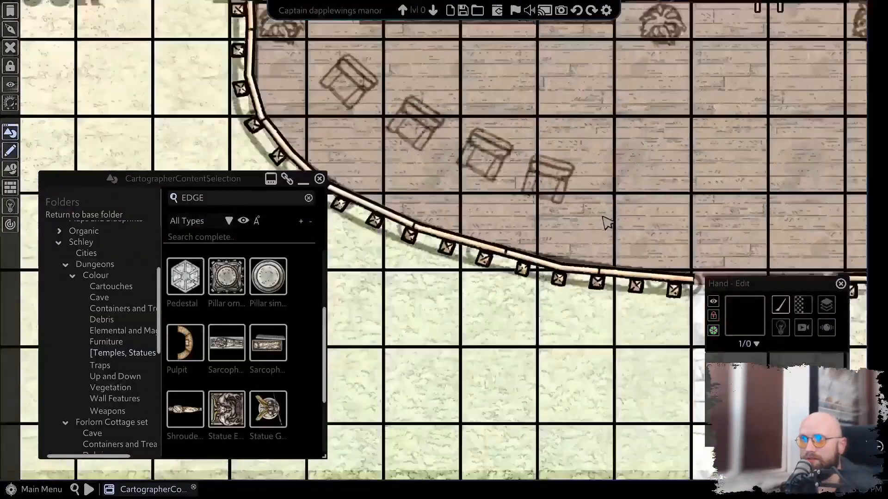
Place a Door Double Wood open piece as a gate at the porch's front steps, opening outward over the stone path.
scroll(606, 222, "down", 2)
left_click(114, 399)
scroll(259, 384, "down", 3)
left_click(268, 339)
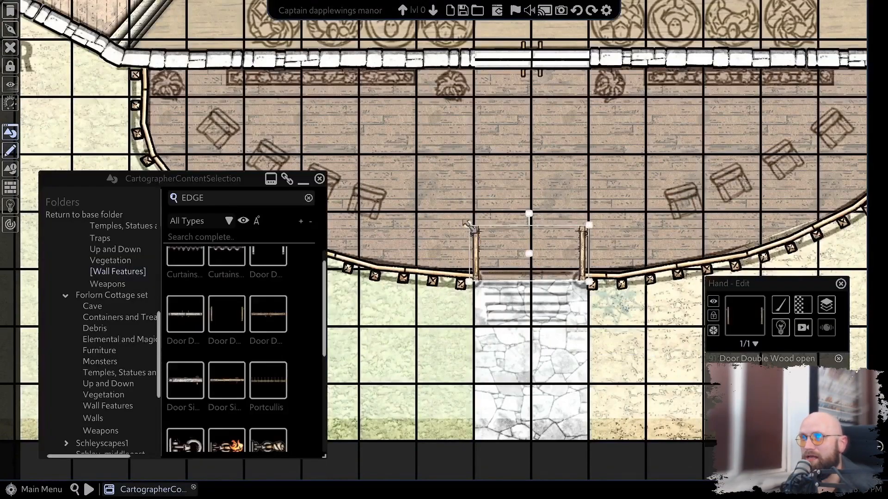
left_click_drag(454, 217, 460, 322)
scroll(454, 216, "down", 2)
scroll(492, 229, "up", 2)
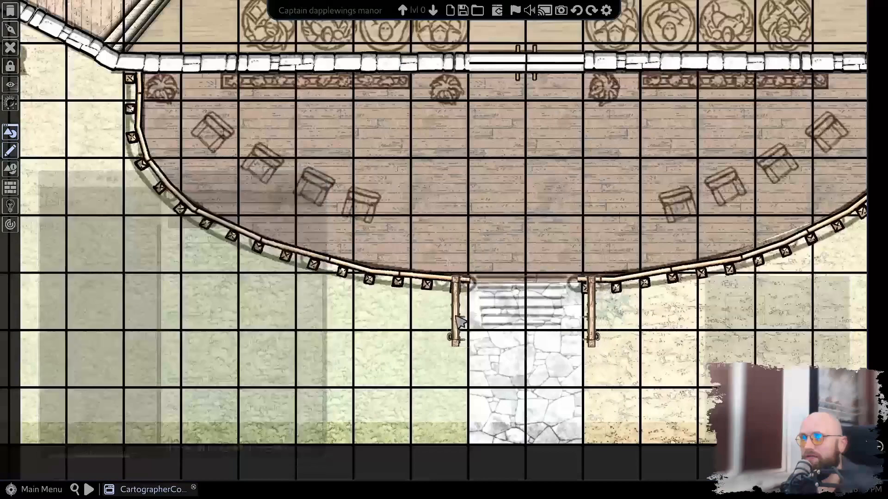
Adjust the inner end of the porch's right Fence 5ft line so it meets the gate post.
scroll(460, 322, "up", 3)
scroll(472, 267, "up", 3)
left_click_drag(831, 250, 563, 222)
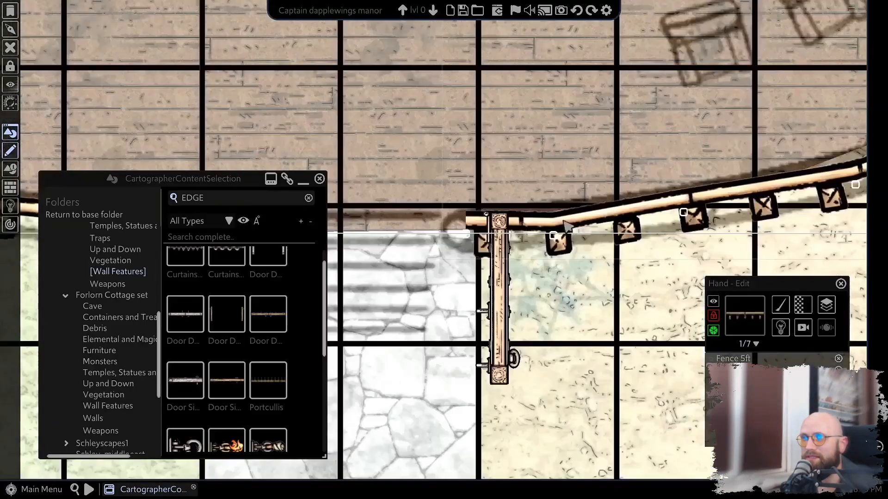
left_click_drag(486, 214, 508, 219)
right_click(628, 222)
Look through the Up and Down, Wall Features and Weapons asset folders for pieces suited to the porch's front steps.
scroll(628, 222, "down", 6)
scroll(231, 323, "down", 3)
scroll(122, 321, "up", 2)
left_click(116, 284)
scroll(133, 365, "down", 4)
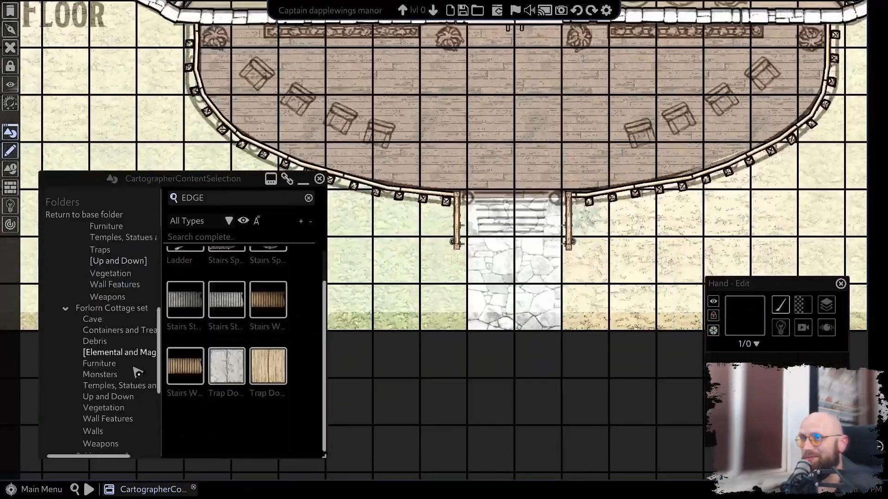
left_click(114, 351)
scroll(134, 370, "up", 5)
scroll(103, 322, "down", 2)
left_click(107, 343)
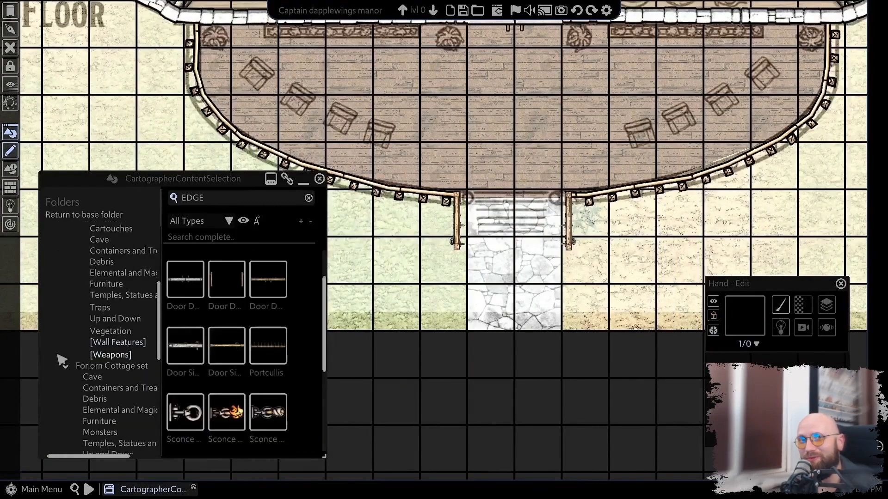
Look through the SchleyCamp, SeamlessFills and Forlorn Cottage asset folders for stair pieces.
left_click(100, 341)
left_click_drag(324, 259, 291, 430)
left_click(109, 353)
left_click_drag(324, 351, 329, 365)
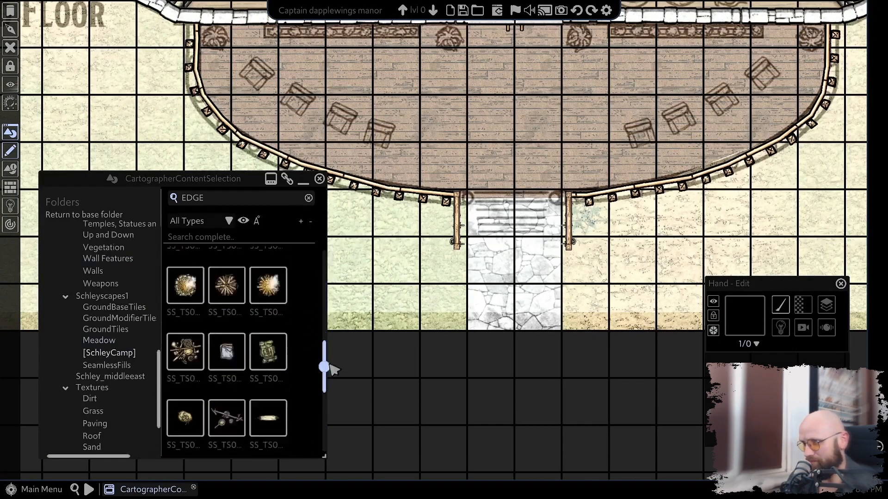
left_click(120, 365)
scroll(122, 356, "up", 2)
left_click(122, 353)
left_click(121, 281)
scroll(141, 319, "up", 6)
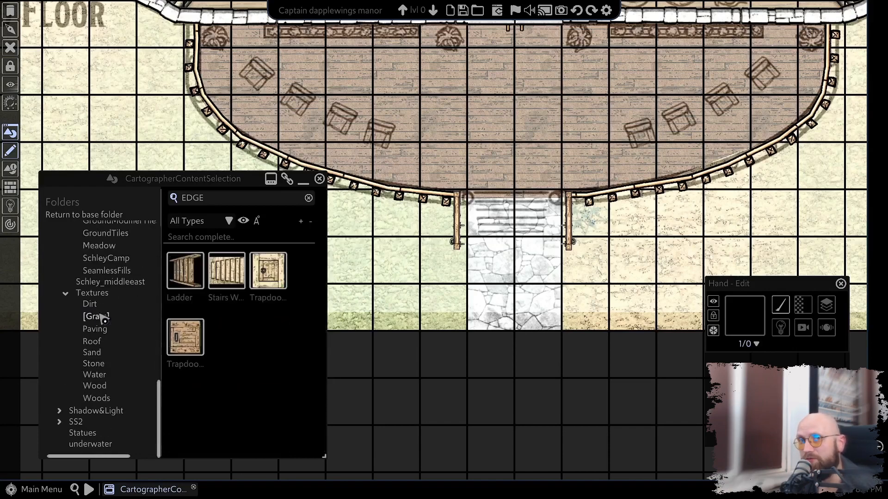
scroll(110, 331, "up", 2)
Try two stone stairs pieces and a Trap Door Stone over the porch's front steps.
left_click(113, 231)
scroll(268, 303, "down", 1)
left_click(227, 301)
scroll(492, 241, "up", 2)
right_click(566, 216)
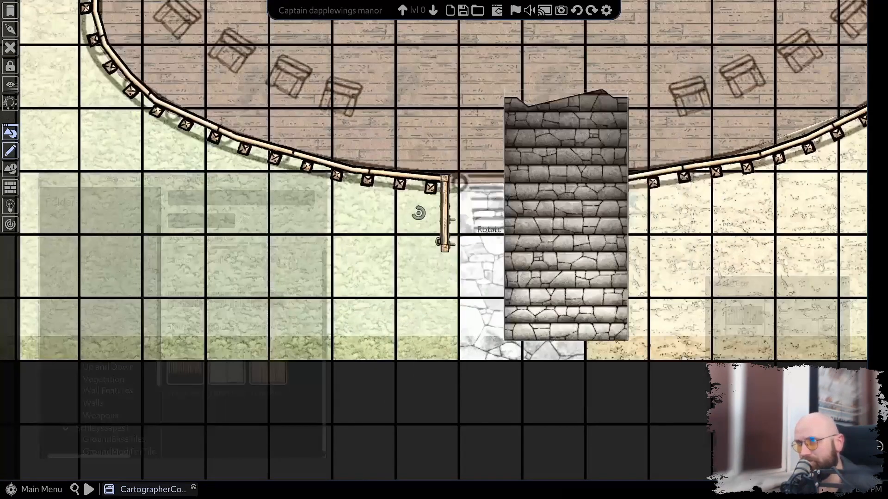
right_click(511, 269)
left_click(476, 199)
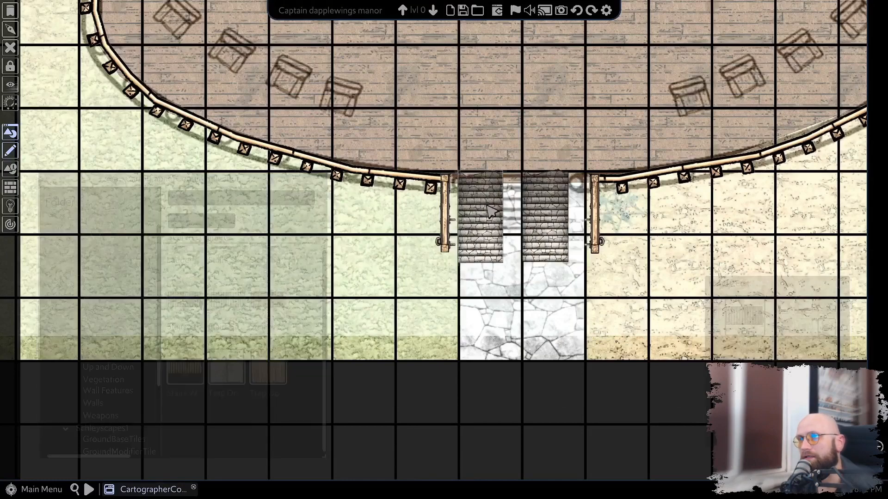
scroll(550, 205, "down", 1)
key("Delete")
left_click(227, 365)
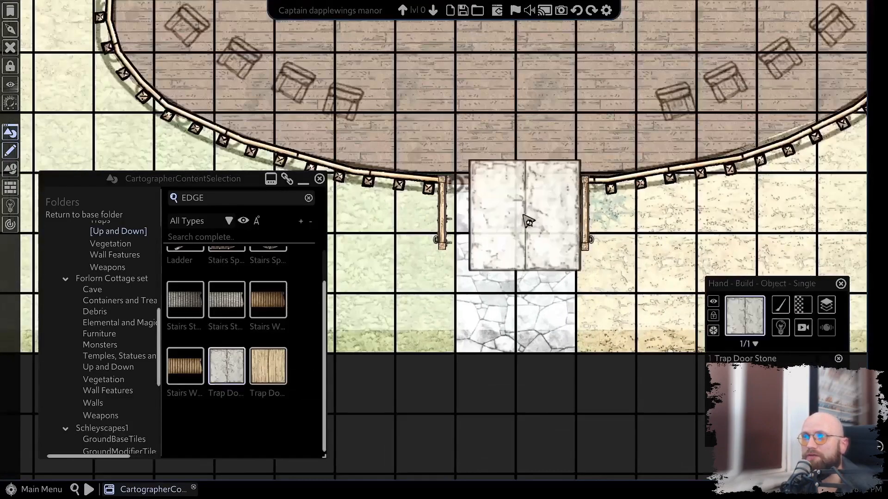
key("Escape")
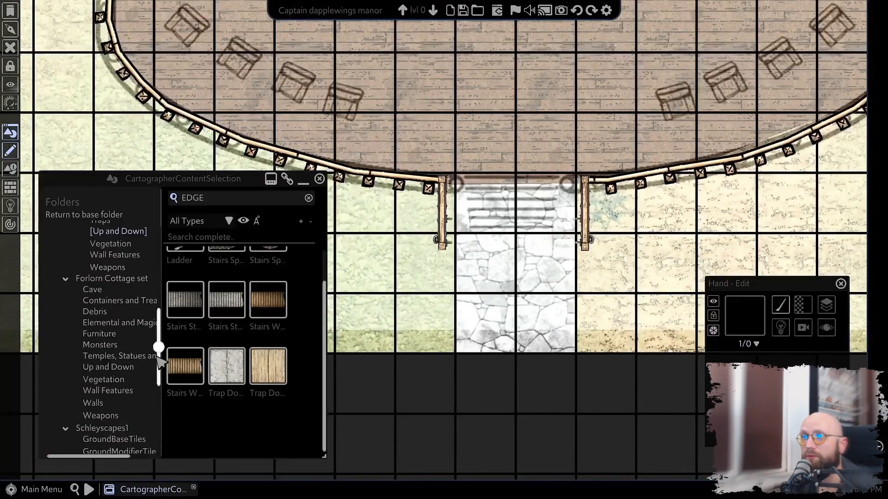
Lay Natural Stone 1 tiles over a two-by-two-square area at the porch's front steps, between the gate leaves.
scroll(110, 368, "down", 5)
left_click(110, 364)
left_click(765, 331)
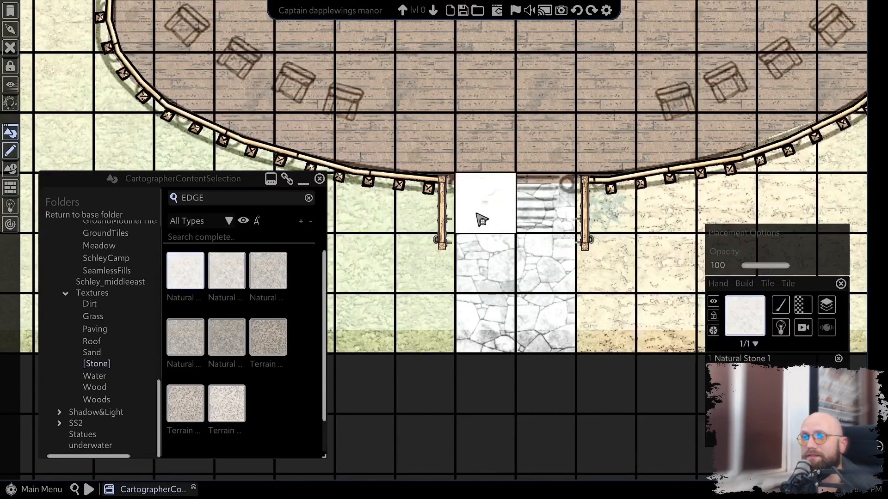
left_click_drag(477, 216, 544, 248)
left_click(443, 266)
left_click_drag(450, 250, 443, 250)
left_click(443, 266)
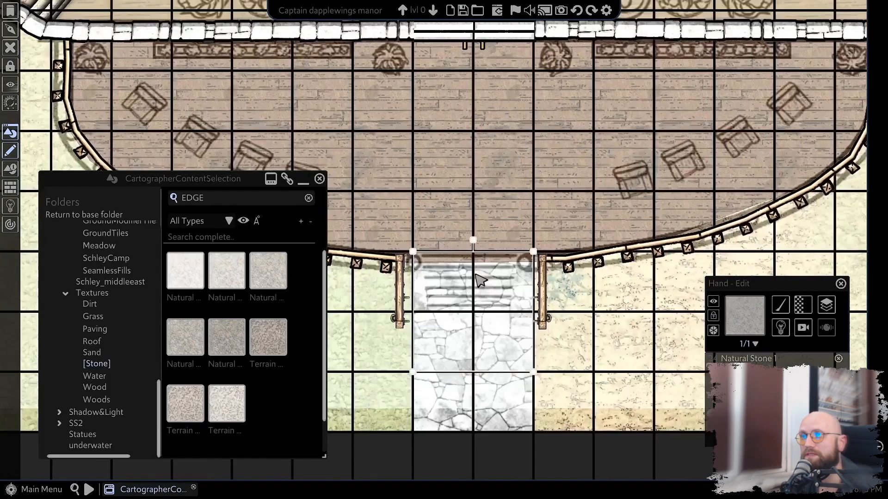
Bring the Natural Stone 1 area above the stone path and draw Edge lines 0.15 wide across it as steps.
key("Page_Up")
scroll(466, 265, "up", 3)
key("Escape")
scroll(508, 273, "down", 4)
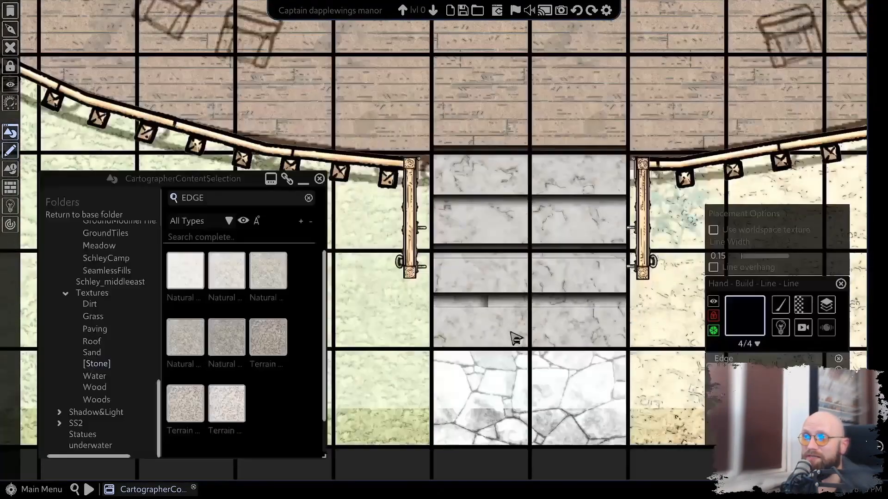
left_click(515, 339)
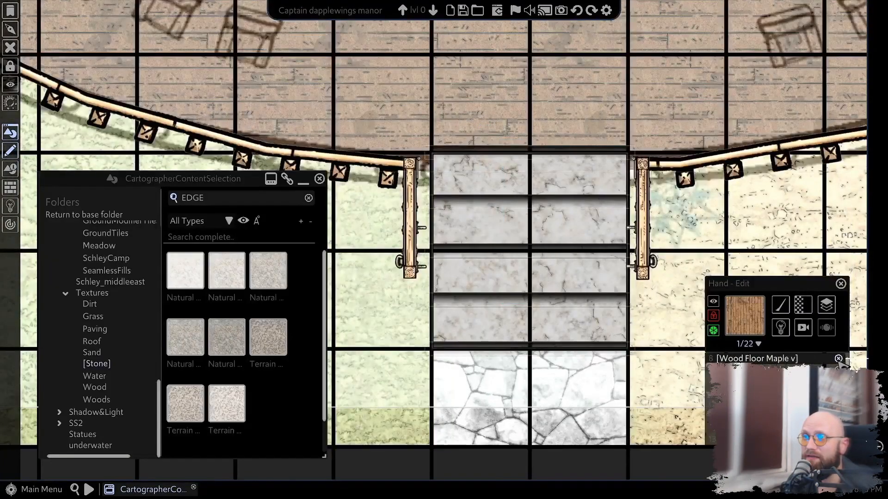
Fade out the floor plan overlay and make the map's grid lines fainter in the grid settings.
left_click(789, 309)
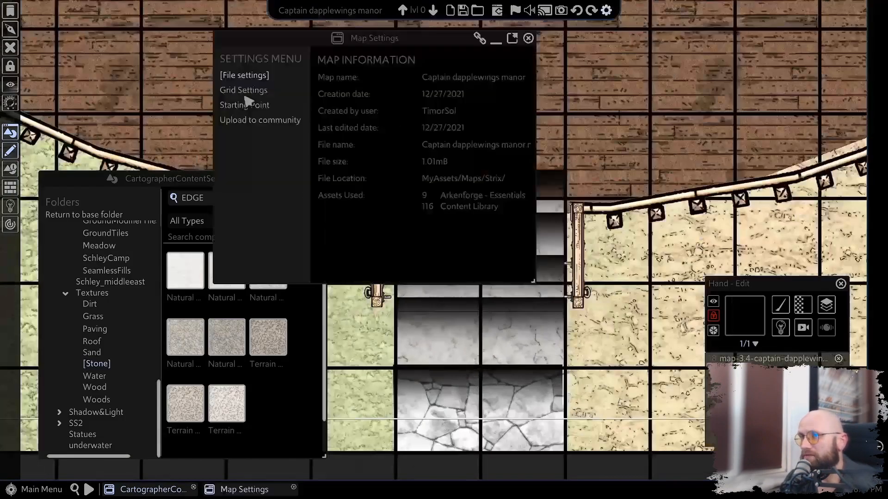
left_click(247, 92)
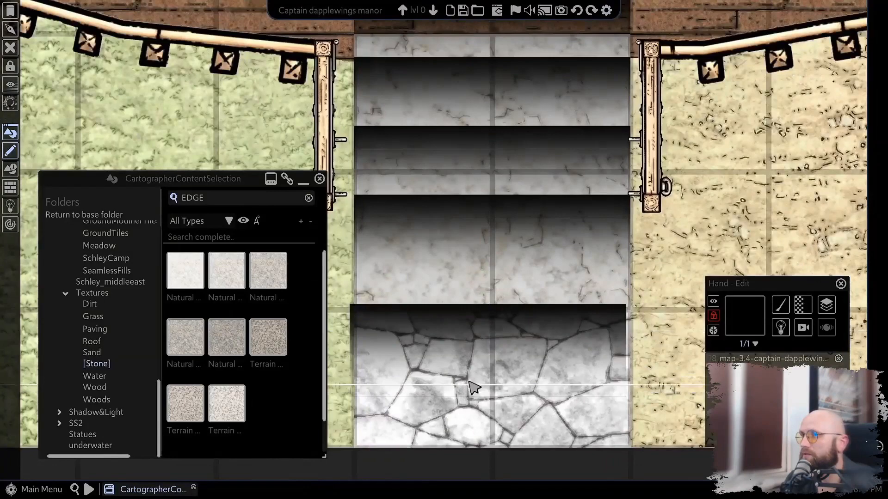
Reposition the four Edge lines as evenly spaced treads on the lower part of the porch stairs.
scroll(471, 387, "down", 2)
left_click(462, 355)
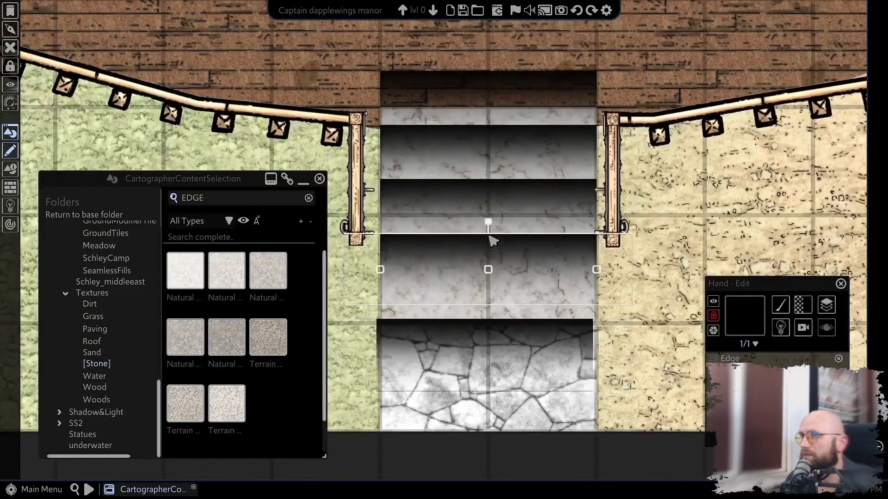
left_click_drag(493, 241, 445, 187)
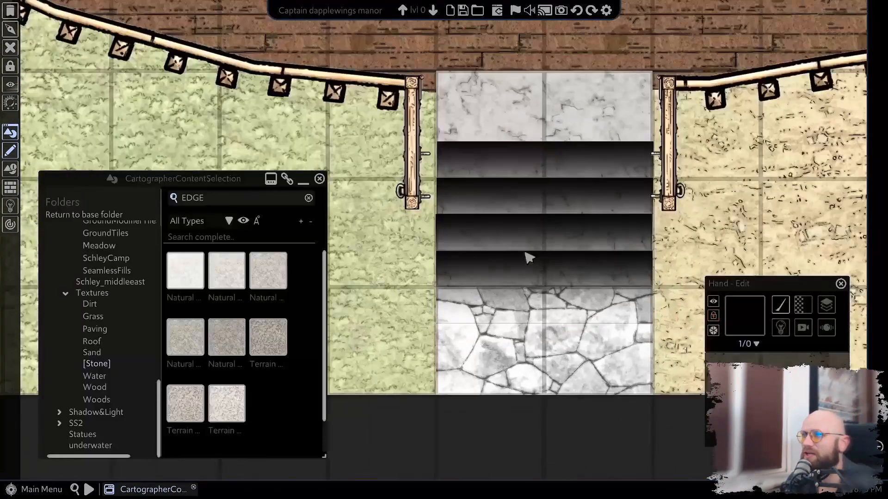
Draw a 0.67-wide Edge polygon line along both sides and the bottom of the porch stairs.
left_click(652, 90)
left_click(651, 287)
left_click(435, 287)
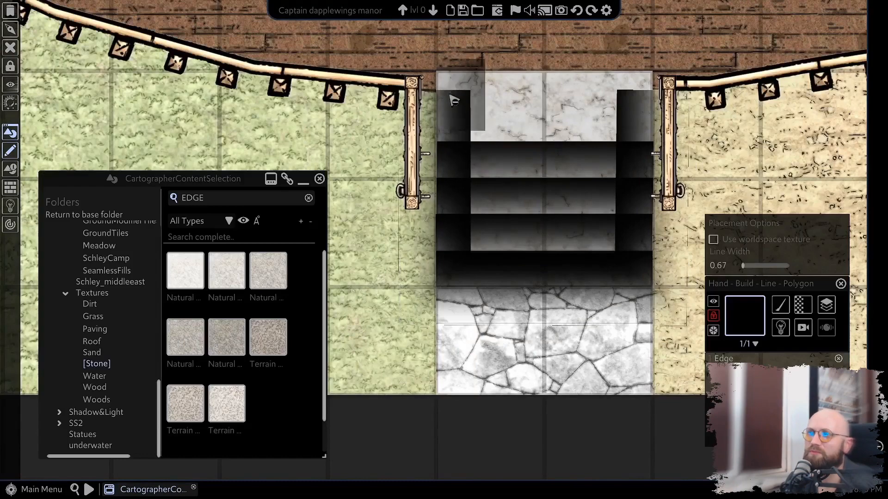
right_click(450, 96)
left_click(452, 111)
Move the Edge polygon's corners outward so its shadow falls on the ground around the stairs.
left_click(780, 305)
mouse_move(758, 354)
left_click(696, 378)
mouse_move(652, 289)
left_mouse_down()
mouse_move(626, 235)
mouse_move(696, 330)
left_mouse_up()
left_click(699, 378)
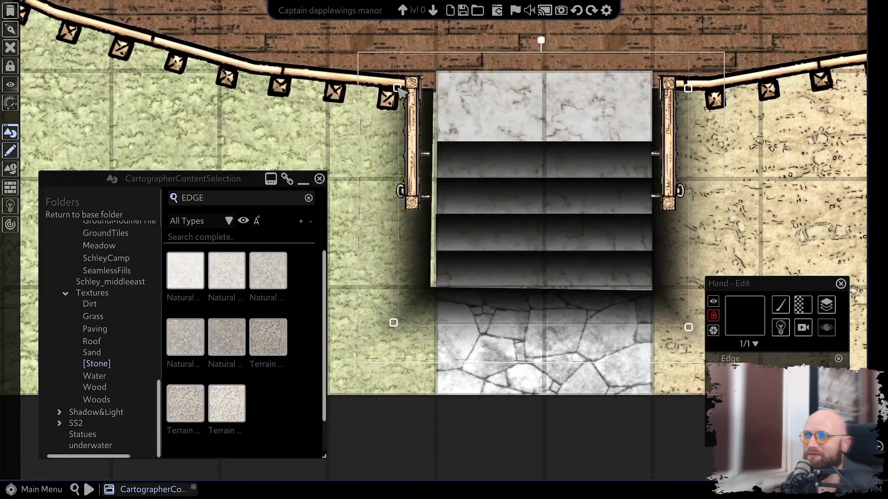
Level the lower corners of the shadow polygon around the stairs and check the tread edges against it.
scroll(616, 148, "down", 2)
scroll(610, 185, "up", 3)
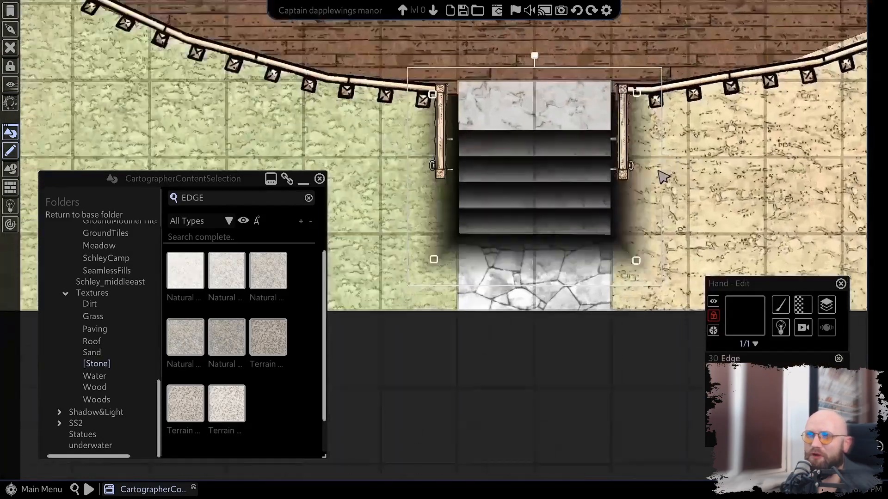
scroll(444, 232, "up", 3)
left_click(409, 211)
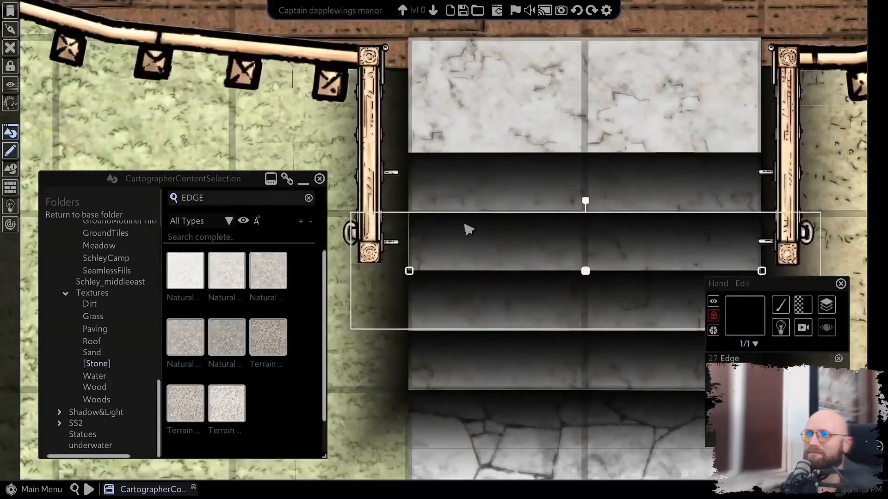
scroll(531, 324, "down", 2)
scroll(684, 283, "up", 3)
left_click(608, 290)
scroll(545, 323, "down", 5)
scroll(494, 267, "up", 3)
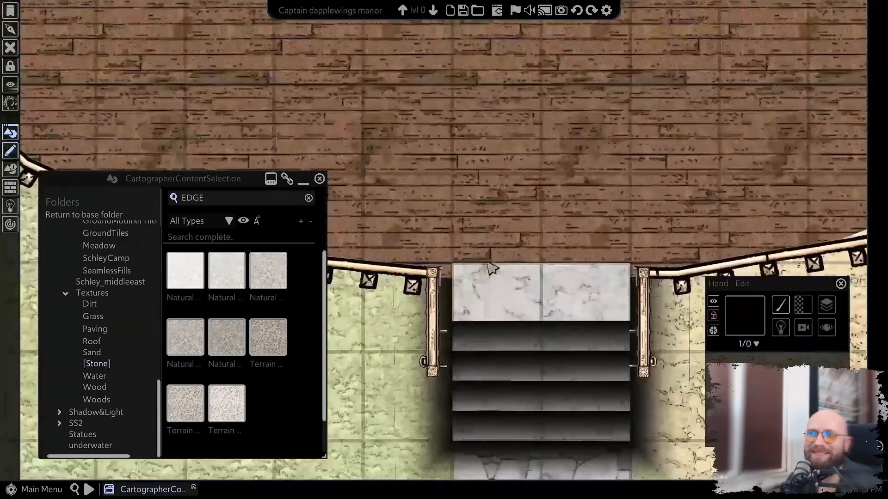
Draw a straight Wood Floor Oak h line across the top edge of the stairs where they meet the porch.
scroll(491, 268, "up", 2)
left_click(538, 285)
left_click(95, 387)
left_click(268, 337)
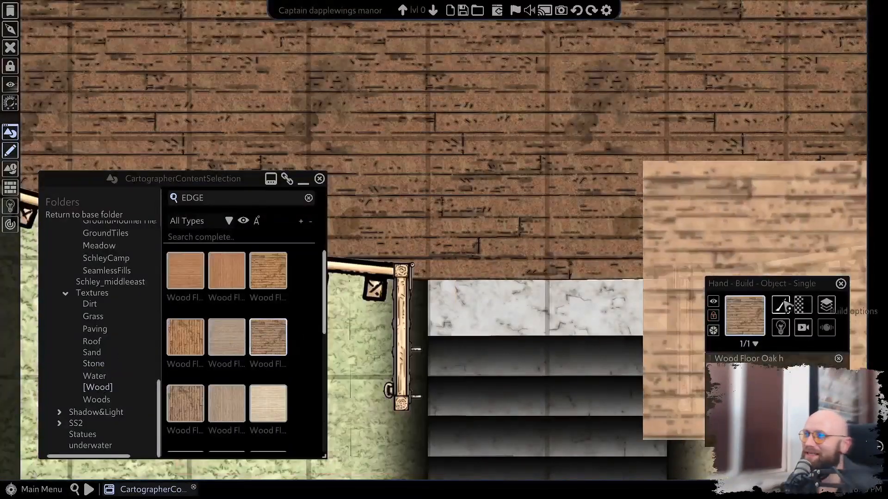
left_click(780, 305)
left_click_drag(431, 279, 663, 279)
left_click(610, 276)
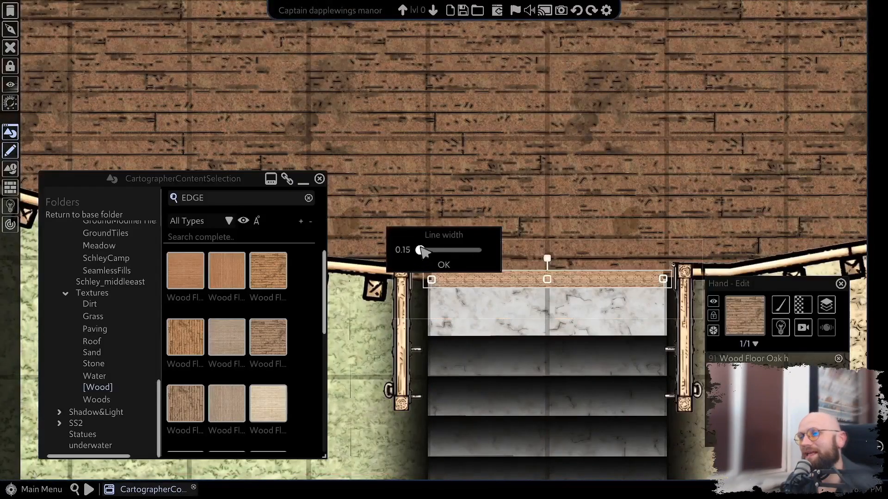
Thin the oak trim line and extend its ends to both gate posts.
left_click_drag(420, 249, 419, 249)
scroll(574, 331, "up", 3)
left_click_drag(555, 308, 529, 301)
left_click_drag(602, 272, 627, 266)
scroll(549, 284, "up", 1)
Lower the brightness of the oak trim so it is darker than the porch floor.
key("b")
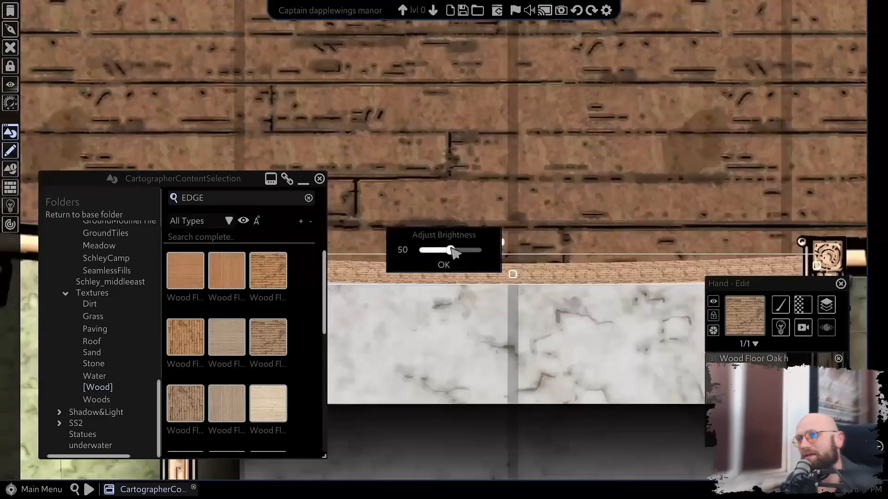
left_click(532, 314)
scroll(539, 286, "down", 6)
scroll(547, 361, "up", 2)
left_click(586, 242)
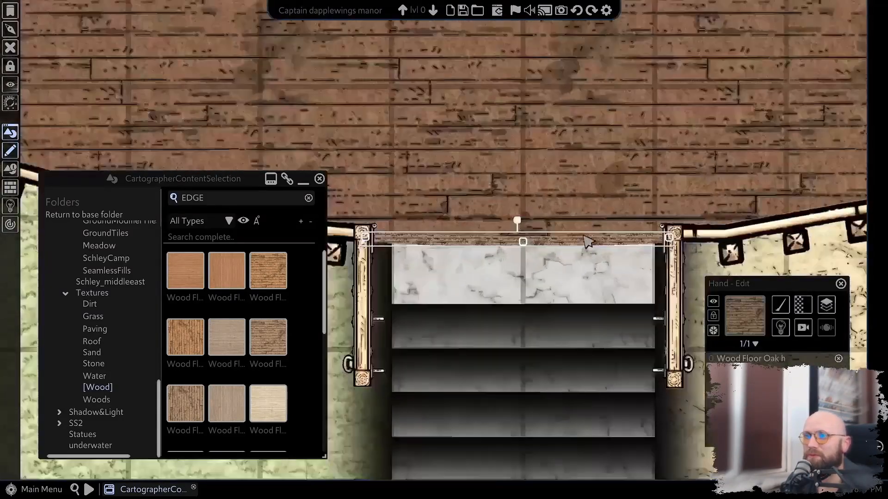
scroll(468, 245, "down", 1)
left_click(360, 310)
Select the five Edge pieces of the porch stairs together and adjust their shadow opacity.
scroll(541, 252, "down", 5)
scroll(534, 259, "up", 1)
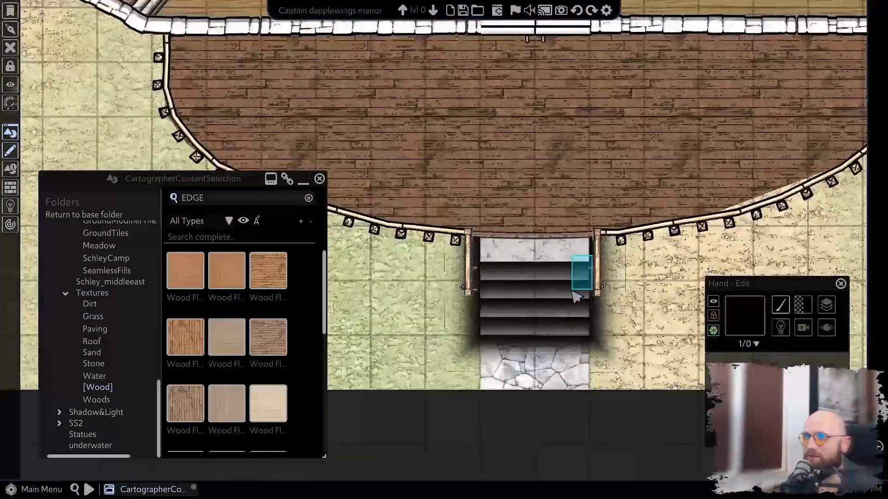
scroll(549, 280, "up", 4)
key("o")
left_click_drag(476, 250, 414, 246)
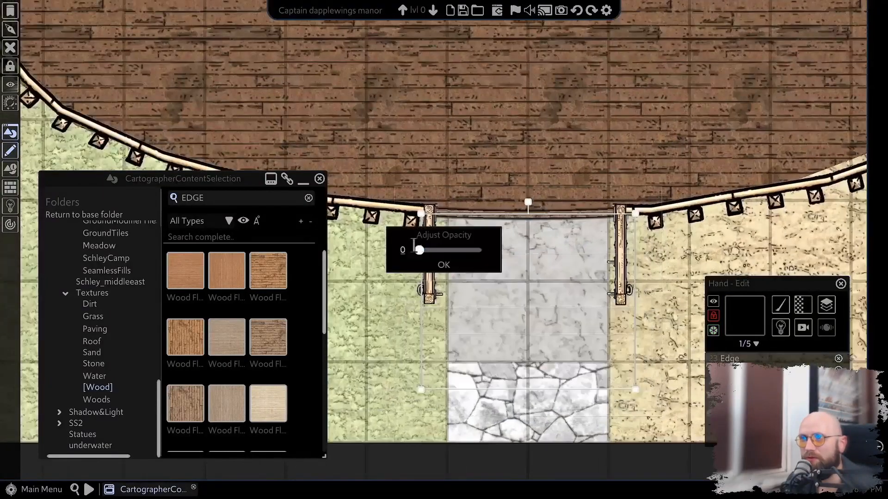
scroll(726, 349, "up", 3)
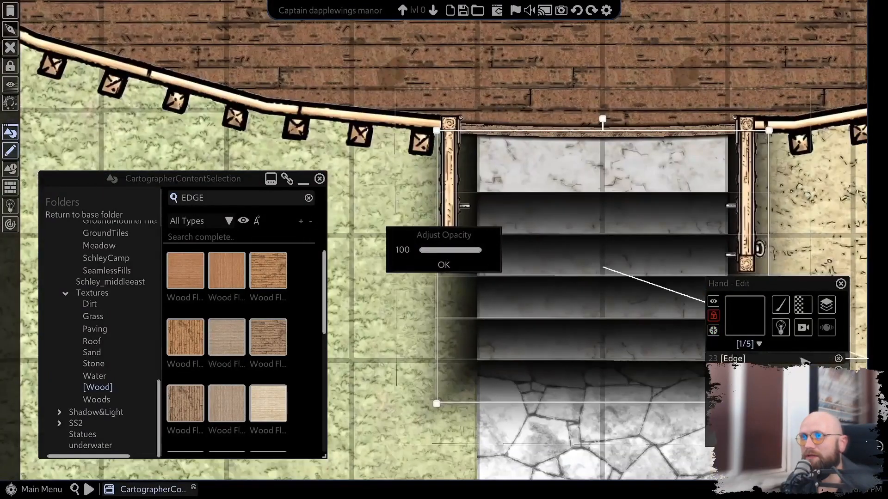
right_click(393, 349)
scroll(394, 349, "down", 5)
left_click(479, 293)
left_click_drag(480, 293, 475, 261)
scroll(428, 273, "up", 5)
right_click(567, 292)
Review the traced ground floor across its whole extent, including the right lounge's outer wall.
scroll(566, 293, "down", 10)
scroll(412, 188, "down", 2)
scroll(479, 255, "up", 4)
left_click(478, 255)
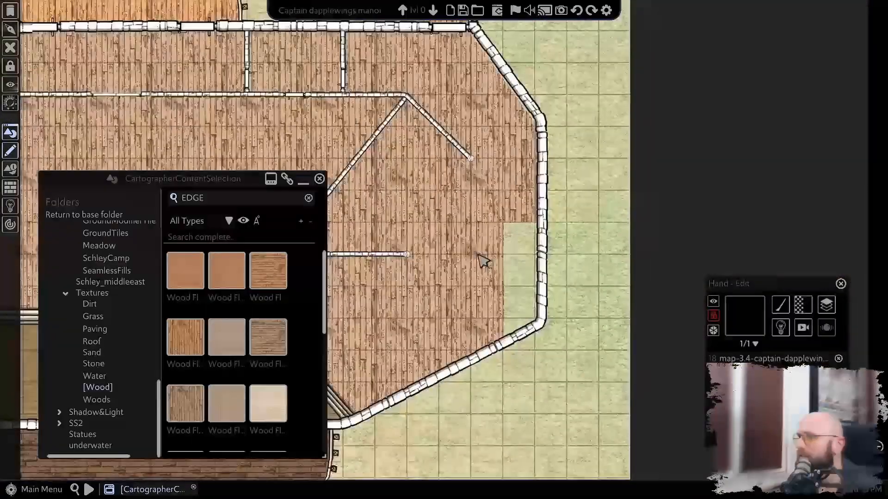
scroll(391, 259, "down", 2)
key("Escape")
key("Escape")
scroll(630, 214, "down", 4)
Select the floor plan image and raise its opacity so the drawing covers the map again.
left_click(527, 350)
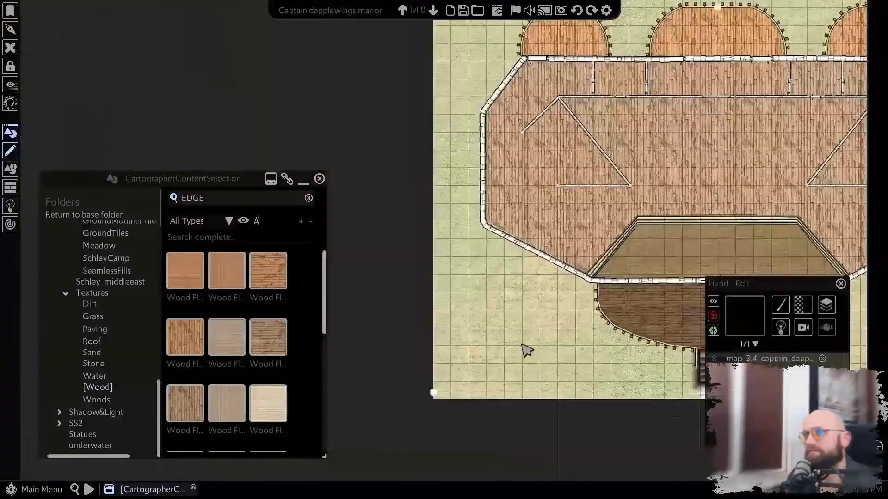
left_click(803, 304)
left_click_drag(428, 250, 580, 185)
scroll(583, 188, "up", 4)
key("s")
key("d")
key("w")
key("a")
left_click(447, 265)
Examine the second floor plan around the spiral staircase and look through the Up and Down assets.
key("w")
key("d")
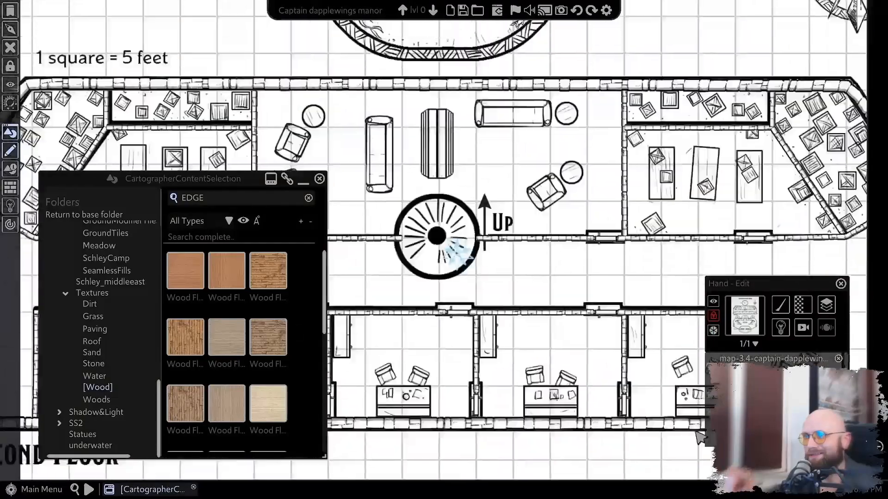
key("s")
key("a")
scroll(102, 333, "up", 3)
key("w")
left_click(110, 274)
scroll(434, 37, "down", 5)
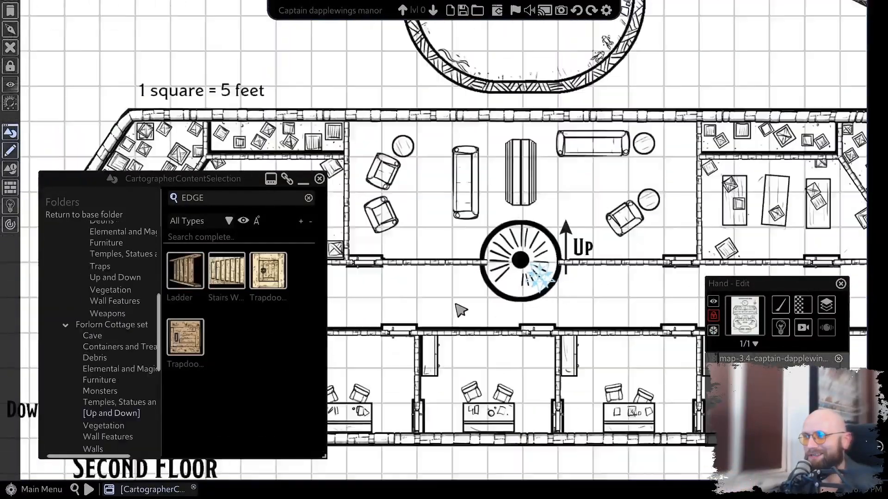
Trace the attic's outer wall around its upper right curve using the Wall 10ft 1 polygon line at 0.40 width.
left_click(713, 316)
key("w")
key("d")
scroll(568, 228, "up", 6)
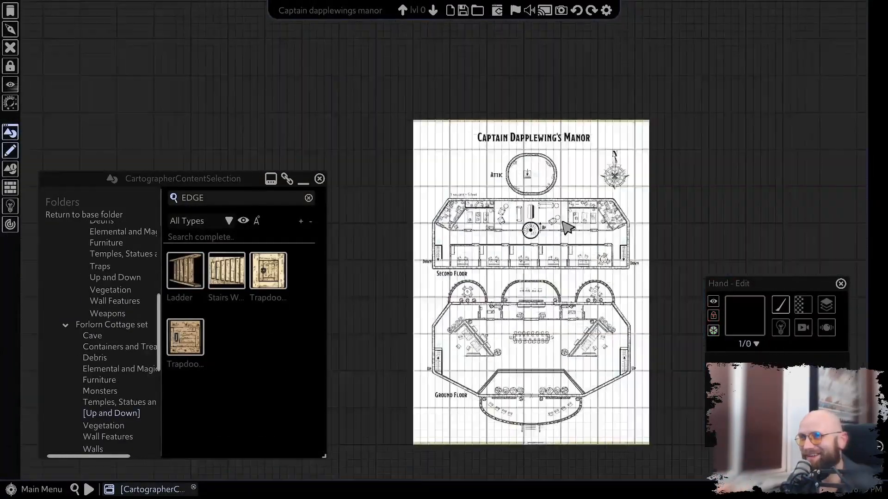
left_click(584, 267)
left_click(745, 311)
mouse_move(766, 332)
left_click(670, 342)
scroll(601, 102, "up", 5)
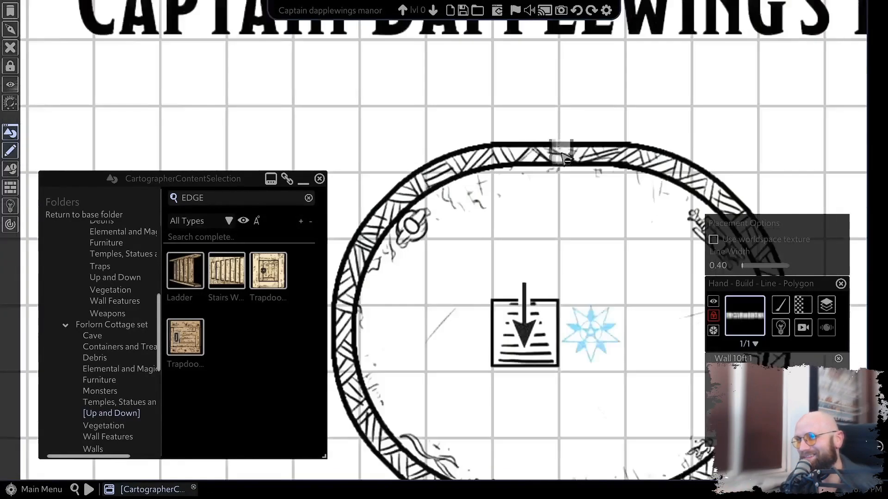
left_click(561, 153)
left_click(631, 154)
key("s")
key("d")
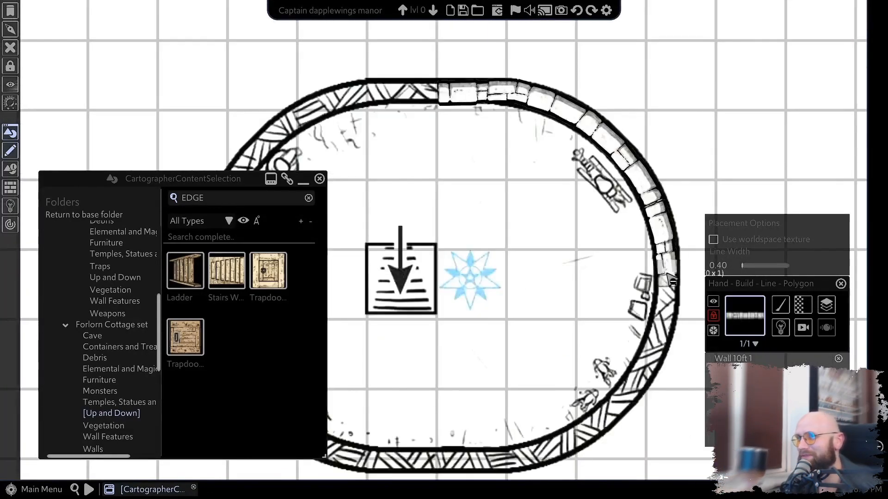
Continue the attic wall around its lower and left curves and finish it near its starting point.
key("s")
key("a")
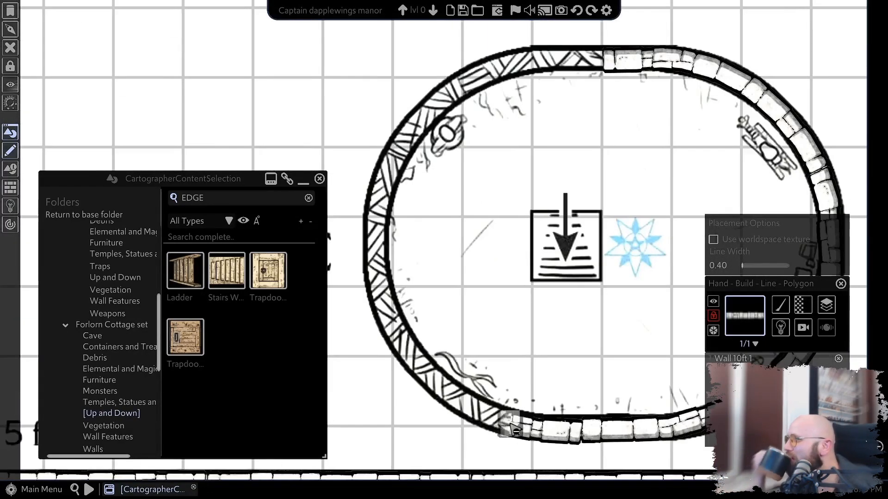
scroll(472, 84, "up", 2)
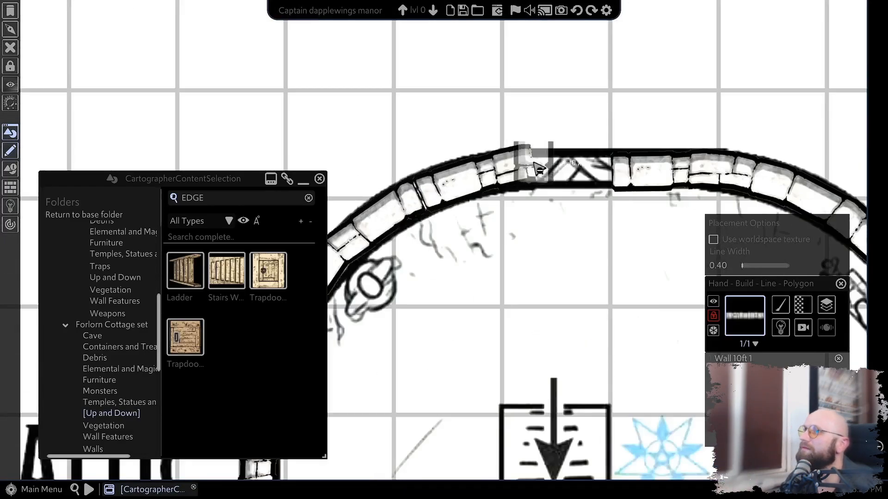
right_click(635, 175)
Place a Trapdoor 2 over the drawn downward stairs in the attic.
scroll(635, 174, "down", 4)
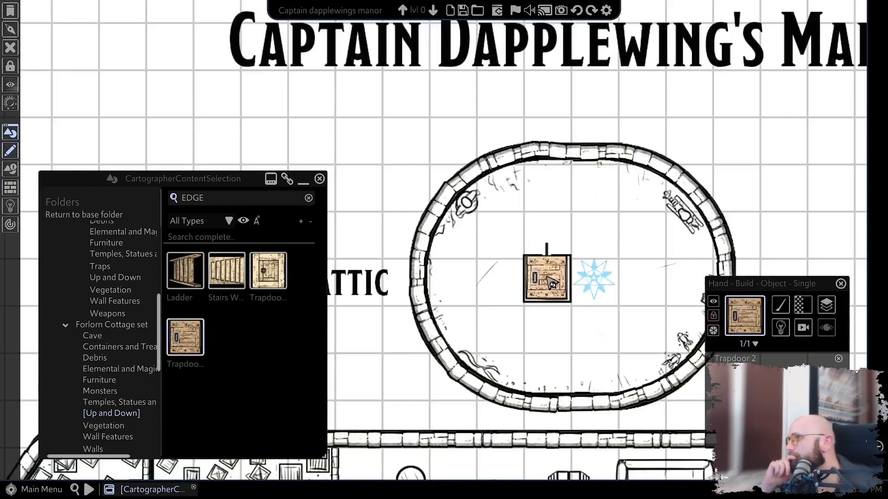
scroll(513, 366, "down", 1)
key("s")
Place Stairs Spiral down over the second floor's drawn spiral staircase, rotated and shifted to line up with it.
left_click(116, 277)
left_click(230, 272)
key("w")
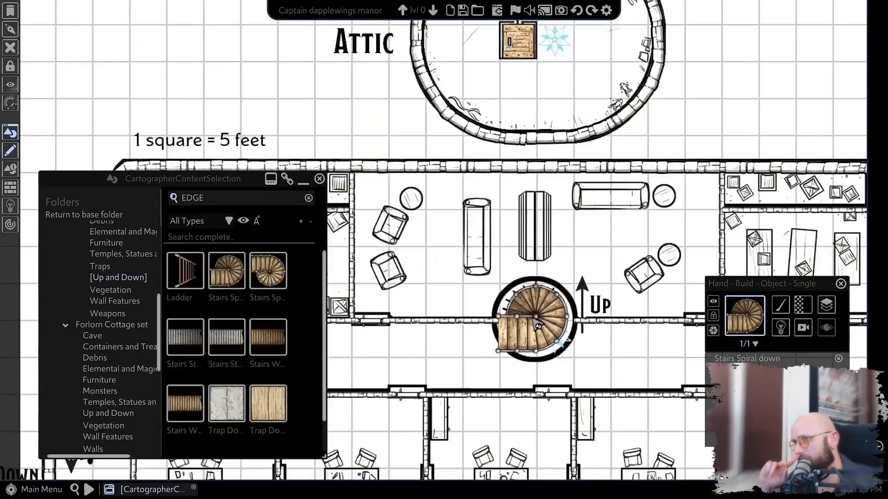
left_click_drag(531, 264, 531, 225)
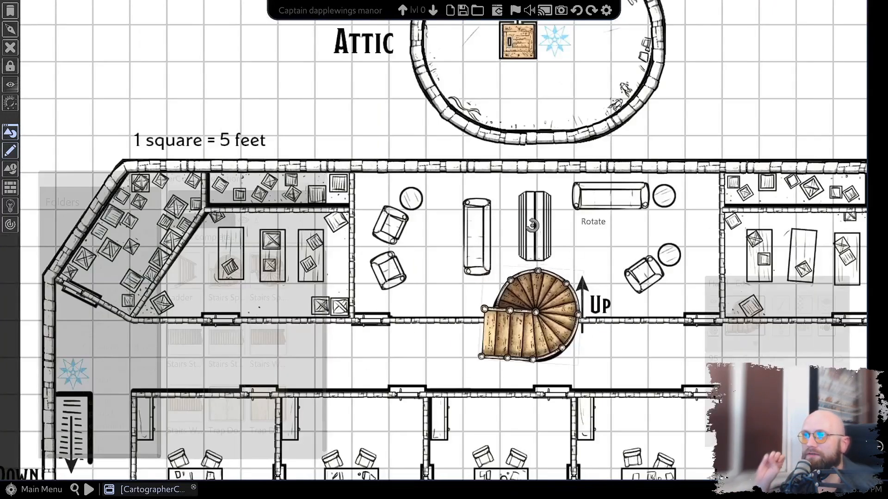
left_click_drag(549, 326, 543, 330)
left_click(620, 353)
Examine the Up and Down assets of the Colour dungeon set for more stairs.
scroll(620, 353, "down", 2)
key("a")
key("s")
scroll(238, 308, "down", 1)
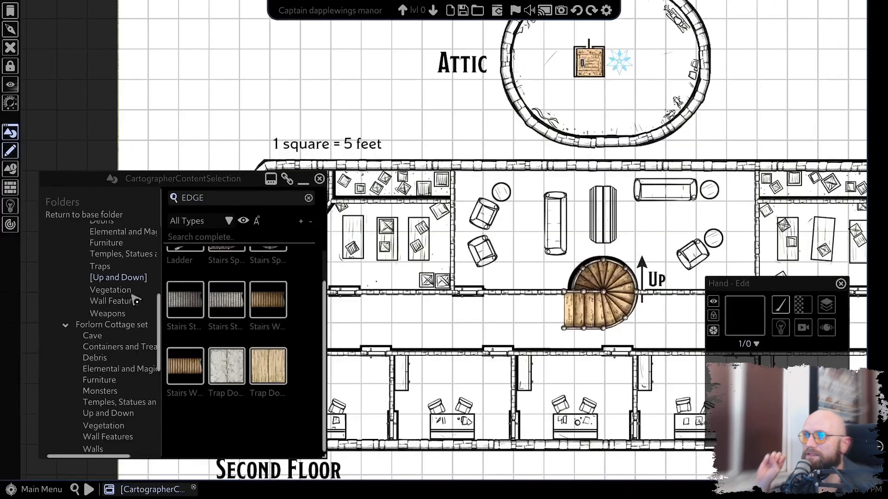
scroll(134, 370, "down", 3)
left_click(121, 352)
scroll(132, 320, "up", 1)
left_click(120, 336)
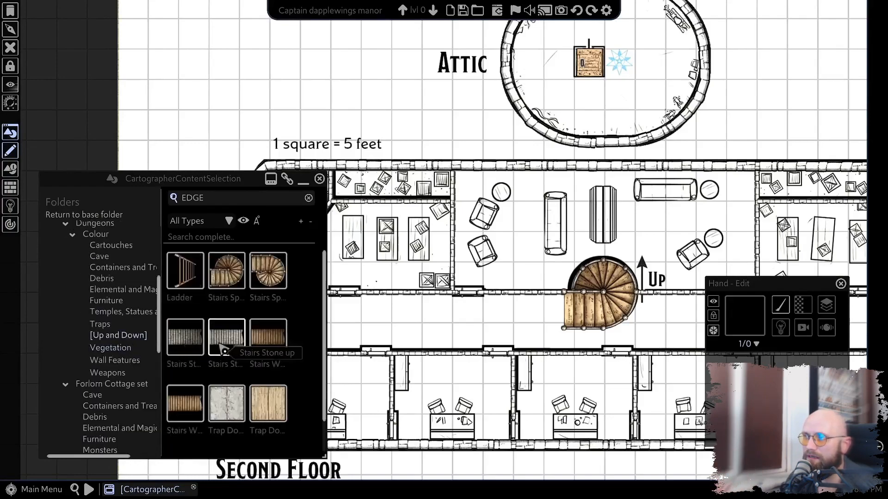
scroll(120, 301, "up", 1)
Bring up the Furniture assets of the Colour dungeon set for the ground floor.
left_click(84, 248)
left_click(91, 258)
scroll(236, 319, "down", 4)
scroll(536, 221, "down", 2)
key("s")
key("a")
left_click(109, 348)
scroll(250, 342, "down", 2)
left_click(268, 389)
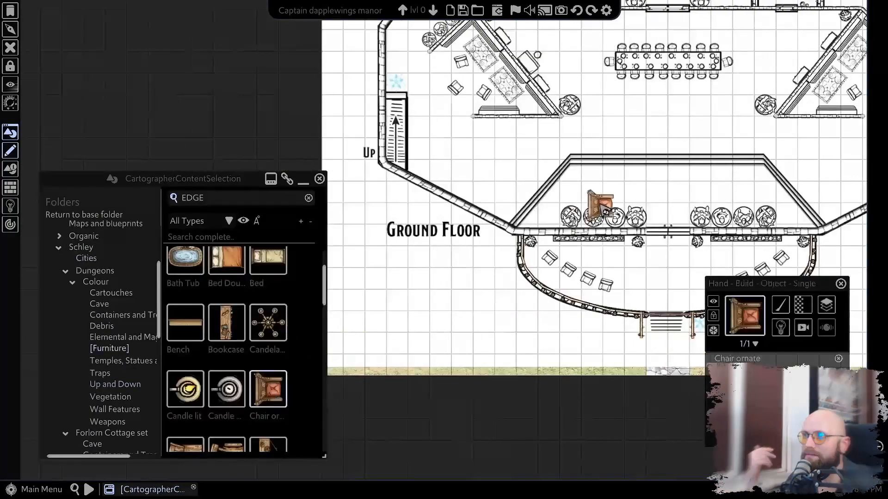
right_click(596, 205)
scroll(596, 204, "up", 3)
scroll(275, 370, "down", 10)
scroll(232, 324, "up", 12)
Try to fit Banquet Table set w Chairs over the ground floor's drawn dining table.
left_click(227, 271)
left_click(528, 250)
scroll(526, 257, "up", 2)
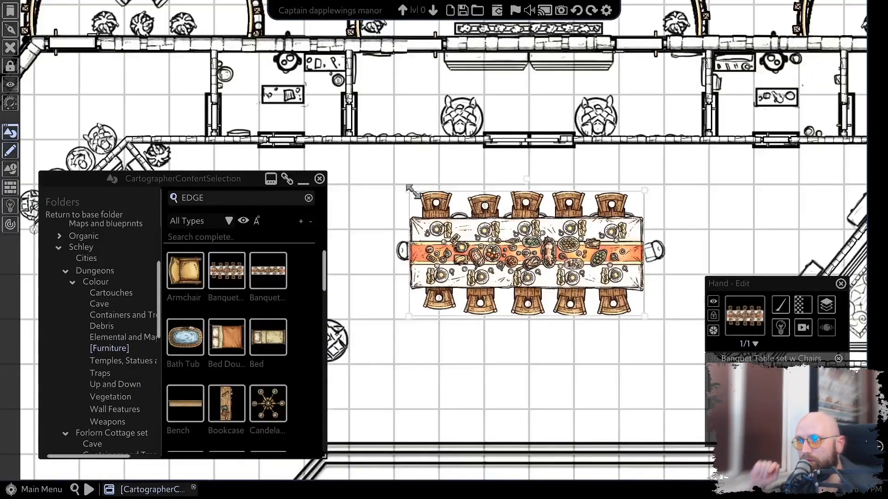
left_click_drag(410, 190, 436, 204)
left_click_drag(438, 238, 415, 242)
key("ctrl+c")
key("ctrl+v")
key("Delete")
left_click(543, 260)
key("Delete")
Place a Banquet Table set without chairs and scale it down over the left half of the drawn dining table.
left_click(268, 271)
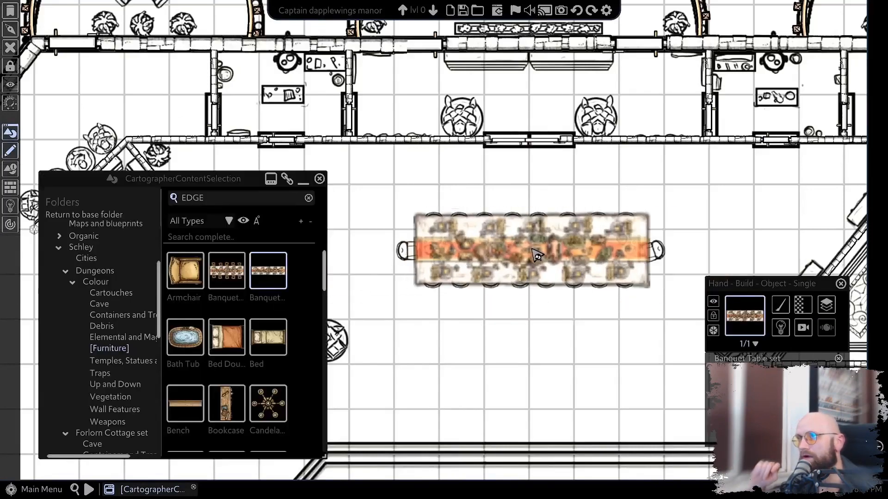
left_click(531, 250)
scroll(427, 226, "up", 3)
left_click_drag(406, 198, 444, 211)
left_click_drag(580, 256, 541, 258)
left_click_drag(406, 215, 449, 230)
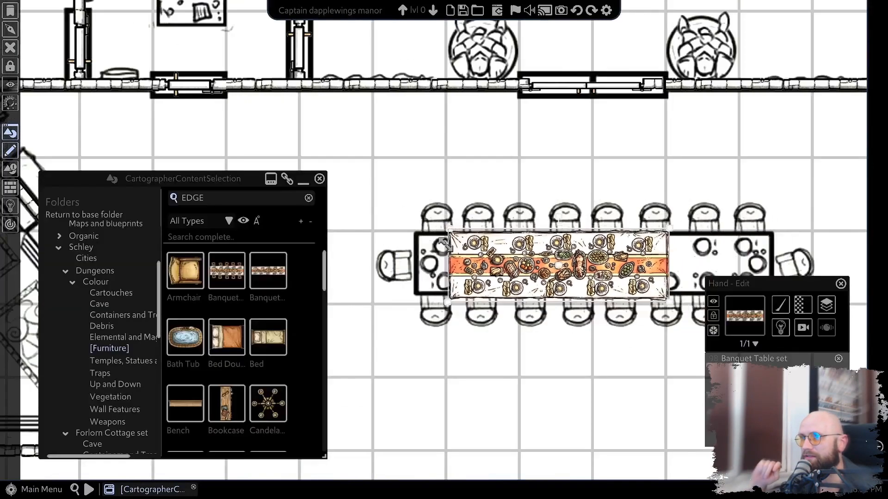
left_click_drag(518, 263, 479, 261)
Duplicate the Banquet Table set onto the right half of the drawn dining table and align both pieces.
key("ctrl+c")
key("ctrl+v")
left_click_drag(574, 253, 607, 250)
left_click(463, 252, "shift")
left_click_drag(590, 252, 646, 236)
scroll(555, 249, "up", 2)
scroll(214, 331, "down", 10)
Place Stool pieces at the left end and along the upper side of the banquet table, following the drawn chairs.
key("Escape")
left_click(187, 365)
left_click_drag(360, 235, 414, 243)
left_click(404, 244)
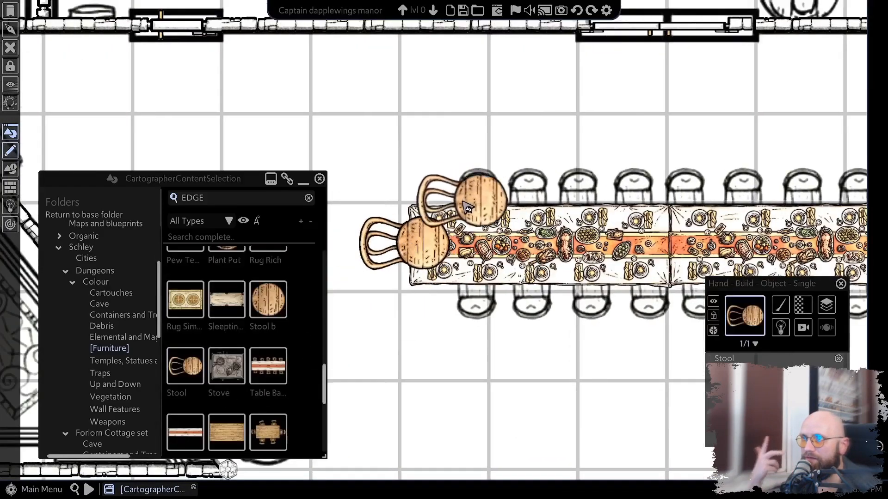
left_click(514, 200)
left_click(565, 199)
left_click(612, 199)
left_click(669, 199)
left_click_drag(671, 199, 537, 198)
left_click(603, 199)
left_click(652, 199)
left_click(711, 196)
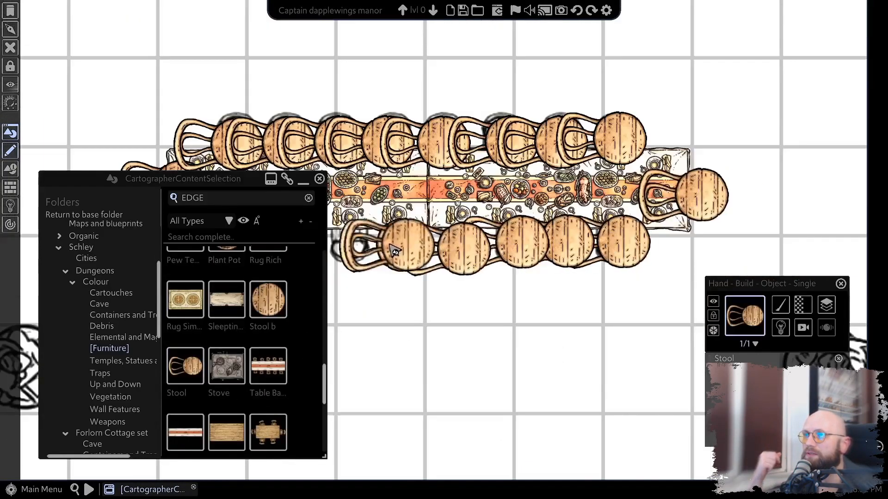
Fill the lower side of the banquet table with a row of Stool pieces.
left_click_drag(389, 246, 567, 249)
left_click(516, 249)
left_click(443, 249)
left_click(400, 249)
right_click(415, 283)
Select the eight stools of the upper row together and scale them down.
scroll(414, 283, "down", 3)
left_click_drag(402, 185, 684, 217)
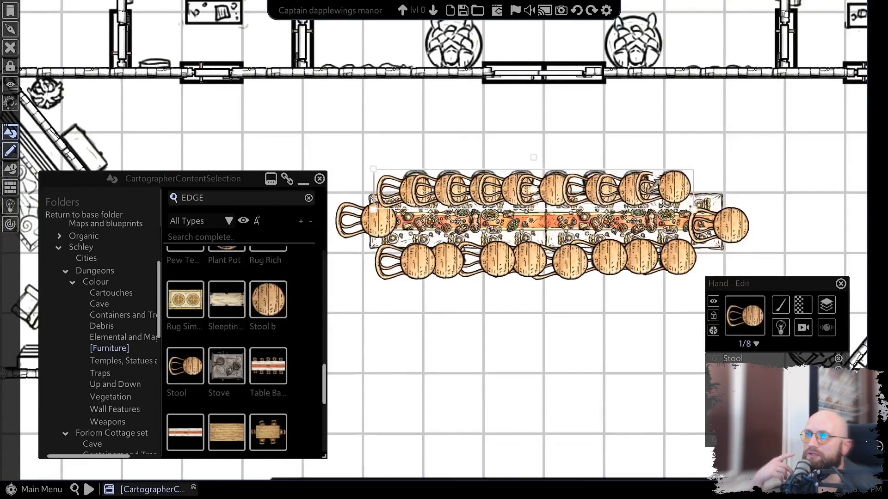
left_click_drag(653, 187, 647, 187)
left_click_drag(534, 157, 561, 168)
left_click(10, 169)
left_click(98, 104)
left_click_drag(136, 72, 150, 29)
scroll(151, 106, "down", 1)
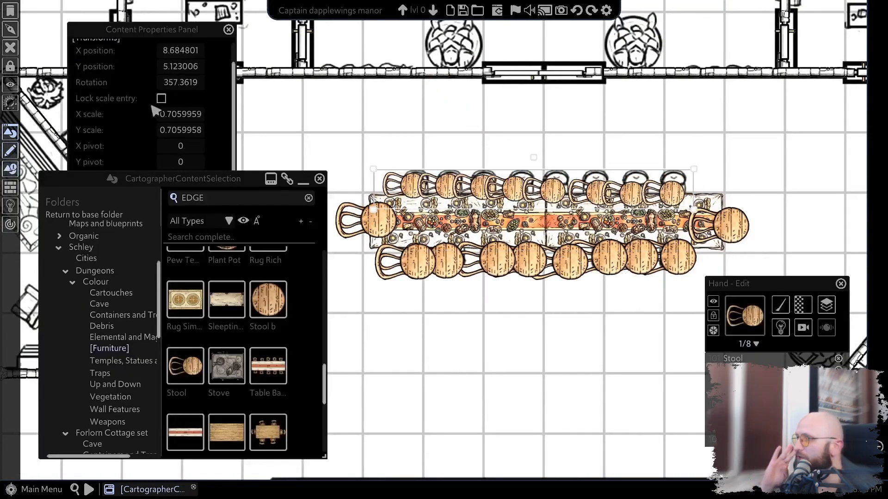
Set the rotation of the upper row's first stool to 270 and shift it onto its drawn chair.
key("BackSpace")
key("BackSpace")
type("270")
left_click_drag(404, 184, 416, 186)
left_click(228, 29)
Turn the remaining upper row stools one by one to face the table and position them over the drawn chairs.
scroll(371, 124, "up", 3)
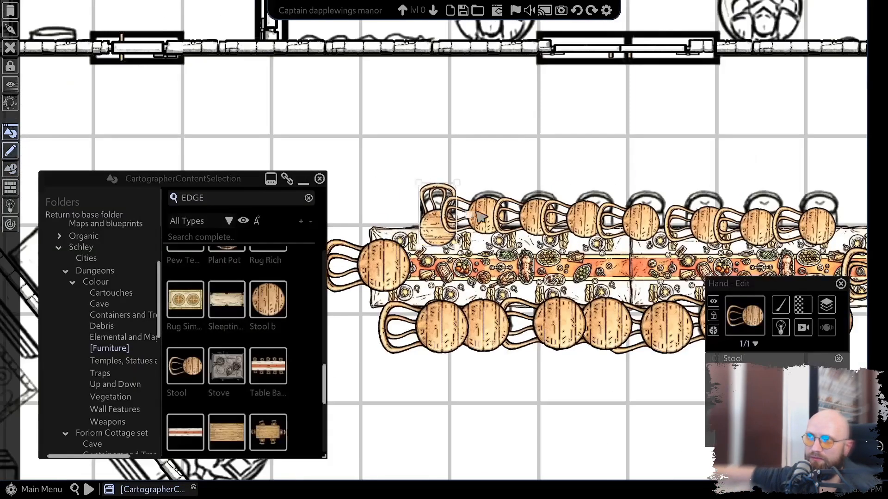
left_click_drag(486, 215, 593, 225)
left_click_drag(628, 194, 645, 221)
left_click(707, 225)
left_click_drag(696, 195, 725, 223)
left_click_drag(697, 231, 701, 222)
left_click(618, 223)
left_click_drag(754, 204, 621, 217)
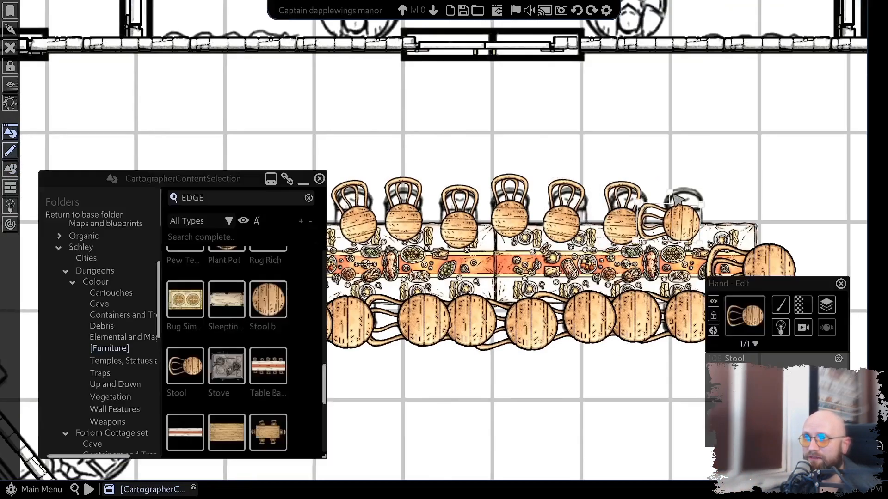
left_click_drag(684, 287, 722, 245)
left_click_drag(730, 291, 767, 252)
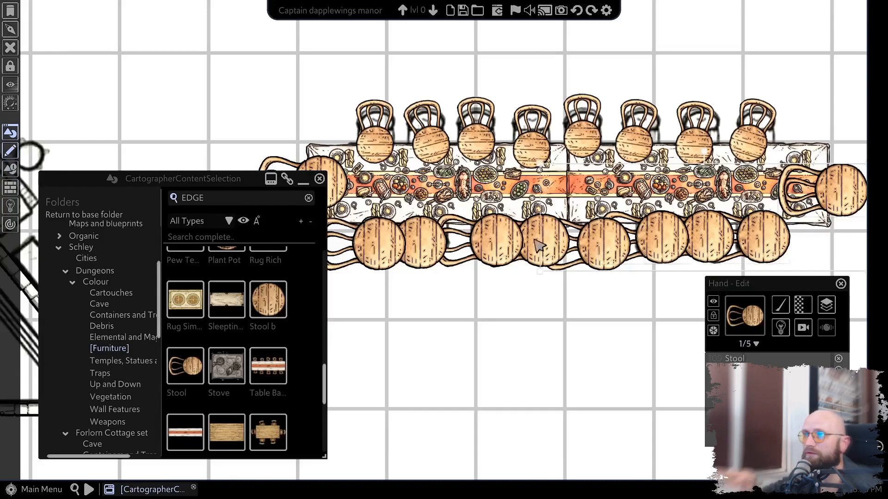
Turn the right end stool and the lower row stools to face the table, spacing them over the drawn chairs.
scroll(312, 165, "down", 2)
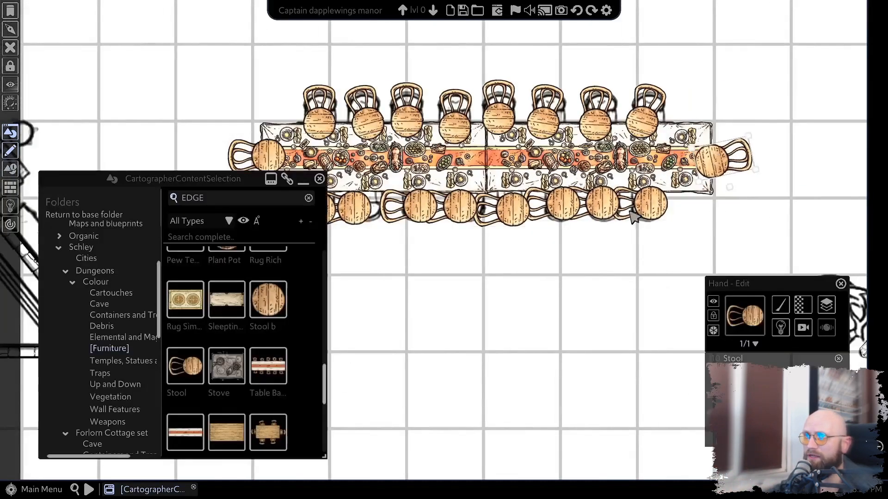
left_click_drag(666, 222, 659, 208)
left_click_drag(601, 203, 563, 218)
scroll(532, 208, "up", 2)
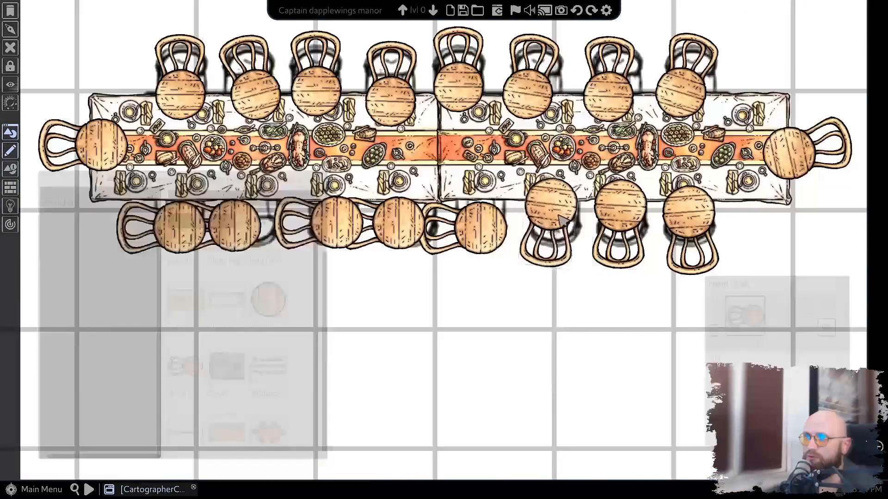
left_click(513, 208)
key("Left")
left_click_drag(462, 190, 477, 208)
scroll(355, 218, "down", 3)
Arrange the layering so both Banquet Table set pieces lie above the 18 surrounding stools.
key("ctrl+a")
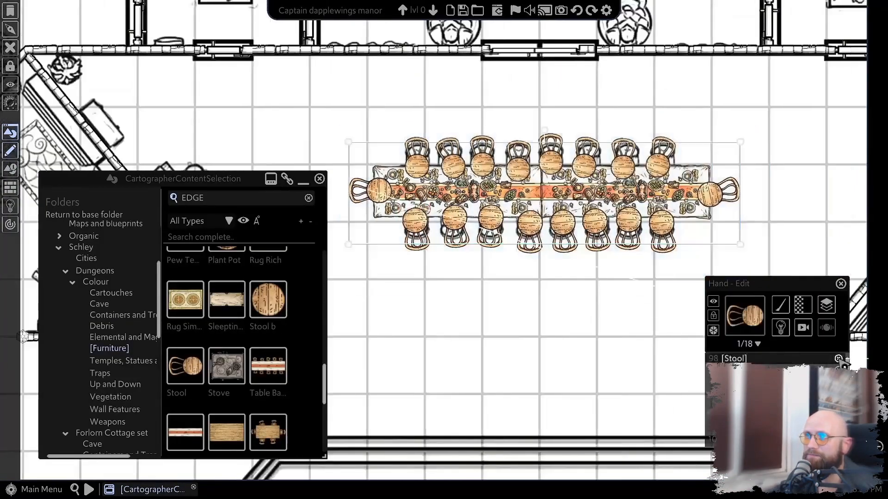
scroll(740, 175, "down", 1)
scroll(515, 263, "up", 3)
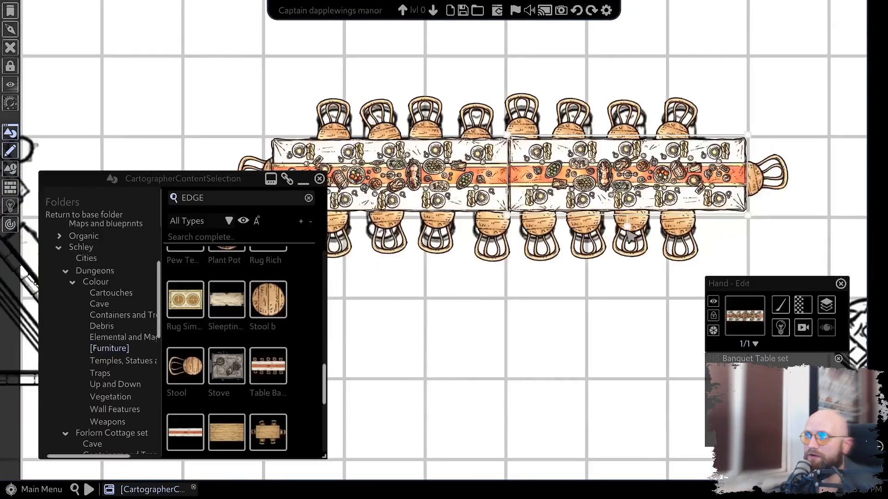
left_click(624, 214)
left_click(418, 346)
Look through the Forlorn Cottage set's containers, furniture, wall features and vegetation for pieces matching the ground floor drawing.
scroll(417, 346, "down", 1)
scroll(250, 307, "down", 2)
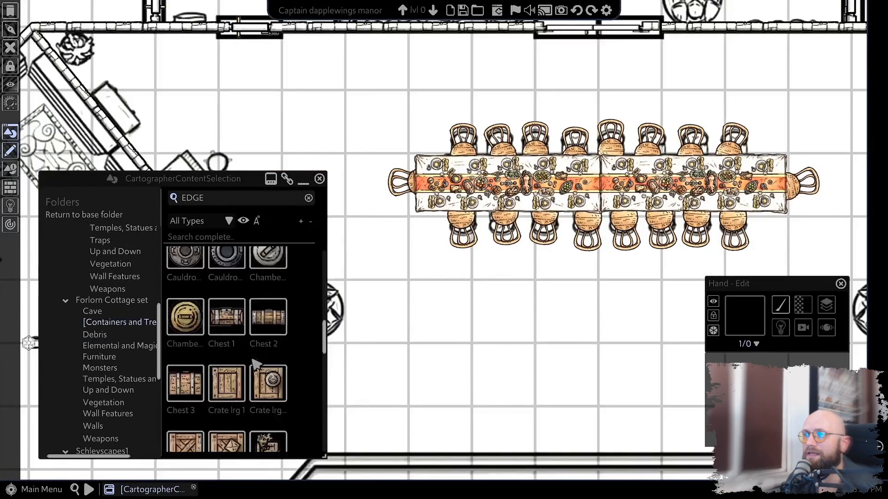
scroll(255, 365, "down", 3)
left_click(99, 357)
scroll(286, 365, "down", 3)
left_click(106, 406)
left_click(117, 419, "ctrl")
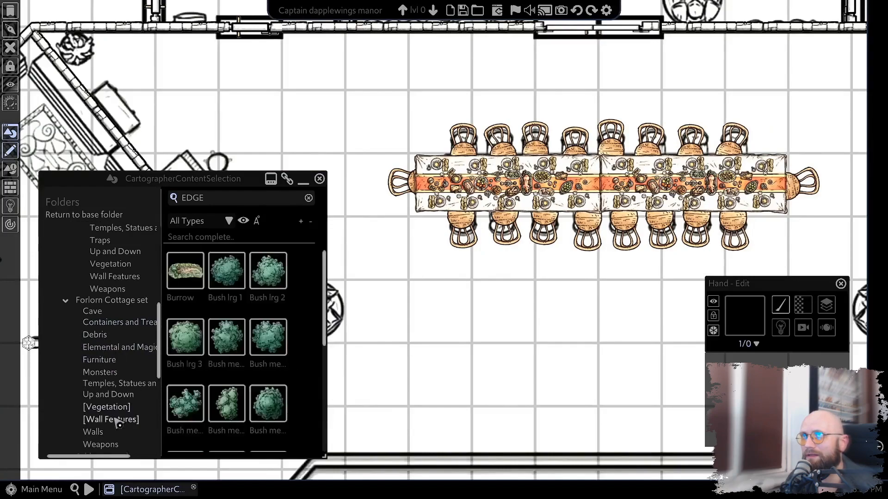
left_click(116, 419, "ctrl")
scroll(323, 432, "down", 5)
scroll(122, 388, "down", 4)
left_click(122, 368, "ctrl")
scroll(593, 297, "down", 3)
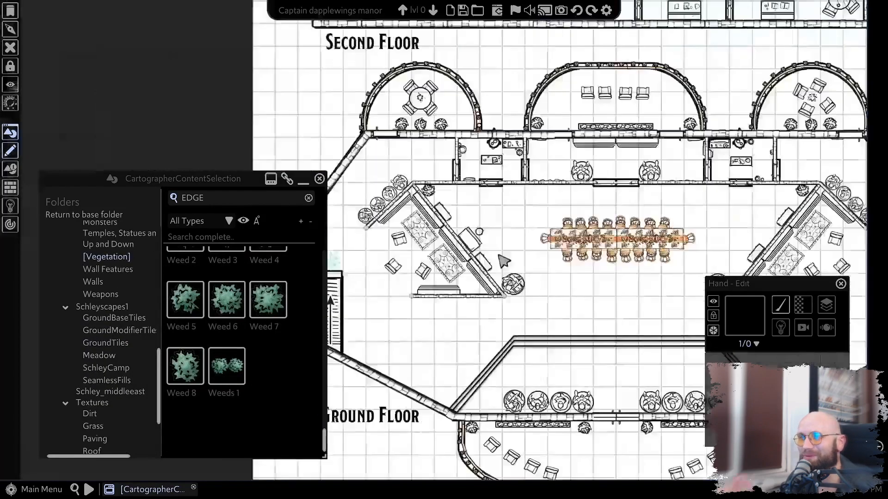
scroll(468, 255, "up", 4)
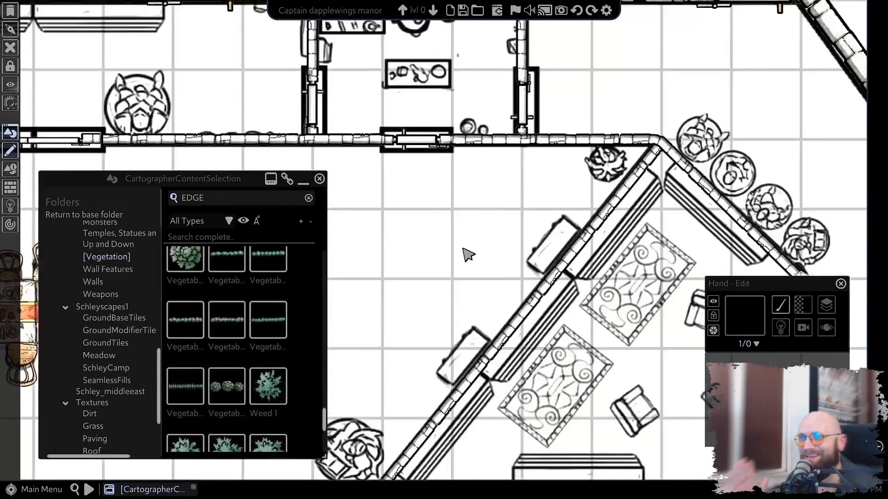
scroll(102, 324, "up", 4)
Look through the temples and statues, weapons, and Statues folders for pieces matching the drawn round statues.
left_click(117, 289)
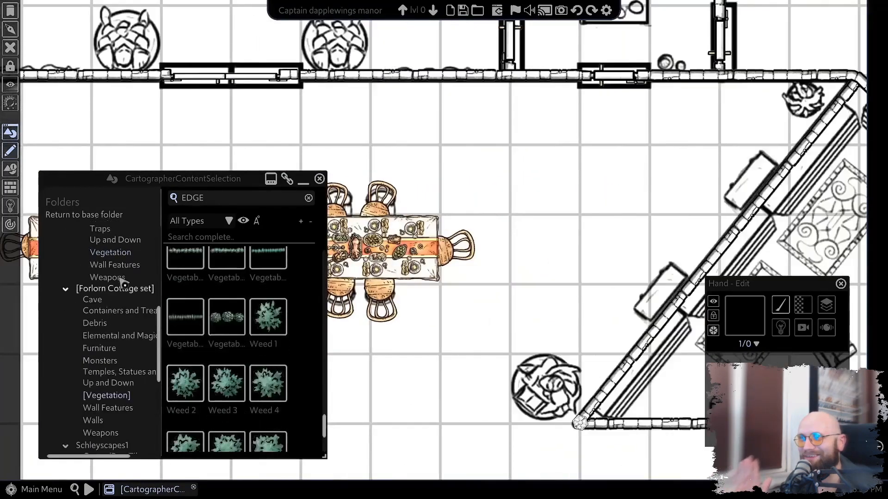
left_click(122, 285)
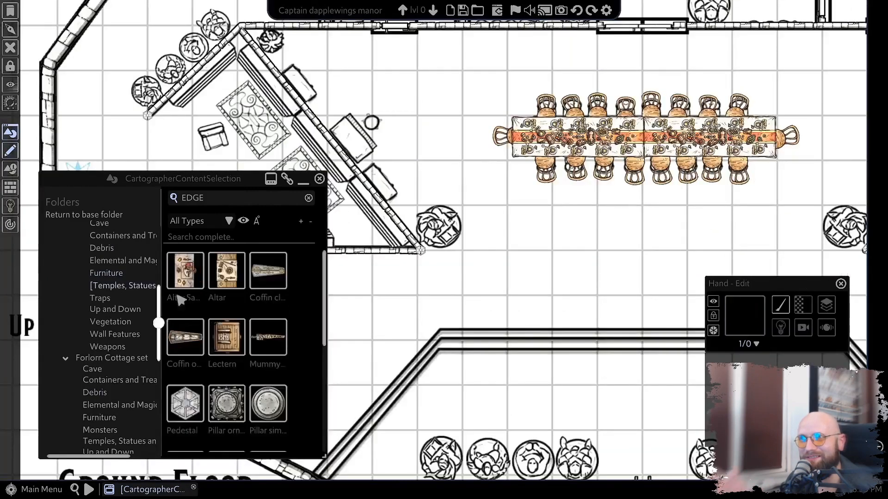
left_click(107, 346, "ctrl")
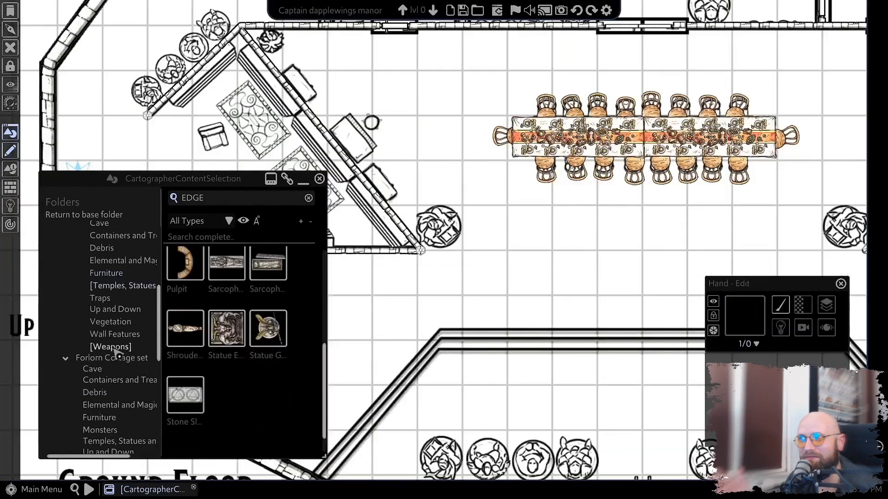
left_click(107, 347, "ctrl")
scroll(106, 347, "up", 5)
scroll(116, 351, "down", 4)
left_click(117, 345, "ctrl")
scroll(102, 292, "up", 4)
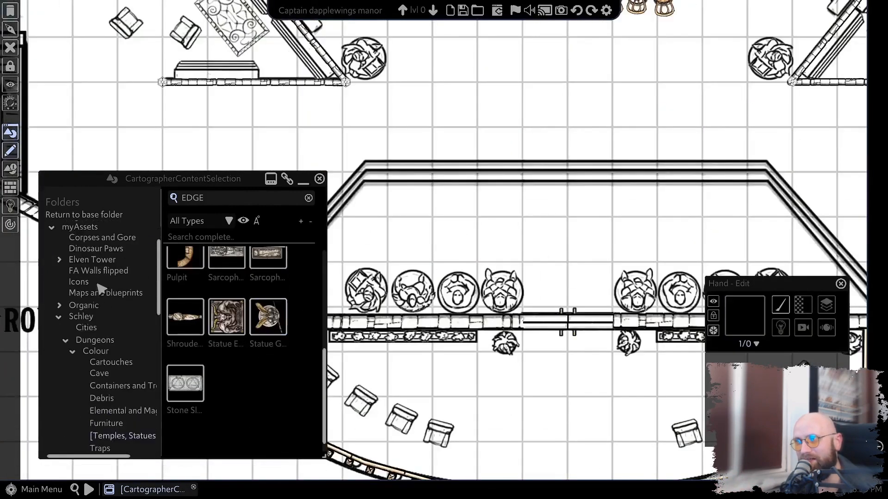
scroll(65, 347, "down", 5)
scroll(241, 351, "down", 5)
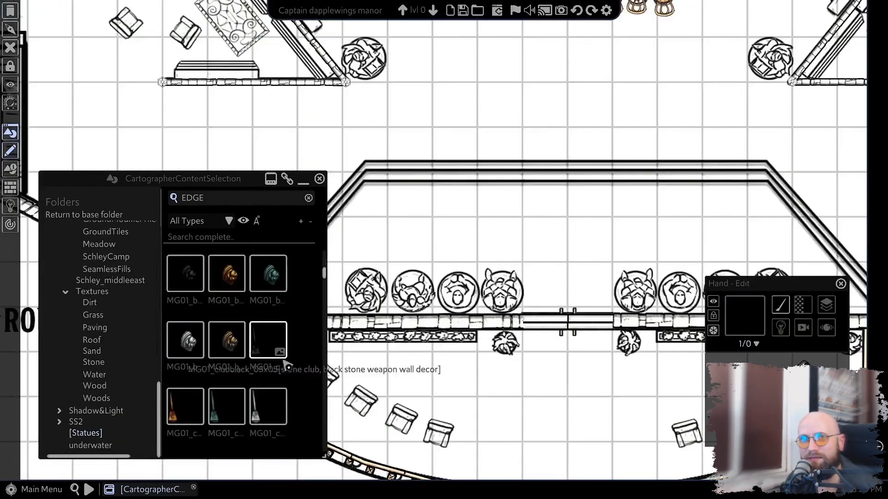
scroll(325, 294, "up", 2)
scroll(442, 261, "up", 5)
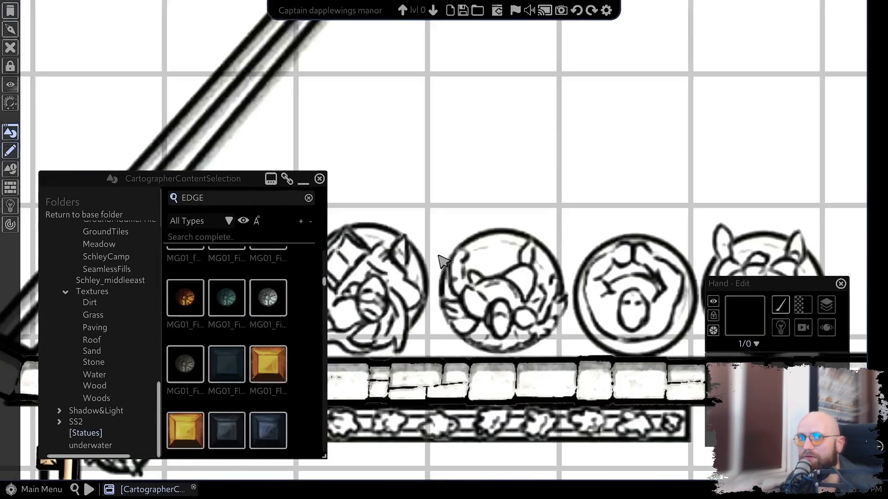
scroll(138, 352, "up", 5)
Place Pillar simple pieces over the drawn statues along the inside of the front entrance wall.
left_click(136, 311)
left_click(272, 296)
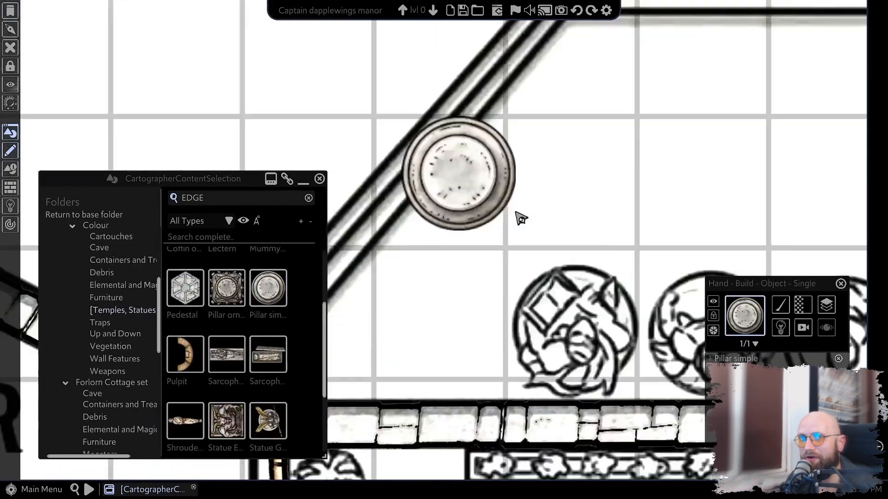
key("Down")
key("Down")
key("Down")
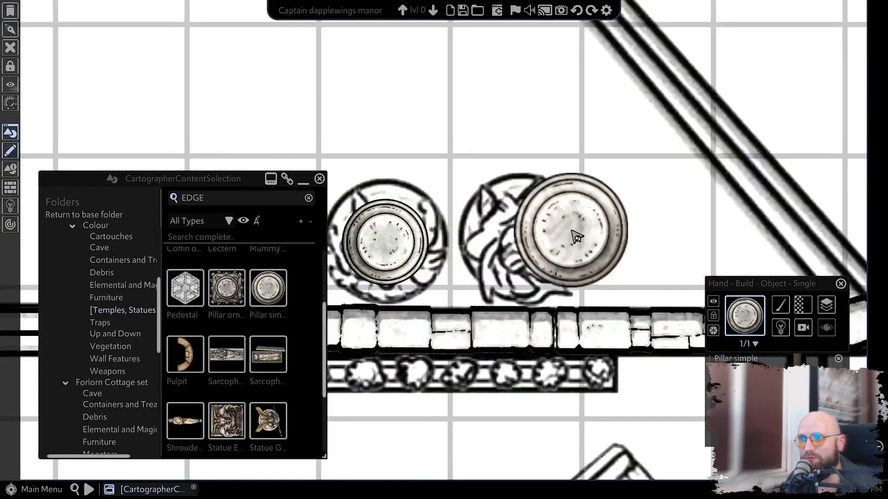
scroll(499, 222, "down", 2)
Place simple pillars over the drawn statues by the double door above the dining hall and along the side rooms' outer diagonal walls.
key("Right")
key("Right")
key("Up")
key("Up")
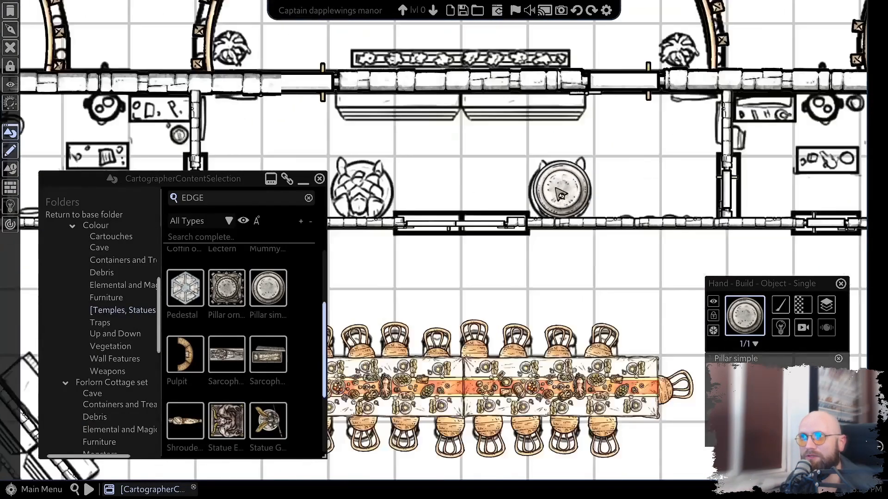
key("Left")
scroll(441, 175, "up", 2)
left_click(456, 196)
left_click(492, 238)
key("Left")
key("Down")
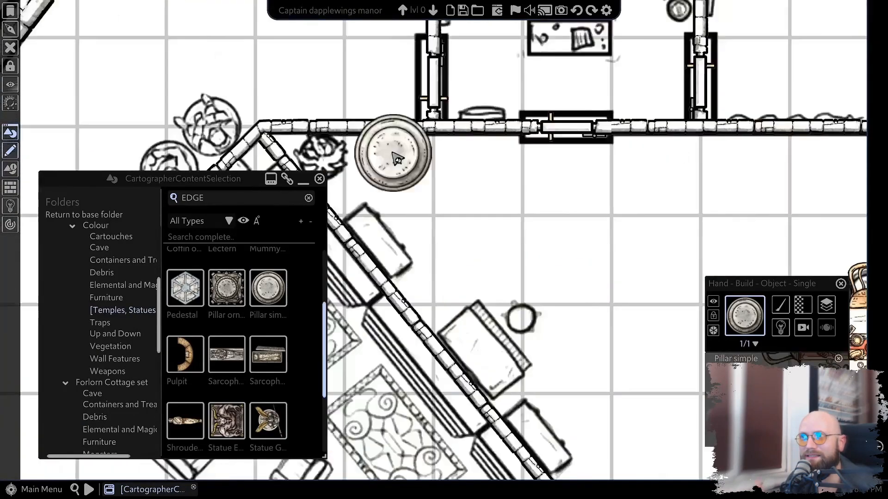
key("Right")
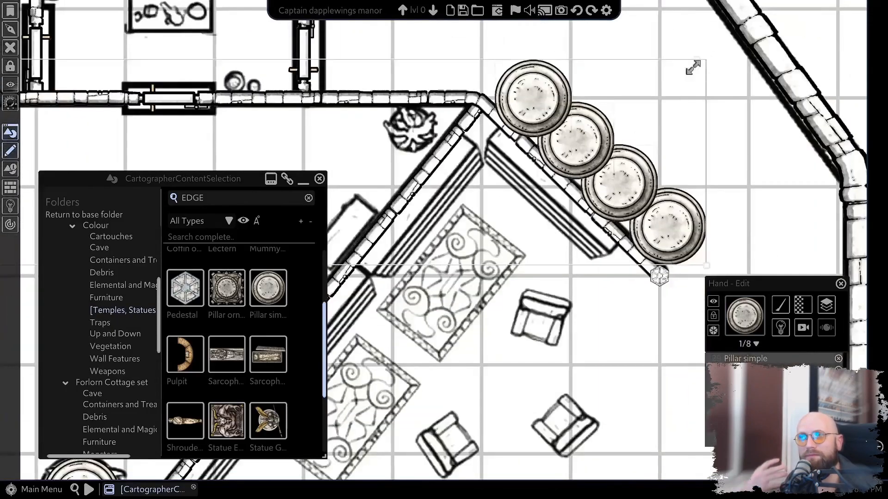
Place eight Chair simple 02 pieces over the drawn chairs on the curved front porch, angled to match.
scroll(659, 276, "down", 2)
key("Up")
key("Up")
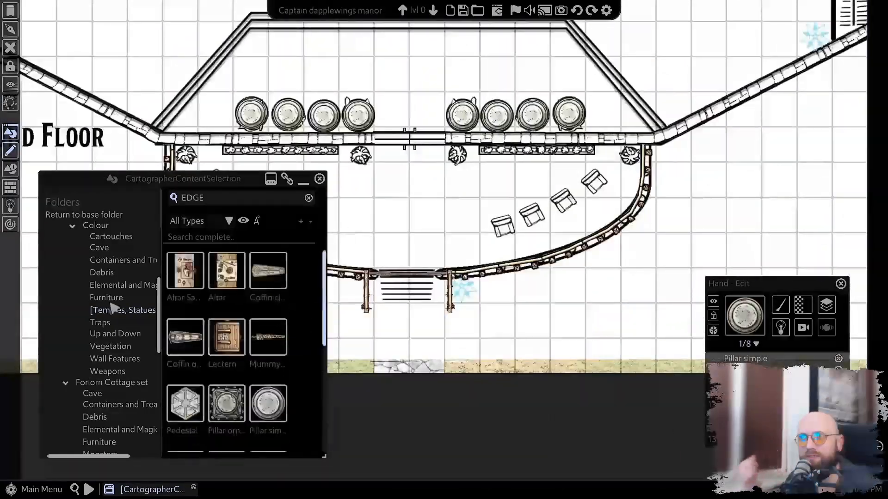
left_click(109, 298)
left_click(227, 375)
left_click(588, 185)
left_click(546, 213)
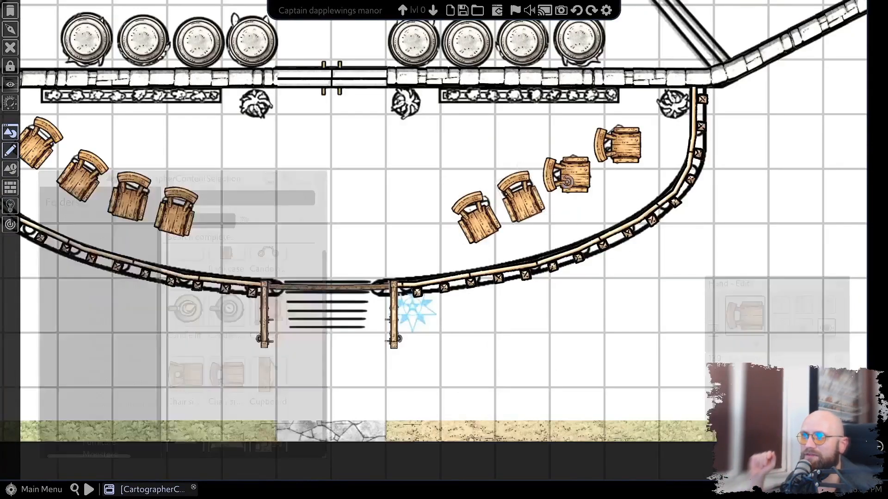
left_click(566, 181)
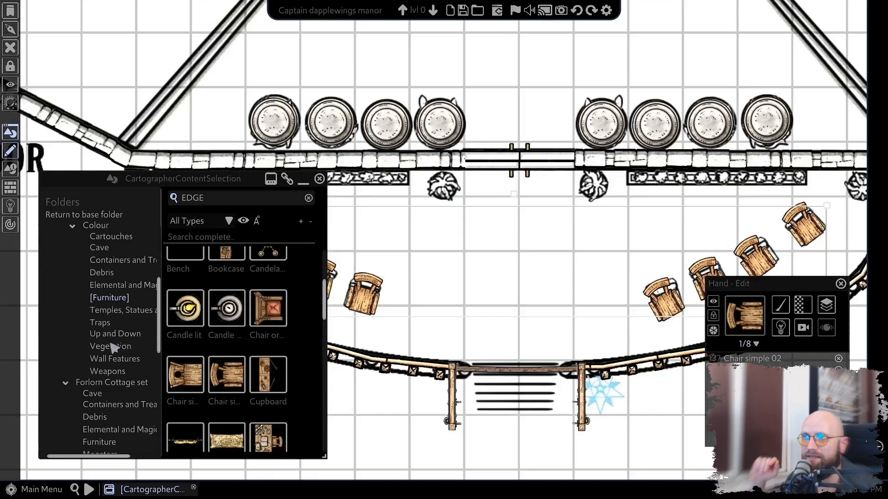
Look through the vegetation and Meadow folders for pieces matching the porch's drawn planters.
left_click(110, 346)
scroll(136, 420, "down", 3)
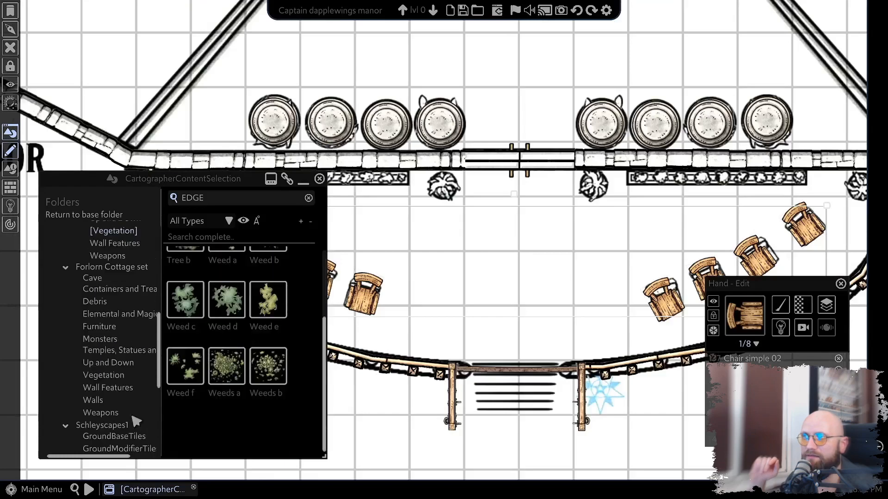
scroll(115, 382, "down", 5)
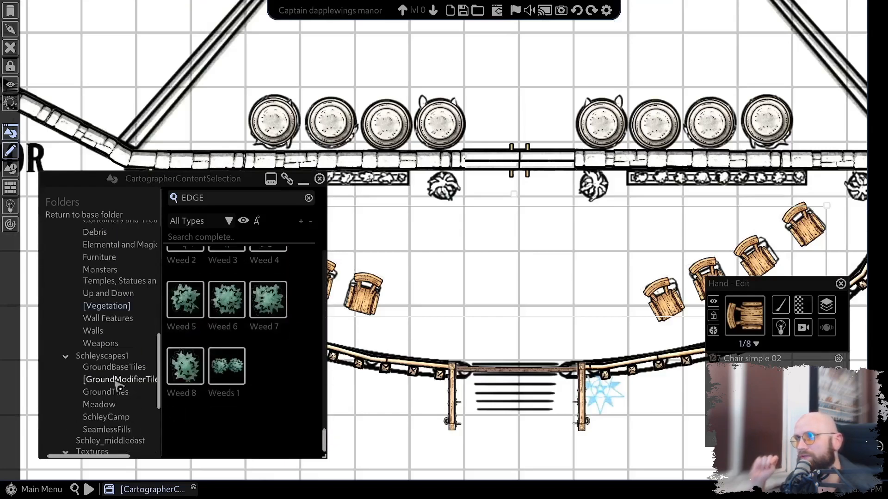
left_click(106, 359)
scroll(337, 312, "up", 3)
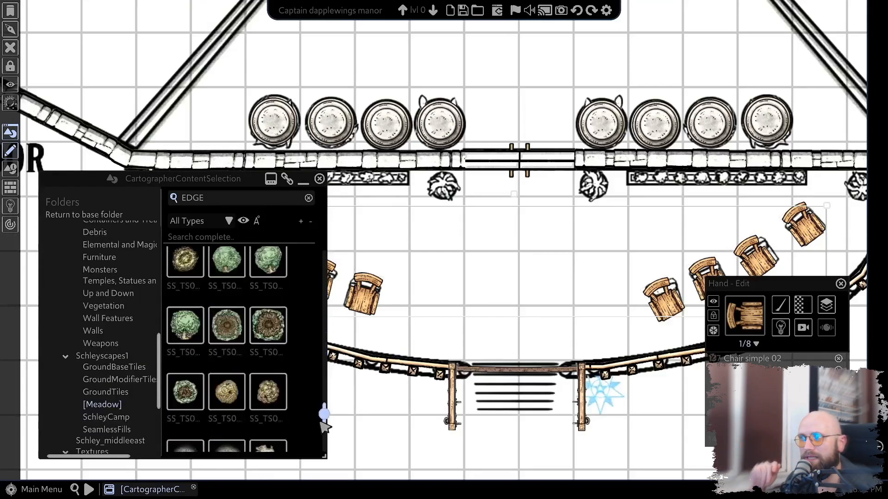
left_click_drag(330, 319, 332, 265)
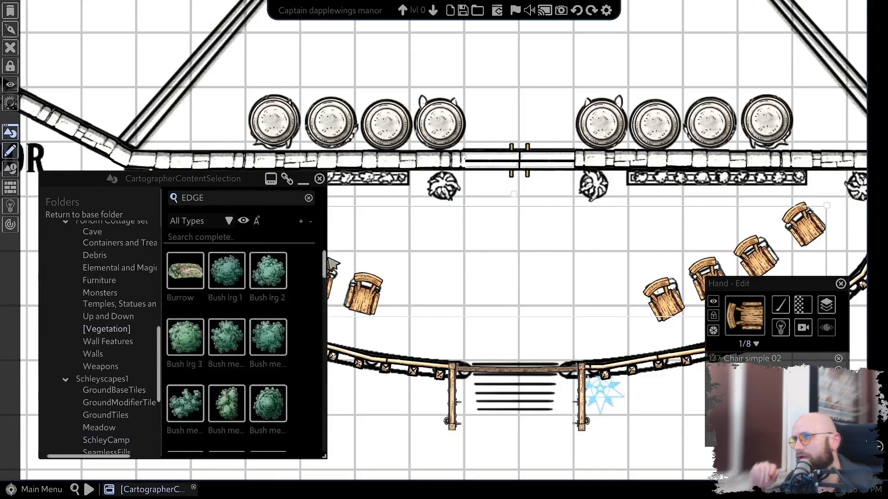
left_click_drag(298, 368, 298, 359)
scroll(80, 285, "up", 5)
Place a 160A_FlowerBed_01 from the Cities folder on the porch's left planter and line up three copies beside it.
left_click(89, 248)
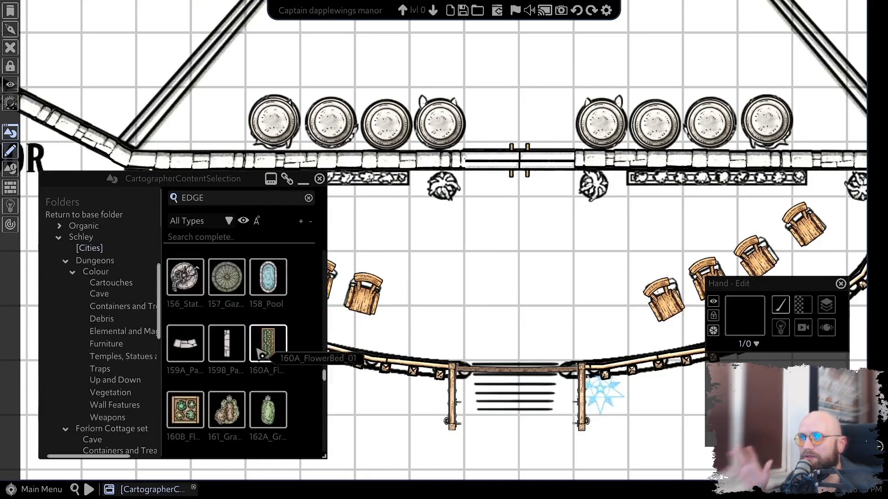
left_click_drag(261, 353, 390, 181)
scroll(238, 344, "down", 3)
left_click_drag(324, 402, 301, 429)
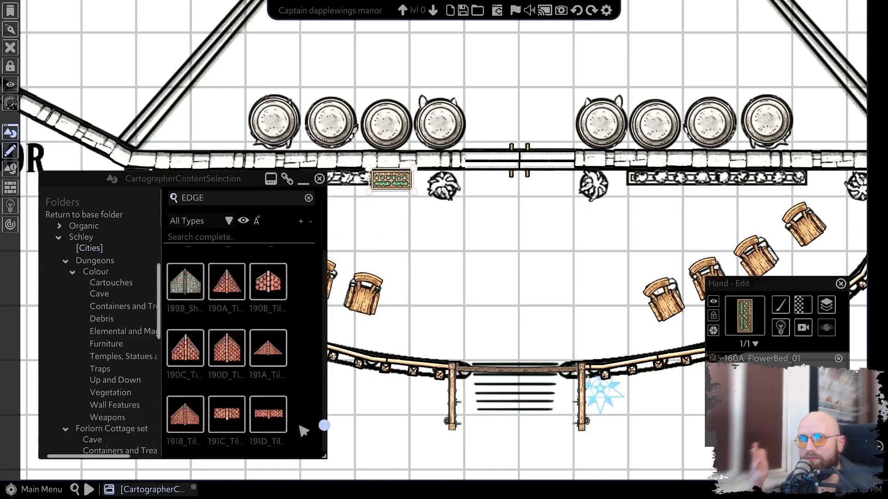
scroll(392, 184, "up", 3)
key("ctrl+c")
key("ctrl+v")
key("ctrl+v")
key("ctrl+v")
left_click_drag(548, 192, 533, 168)
left_click_drag(490, 191, 502, 173)
left_click_drag(632, 186, 599, 169)
Copy the row of four flower beds onto the long planter on the other side of the entrance.
left_click(536, 170, "shift")
left_click(469, 171, "shift")
left_click(407, 170, "shift")
left_click_drag(407, 170, 427, 186)
key("ctrl+c")
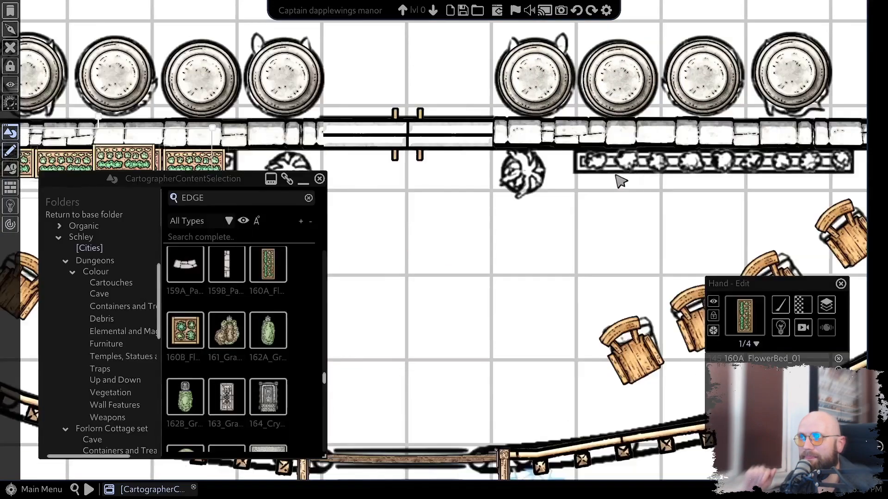
key("ctrl+v")
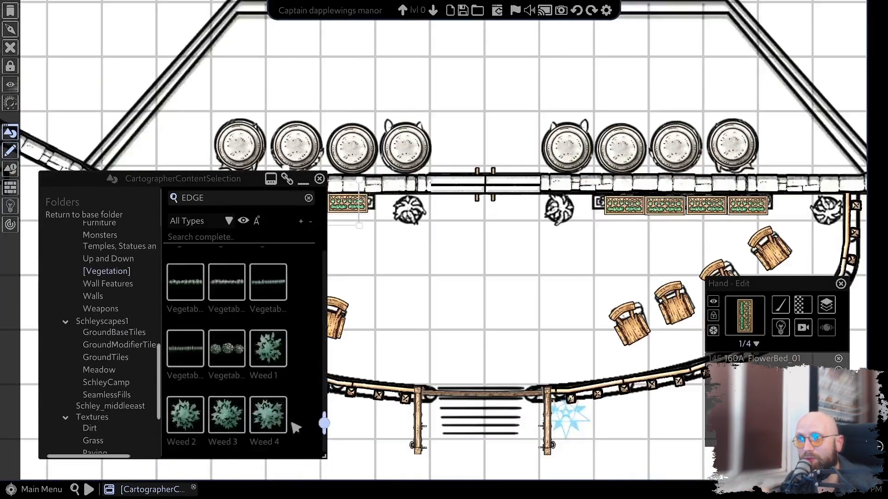
Place a Plant Pot from the furniture set over the drawn round plant on each side of the front door.
scroll(296, 427, "down", 2)
scroll(129, 270, "up", 2)
left_click_drag(323, 271, 324, 434)
scroll(87, 370, "down", 1)
scroll(121, 280, "up", 5)
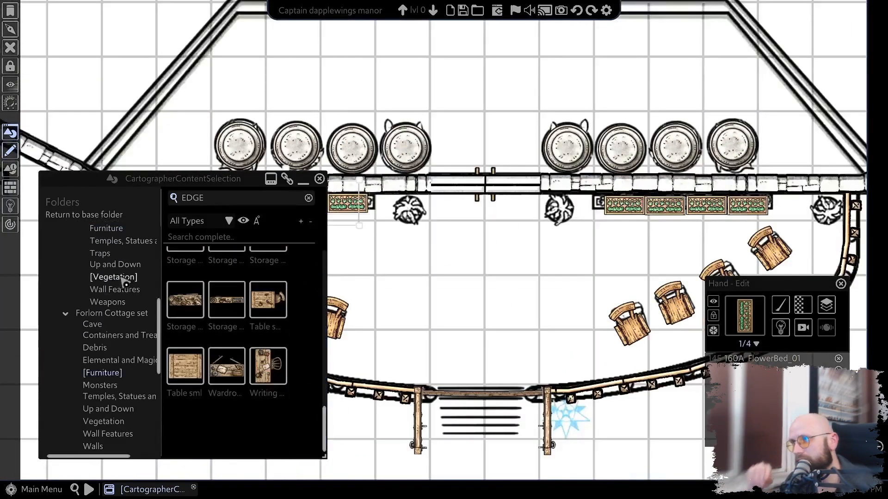
left_click(111, 264)
left_click_drag(325, 273, 326, 365)
left_click(407, 209)
left_click(559, 209)
left_click_drag(582, 187, 585, 192)
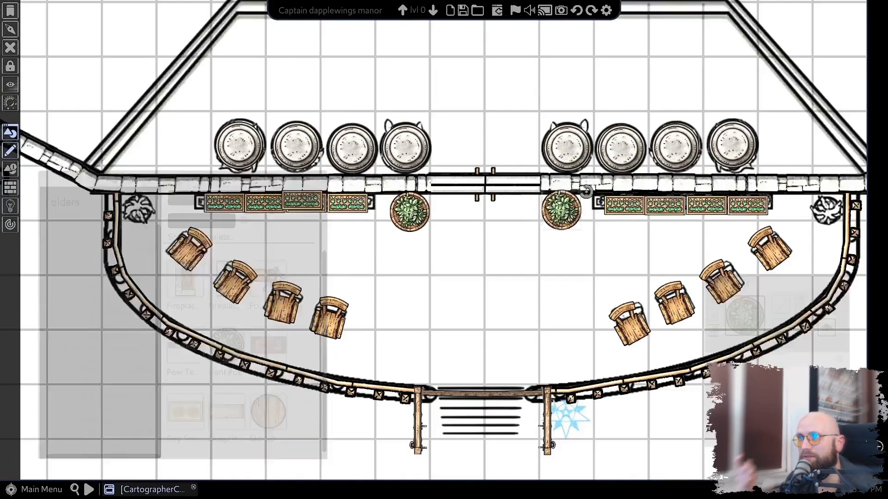
Fit the plant pot left of the front door to the drawn plant and adjust its colour.
left_click(409, 211)
left_click_drag(409, 189, 405, 191)
scroll(414, 198, "up", 3)
right_click(412, 212)
left_click(443, 244)
left_click(444, 265)
scroll(546, 231, "down", 3)
left_click_drag(449, 250, 428, 251)
scroll(617, 210, "up", 6)
Sample the pale colour faffd8 from the plant pot right of the front door for its colour adjustment.
left_click(614, 203)
left_click(805, 305)
mouse_move(769, 349)
left_click(622, 338)
left_click(590, 175)
left_click(624, 194)
left_click(444, 265)
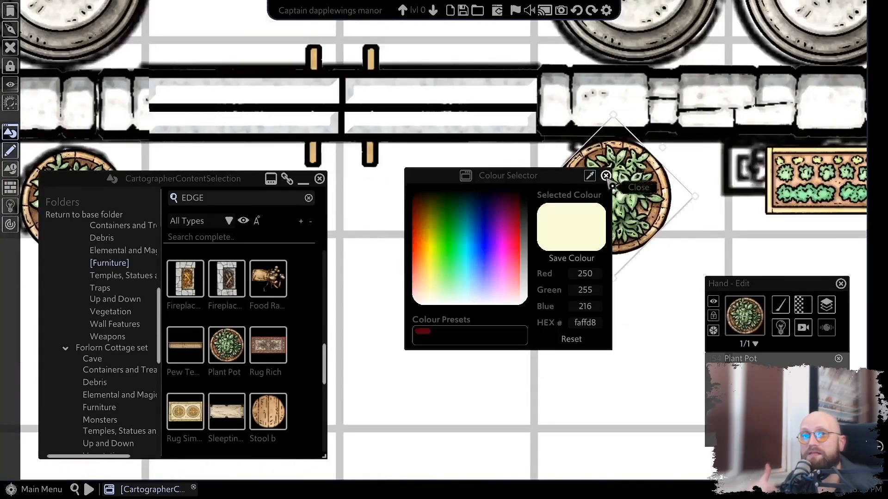
left_click(606, 176)
Try a copy of the left plant pot beside the right one and delete that copy.
left_click(297, 159)
key("ctrl+c")
key("ctrl+v")
left_click(677, 189)
left_click_drag(503, 214, 561, 201)
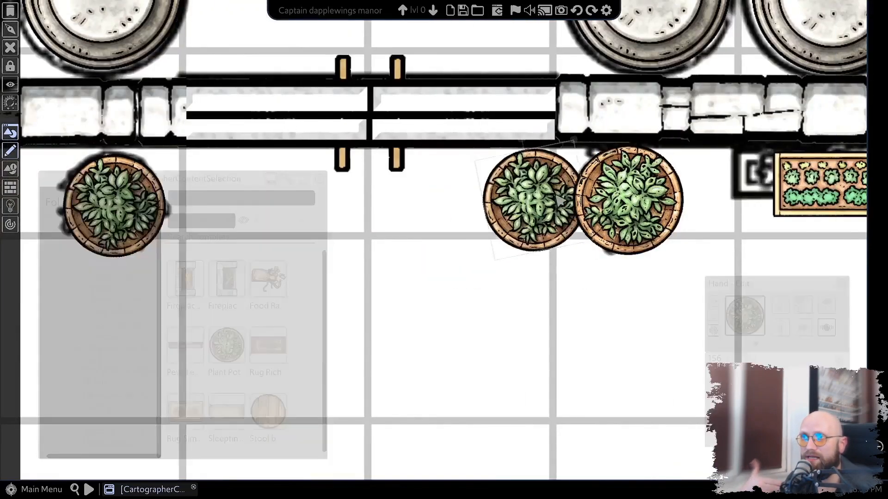
left_click_drag(632, 143, 669, 153)
left_click(534, 201)
key("Delete")
Refit the right plant pot over the drawn plant and set its hue adjustment to 41.
left_click(629, 199)
left_click_drag(697, 192, 701, 195)
scroll(680, 188, "up", 2)
left_click(803, 305)
left_click_drag(421, 250, 445, 250)
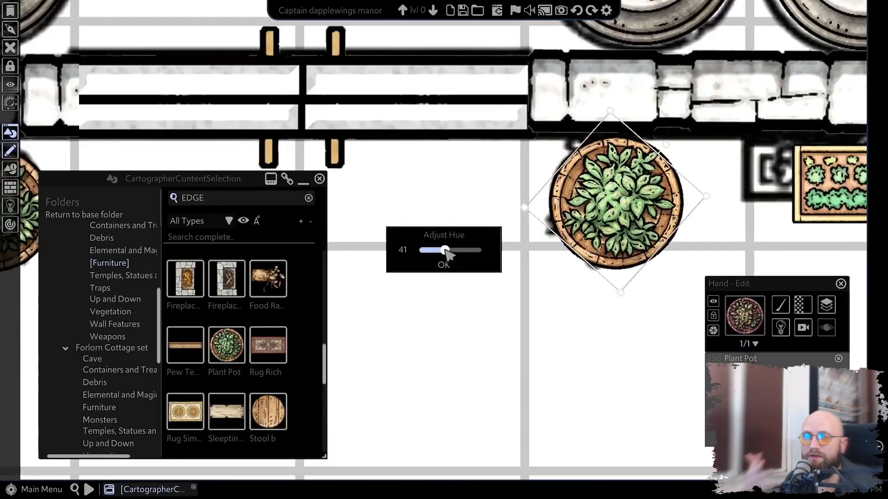
left_click(444, 264)
Set the right plant pot's chroma key tolerance to 0.44, after testing a value of 0.08.
left_click(780, 305)
left_click(635, 343)
left_click(444, 265)
left_click(781, 309)
left_click(635, 376)
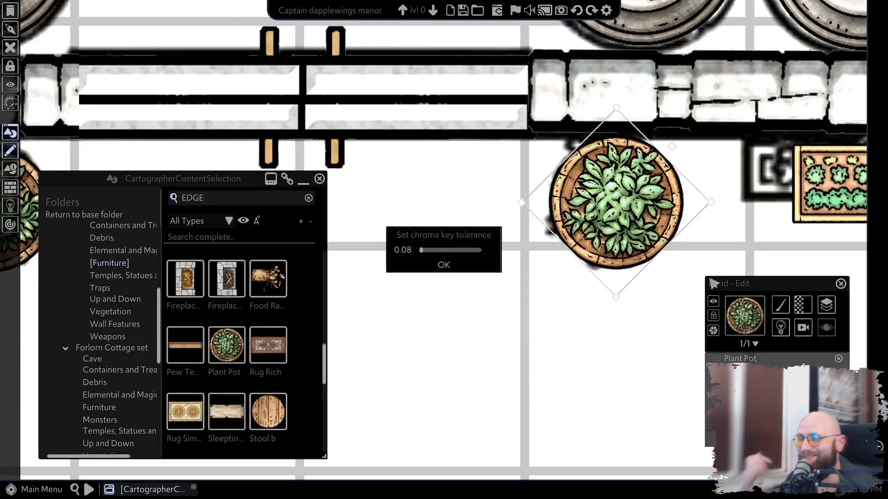
left_click(444, 265)
left_click(781, 303)
left_click(635, 366)
left_click_drag(422, 250, 437, 251)
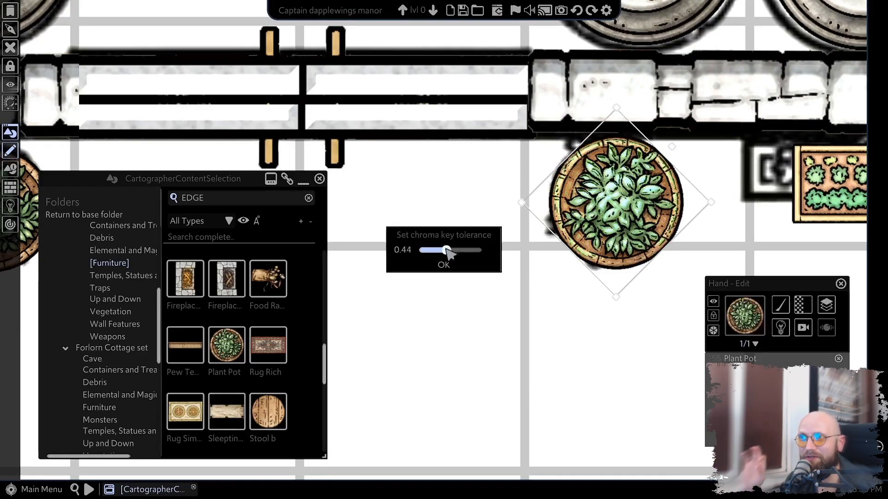
left_click(444, 265)
Place a Chair ornate from the coloured furniture set over the drawn armchair beside the two rich rugs.
scroll(594, 264, "down", 8)
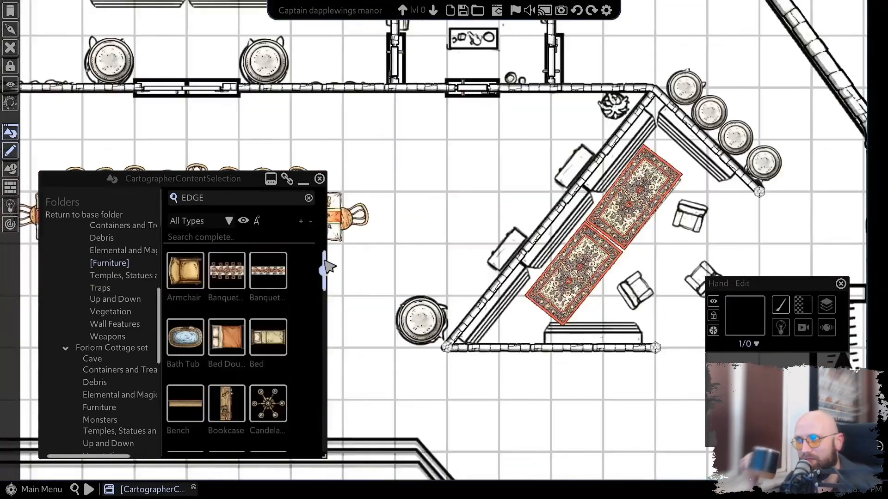
scroll(107, 309, "down", 5)
left_click(102, 303)
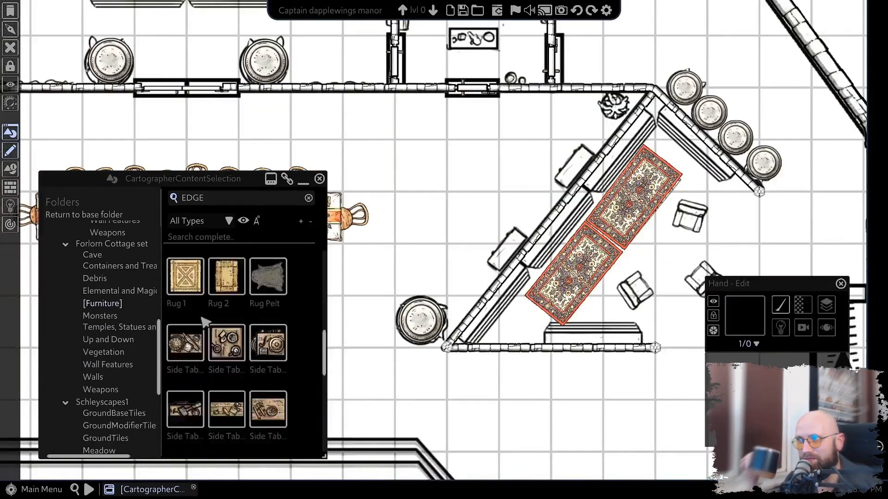
scroll(205, 322, "down", 6)
scroll(134, 371, "down", 3)
scroll(106, 323, "up", 10)
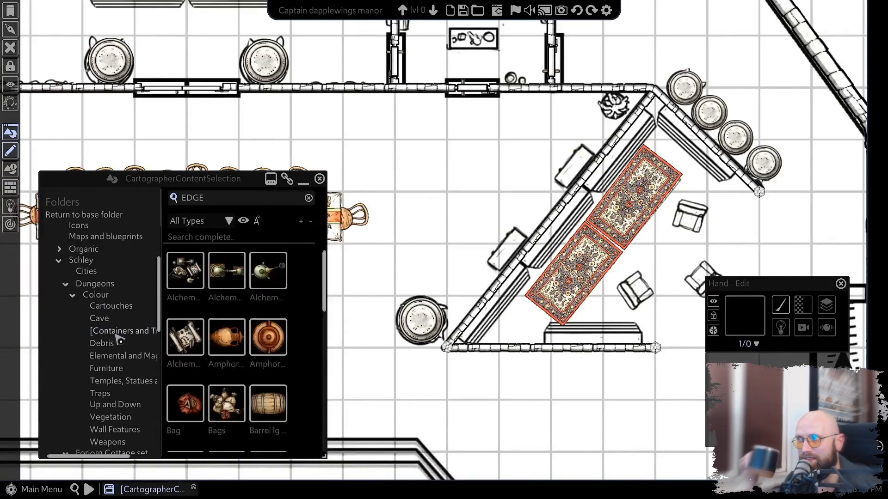
left_click(268, 389)
left_click_drag(601, 311, 459, 327)
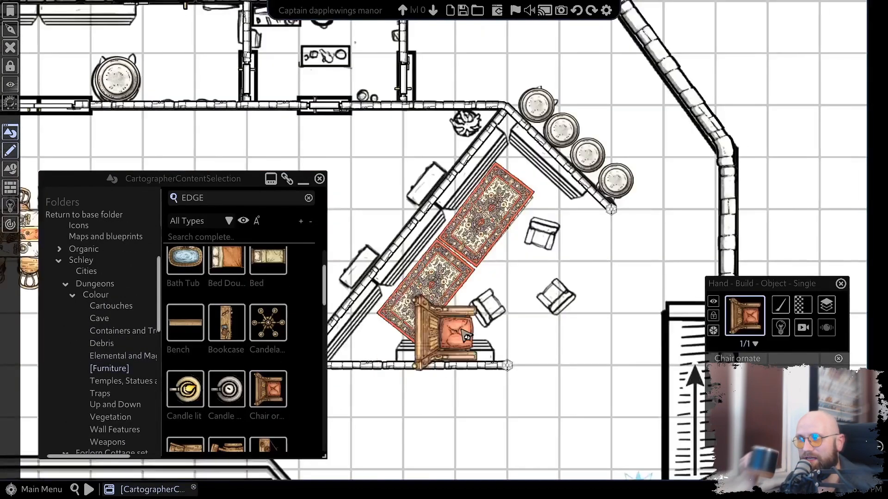
scroll(478, 321, "up", 4)
left_click(491, 302)
Look through the coloured Dungeons and Forlorn Cottage asset folders for statues to stand on the pillars.
scroll(259, 337, "down", 10)
scroll(120, 361, "down", 2)
left_click(115, 363)
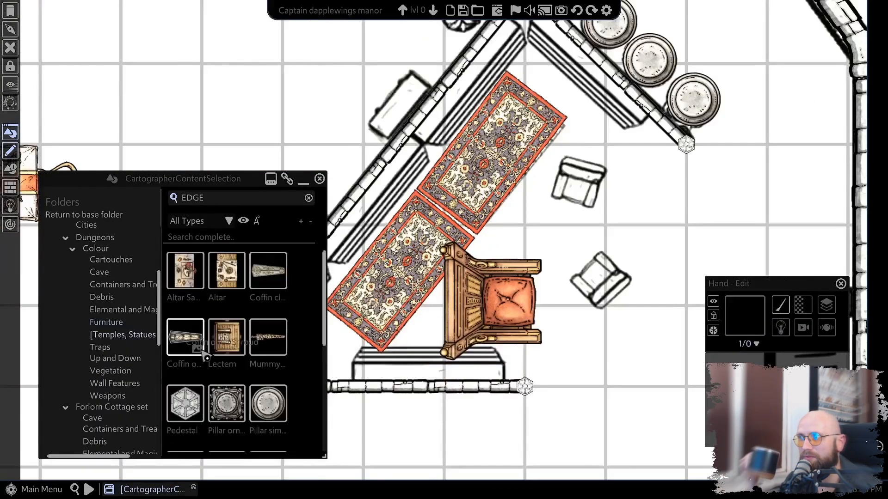
left_click(118, 384)
scroll(123, 320, "down", 3)
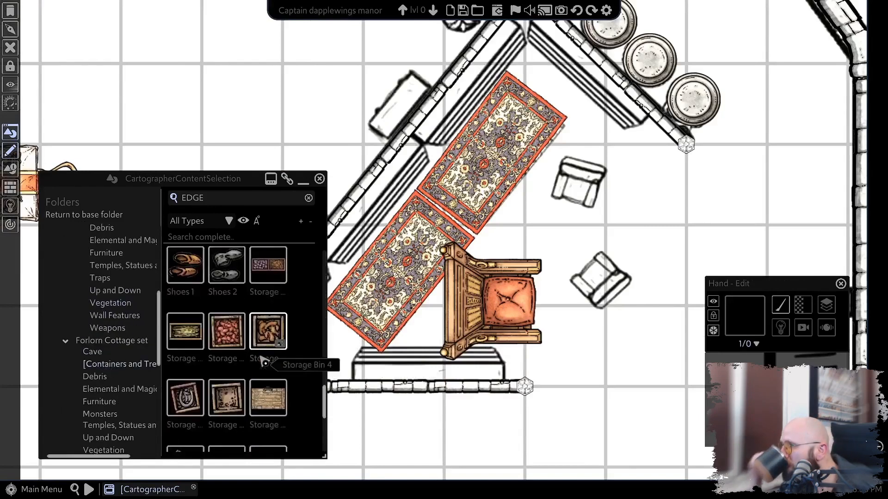
left_click(103, 376)
left_click(106, 389)
scroll(106, 370, "down", 4)
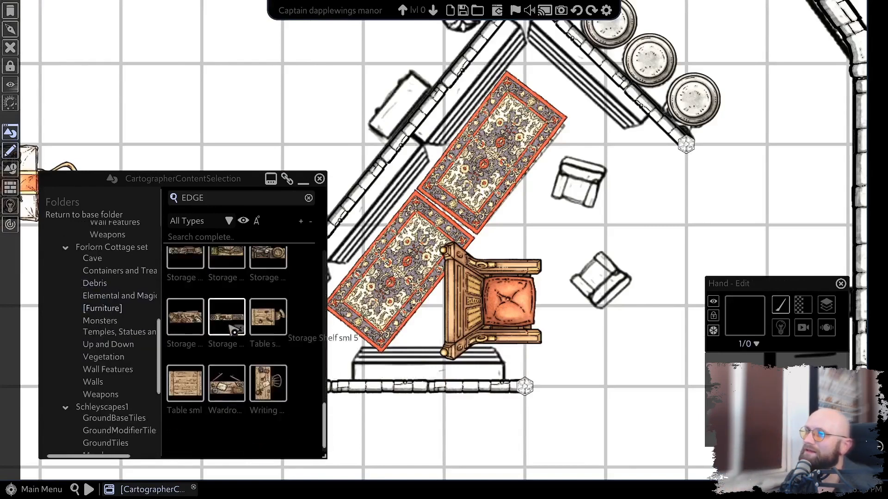
left_click(111, 345)
Look through the Schleyscapes, Schley_middleeast and neighbouring texture folders for a fitting statue asset.
scroll(121, 357, "down", 3)
left_click(122, 353)
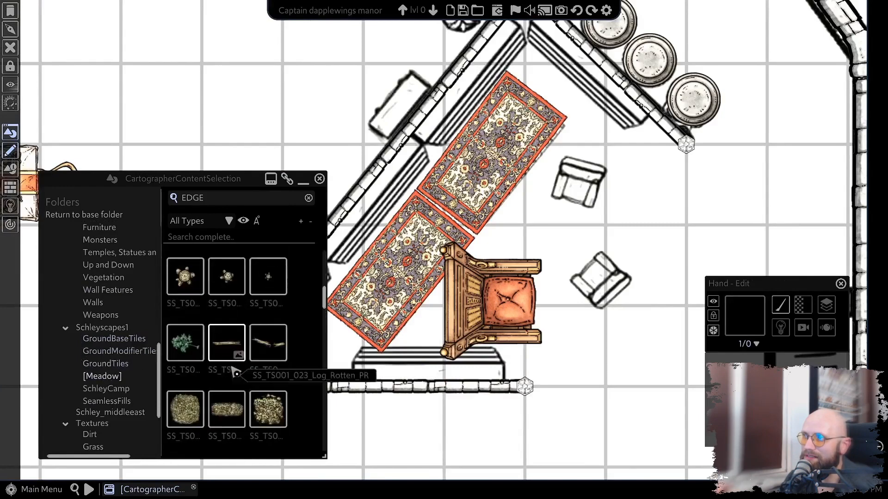
left_click(106, 389)
scroll(107, 402, "down", 3)
scroll(230, 398, "down", 3)
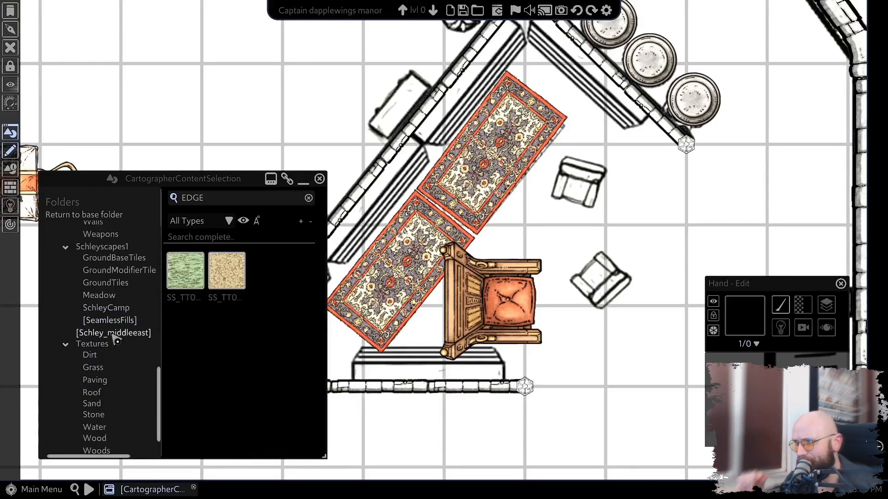
scroll(118, 370, "down", 5)
left_click(120, 402)
scroll(118, 398, "down", 4)
scroll(111, 347, "up", 10)
left_click(108, 318)
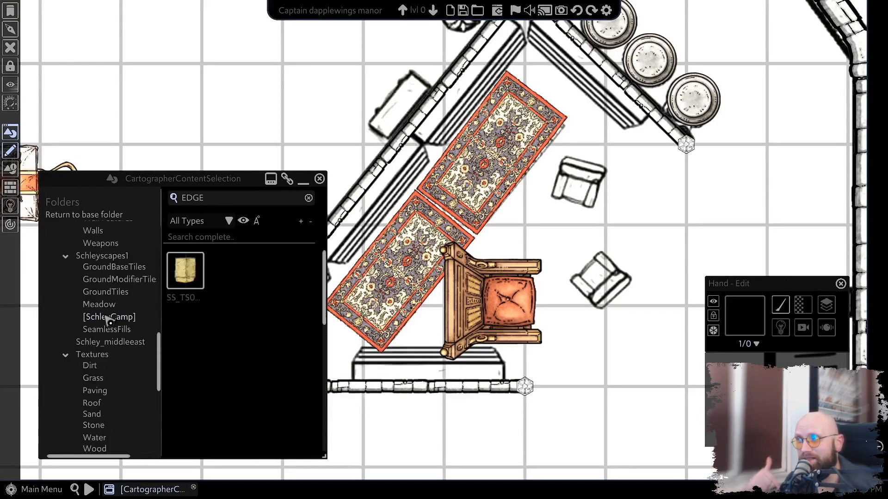
scroll(109, 317, "up", 7)
left_click(110, 317)
scroll(115, 313, "up", 3)
scroll(106, 366, "up", 3)
left_click(111, 374)
scroll(110, 374, "up", 2)
Place a 154_Statue_Small from the Cities assets on the westernmost pillar of the row beside the entrance.
left_click(89, 256)
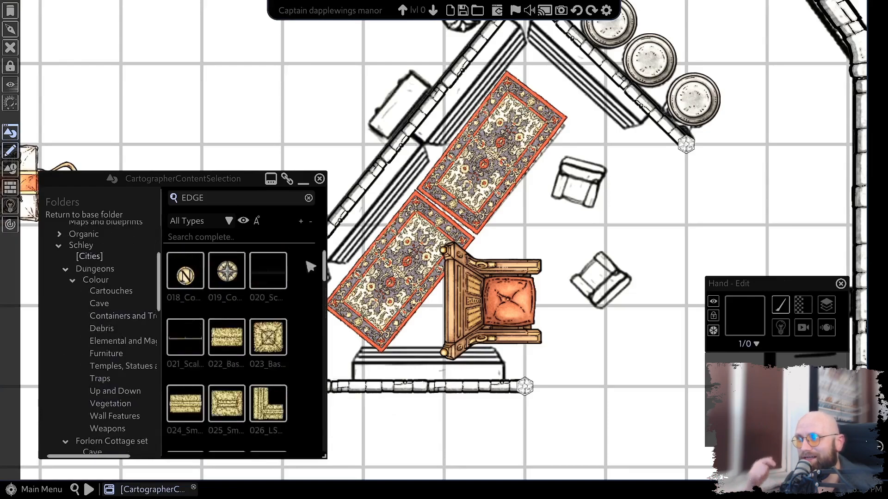
left_click(219, 330)
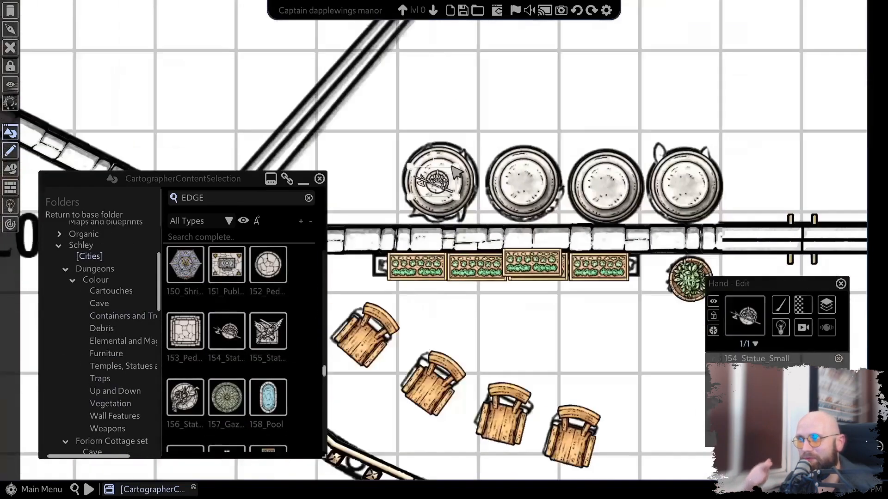
left_click(428, 182)
Change the layering of the floor plan drawing and reduce its opacity so it overlays the textured map.
scroll(478, 208, "down", 3)
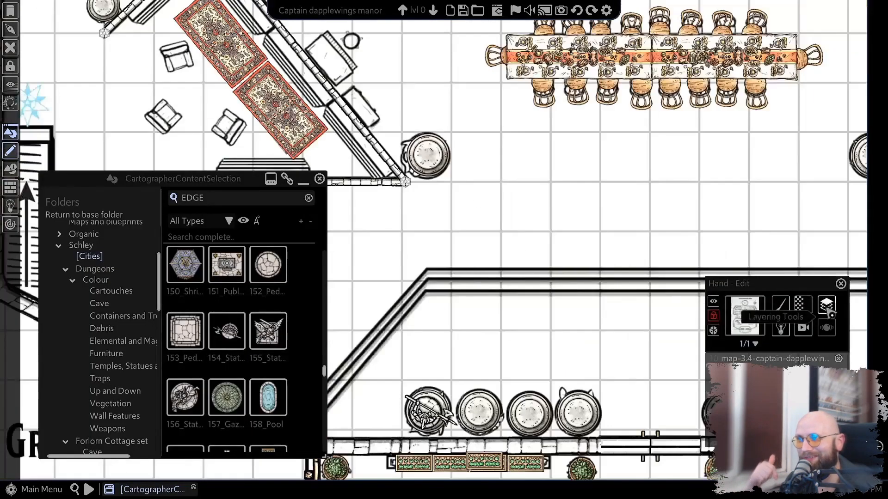
left_click(826, 306)
left_click(642, 309)
right_click(462, 259)
left_click(463, 259)
left_click(803, 305)
left_click_drag(480, 251, 446, 251)
left_click(444, 265)
Try the 156_Statue_Mounted and the 155 statue over the pillars in the entrance hall.
scroll(386, 346, "up", 3)
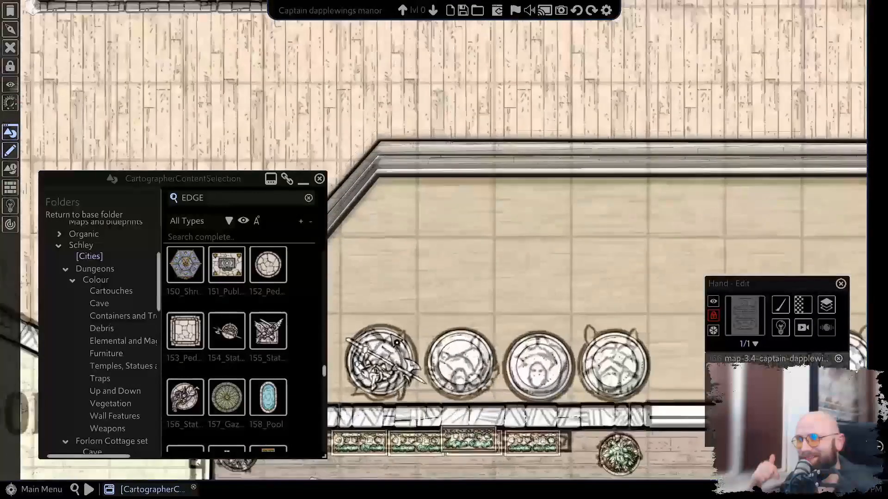
left_click(185, 396)
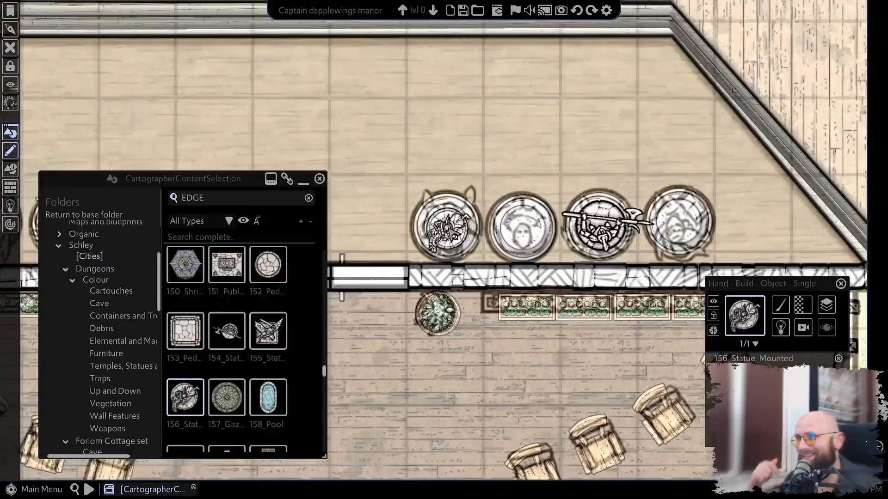
scroll(449, 229, "up", 2)
right_click(446, 231)
left_click(267, 331)
right_click(505, 214)
Place copies of the small statue on the remaining pillars of the row west of the entrance.
left_click_drag(325, 369, 324, 359)
scroll(404, 261, "down", 2)
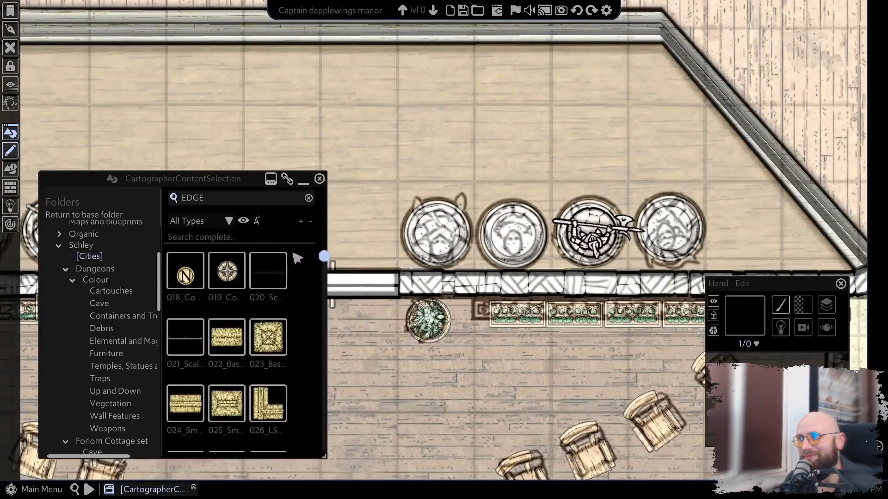
scroll(399, 252, "down", 2)
scroll(398, 252, "up", 3)
left_click_drag(396, 240, 567, 243)
key("ctrl+v")
right_click(388, 245)
Fill the remaining pillars east of the entrance with copies of the small statue.
scroll(388, 245, "down", 2)
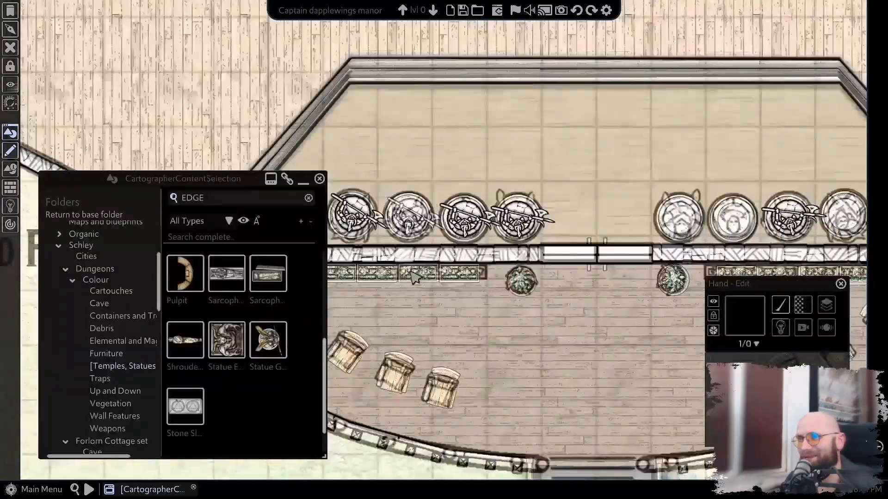
left_click_drag(689, 227, 504, 225)
left_click(498, 217)
scroll(484, 268, "down", 4)
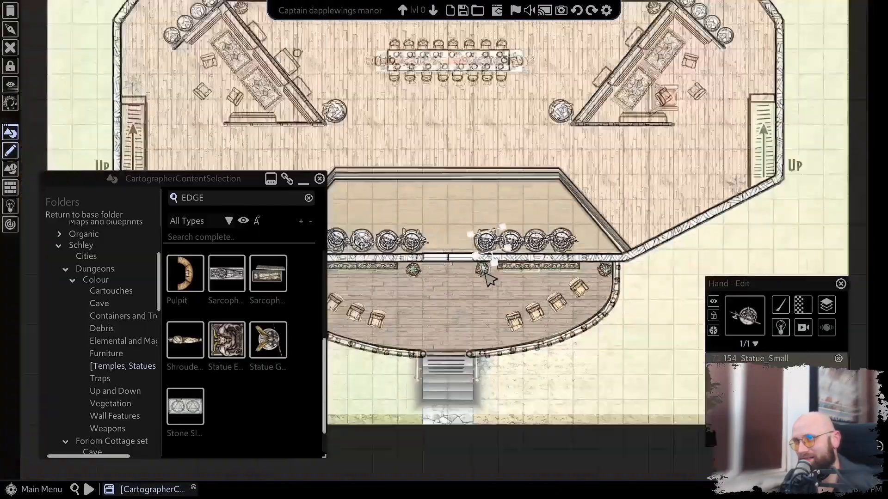
Try a different opacity on the floor plan drawing and restore the previous setting.
left_click(711, 201)
left_click(803, 304)
left_click_drag(445, 250, 419, 250)
left_click_drag(552, 97, 636, 266)
scroll(641, 273, "up", 3)
left_click_drag(421, 250, 445, 250)
left_click(443, 265)
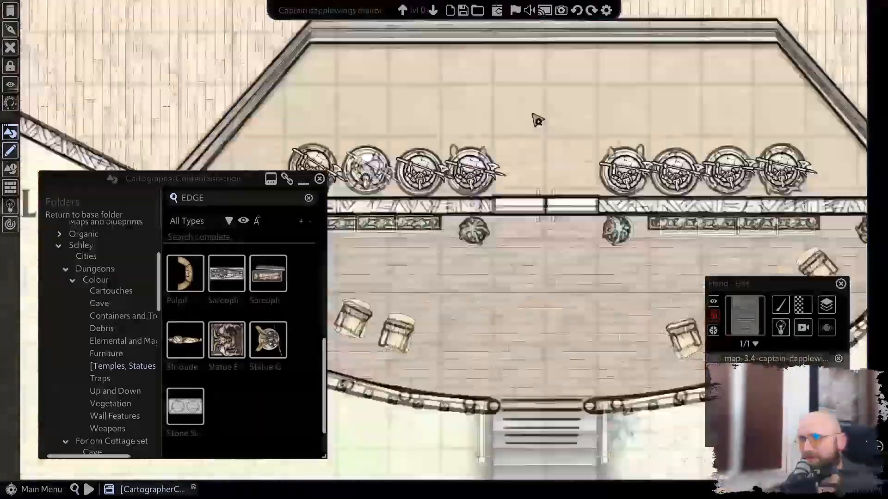
Place rotated copies of the Chair ornate over the remaining drawn armchairs in the eastern lounge.
scroll(535, 119, "down", 2)
scroll(647, 199, "up", 3)
key("ctrl+v")
left_click_drag(725, 115, 615, 138)
key("ctrl+v")
left_click_drag(610, 76, 649, 190)
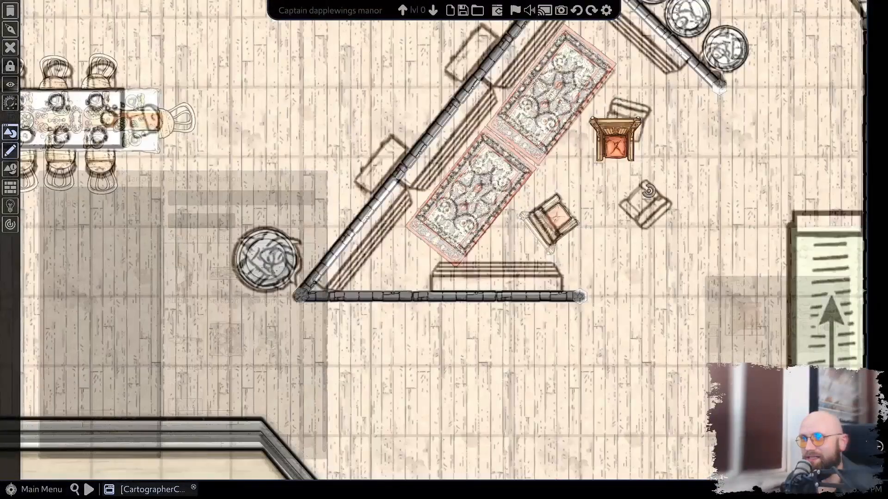
Place copies of the Chair ornate over the three drawn armchairs in the western lounge.
scroll(659, 221, "down", 3)
scroll(460, 108, "up", 3)
key("ctrl+v")
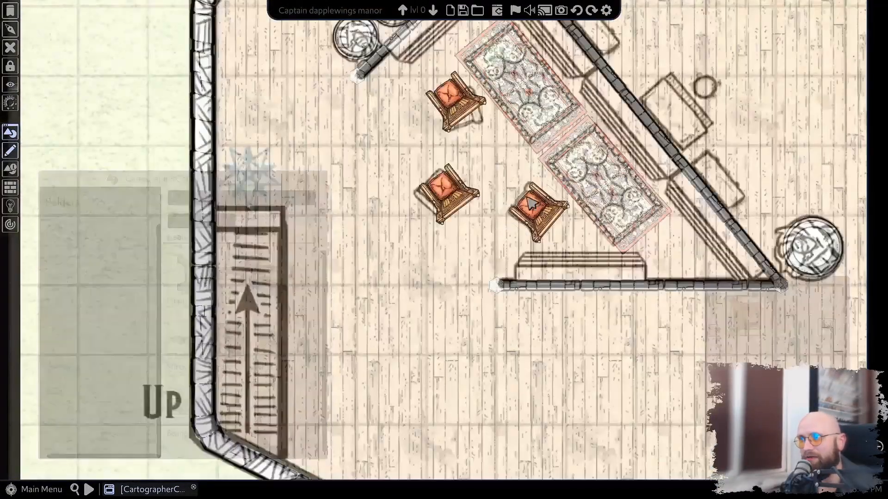
Copy the small entrance statue onto the four diagonal pillars behind the western lounge.
scroll(490, 152, "down", 3)
scroll(462, 185, "up", 3)
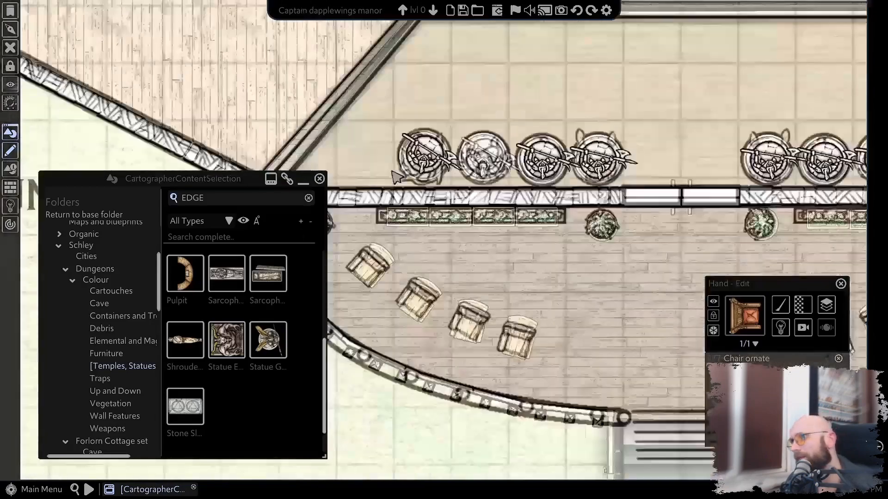
left_click(430, 149)
key("ctrl+c")
scroll(462, 184, "down", 3)
scroll(495, 296, "up", 3)
key("ctrl+v")
key("ctrl+v")
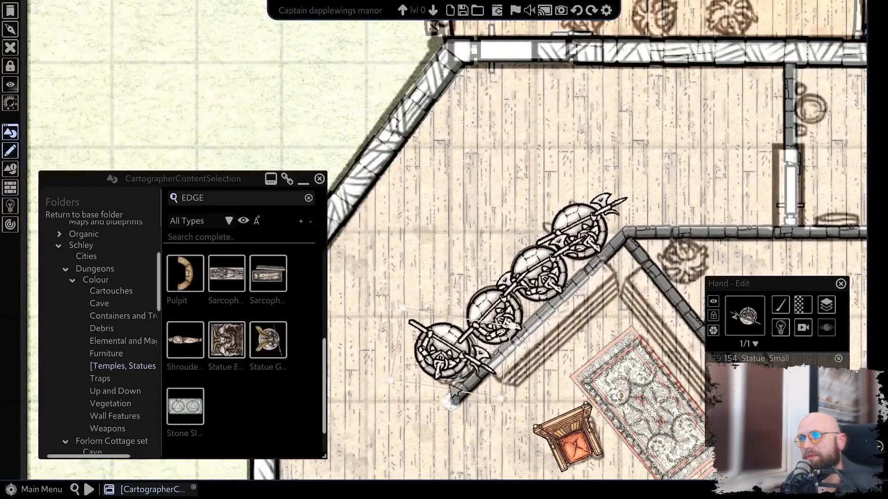
Copy the group of four small statues to the diagonal pillar row behind the eastern lounge.
left_click_drag(402, 189, 648, 398)
key("ctrl+c")
left_click_drag(648, 208, 321, 144)
key("ctrl+v")
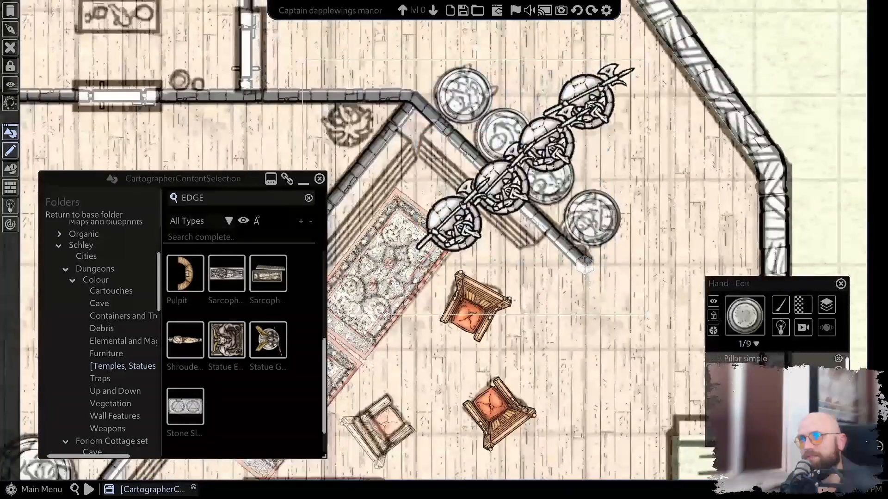
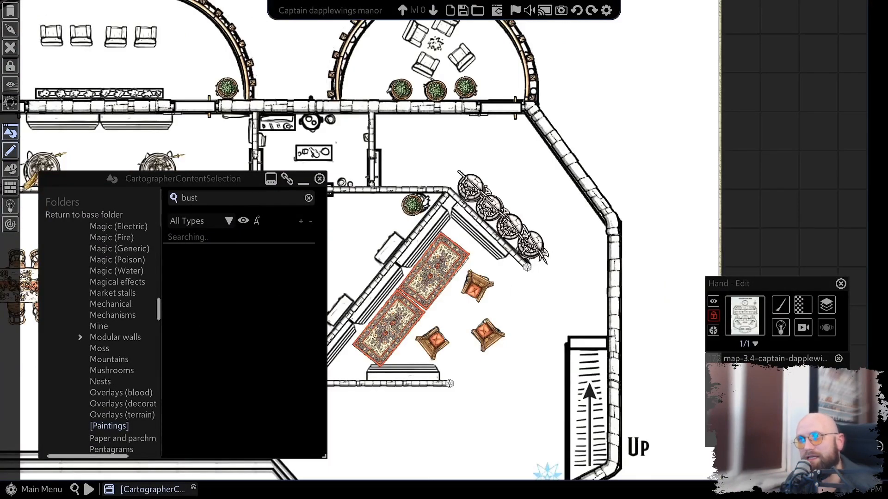
Place the small bust assets from the bust search along the walls of the northeast corridor.
scroll(544, 170, "up", 5)
left_click(227, 280)
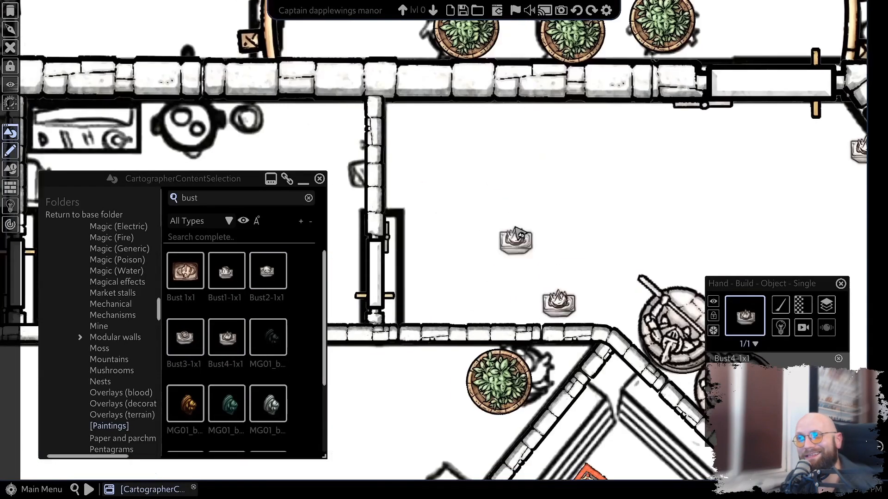
scroll(591, 192, "up", 3)
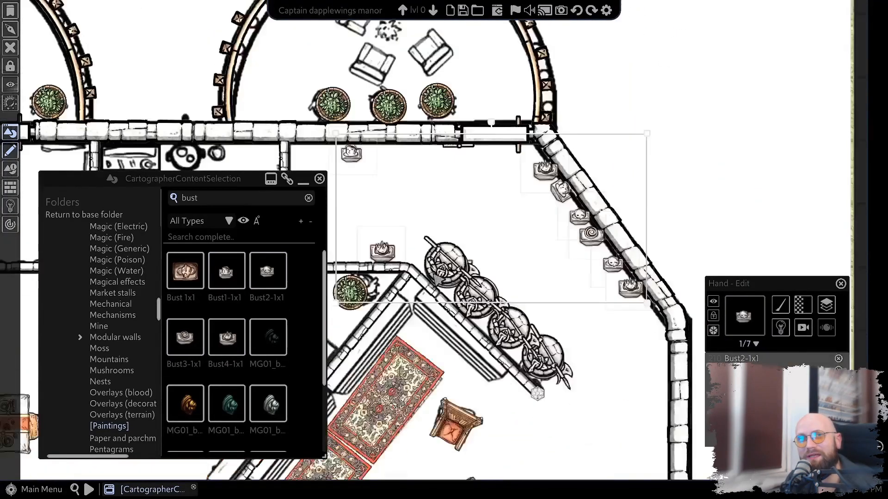
Adjust the chroma key of the floor plan drawing so the floor textures show through its white areas.
scroll(411, 197, "down", 2)
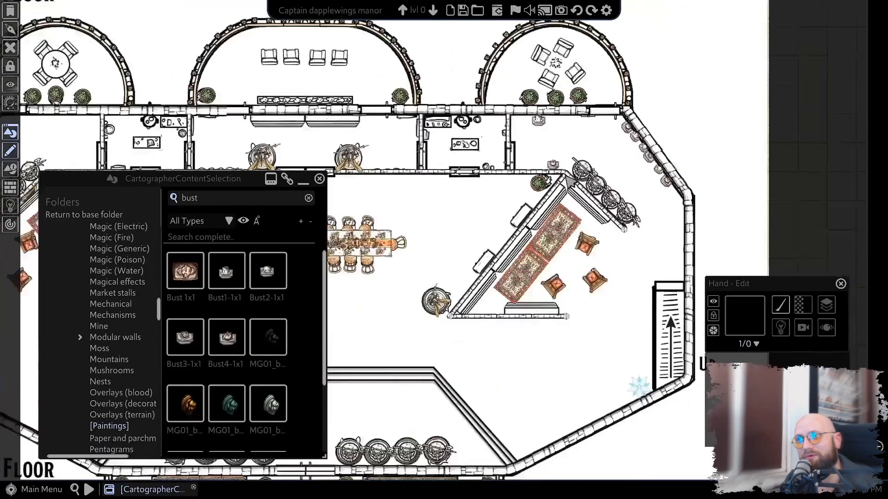
scroll(570, 181, "down", 2)
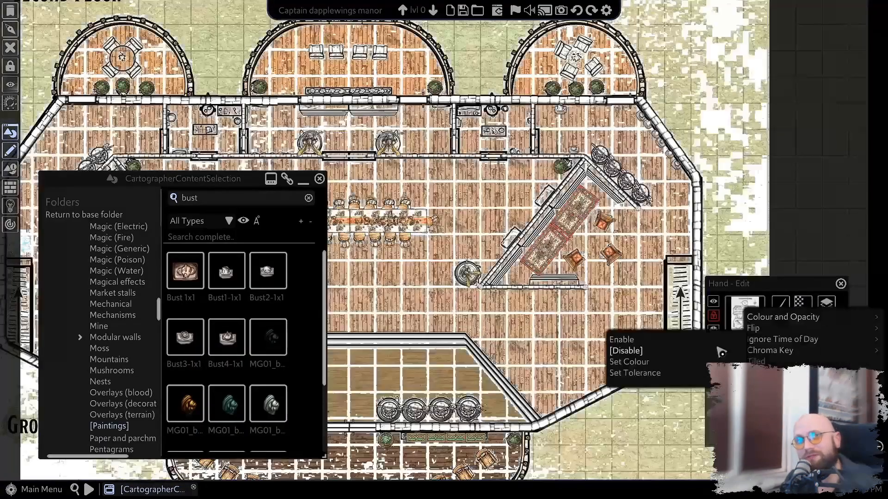
left_click(617, 365)
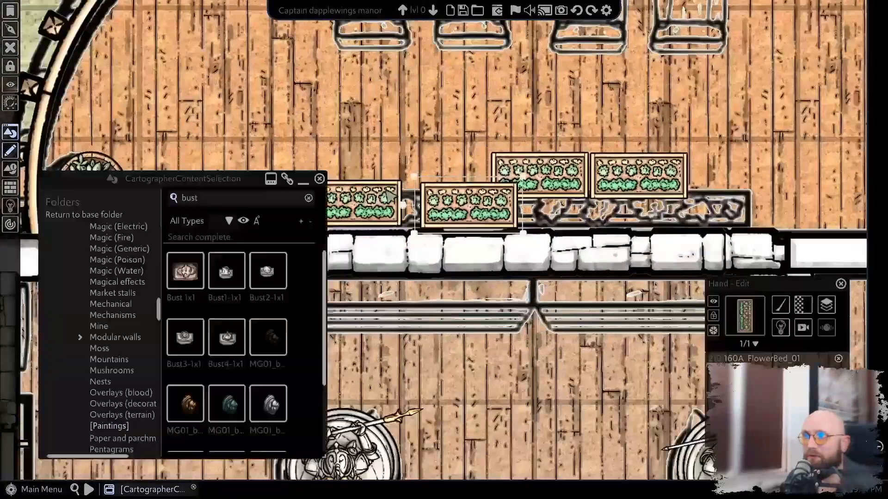
Align the two eastern 160A_FlowerBed_01 planters with the drawn planter along the central north room's wall.
left_click_drag(653, 174, 744, 203)
left_click_drag(664, 205, 653, 206)
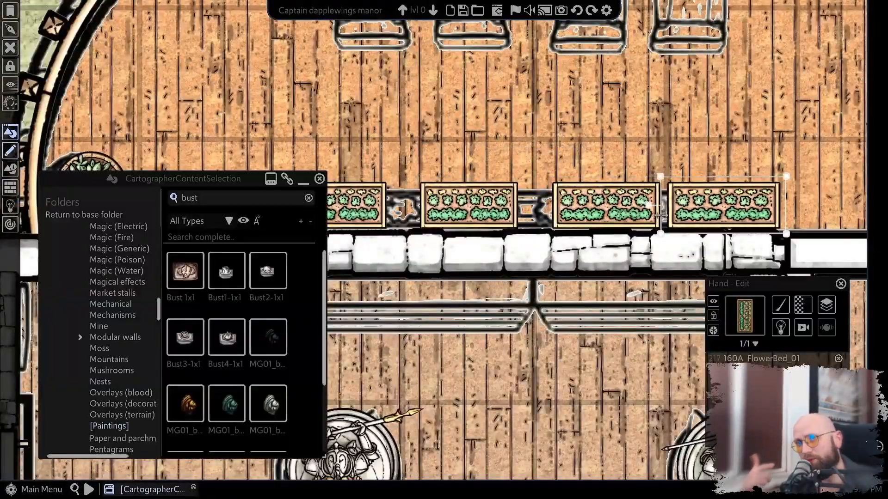
Place a Table round w Chairs from the coloured furniture set over the round table in the northwest rounded room.
scroll(595, 153, "down", 4)
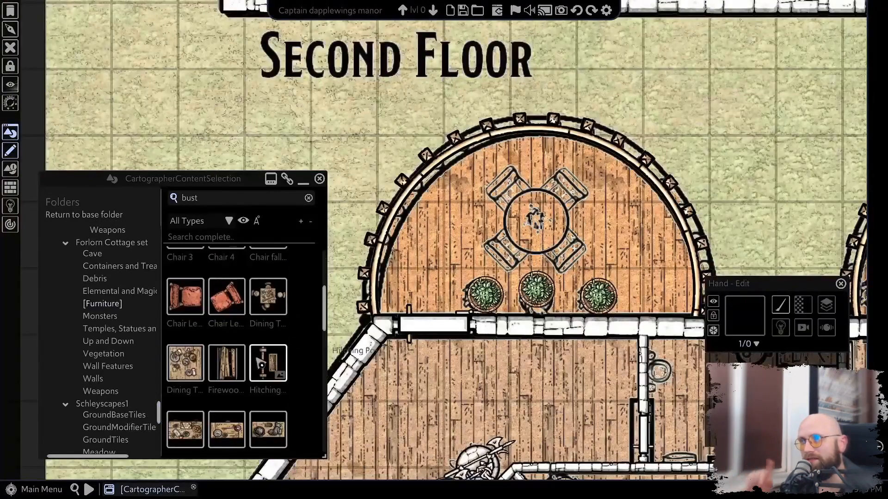
scroll(121, 329, "up", 3)
left_click(110, 305)
scroll(250, 319, "down", 10)
left_click(185, 302)
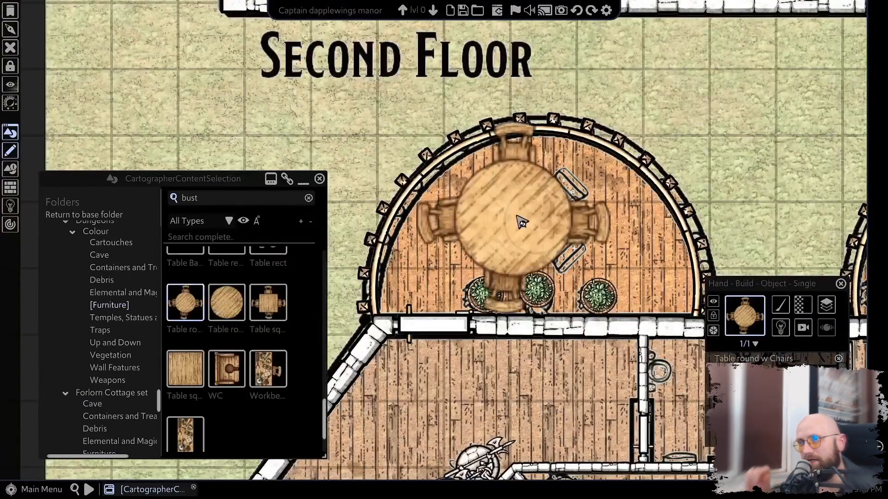
Size the round table with chairs to fit inside the semicircular second-floor balcony.
left_click_drag(544, 205, 535, 206)
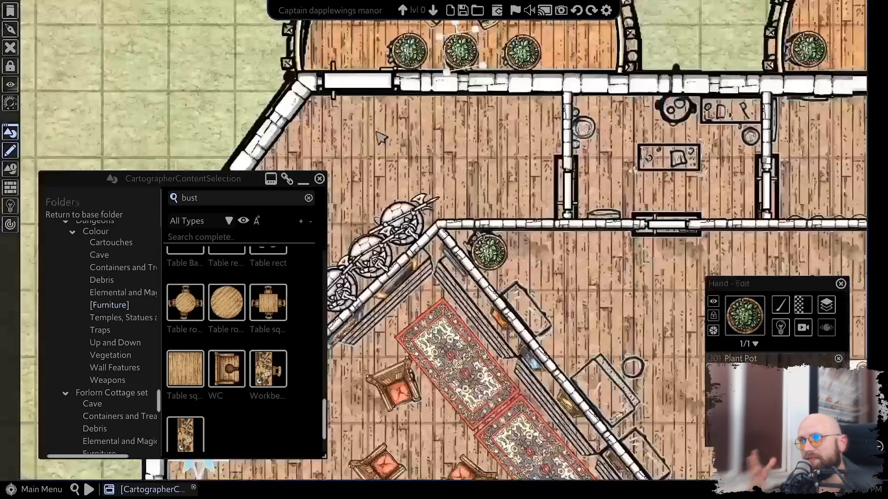
Place the Forlorn Cottage Kitchen Table over the sketched table in the middle of the kitchen, scaled to match it.
scroll(242, 373, "up", 10)
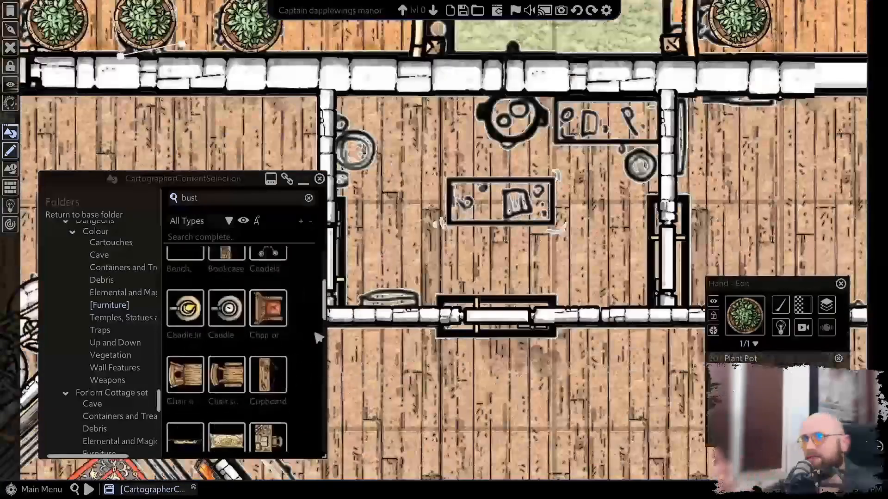
scroll(118, 350, "down", 3)
left_click(118, 349)
scroll(226, 351, "down", 5)
left_click(185, 372)
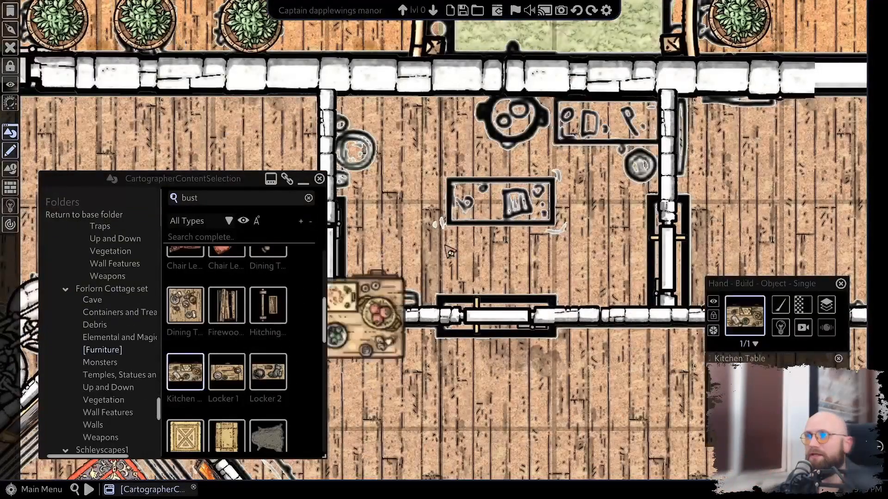
left_click_drag(457, 174, 447, 172)
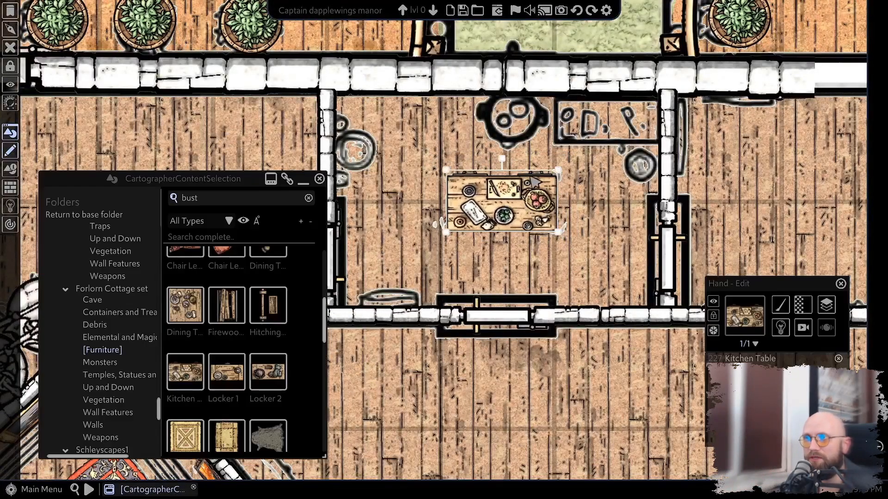
left_click_drag(500, 259, 418, 294)
Place Locker 1 over the sketched counter on the kitchen's upper wall, rotated to face the room.
left_click(227, 372)
left_click(534, 154)
left_click_drag(534, 120, 534, 251)
left_click_drag(497, 175, 478, 178)
left_click_drag(462, 199, 624, 170)
Place a small Dining Table over the round sketched object beside the kitchen counter.
scroll(187, 296, "down", 1)
left_click(188, 295)
left_click_drag(601, 144, 610, 151)
left_click_drag(508, 208, 547, 193)
Place a storage piece from the Forlorn Cottage furniture upright along the kitchen's left wall.
scroll(242, 310, "down", 5)
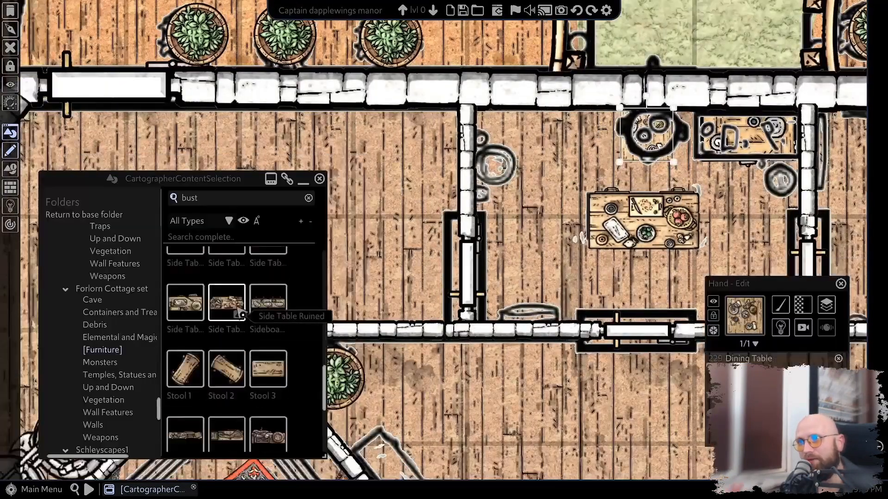
scroll(242, 309, "down", 2)
left_click(267, 296)
left_click(501, 148)
left_click_drag(501, 175, 489, 186)
left_click_drag(490, 231, 454, 186)
Place a Table sml over the sketched item by the kitchen's lower wall, beside the doorway.
scroll(194, 370, "down", 1)
left_click(188, 395)
left_click(496, 267)
left_click_drag(457, 236, 486, 261)
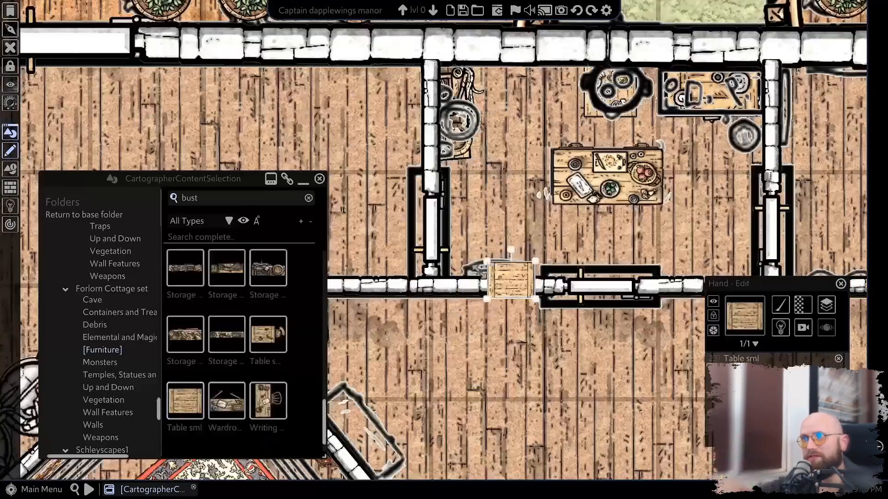
Place Stool 1 over the sketched piano stool outside the triangular room and rotate it to match.
scroll(578, 277, "down", 3)
left_click_drag(662, 360, 624, 89)
scroll(192, 341, "up", 2)
left_click(186, 342)
left_click(480, 153)
left_click_drag(481, 125, 449, 147)
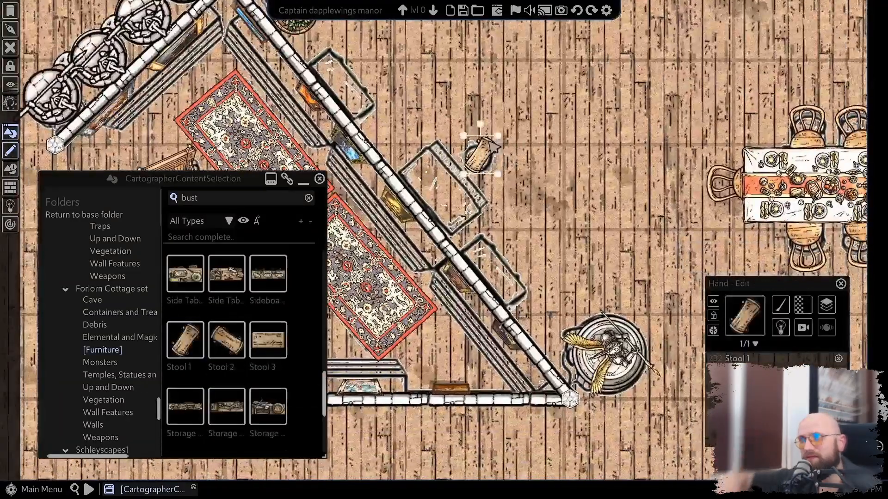
Try to fit a furniture piece from the Dungeons Colour set over the sketched piano.
scroll(481, 159, "up", 2)
scroll(227, 348, "up", 1)
scroll(109, 324, "up", 2)
left_click(109, 317)
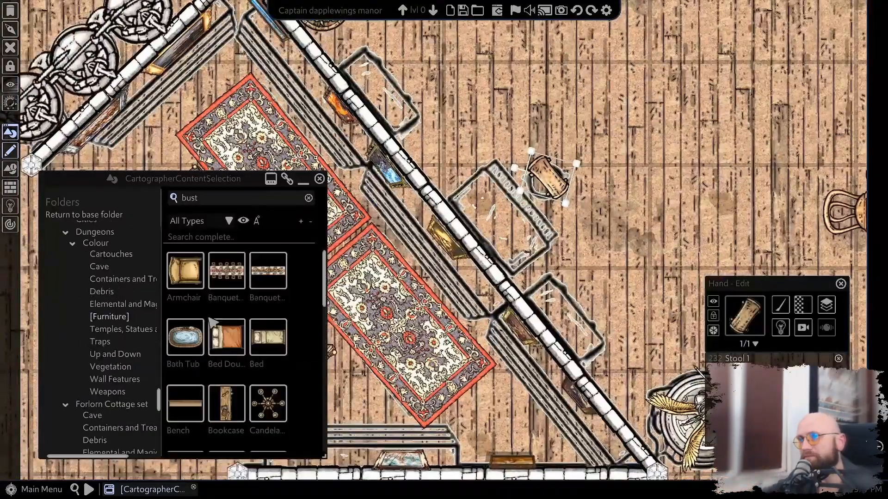
scroll(190, 319, "down", 2)
left_click(185, 301)
left_click(543, 208)
left_click_drag(542, 157, 502, 237)
left_click_drag(411, 49, 595, 279)
left_click_drag(663, 301, 630, 328)
left_click_drag(632, 333, 550, 234)
Try a second furniture piece as the piano, resizing it against the diagonal wall, and delete it.
scroll(530, 214, "up", 3)
scroll(208, 342, "down", 4)
left_click(186, 326)
scroll(525, 203, "down", 3)
left_click(525, 204)
left_click_drag(736, 154, 481, 194)
left_click_drag(398, 183, 375, 234)
left_click_drag(407, 218, 508, 226)
key("Delete")
Search the assets for "piano" and fit the brown Piano over the sketched piano along the diagonal wall.
left_click(537, 211)
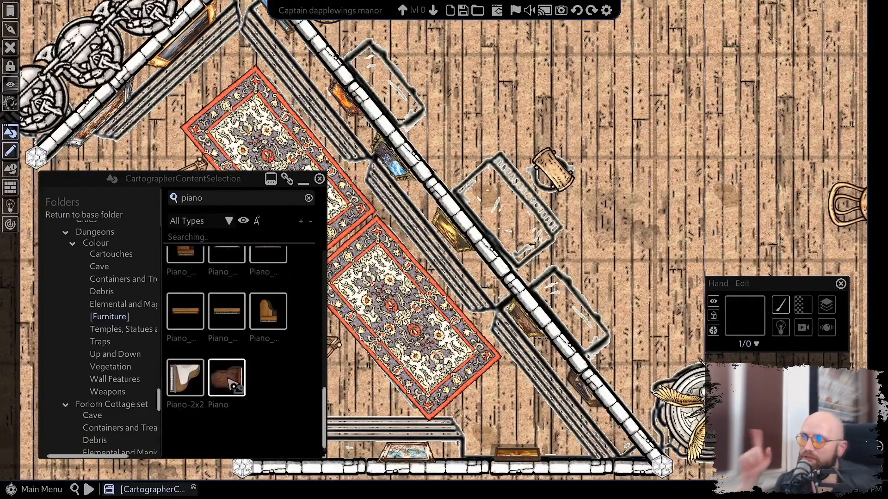
left_click(229, 381)
scroll(478, 220, "down", 3)
left_click(477, 217)
left_click_drag(636, 98, 444, 241)
left_click_drag(386, 289, 495, 214)
left_click_drag(489, 162, 687, 85)
Tint the piano with a sampled brown, hex 83513f, and adjust the opacity.
scroll(504, 253, "up", 5)
left_click(803, 306)
mouse_move(769, 348)
left_click(630, 361)
left_click(647, 374)
left_click(768, 85)
left_click(483, 122)
left_click_drag(422, 250, 446, 250)
left_click_drag(522, 300, 592, 314)
scroll(531, 296, "down", 2)
left_click(443, 265)
left_click_drag(566, 236, 697, 285)
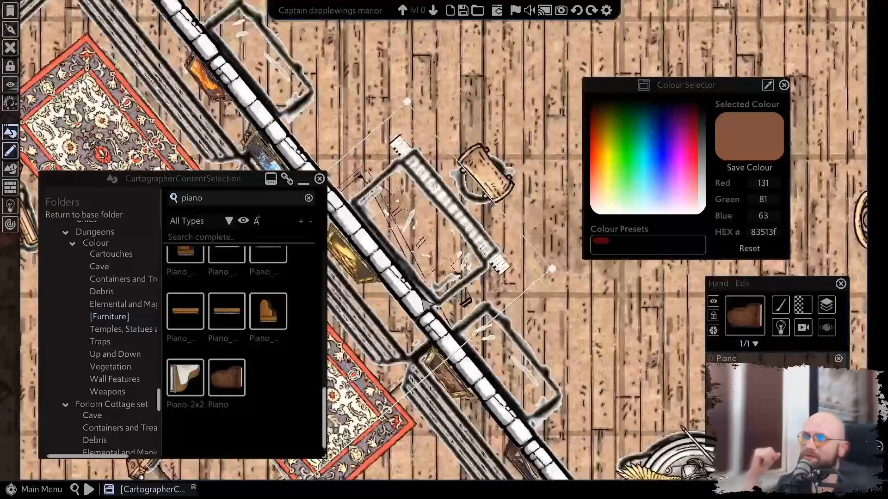
Place the Table rect NoChairs behind the piano keys as the piano's body, rotated parallel to the wall.
scroll(107, 333, "down", 2)
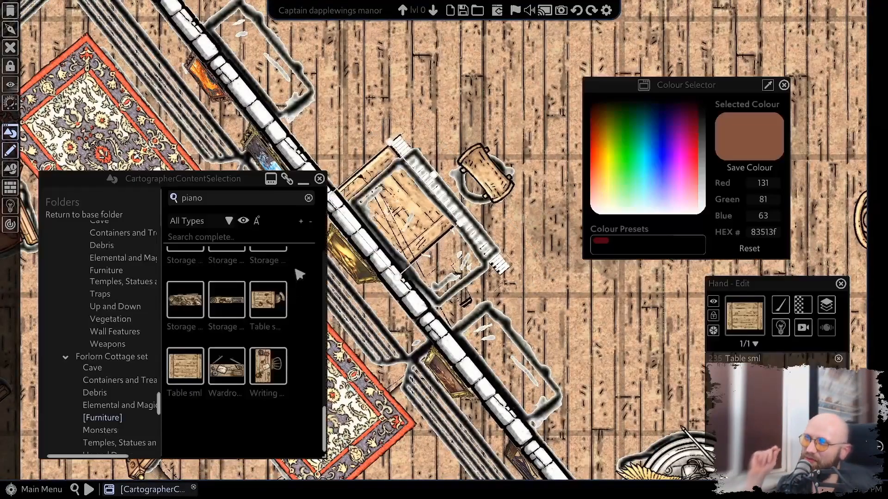
scroll(108, 333, "up", 3)
left_click(109, 340)
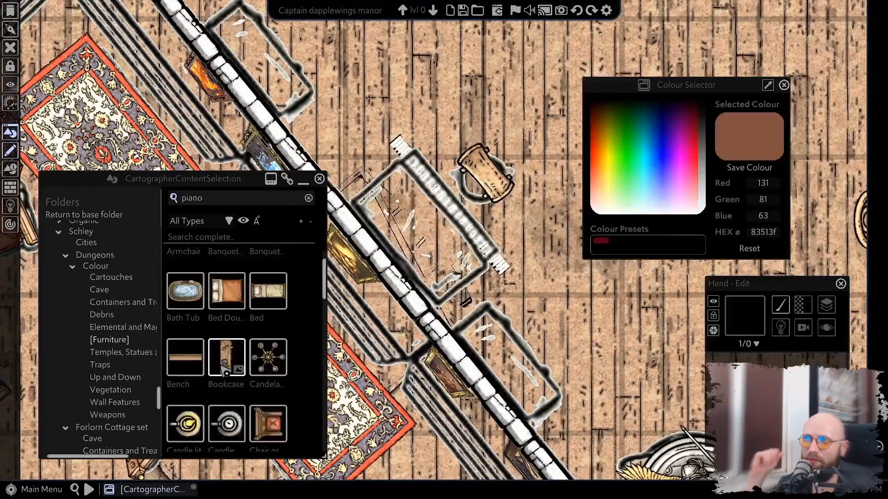
left_click(227, 340)
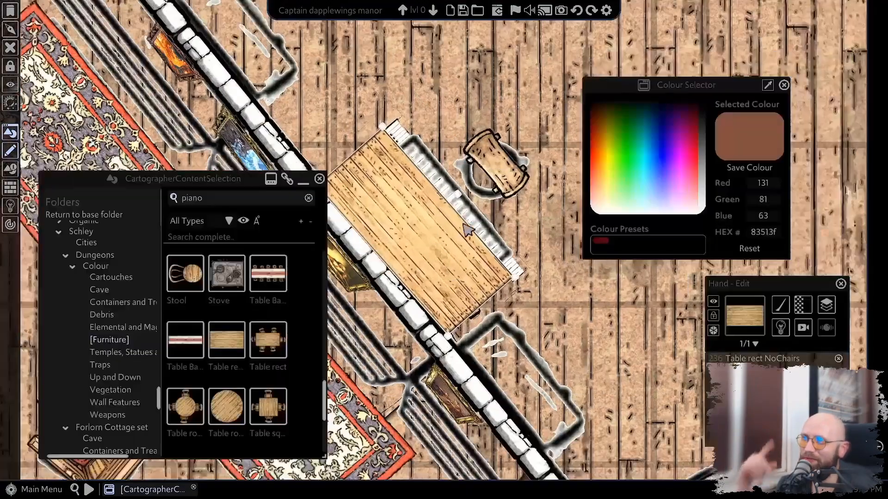
Set the opacity of the locked reference map image to 0.
left_click(803, 305)
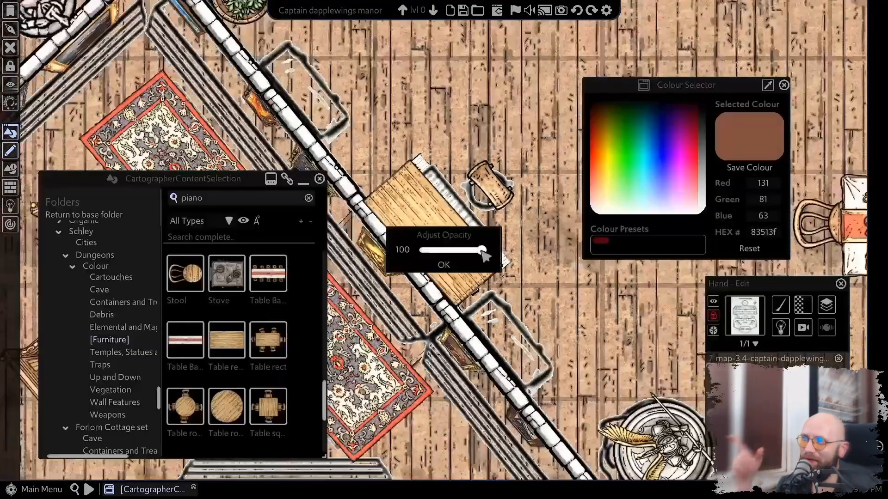
left_click_drag(481, 250, 420, 250)
scroll(400, 219, "up", 3)
left_click_drag(595, 331, 485, 361)
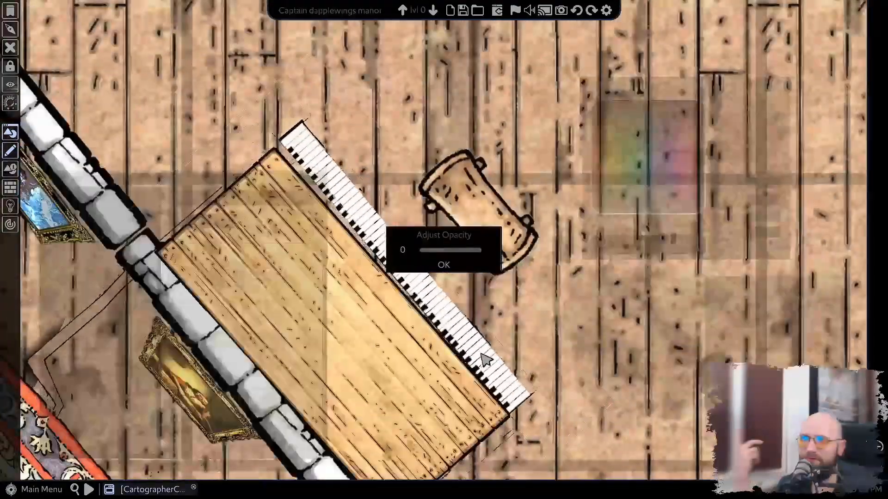
scroll(422, 356, "down", 1)
left_click(441, 264)
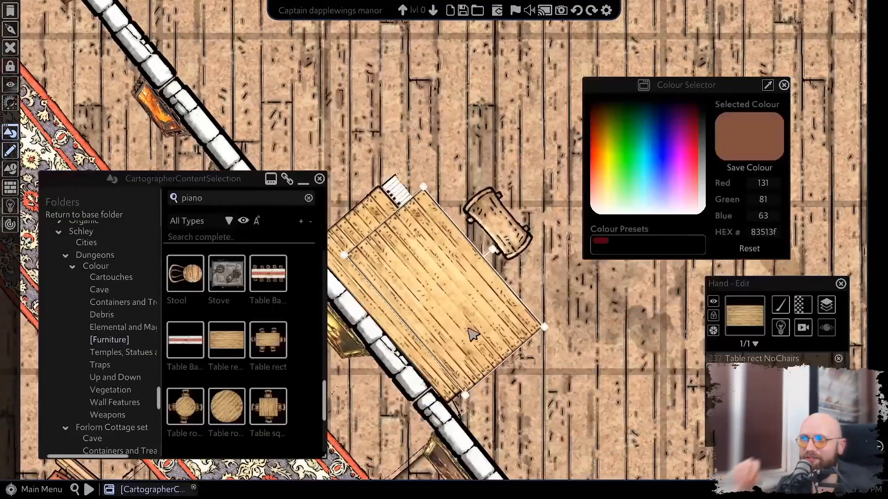
Assemble an upright piano against the diagonal wall from the keyboard and narrow wooden furniture pieces.
scroll(486, 332, "up", 3)
scroll(563, 406, "down", 3)
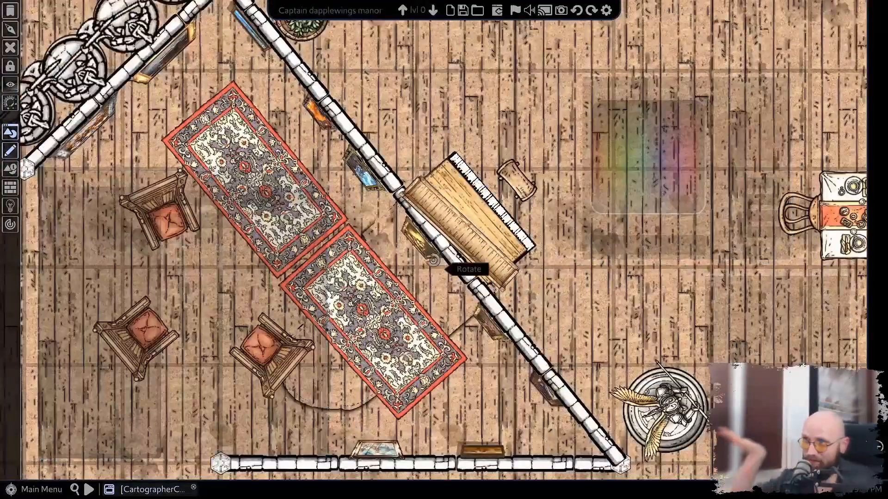
scroll(465, 273, "up", 2)
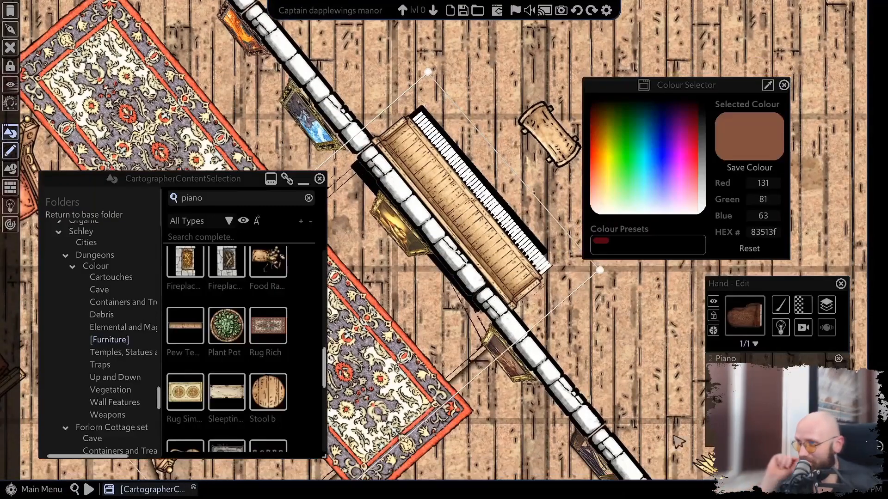
scroll(383, 160, "up", 5)
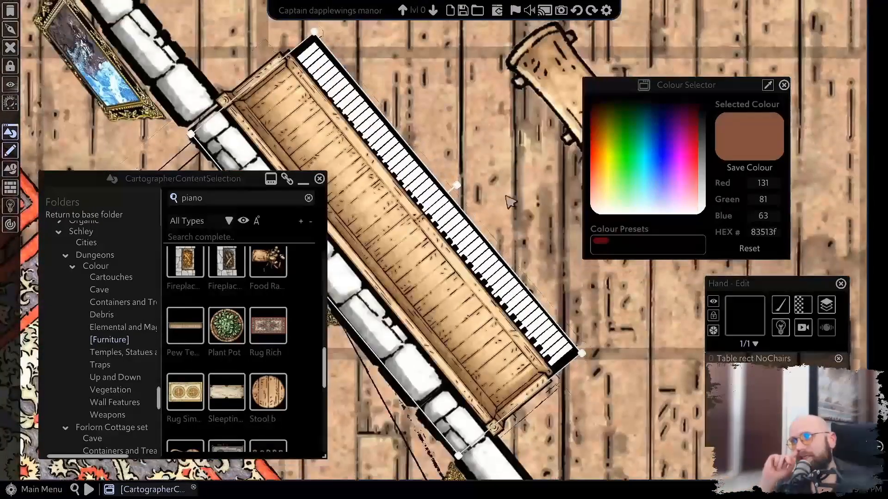
scroll(383, 160, "down", 3)
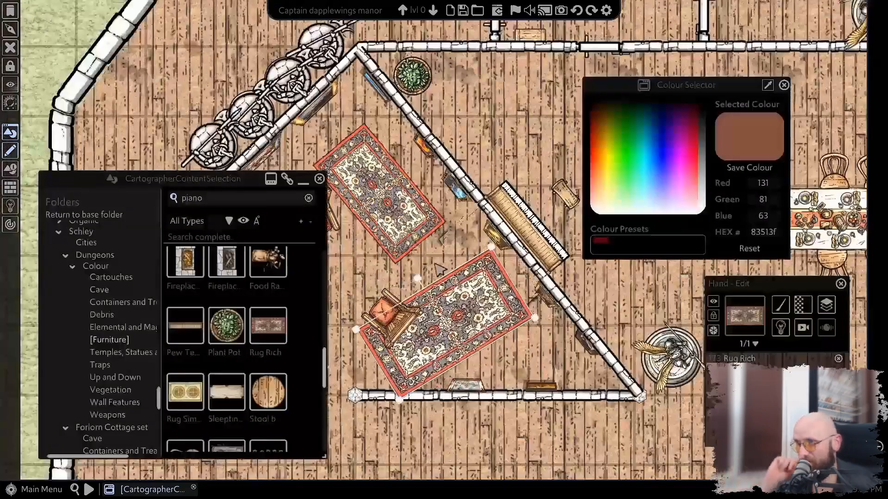
Rotate the lower Rug Rich in the triangular room and reposition it along the bottom wall.
left_click_drag(434, 263, 428, 270)
left_click_drag(450, 315, 463, 318)
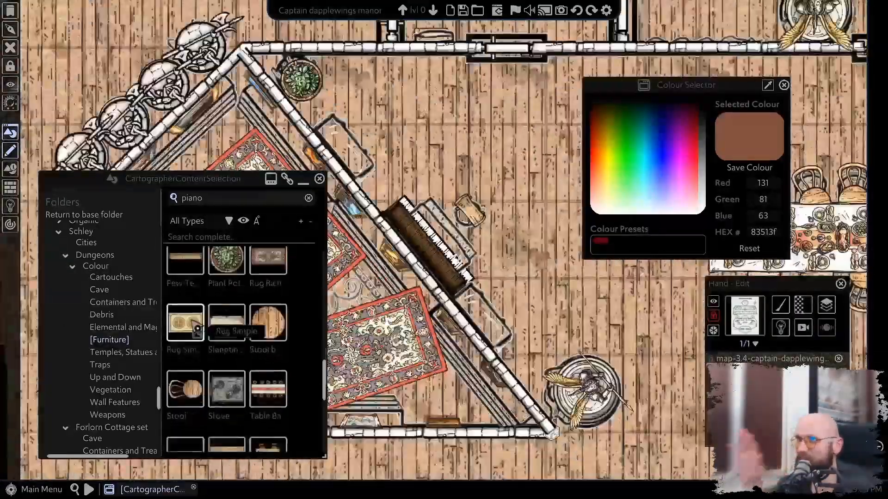
scroll(226, 346, "up", 10)
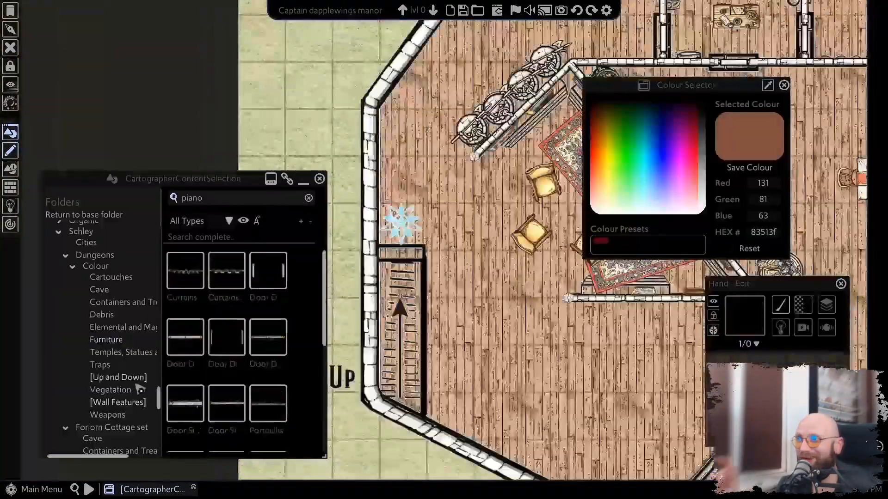
Try the Forlorn Cottage Stairs Wood piece beside the sketched west staircase, and delete it.
left_click(118, 402)
scroll(194, 396, "down", 3)
scroll(115, 366, "down", 4)
left_click(113, 333)
scroll(113, 337, "up", 3)
left_click(226, 271)
left_click(440, 362)
scroll(436, 369, "up", 4)
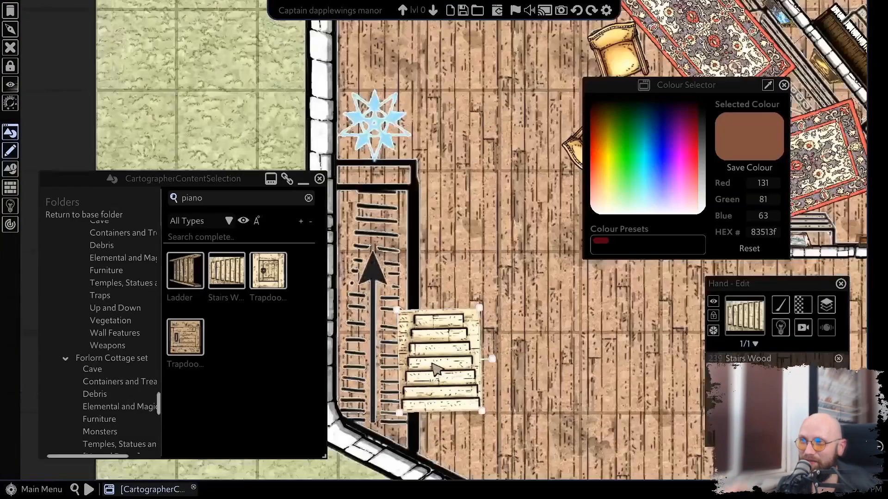
key("Delete")
Try the Stairs Wood down piece on the west staircase, rotating it vertical and fitting it to the sketch's upper part.
left_click(128, 311)
left_click(185, 403)
left_click(490, 330)
right_click(490, 330)
left_click(490, 330)
scroll(491, 329, "down", 4)
left_click_drag(489, 264, 379, 327)
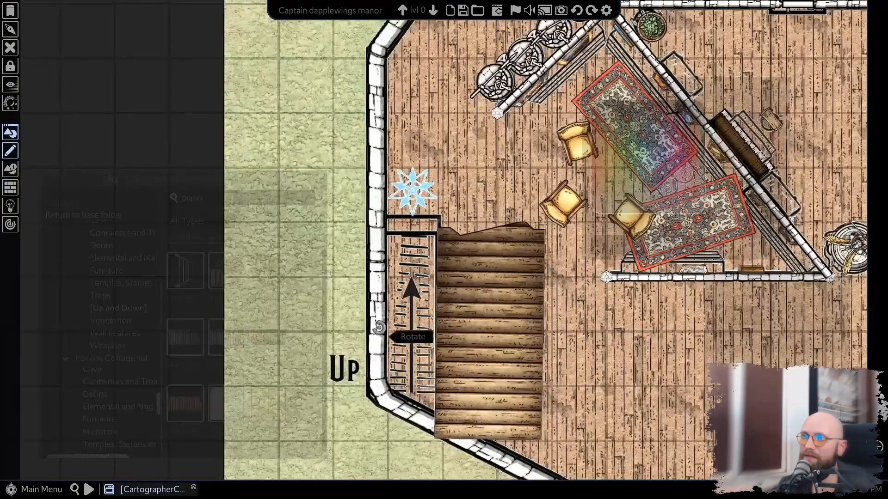
left_click_drag(492, 318, 445, 272)
left_click_drag(497, 392, 471, 337)
mouse_move(442, 257)
left_mouse_down()
mouse_move(414, 272)
mouse_move(418, 252)
left_mouse_up()
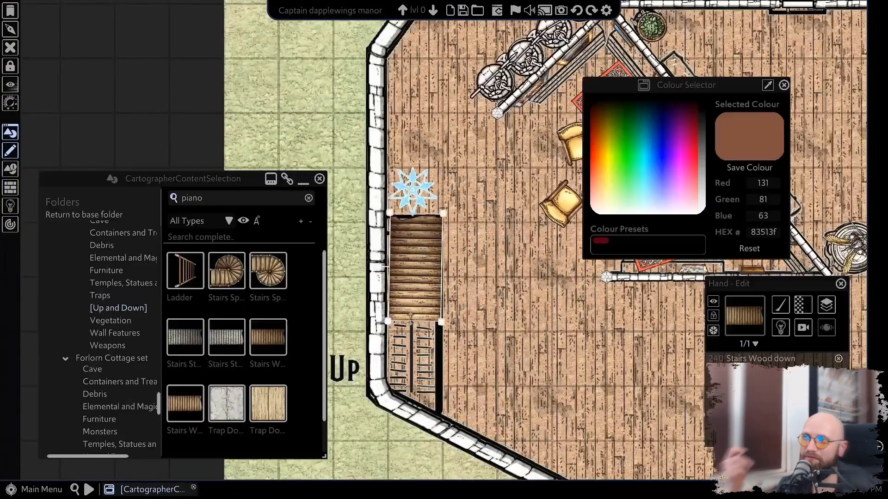
Place a railed wooden straight staircase, rotate it vertical and fit it over the upper part of the sketched west stairs.
left_click(270, 344)
left_click(489, 281)
right_click(489, 281)
left_click(489, 282)
left_click_drag(489, 230, 556, 283)
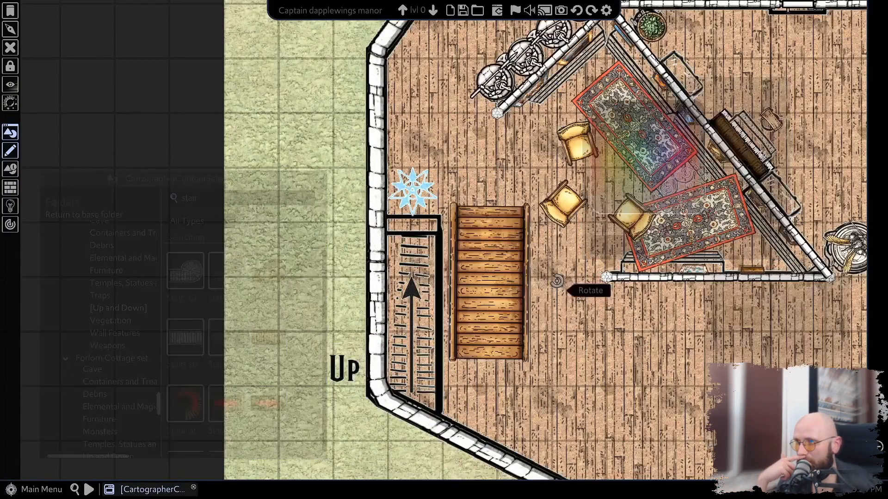
mouse_move(491, 288)
left_mouse_down()
mouse_move(427, 298)
mouse_move(473, 274)
left_mouse_up()
Try alternative staircase assets from the "stair" search results beside the west staircase.
scroll(250, 402, "down", 1)
left_click(559, 330)
scroll(560, 331, "up", 2)
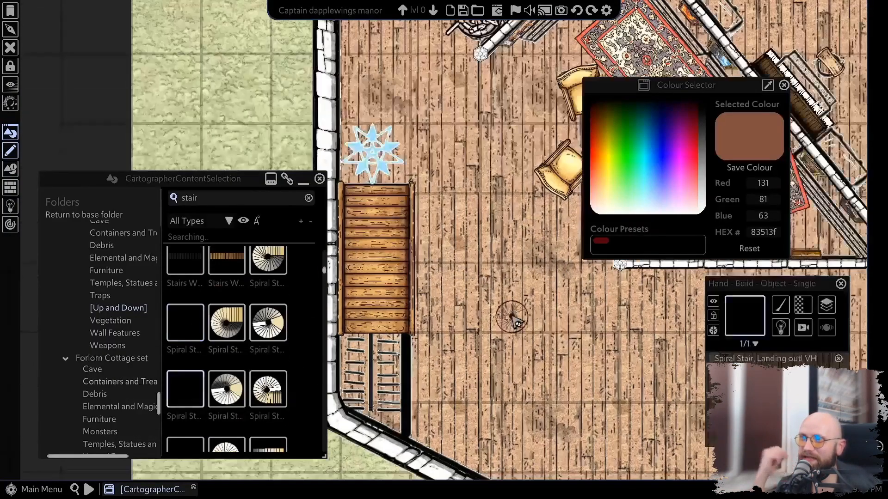
left_click_drag(324, 272, 309, 456)
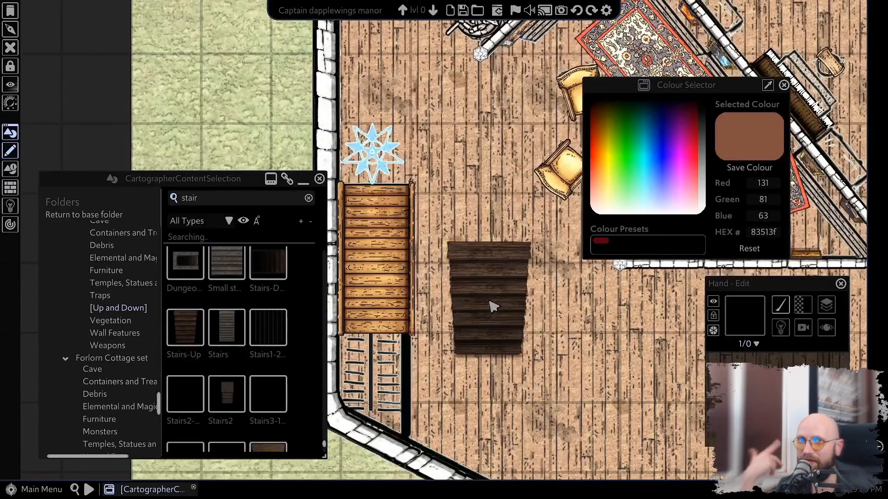
left_click(264, 319)
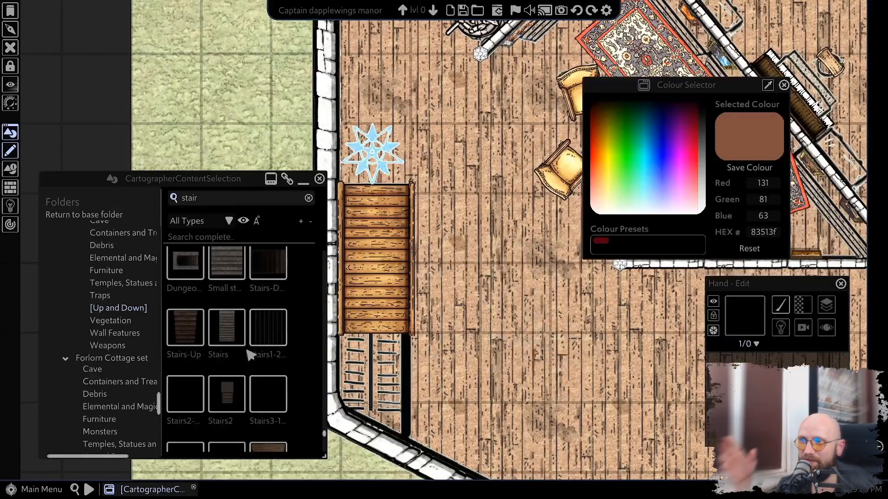
scroll(249, 355, "down", 16)
left_click(238, 303)
right_click(395, 325)
Paste a copy of the Stairs straight VH piece and align it over the lower part of the sketched staircase.
scroll(227, 401, "down", 6)
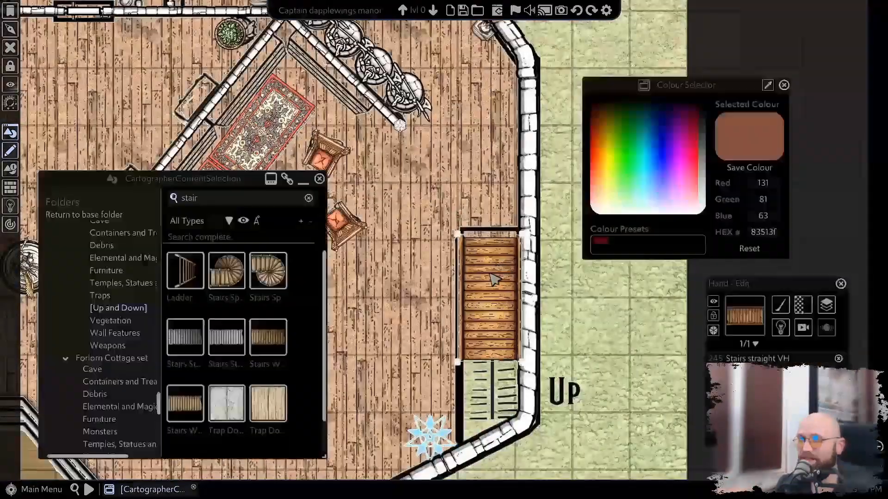
key("ctrl+v")
scroll(539, 347, "up", 5)
left_click_drag(540, 347, 526, 401)
scroll(527, 402, "down", 2)
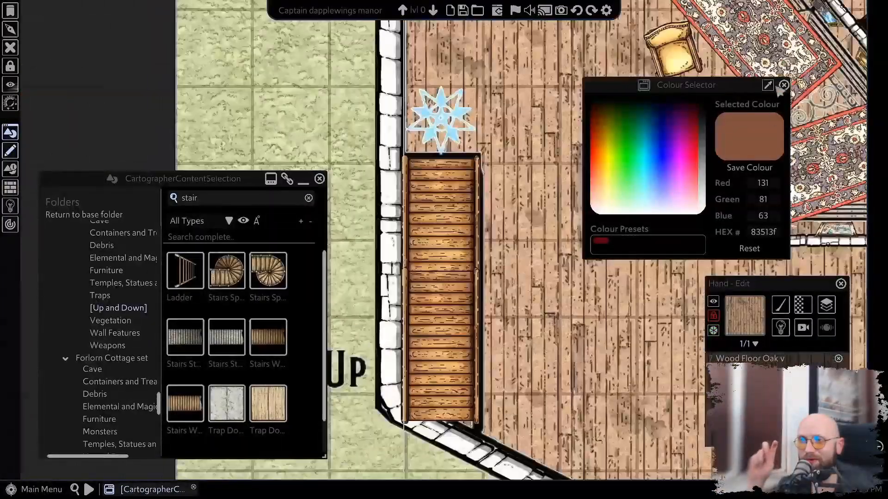
Close the colour selector and adjust the layering of the oak floor around the lower stair section.
left_click(783, 85)
right_click(674, 341)
left_click(671, 341)
scroll(535, 239, "up", 2)
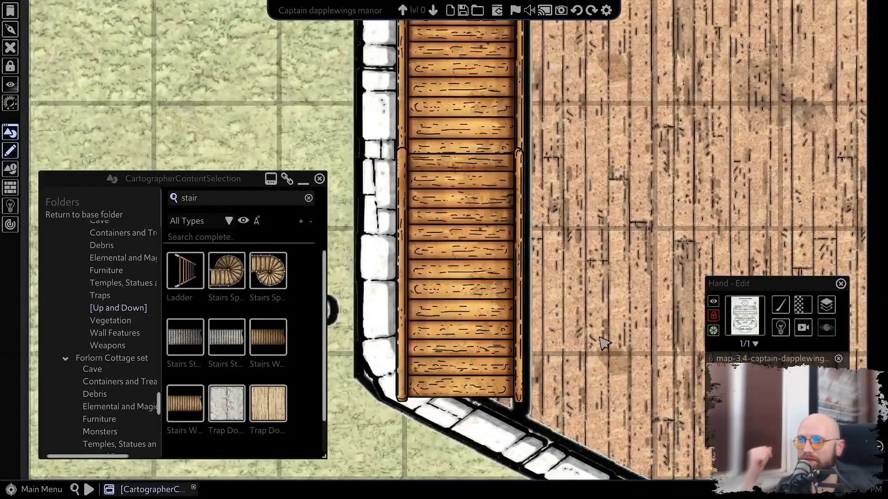
right_click(605, 298)
left_click(624, 358)
scroll(624, 359, "down", 2)
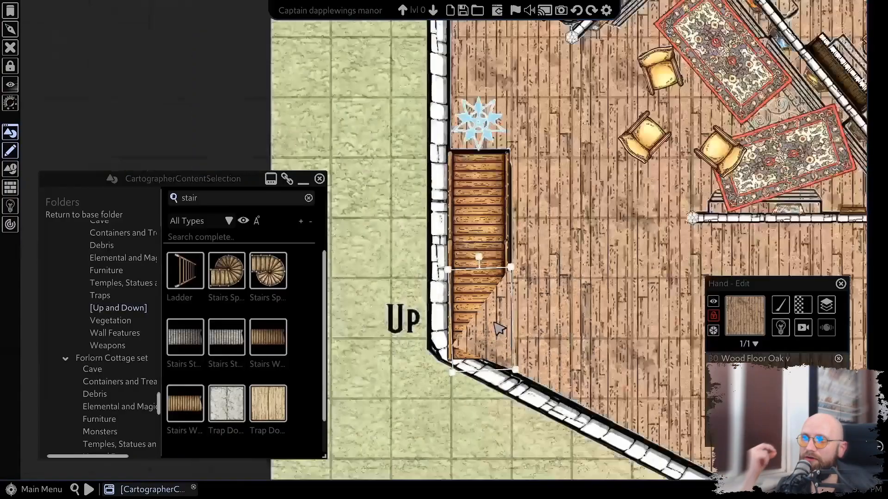
Line the triangular room's walls with wooden pieces from the Forlorn Cottage furniture over the sketched shelves.
scroll(499, 328, "down", 3)
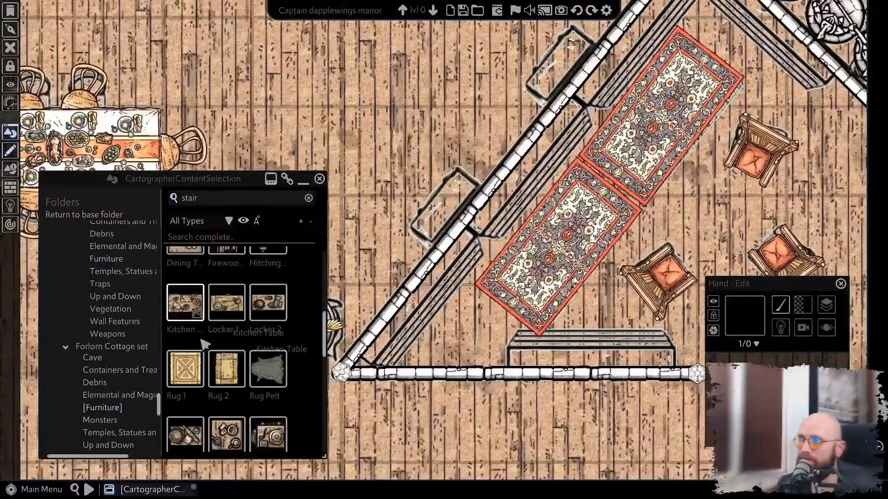
scroll(205, 344, "down", 7)
scroll(123, 409, "up", 3)
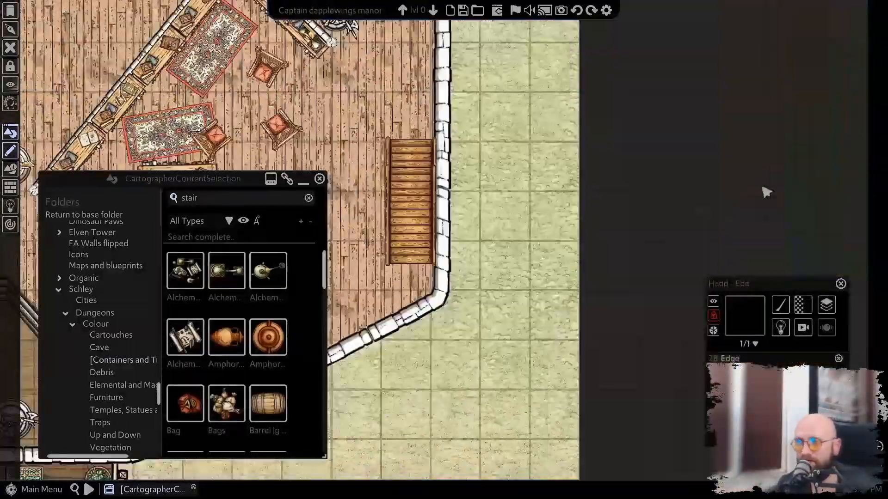
Adjust the shadow edges of the wooden stair sections in the west staircase so they sit closer to the railings.
left_click(780, 305)
mouse_move(768, 345)
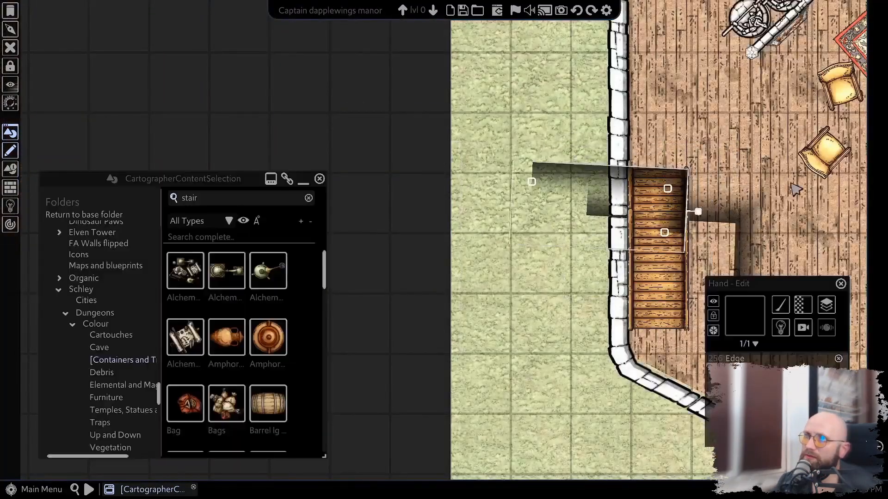
scroll(769, 225, "up", 4)
left_click_drag(571, 239, 579, 420)
left_click_drag(321, 143, 476, 150)
left_click_drag(577, 156, 588, 147)
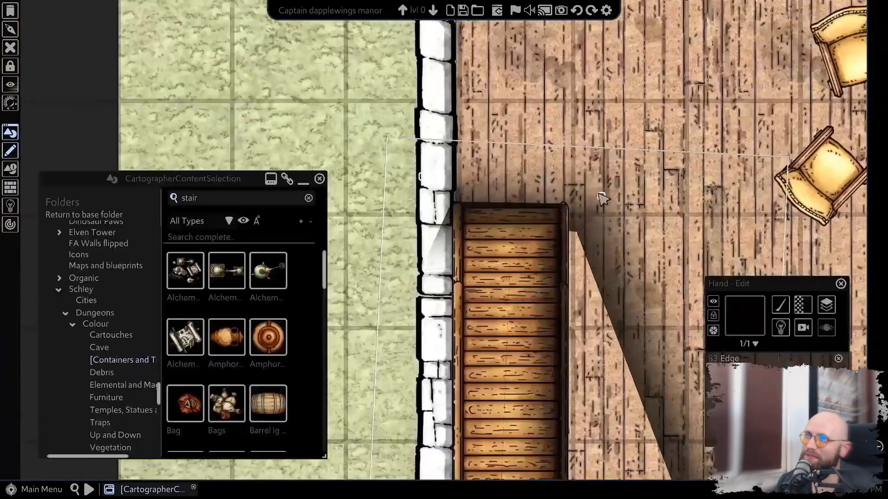
scroll(603, 199, "down", 2)
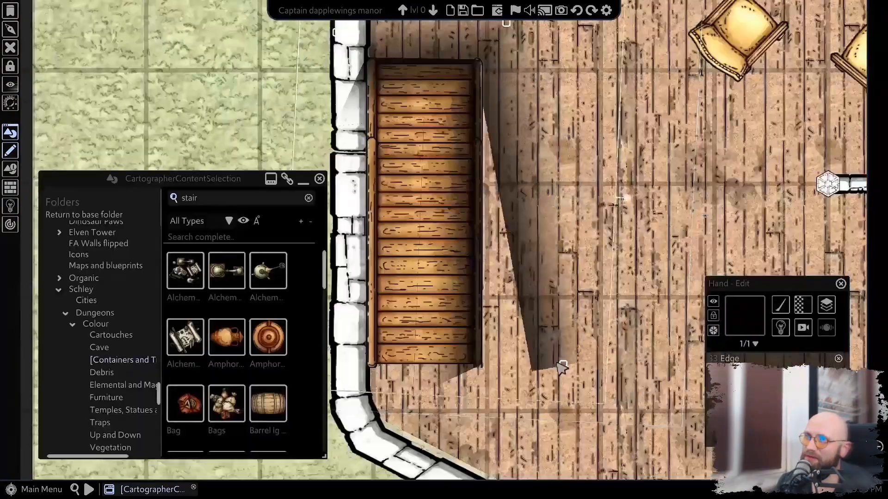
left_click_drag(561, 367, 487, 371)
scroll(591, 185, "down", 4)
scroll(718, 113, "down", 5)
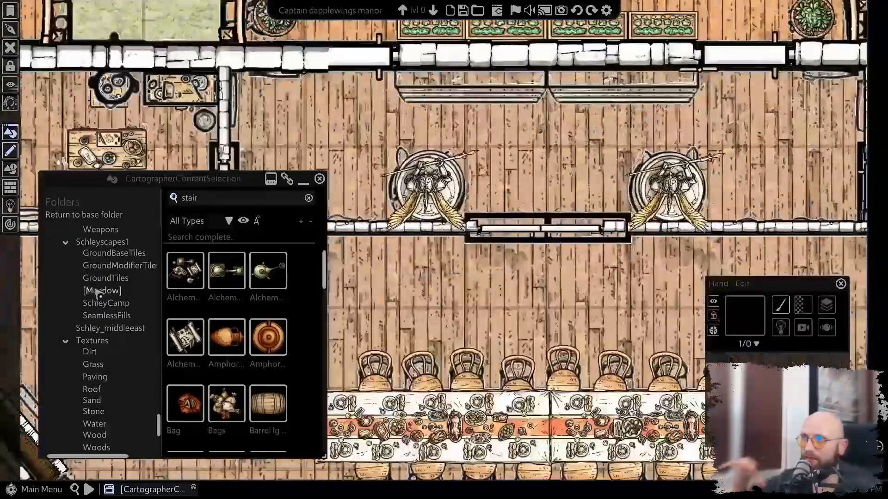
Furnish the small storeroom's north wall and southeast corner with container pieces from the Forlorn Cottage set, including Box 3.
scroll(106, 324, "up", 5)
scroll(230, 377, "down", 1)
left_click_drag(596, 162, 231, 233)
left_click(239, 317)
left_click(604, 160)
right_click(604, 159)
left_click_drag(604, 160, 509, 169)
scroll(186, 364, "down", 2)
scroll(222, 342, "up", 5)
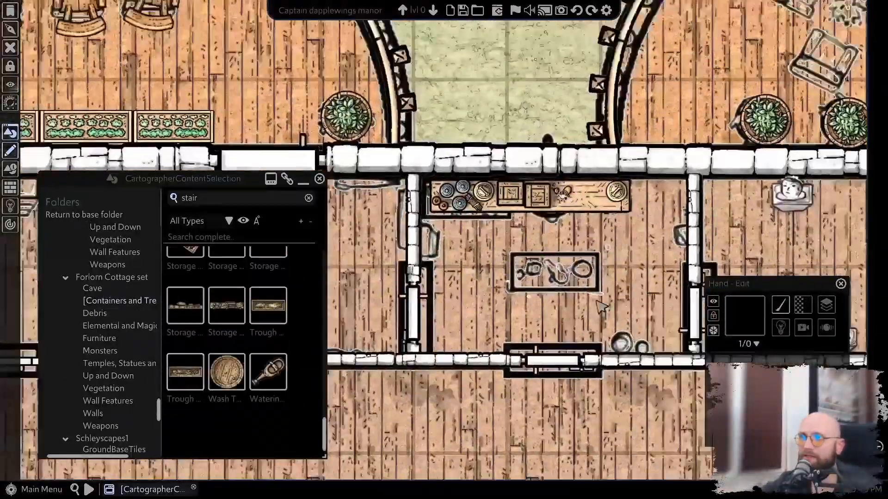
scroll(250, 330, "down", 3)
left_click(267, 270)
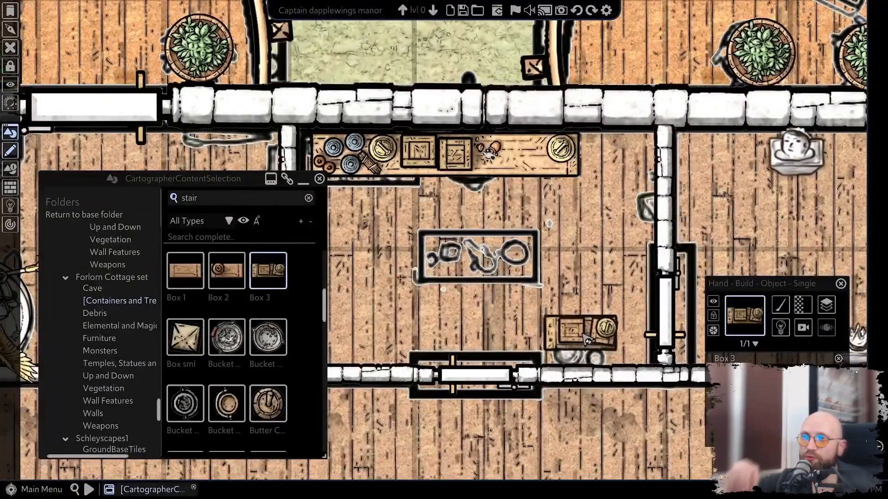
Place Locker 2 from the Forlorn Cottage furniture over the sketched table in the middle of the storeroom.
scroll(112, 279, "up", 3)
left_click(109, 294)
scroll(250, 340, "down", 12)
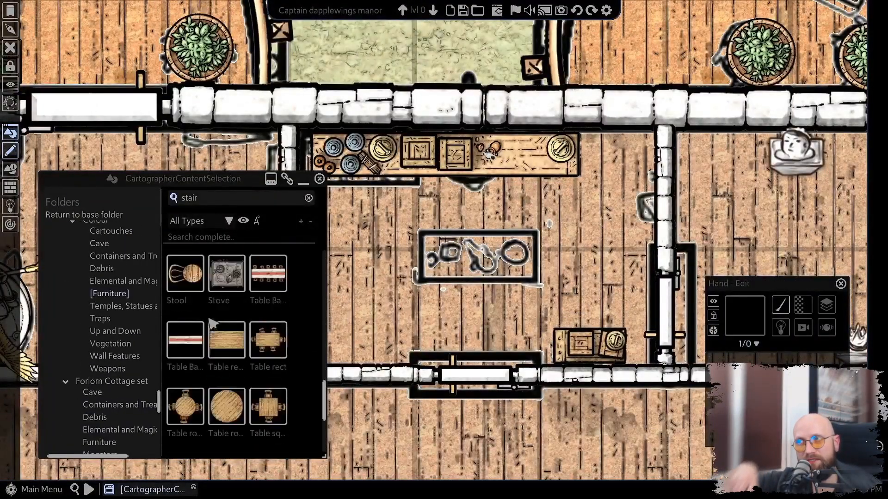
left_click(185, 390)
scroll(104, 370, "down", 2)
left_click(102, 385)
scroll(262, 353, "down", 4)
left_click(185, 372)
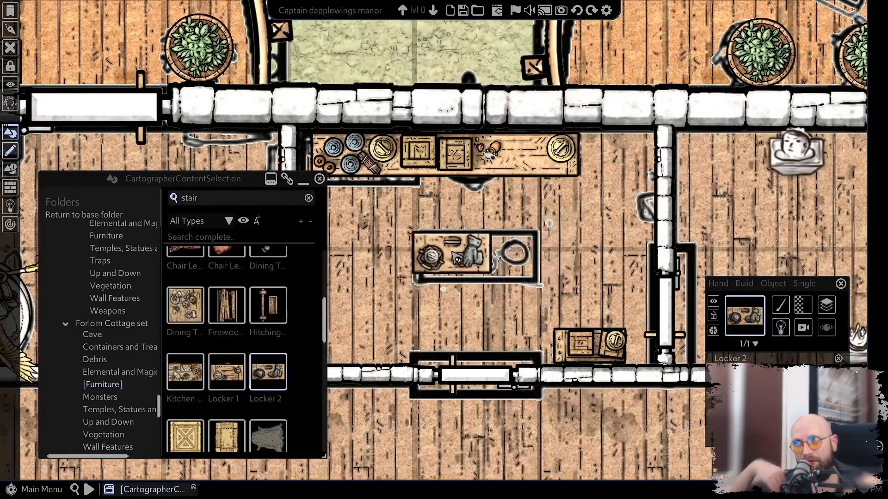
Try a Firewood Rack over the sketched pieces along the walls of the central hall, including beside the storeroom wall.
scroll(655, 260, "down", 4)
scroll(246, 303, "down", 1)
scroll(522, 231, "up", 2)
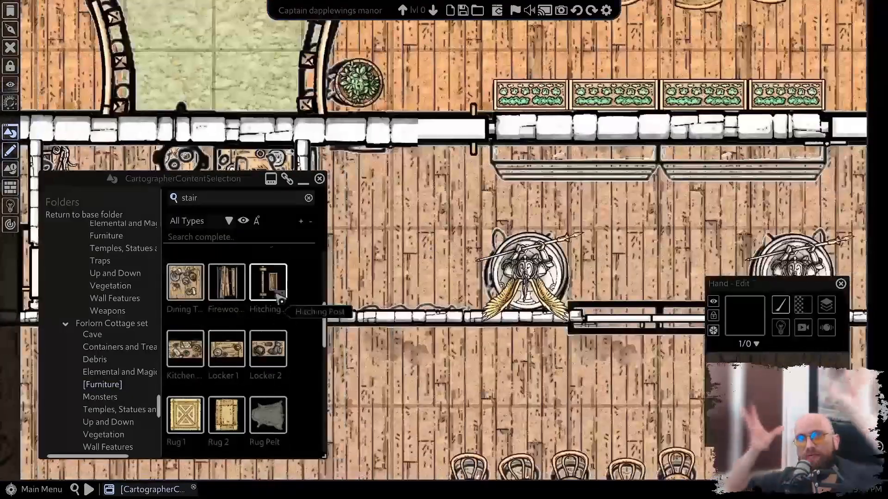
left_click(229, 283)
left_click(479, 223)
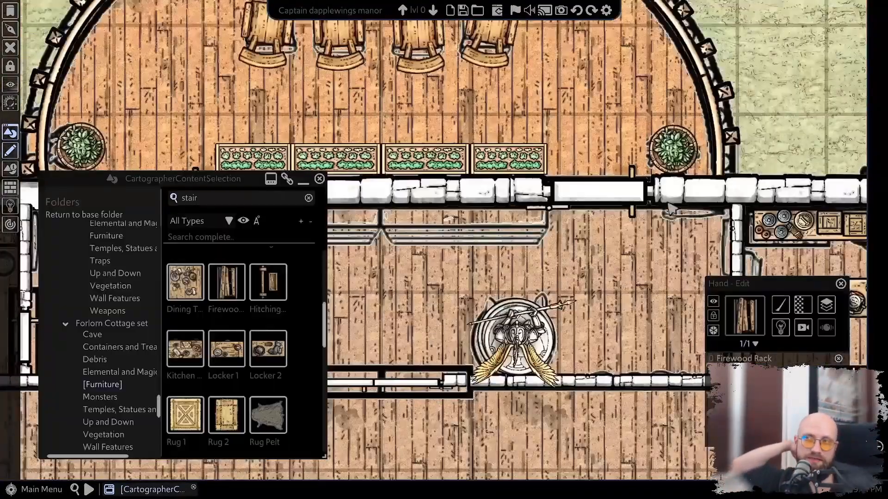
left_click_drag(393, 273, 801, 229)
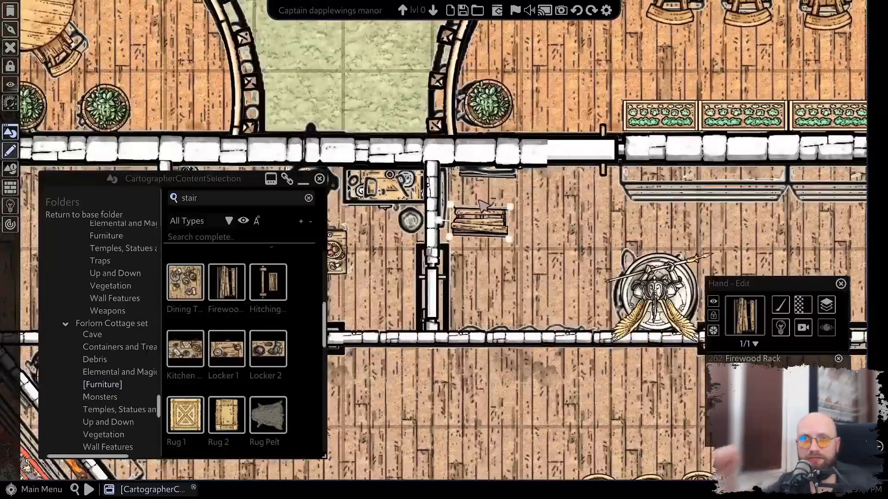
left_click(468, 217)
left_click_drag(463, 213, 435, 195)
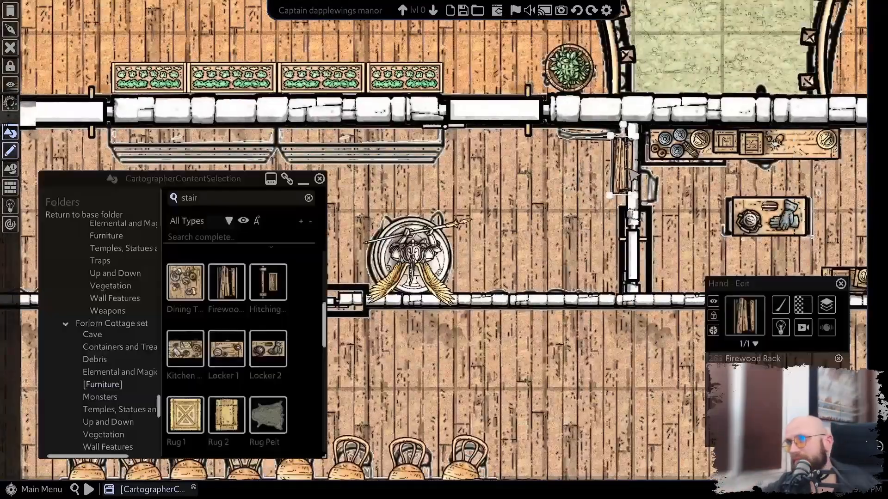
key("Delete")
Line the central hall's north wall with Bookcase pieces from the Dungeons furniture over the sketched shelves.
scroll(633, 175, "down", 1)
left_click_drag(508, 204, 688, 184)
scroll(233, 370, "up", 4)
scroll(233, 370, "down", 10)
scroll(111, 296, "up", 2)
left_click(109, 293)
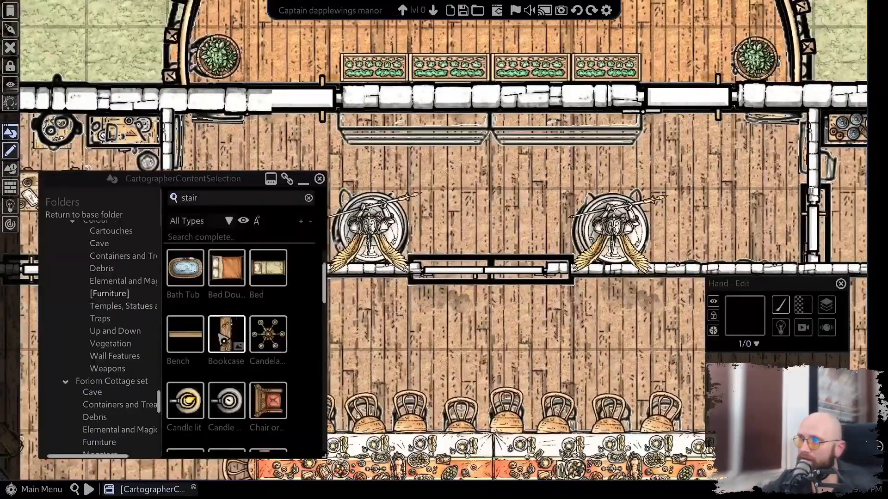
left_click(219, 335)
left_click_drag(419, 118, 421, 170)
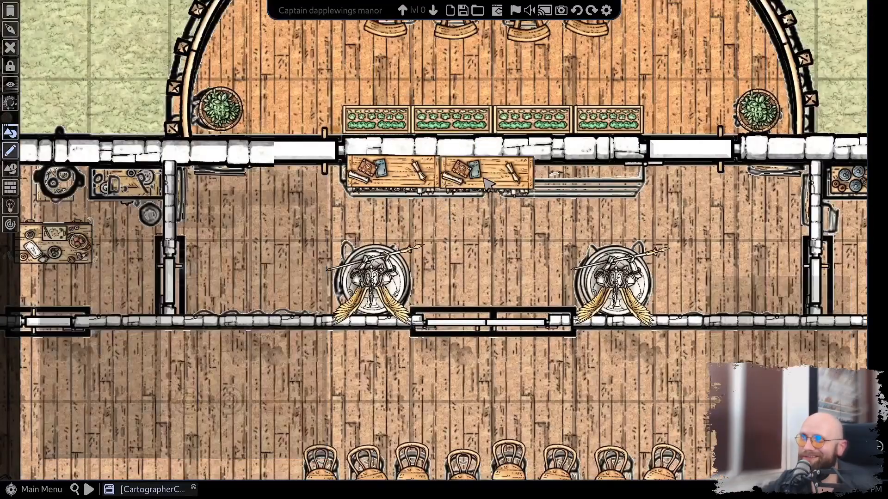
scroll(231, 347, "down", 5)
left_click_drag(352, 323, 539, 273)
scroll(540, 273, "down", 8)
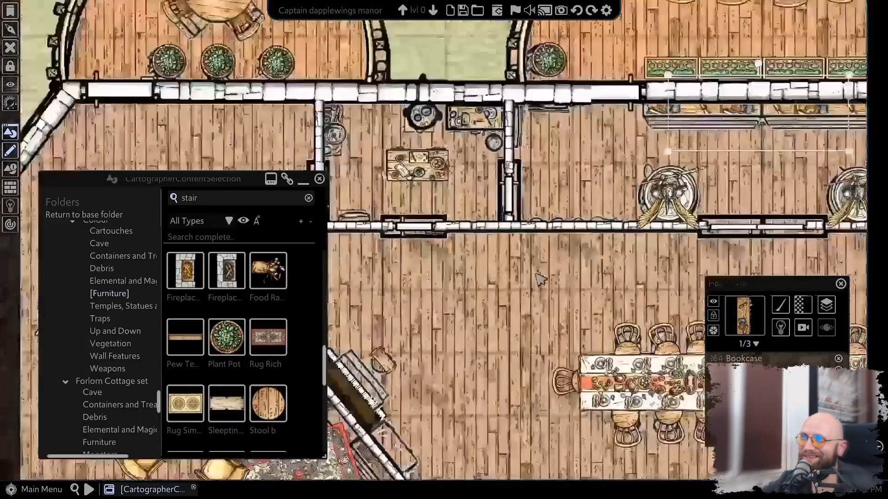
Place a Table round w Chairs over the sketched round table in the second floor's easternmost southern room.
left_click(618, 277)
scroll(565, 222, "up", 6)
left_click_drag(565, 192, 454, 377)
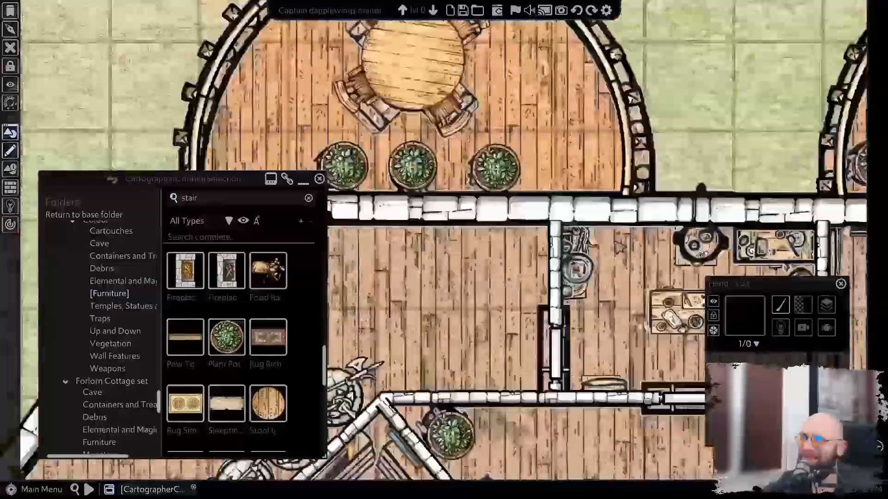
left_click_drag(684, 393, 481, 236)
scroll(482, 236, "down", 3)
left_click_drag(509, 55, 329, 198)
scroll(767, 180, "up", 3)
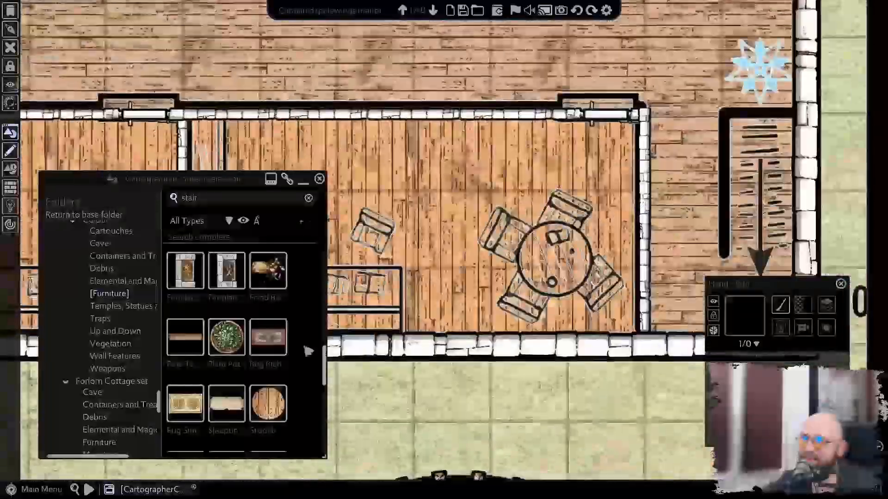
scroll(307, 348, "down", 1)
left_click(559, 238)
left_click_drag(351, 417, 832, 138)
left_click_drag(809, 70, 351, 208)
Copy the wooden staircase and its edges and paste them over the sketched east staircase on the second floor.
left_click_drag(342, 153, 204, 228)
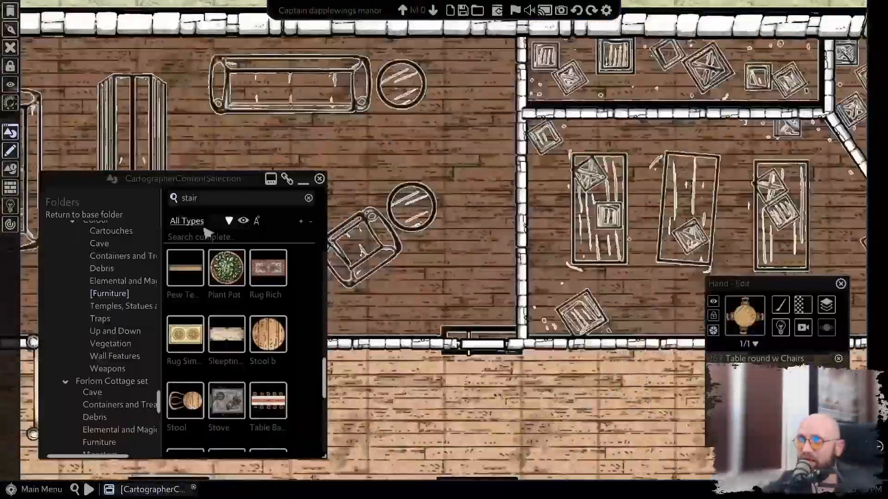
scroll(555, 231, "down", 2)
left_click_drag(739, 232, 370, 277)
left_click_drag(455, 363, 636, 109)
left_click(555, 295)
left_click_drag(601, 370, 508, 416)
key("ctrl+c")
key("ctrl+v")
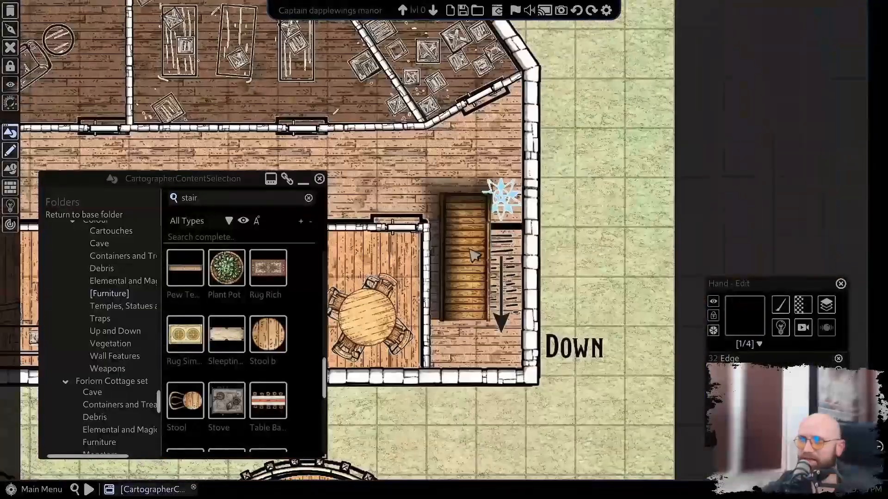
left_click_drag(474, 262, 503, 307)
Paste another staircase copy over the second floor's sketched west staircase and align its position and shadow edges.
left_click_drag(370, 277, 647, 259)
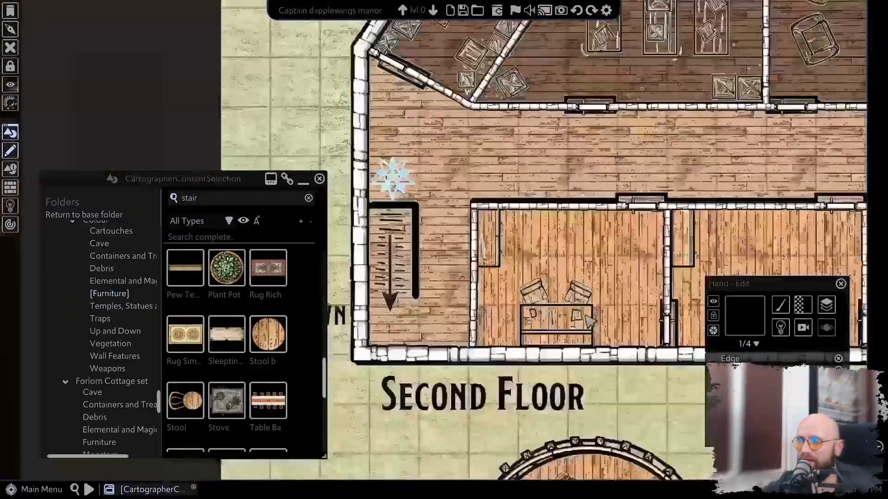
left_click_drag(416, 139, 451, 107)
key("ctrl+v")
left_click_drag(508, 184, 488, 214)
left_click_drag(416, 216, 458, 231)
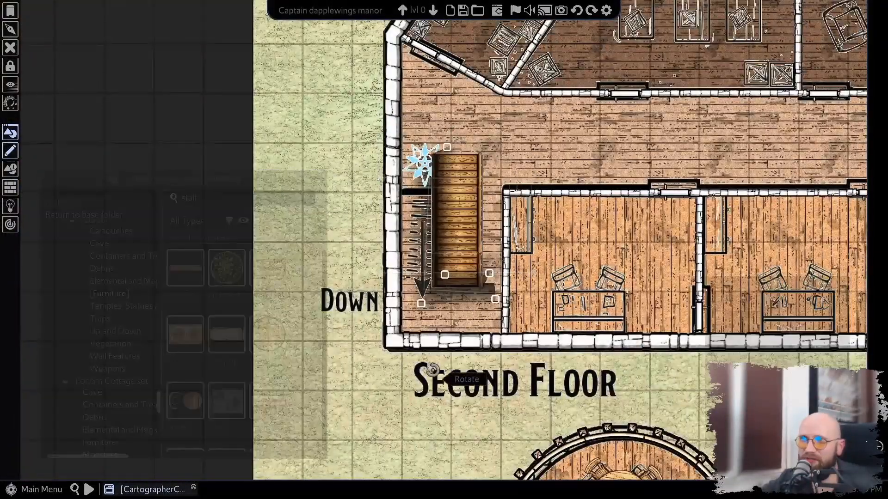
scroll(448, 278, "up", 2)
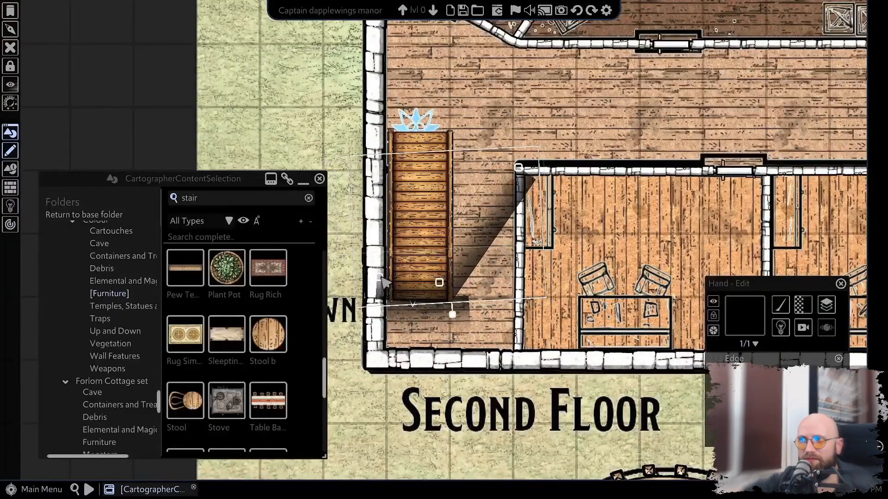
mouse_move(464, 314)
left_mouse_down()
mouse_move(437, 290)
mouse_move(462, 303)
left_mouse_up()
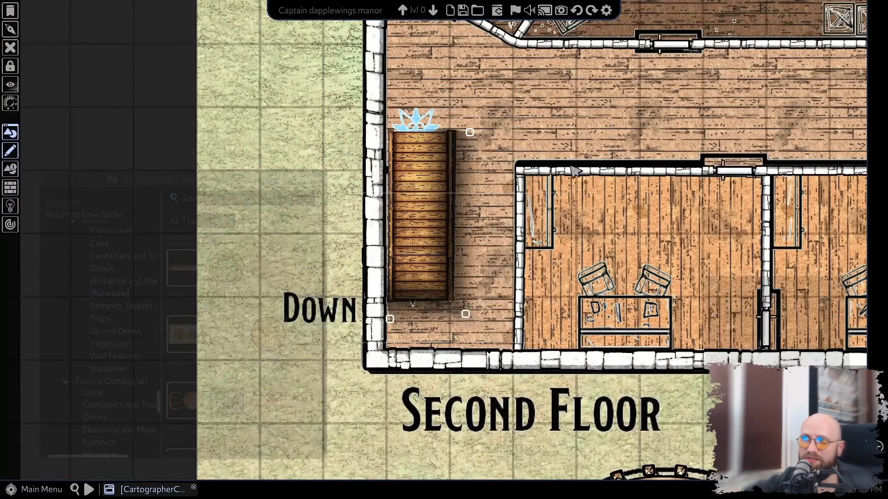
right_click(573, 171)
Place a Workbench Alchemy w Chair over the sketched desk in the westernmost southern room and a Stool over the adjacent chair.
scroll(573, 171, "down", 5)
scroll(291, 393, "up", 6)
scroll(268, 366, "down", 5)
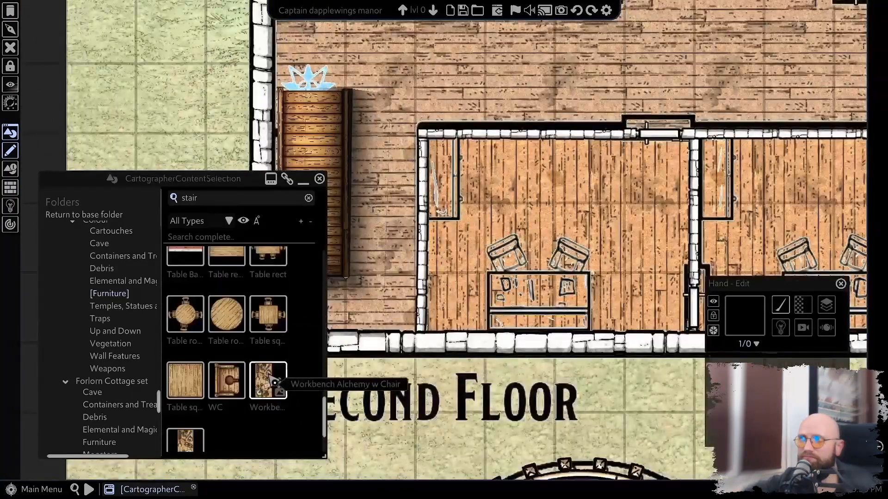
scroll(221, 369, "up", 3)
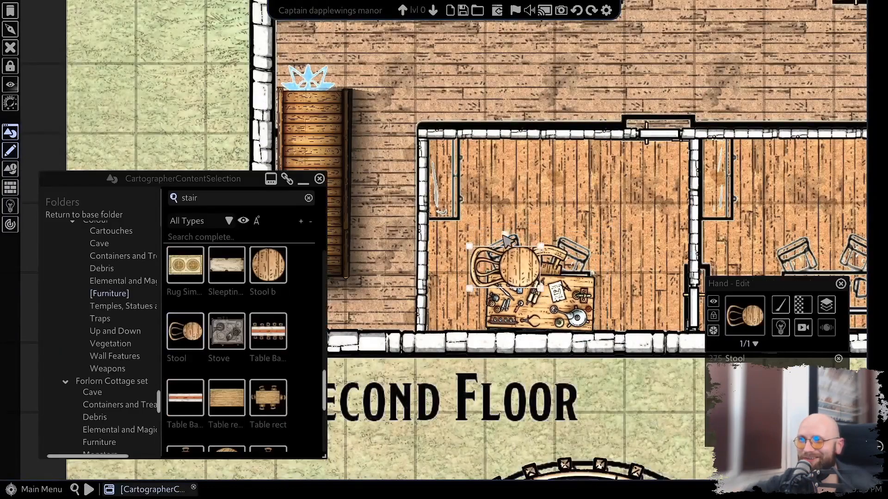
left_click_drag(505, 239, 506, 227)
left_click_drag(572, 422, 323, 344)
Place a Desk w Chair over the sketched desk in the second southern room from the west.
left_click_drag(195, 399, 307, 366)
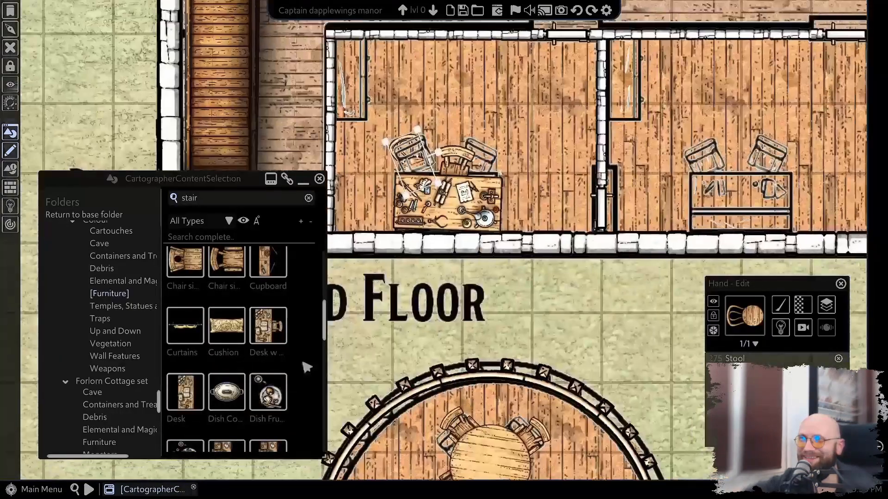
left_click_drag(555, 347, 254, 398)
left_click_drag(268, 326, 464, 242)
left_click_drag(465, 167, 377, 238)
left_click_drag(519, 175, 487, 202)
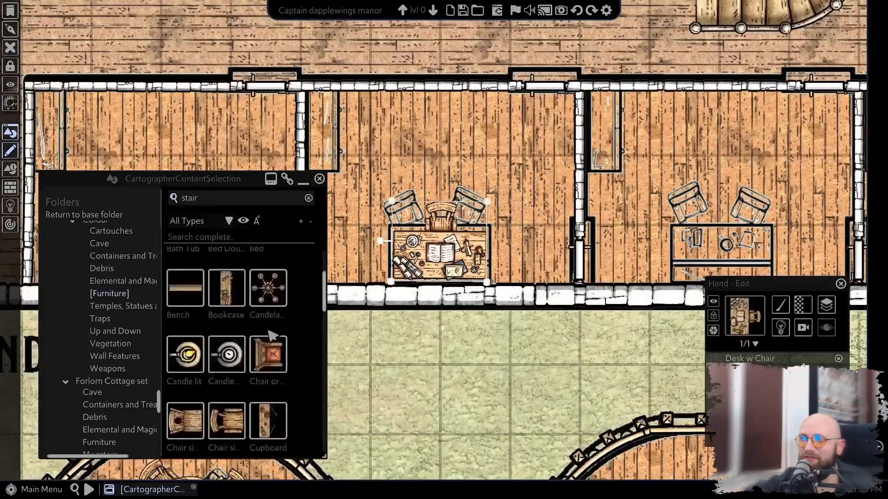
Place a Writing Desk from the Forlorn Cottage furniture over the sketched desk in the third southern room and fit its size.
left_click_drag(418, 365, 370, 382)
scroll(137, 376, "down", 3)
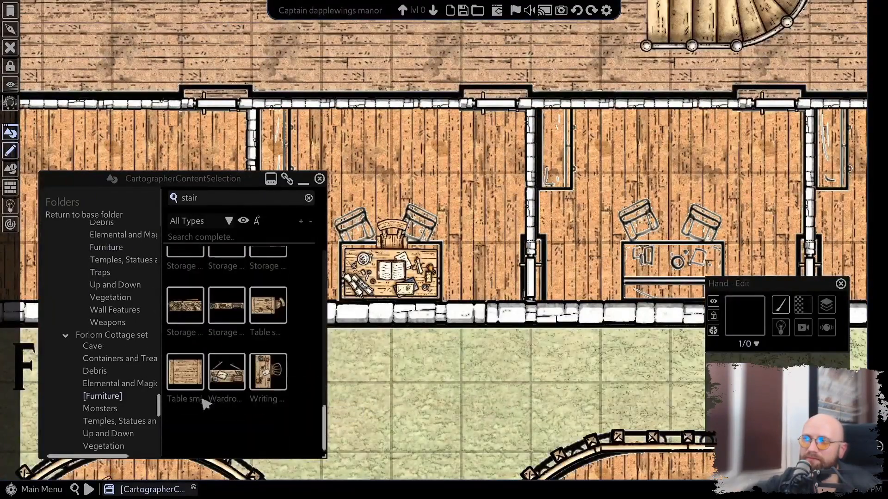
left_click_drag(268, 372, 702, 261)
left_click_drag(601, 379, 461, 392)
left_click_drag(551, 257, 591, 223)
Place a workbench with chair and a desk with chair over the sketched desks in the next two rooms east, adding Chair 4 beside the last desk.
scroll(199, 375, "up", 5)
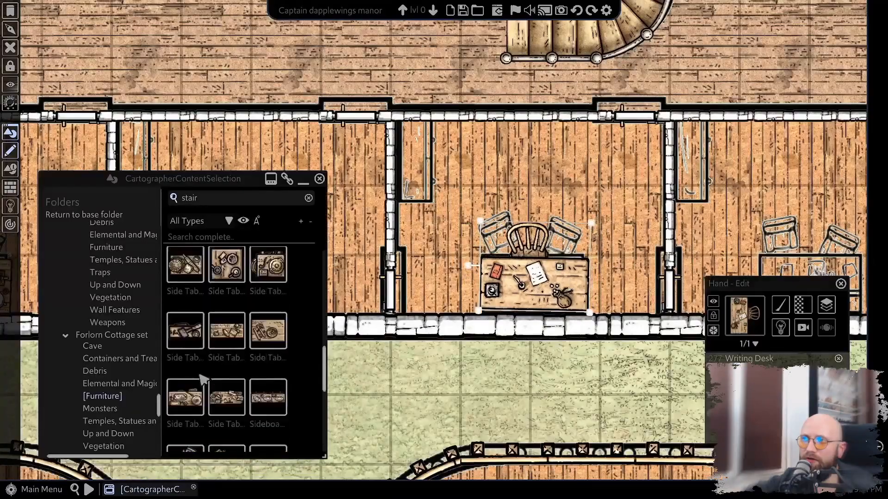
left_click_drag(589, 262, 444, 172)
left_click_drag(647, 178, 653, 262)
left_click_drag(268, 282, 656, 262)
left_click_drag(416, 370, 352, 324)
left_click(464, 234)
left_click_drag(671, 365, 370, 366)
left_click(444, 234)
left_click_drag(227, 347, 506, 238)
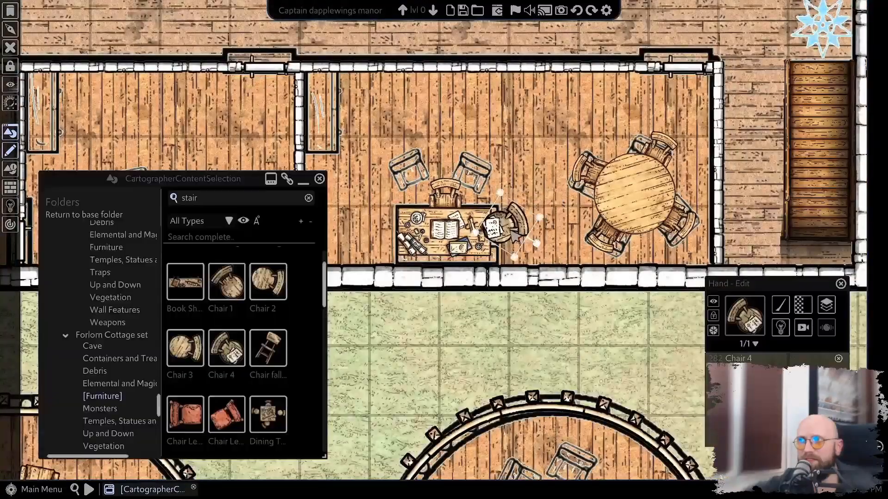
Try a sideboard and the Side Table Ruined from the Forlorn Cottage furniture as filling for the sketched wall cabinets.
scroll(516, 237, "down", 4)
left_click_drag(398, 259, 647, 259)
scroll(230, 373, "down", 8)
scroll(476, 208, "up", 5)
left_click_drag(268, 329, 536, 229)
left_click_drag(462, 228, 336, 205)
left_click_drag(358, 277, 832, 264)
left_click_drag(227, 329, 492, 203)
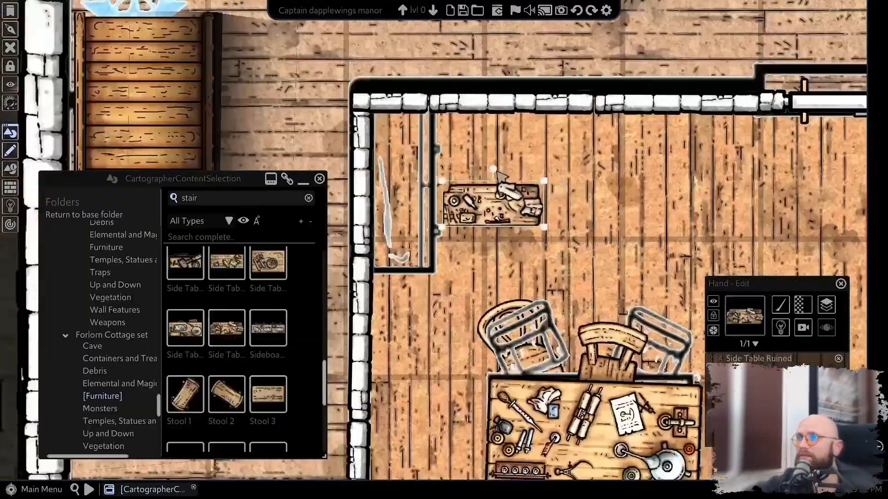
key("Delete")
Place two rotated side tables over the sketched cabinet in the westernmost southern room and dress it with Basket 4 and Storage Shelf 1.
scroll(263, 359, "up", 3)
left_click_drag(419, 229, 456, 228)
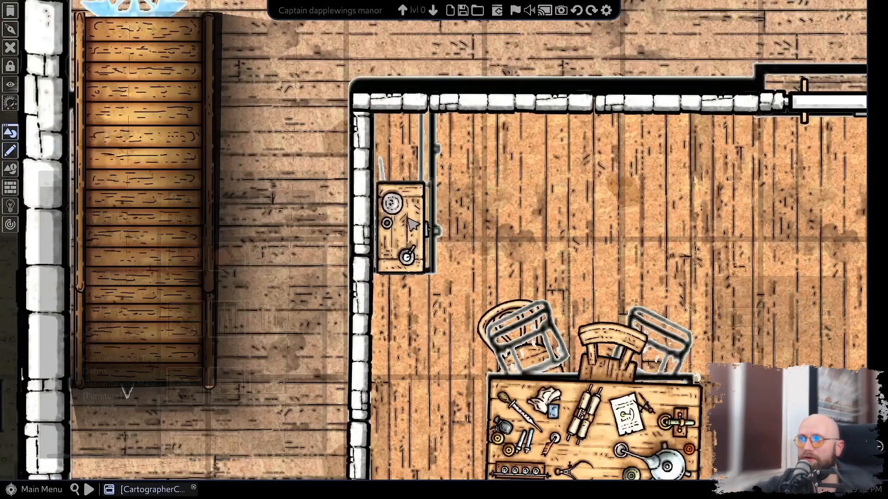
left_click_drag(407, 214, 409, 144)
left_click_drag(412, 232, 413, 253)
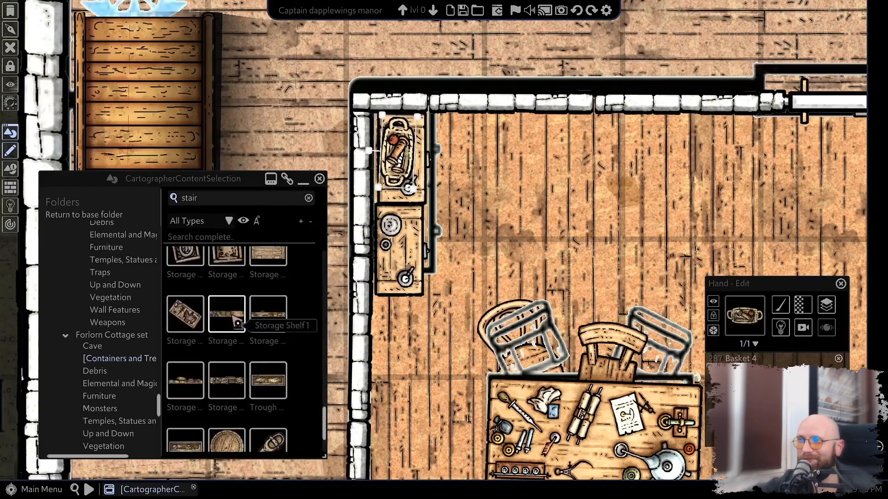
left_click(227, 314)
scroll(227, 347, "down", 3)
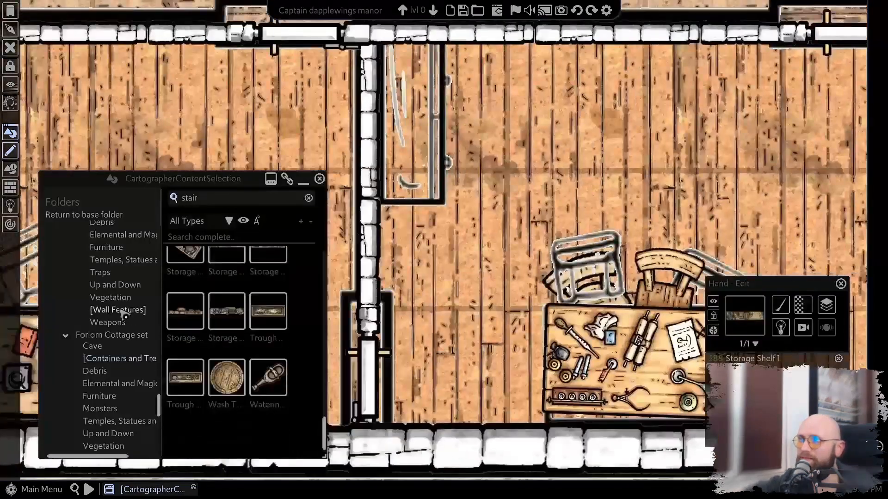
Place a Cupboard from the Dungeons furniture over the sketched wall cabinet in another southern room.
left_click(108, 317)
scroll(227, 323, "down", 1)
left_click(226, 322)
left_click(440, 163)
left_click_drag(493, 299, 469, 219)
scroll(434, 185, "down", 2)
scroll(268, 319, "down", 3)
left_click(268, 294)
left_click(431, 156)
left_click_drag(430, 154, 406, 120)
scroll(509, 185, "down", 3)
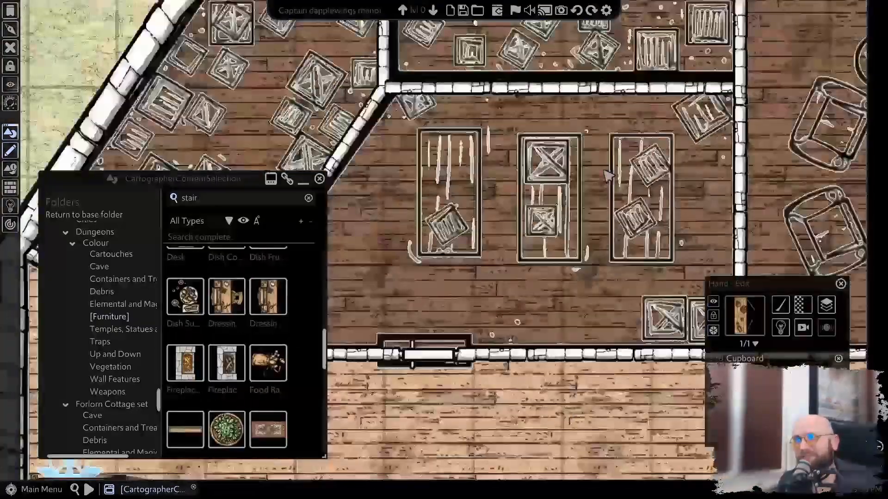
Place three chairless rectangular tables from the Dungeons furniture in the room with three sketched tables and turn them upright.
scroll(608, 176, "down", 2)
scroll(269, 381, "down", 5)
left_click(226, 294)
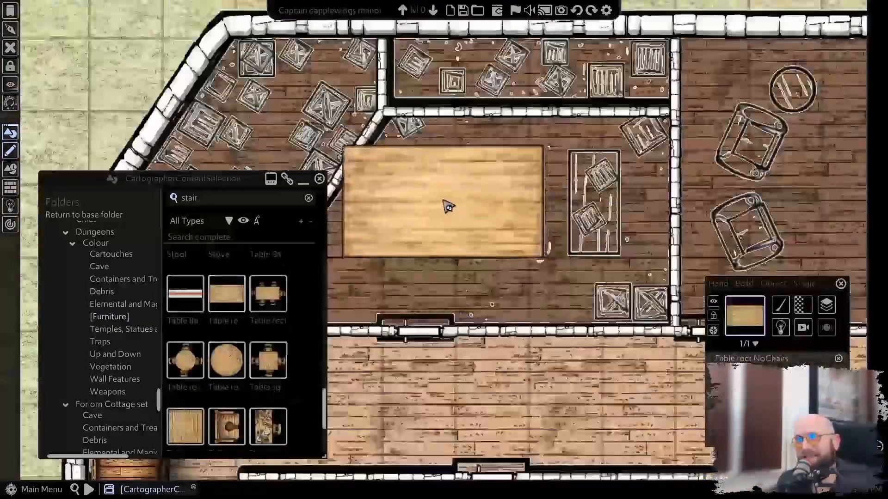
left_click(441, 202)
left_click(516, 201)
left_click(586, 199)
left_click_drag(586, 134, 653, 200)
left_click(419, 180)
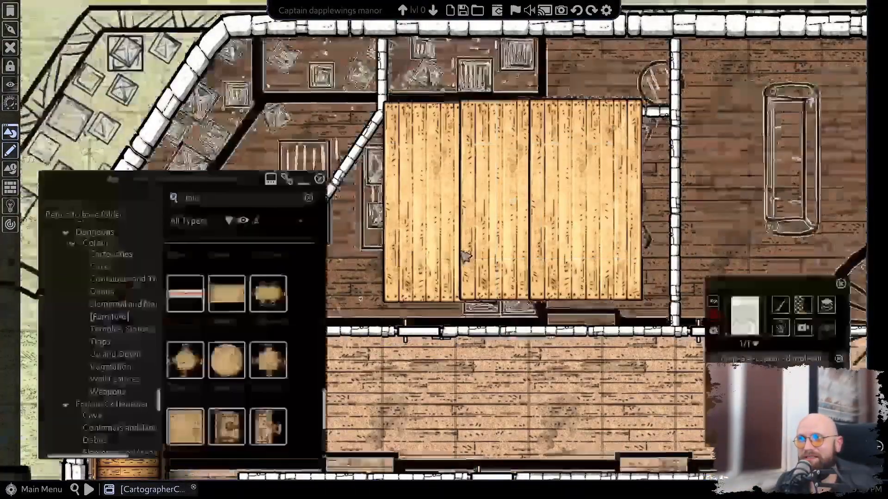
Scale the three tables down and align them with the sketches, repeating them over the sketched tables in the eastern room.
left_click_drag(686, 142, 599, 172)
left_click_drag(442, 202, 438, 198)
left_click_drag(513, 199, 519, 203)
left_click_drag(581, 188, 591, 190)
left_click_drag(556, 202, 556, 201)
left_click(455, 199)
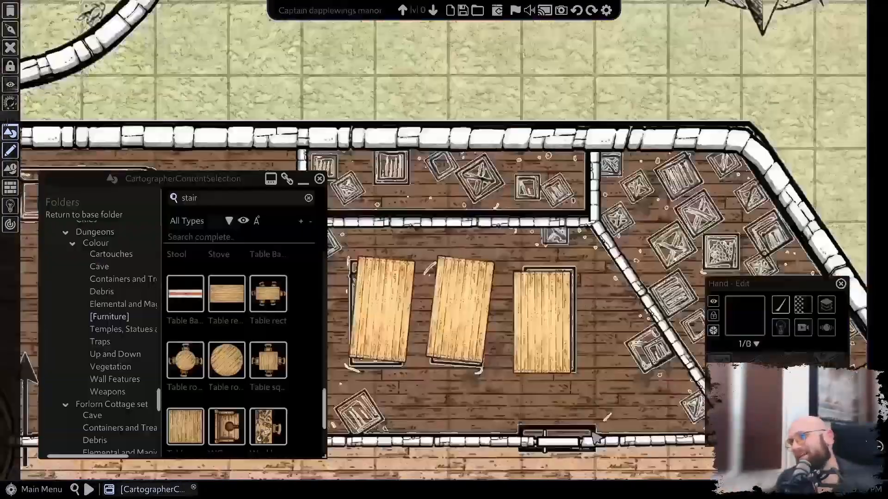
left_click_drag(596, 439, 685, 387)
scroll(583, 194, "up", 2)
left_click(582, 194)
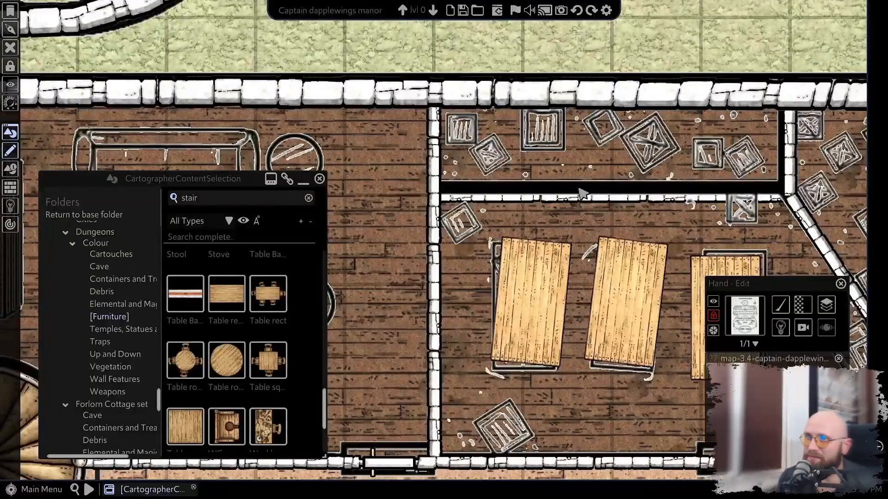
Place armchairs over the sketched chairs in the central sitting room and line up armchair copies along the sketched vertical sofa.
scroll(494, 196, "up", 1)
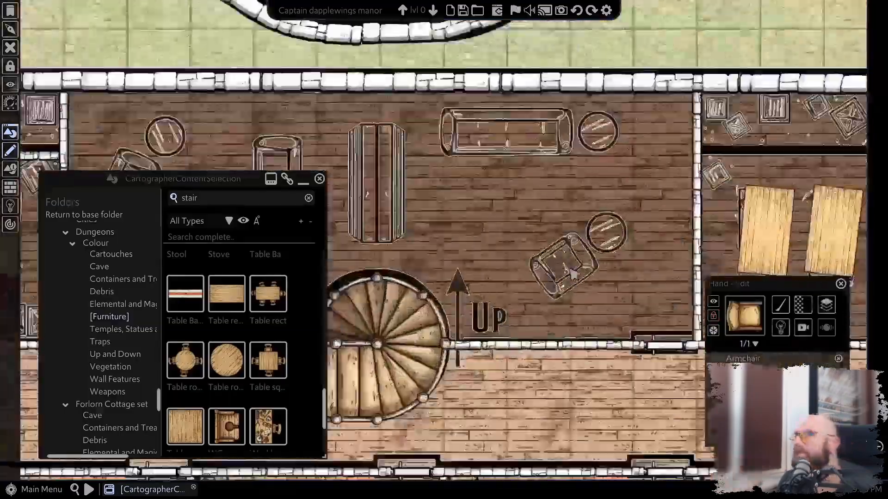
left_click(505, 254)
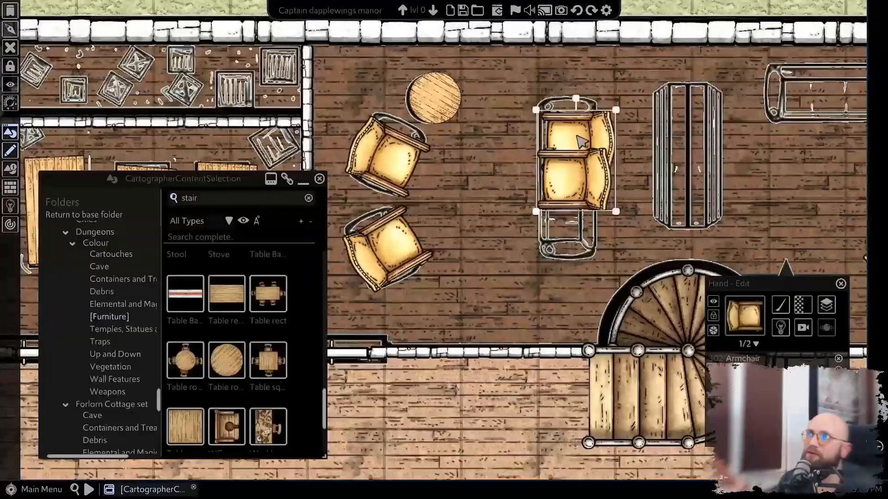
left_click_drag(574, 123, 560, 111)
mouse_move(587, 186)
left_mouse_down()
mouse_move(589, 170)
mouse_move(576, 193)
left_mouse_up()
scroll(566, 155, "up", 4)
key("ctrl+v")
key("ctrl+v")
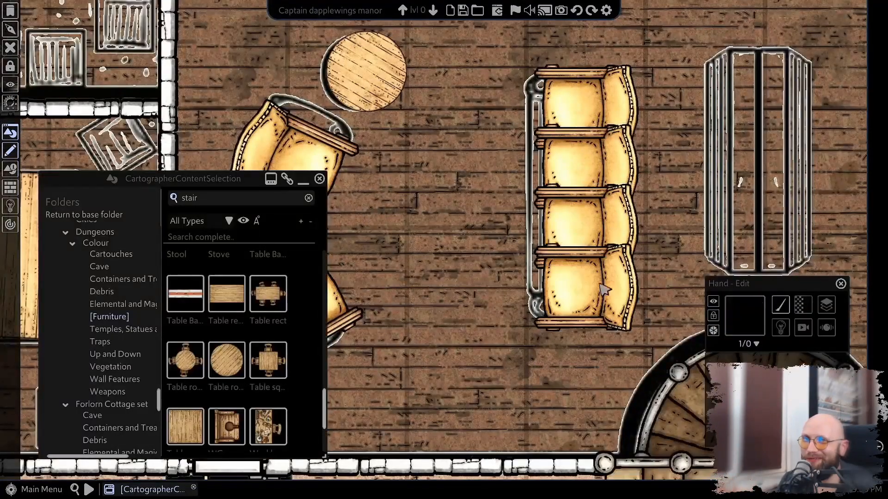
Close up three armchairs into a sofa over the sketch and delete the surplus fourth armchair.
left_click_drag(588, 288, 588, 311)
left_click_drag(578, 104, 401, 77)
left_click(599, 158)
left_click_drag(599, 157, 598, 136)
left_click(405, 79)
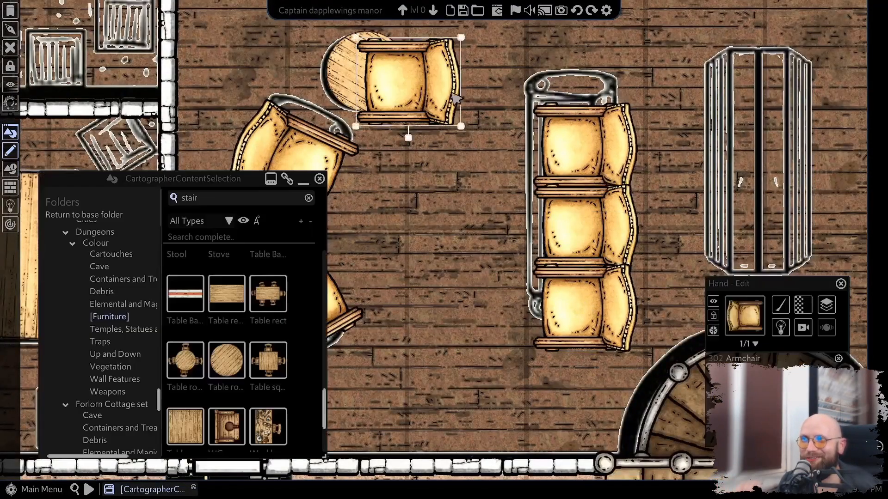
key("Delete")
Browse the Dungeons, Forlorn Cottage and Schleyscapes asset folders for a piece to cover the sofa's inner armrests.
scroll(227, 436, "up", 2)
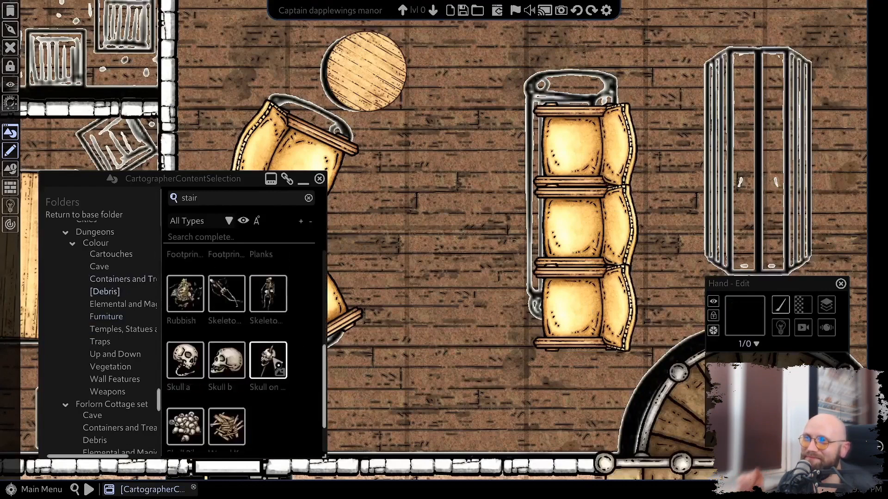
scroll(122, 296, "down", 2)
left_click(123, 273)
left_click(105, 419)
scroll(246, 384, "down", 3)
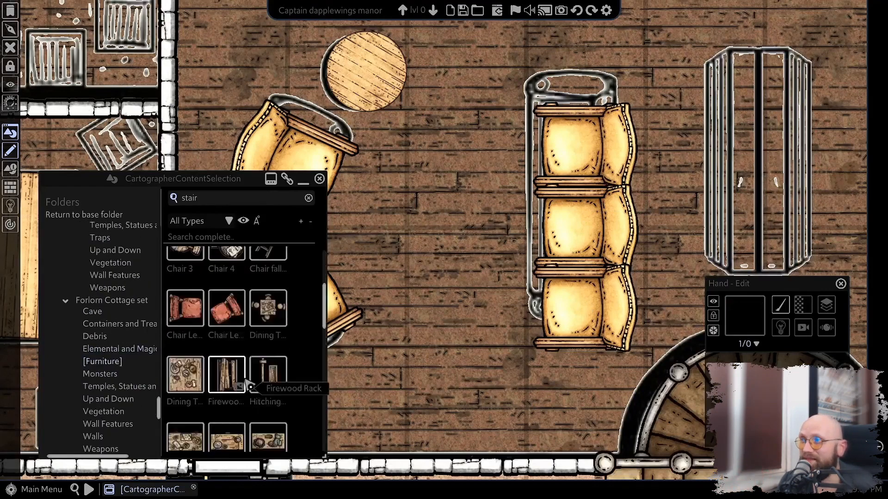
left_click(119, 386)
scroll(121, 384, "down", 1)
left_click(111, 366)
scroll(231, 356, "down", 3)
scroll(113, 356, "down", 1)
left_click(99, 332)
scroll(111, 356, "down", 1)
left_click(102, 360)
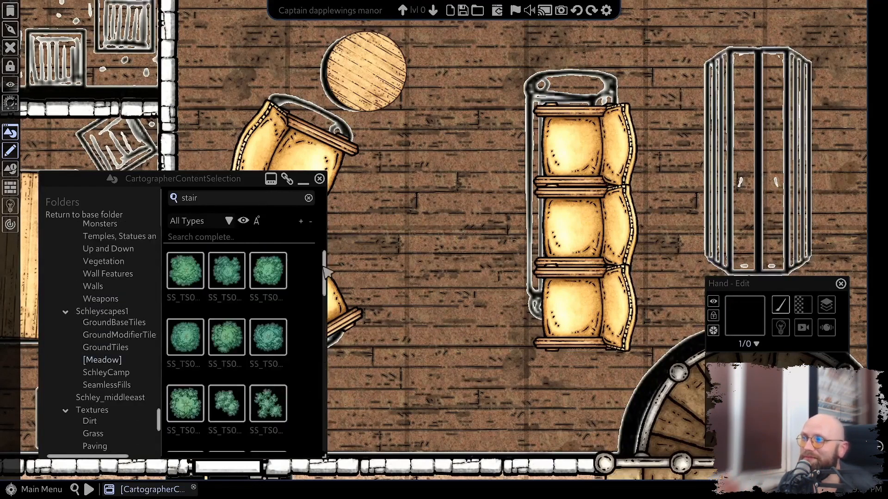
scroll(113, 355, "up", 3)
Cover the sofa's seats with copies of Rug 2 from the Forlorn Cottage furniture.
left_click(111, 351)
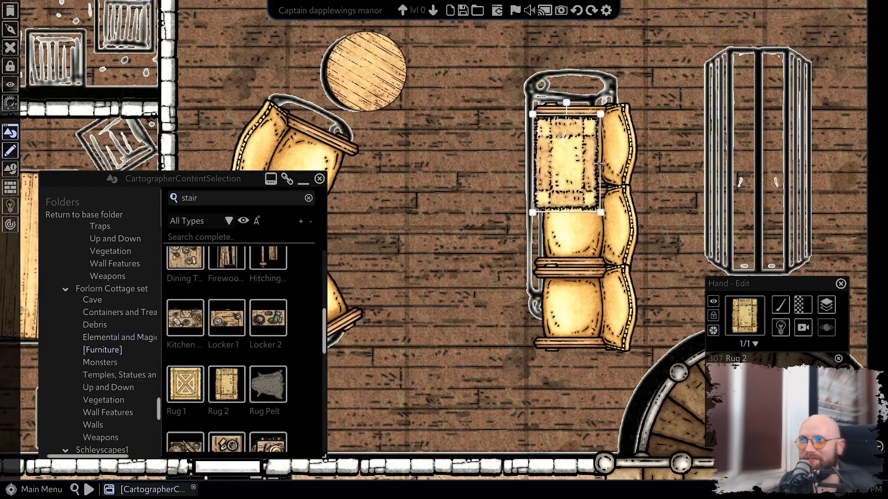
key("ctrl+c")
key("ctrl+v")
left_click_drag(566, 241, 566, 203)
key("ctrl+v")
Duplicate the finished sofa and rotate the copy over the sketched horizontal sofa by the north wall.
scroll(454, 241, "down", 3)
left_click_drag(467, 139, 550, 310)
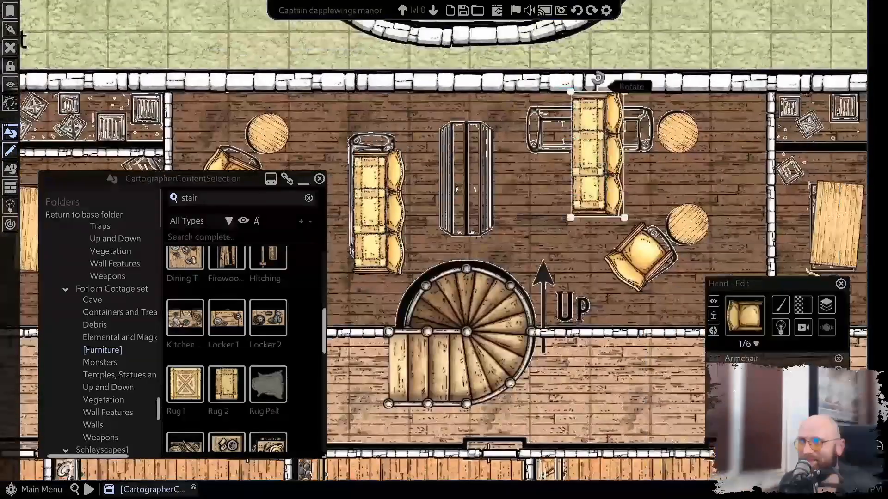
left_click(588, 134)
left_click(377, 204)
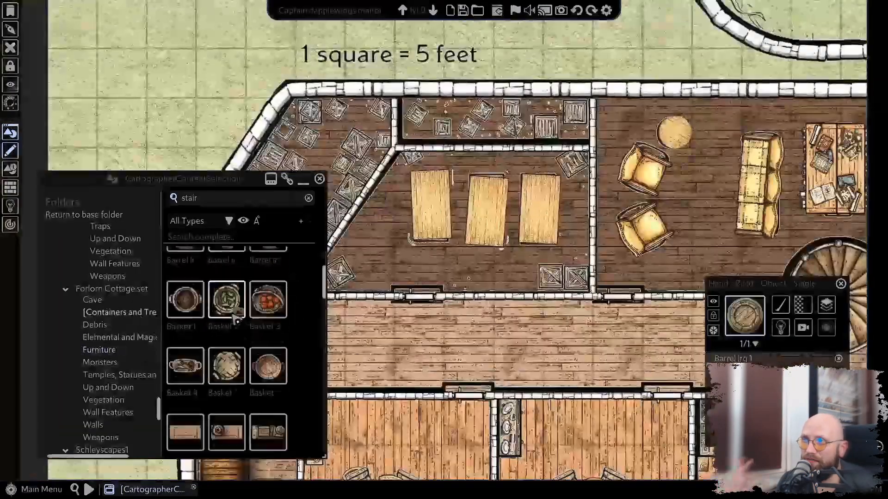
Search the asset library for "toy" to find items matching the sketches in the attic.
scroll(200, 361, "down", 5)
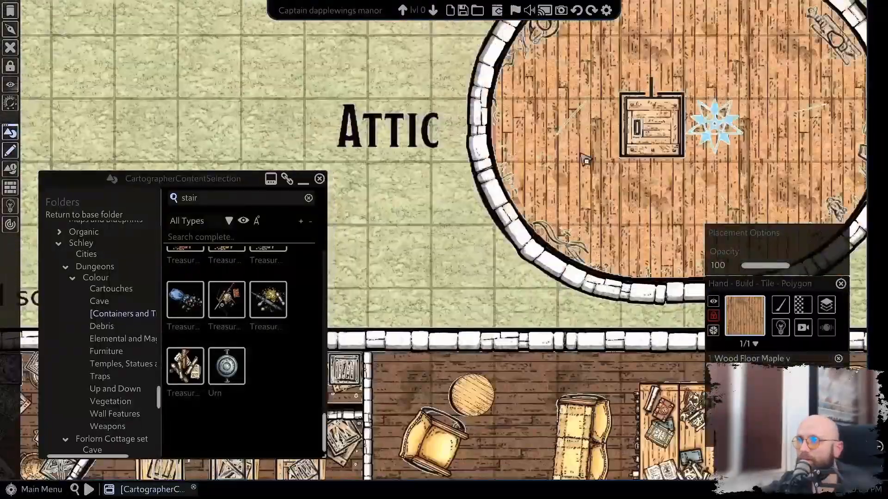
scroll(276, 356, "up", 5)
scroll(276, 357, "up", 5)
scroll(98, 372, "up", 5)
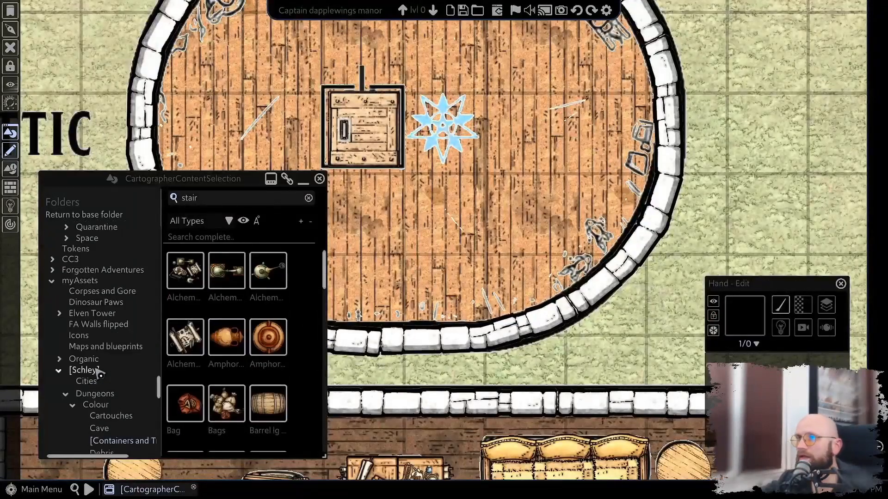
scroll(98, 373, "down", 1)
left_click(210, 196)
type("toy")
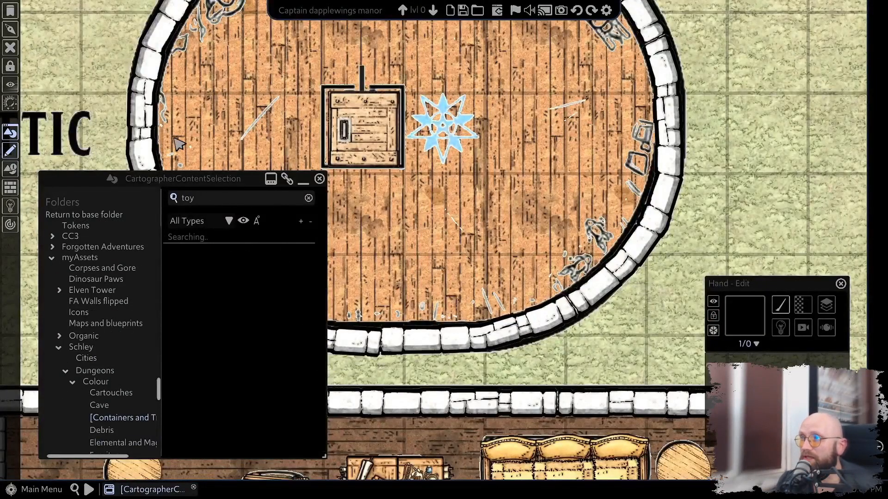
Search the asset library for "doll" and repeat the "toy" search while comparing with the sketched attic figures.
scroll(499, 106, "down", 3)
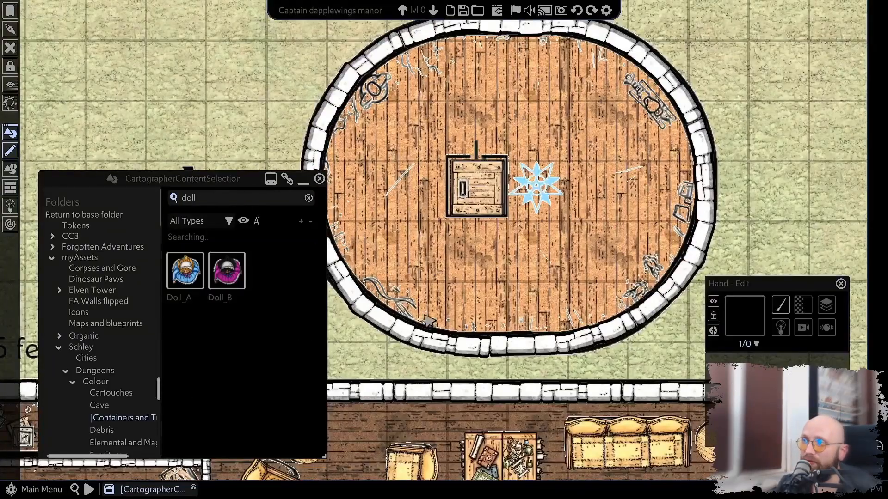
scroll(429, 320, "down", 5)
left_click_drag(429, 320, 590, 180)
scroll(590, 180, "up", 5)
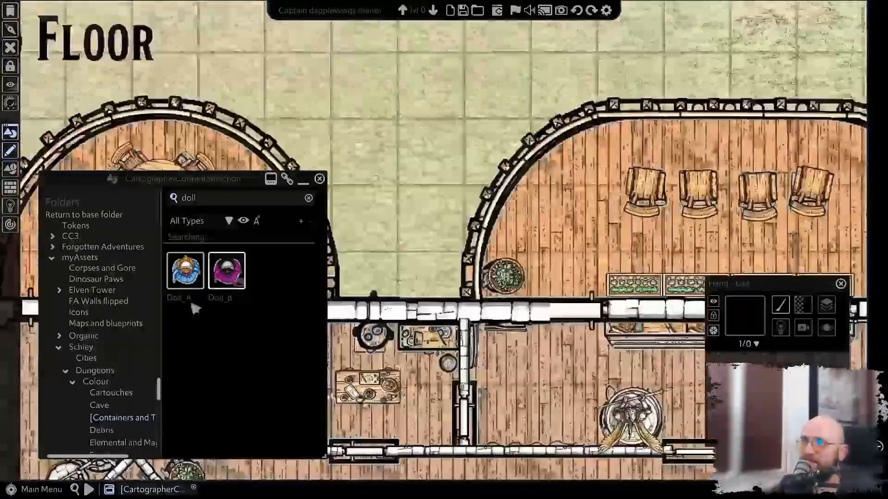
double_click(206, 193)
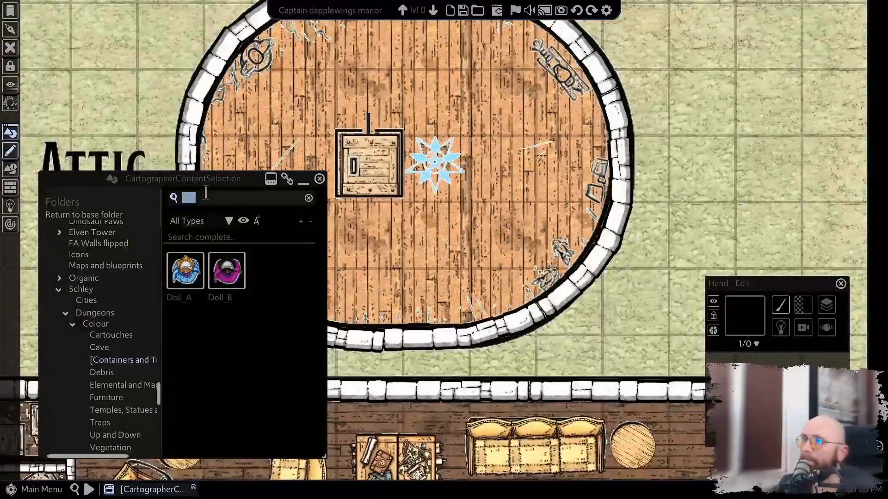
left_click(483, 207)
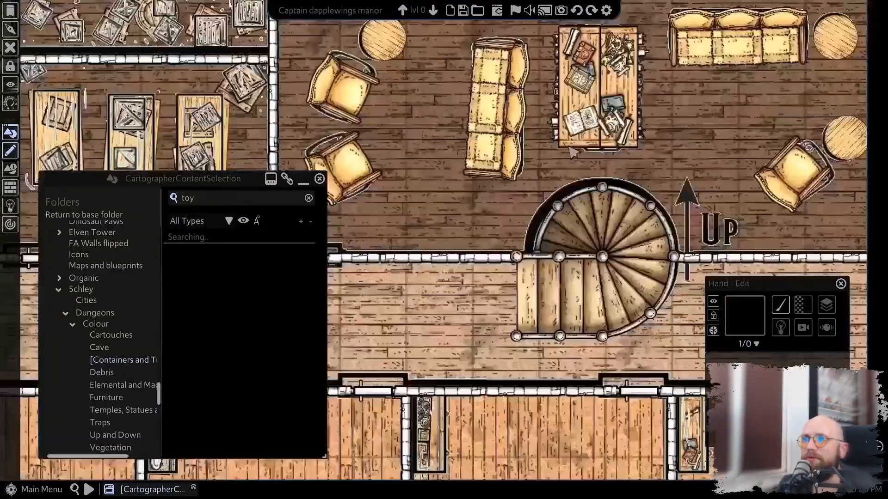
Search the library for "child" and browse down to the Dungeons Debris folder for assets resembling the attic sketches.
scroll(448, 225, "down", 5)
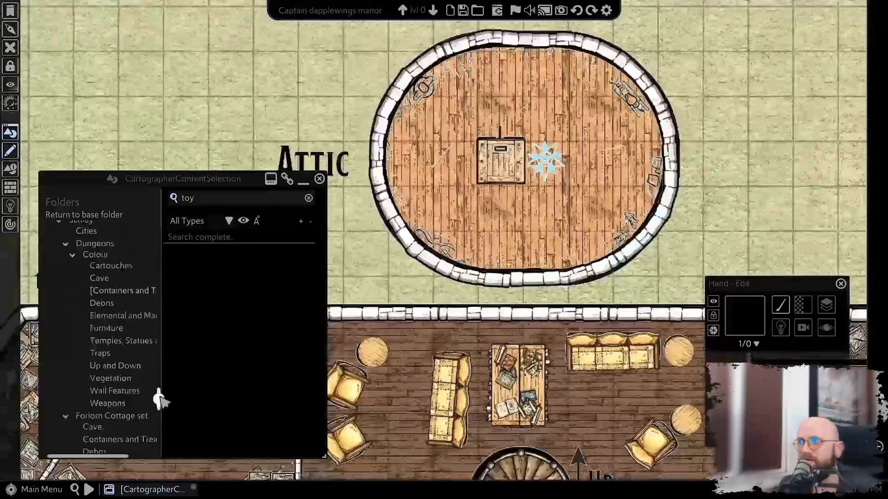
scroll(158, 396, "down", 15)
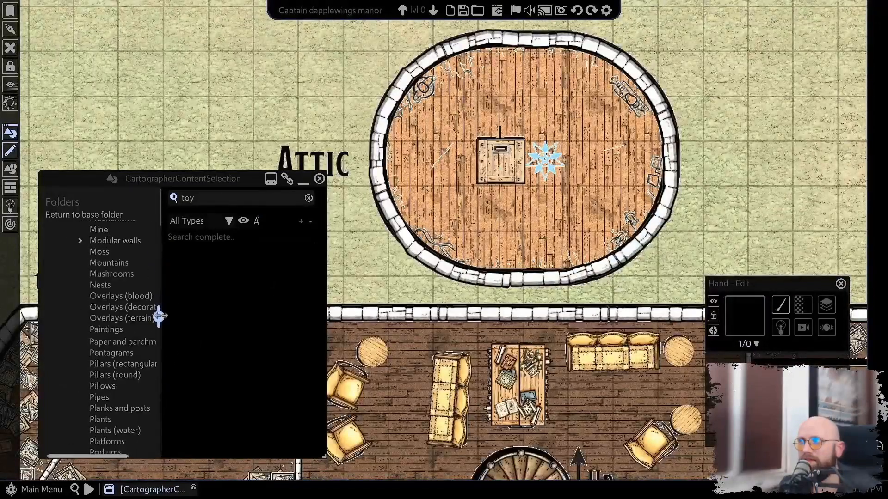
scroll(158, 316, "down", 15)
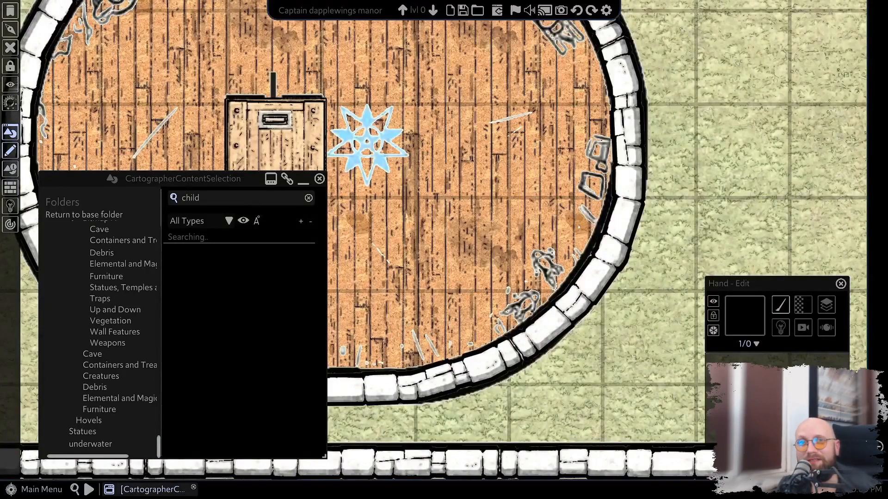
left_click(143, 375)
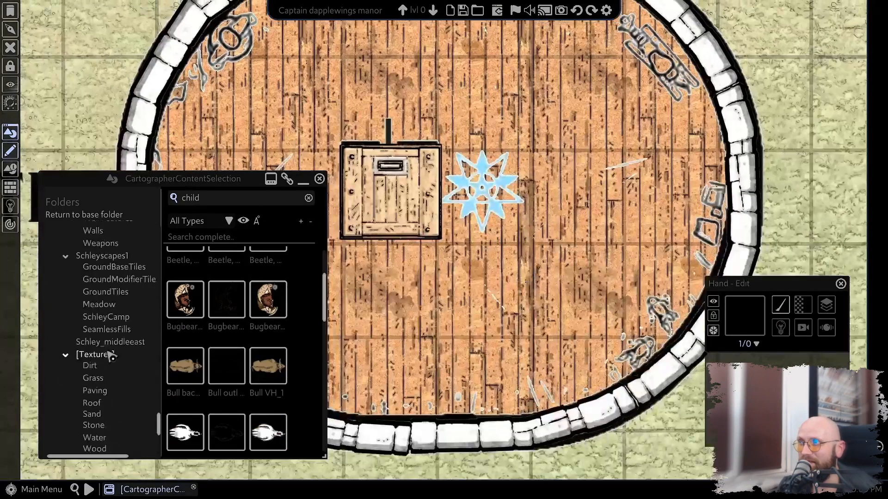
scroll(114, 355, "up", 3)
left_click(105, 316)
scroll(228, 328, "down", 8)
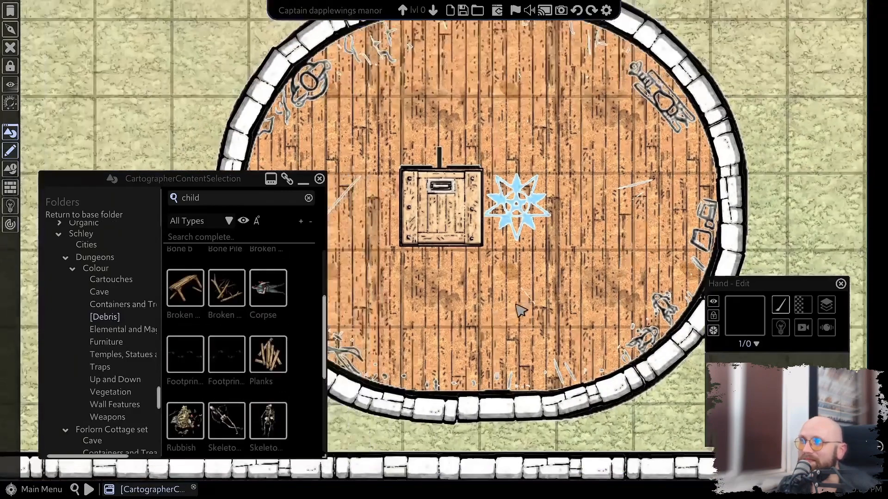
Search the library for "rocking" and place Rocking_Horse_B over the sketched rocking horse by the attic's northeast wall.
left_click(208, 199)
type("rocking")
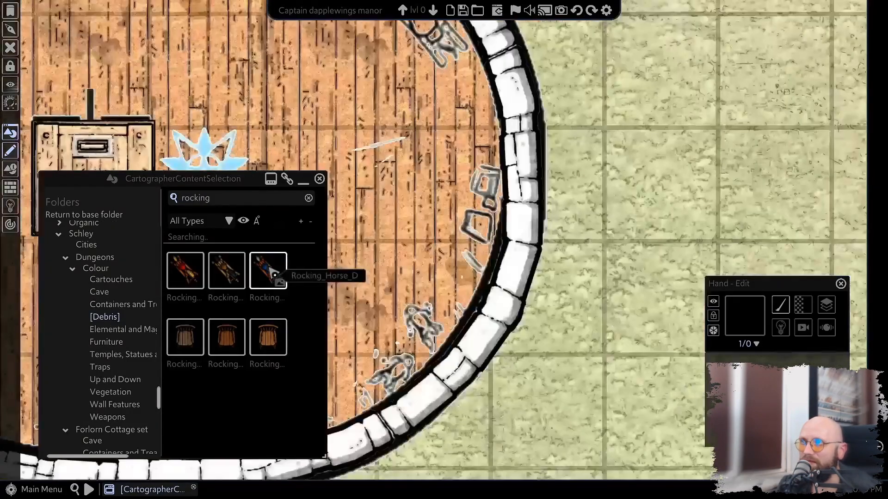
left_click(273, 271)
Check the placed rocking horse's asset location in its content properties.
left_click(10, 169)
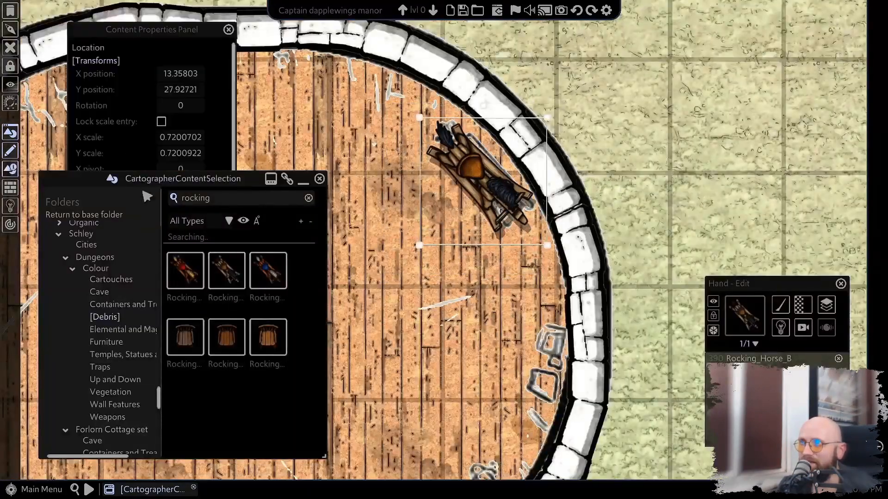
left_click_drag(144, 181, 163, 182)
left_click(91, 48)
left_click(228, 30)
Open the _Old_Toys folder inside the Toys category of the Forgotten Adventures assets.
scroll(107, 376, "up", 6)
left_click(89, 342)
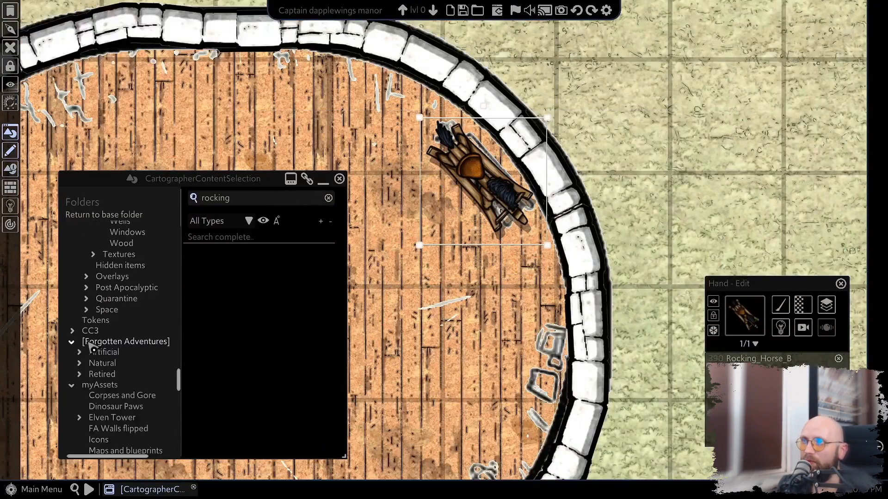
left_click(102, 353)
scroll(141, 349, "down", 1)
left_click(117, 362)
scroll(143, 344, "down", 4)
left_click(119, 246)
scroll(127, 366, "down", 5)
left_click(119, 351)
left_click(138, 362)
scroll(259, 352, "down", 3)
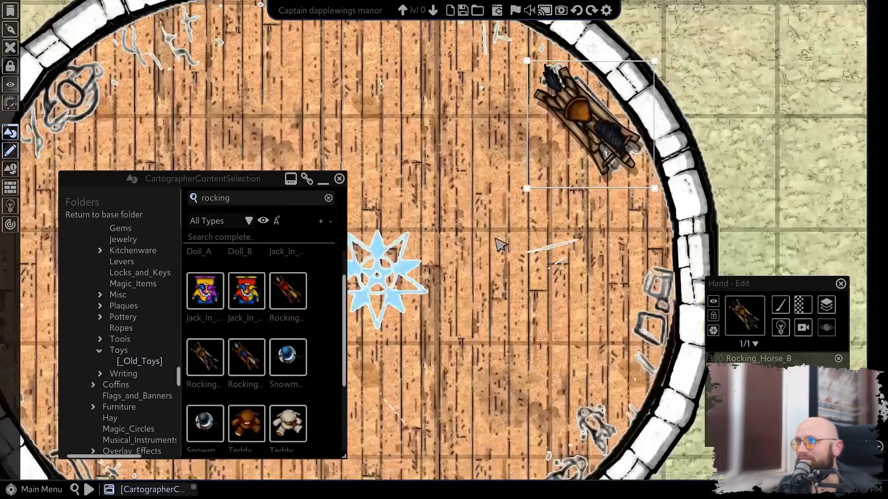
Place Teddy_Bear_A over the sketched toy by the attic's southeast wall, adjusting its size and rotation to the sketch.
left_click(247, 355)
scroll(509, 259, "up", 2)
left_click(510, 252)
left_click_drag(411, 153, 487, 230)
left_click_drag(510, 215, 541, 271)
left_click_drag(510, 252, 518, 251)
Browse the Toys folder and its neighbouring Forgotten Adventures folders, including Flags_and_Banners, for more attic items.
left_click(134, 352)
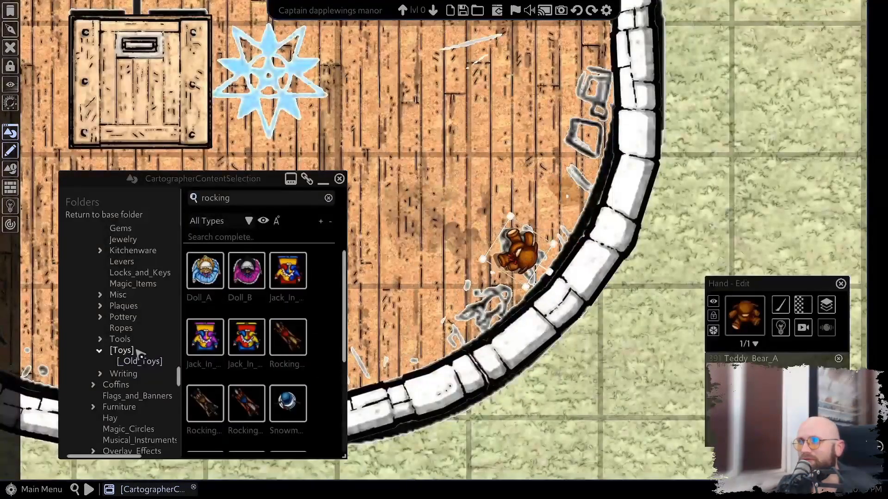
scroll(127, 370, "down", 6)
left_click(104, 317)
left_click(130, 329)
left_click(138, 353)
scroll(138, 337, "down", 1)
left_click(137, 316)
left_click(150, 349)
scroll(148, 340, "up", 6)
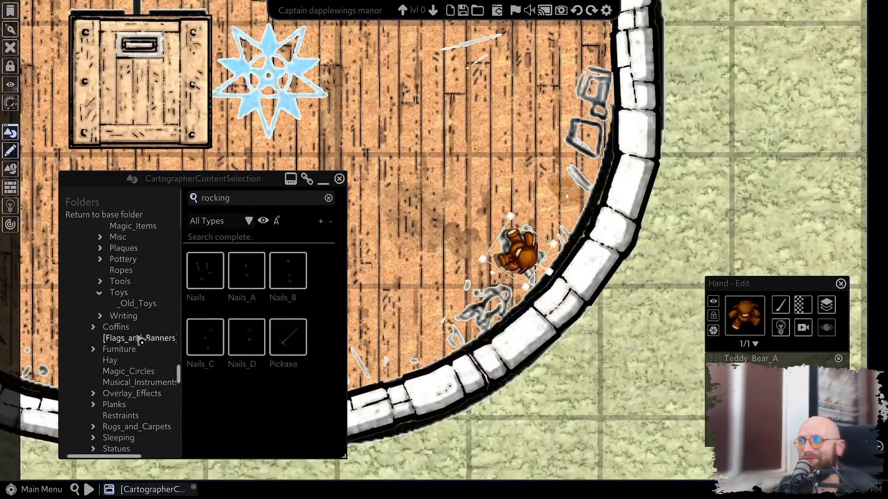
Place Tin_Soldier_A from the _Old_Toys folder among the sketched toys in the attic.
left_click(138, 305)
scroll(231, 365, "down", 3)
left_click(246, 387)
left_click(672, 241)
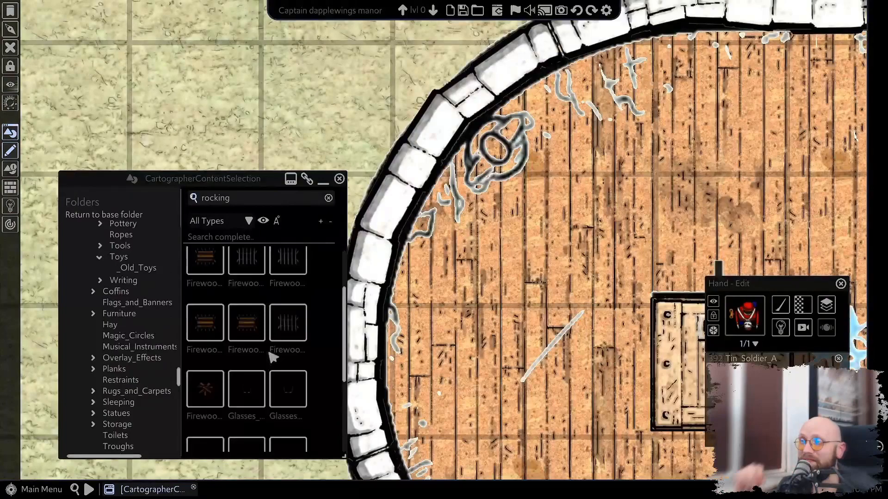
Browse the Furniture folder of the Dungeons Colour set for more attic items.
scroll(270, 354, "down", 3)
scroll(128, 305, "down", 10)
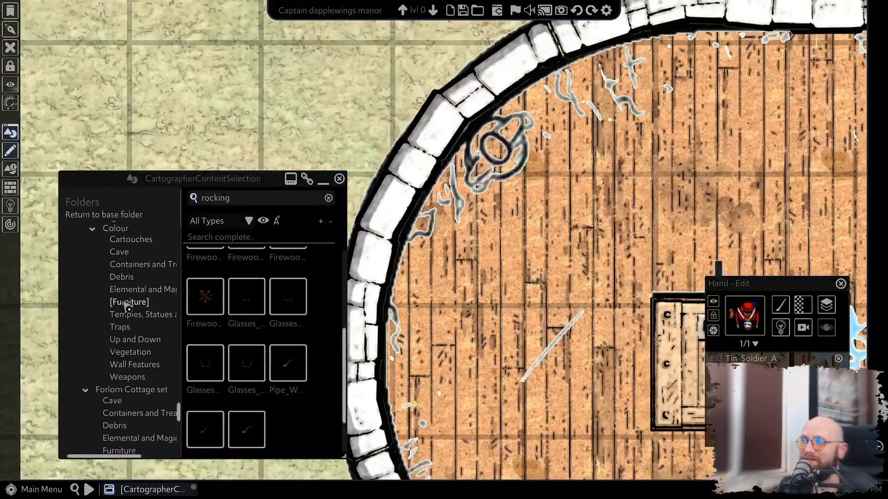
left_click(134, 314)
scroll(293, 367, "up", 5)
scroll(292, 368, "down", 5)
scroll(123, 283, "down", 2)
scroll(124, 284, "up", 3)
left_click(125, 279)
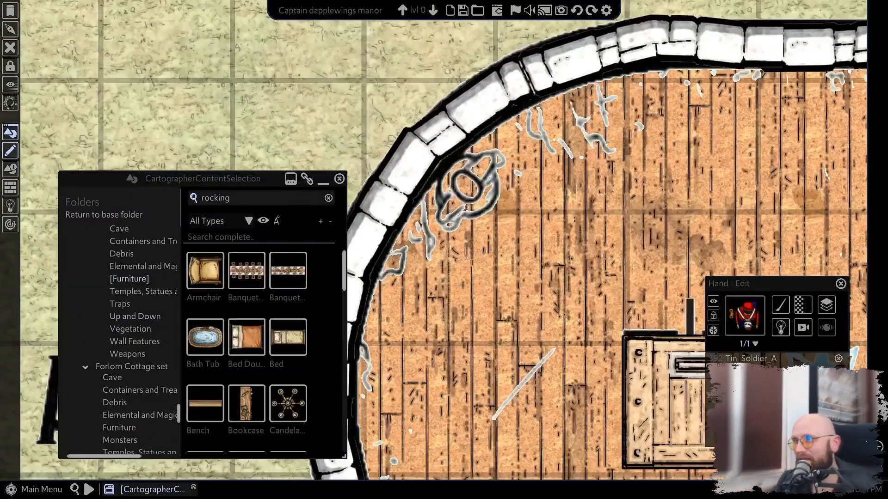
Search the assets for "dummy" and turn off the chroma key of the sketched reference map.
key("Return")
scroll(644, 171, "down", 5)
left_click(644, 170)
right_click(744, 309)
mouse_move(769, 348)
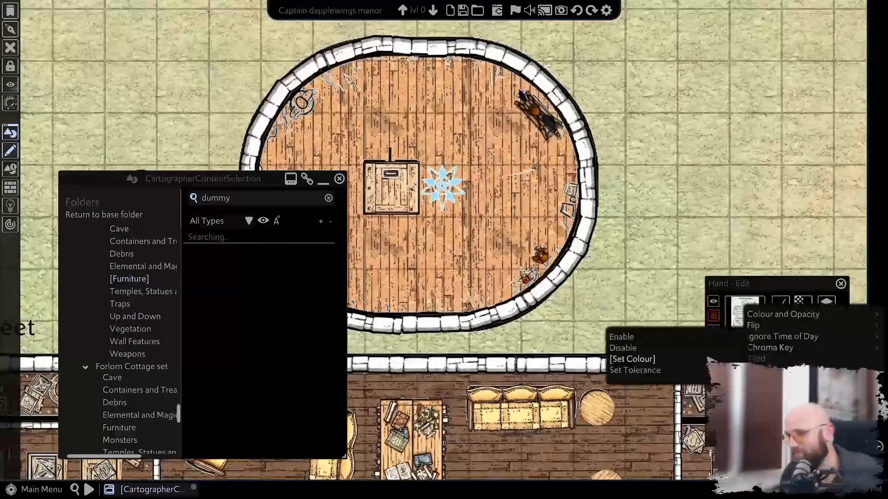
left_click(629, 359)
scroll(590, 268, "down", 5)
left_click_drag(589, 268, 578, 111)
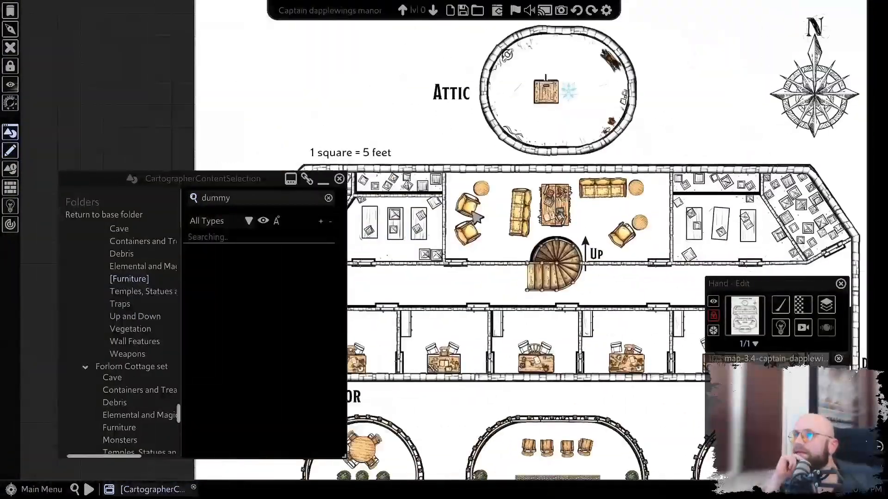
Place the Dummy asset over the sketched figure by the attic's northwest wall, matching its size and rotation to the sketch.
scroll(397, 233, "up", 5)
left_click_drag(397, 233, 573, 198)
scroll(573, 198, "down", 2)
left_click_drag(616, 29, 601, 277)
scroll(555, 259, "up", 5)
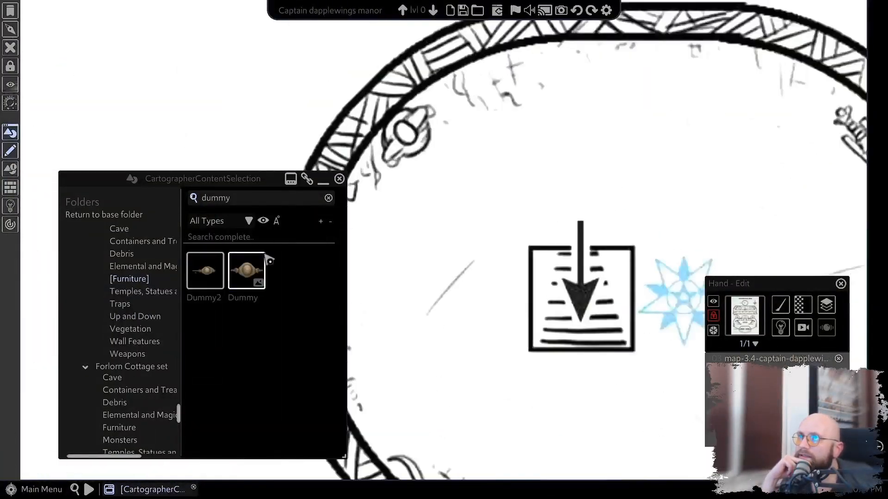
left_click(257, 268)
mouse_move(423, 156)
left_mouse_down()
mouse_move(359, 50)
mouse_move(343, 61)
left_mouse_up()
left_click_drag(565, 167, 510, 163)
left_click_drag(413, 190, 404, 177)
left_click_drag(497, 140, 479, 142)
scroll(556, 227, "down", 6)
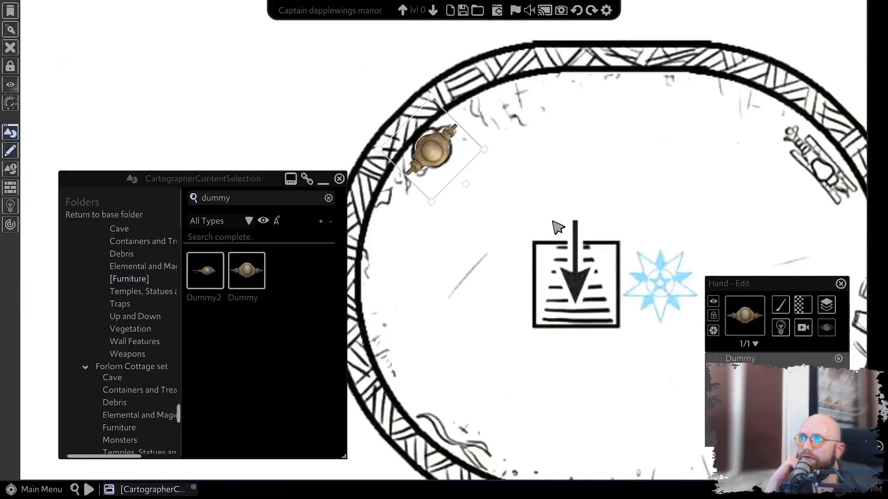
Turn the reference map's chroma key back on so its white background is transparent over the coloured floors.
left_click_drag(576, 380, 569, 67)
scroll(567, 272, "down", 2)
left_click(606, 416)
scroll(606, 462, "down", 1)
left_click(803, 304)
mouse_move(481, 250)
left_mouse_down()
mouse_move(464, 251)
mouse_move(483, 250)
left_mouse_up()
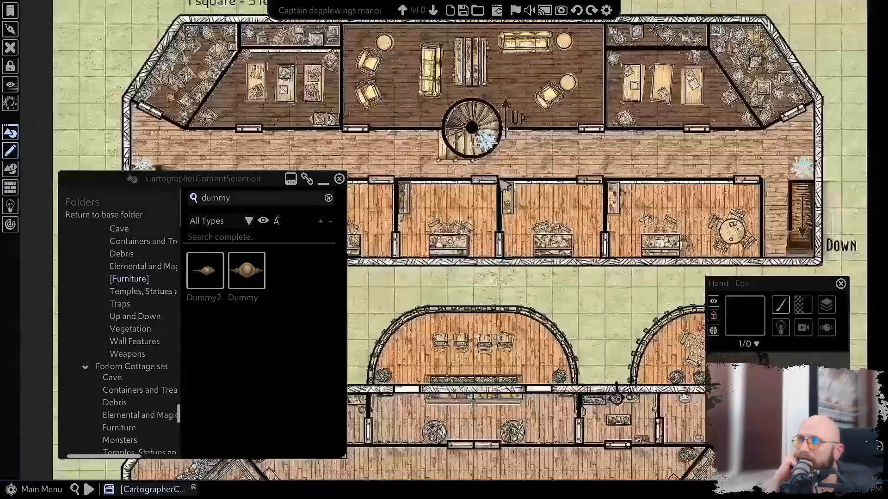
Browse the Debris folders of the Forlorn Cottage and Dungeons Colour sets, trying Blood b from the Dungeons set.
scroll(139, 323, "down", 3)
left_click(139, 277)
left_click(121, 290)
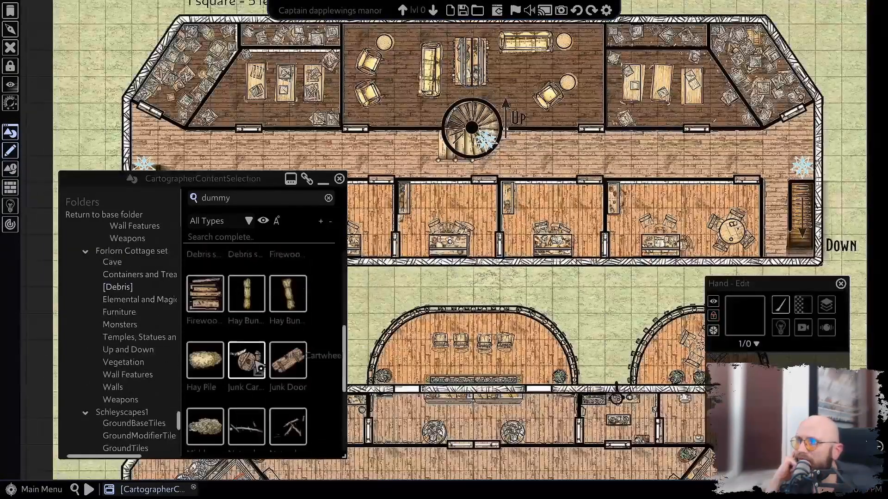
scroll(145, 385, "down", 2)
scroll(139, 351, "up", 5)
left_click(125, 289)
left_click(247, 271)
scroll(291, 370, "down", 10)
scroll(564, 199, "up", 4)
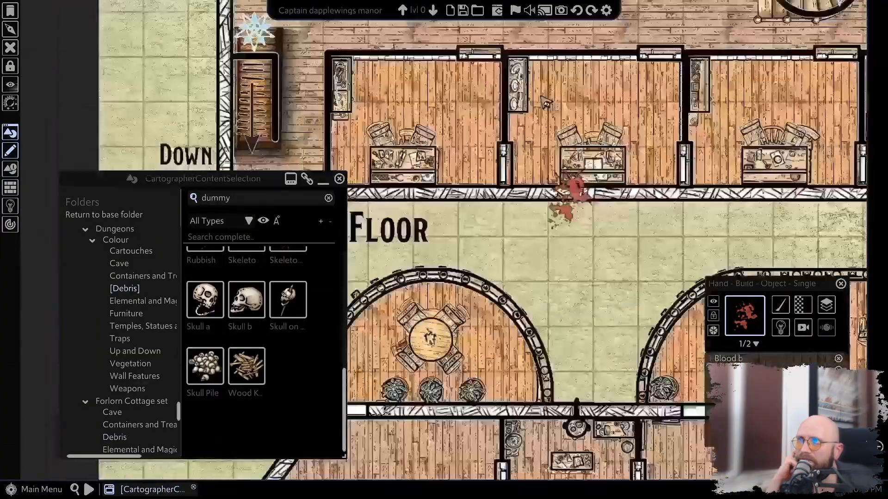
left_click_drag(693, 393, 508, 208)
right_click(640, 212)
Unlock the locked map elements through the Lock Panel and show only the wall lines and railings.
scroll(555, 273, "down", 8)
left_click(10, 66)
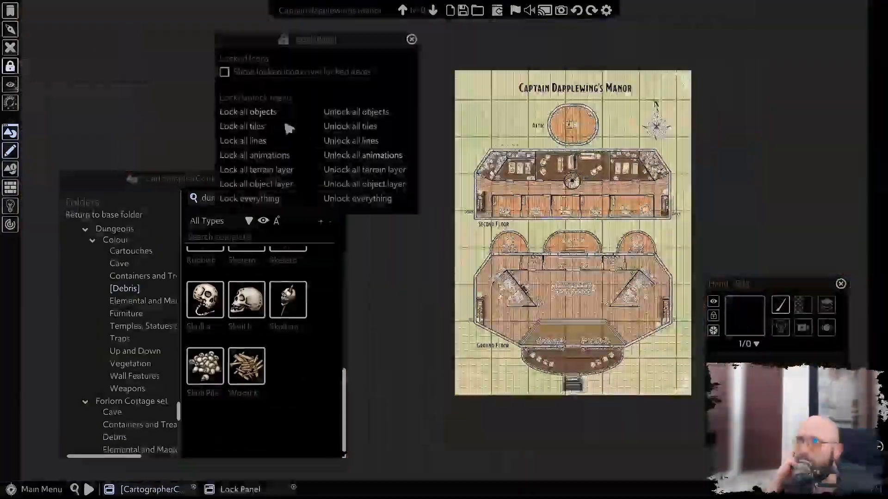
left_click(365, 155)
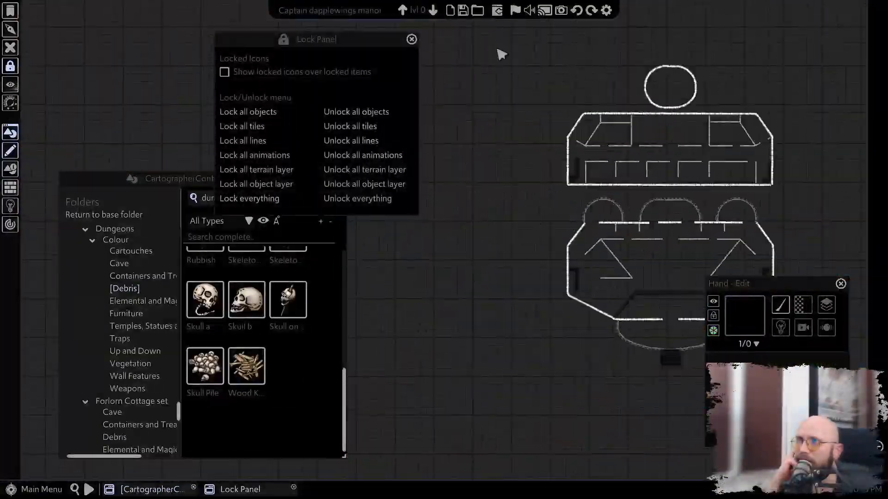
left_click(412, 39)
Choose DoubleShadowPathLarge100 from the Shadows folder's double shadow paths and set it up to replace existing lines.
scroll(133, 382, "down", 10)
left_click(132, 379)
left_click(112, 318)
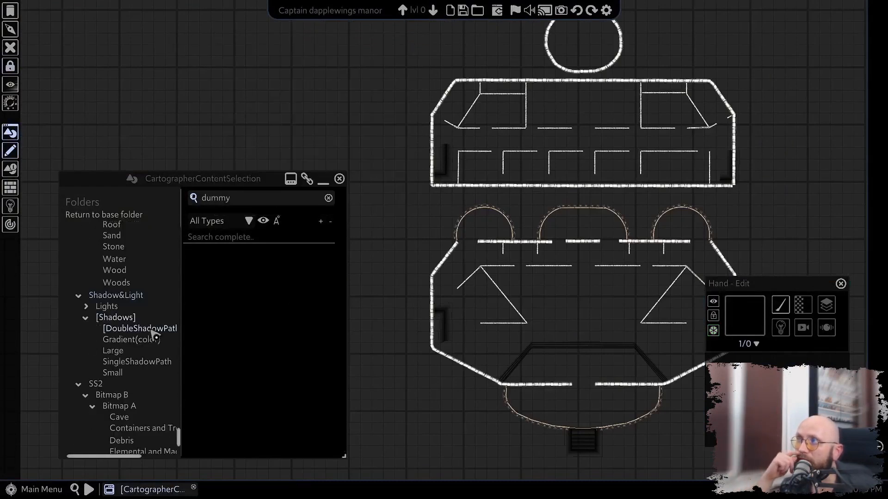
left_click(153, 330)
left_click(205, 271)
left_click(780, 305)
left_click(773, 346)
Replace the second floor's outer walls and the walls of its western southern rooms with DoubleShadowPathLarge100.
scroll(531, 271, "up", 5)
left_click(531, 270)
left_click(502, 202)
left_click_drag(666, 236, 504, 194)
left_click(575, 190)
left_click(463, 159)
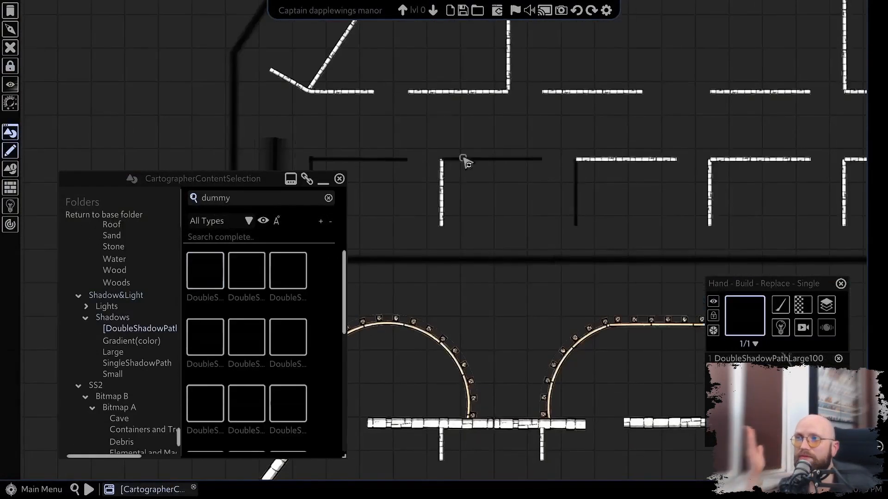
left_click(647, 160)
left_click(721, 160)
Replace the walls of the second floor's eastern rooms and northeast corner with DoubleShadowPathLarge100.
left_click_drag(832, 176, 454, 182)
left_click(532, 165)
left_click(667, 199)
left_click_drag(656, 138, 603, 215)
left_click(613, 171)
left_click(667, 146)
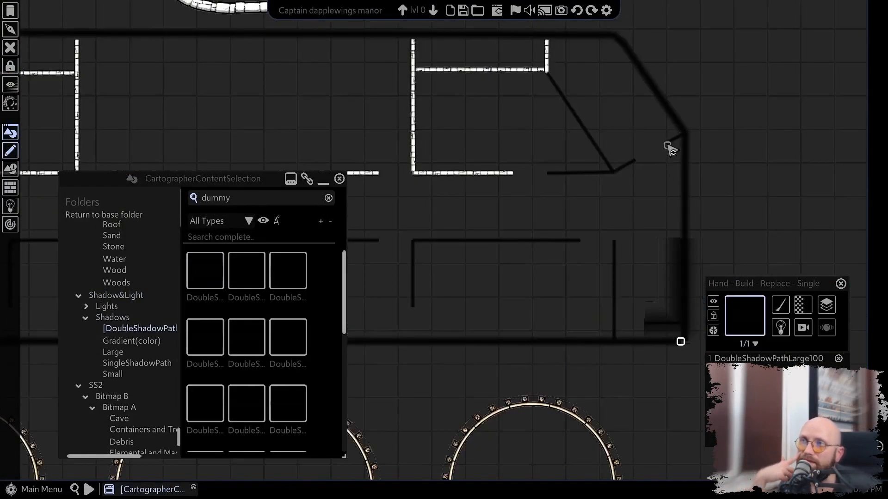
Replace the remaining corridor and northern room walls of the second floor with DoubleShadowPathLarge100.
left_click(369, 172)
left_click_drag(74, 139, 496, 164)
left_click(499, 139)
left_click(467, 198)
left_click_drag(517, 60, 504, 259)
Replace the ground floor's northern outer wall, its short partitions and the western inner walls with DoubleShadowPathLarge100.
left_click_drag(503, 416, 496, 138)
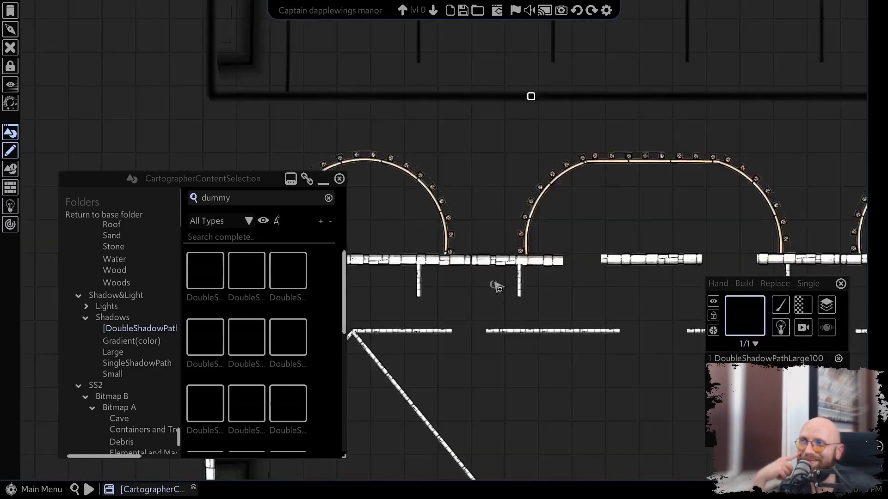
scroll(496, 285, "up", 4)
left_click(439, 186)
left_click(652, 187)
left_click_drag(537, 287, 739, 370)
left_click(541, 264)
left_click(722, 199)
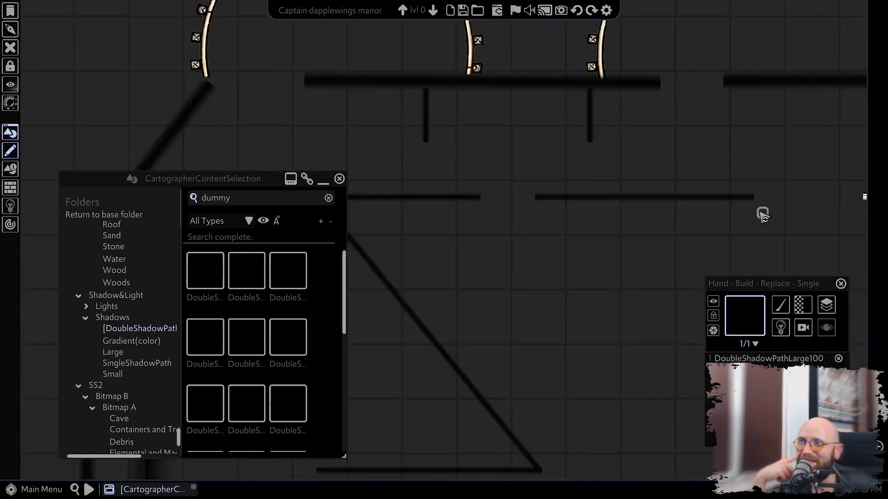
Replace the ground floor's eastern walls and remaining southern outer walls with DoubleShadowPathLarge100.
left_click_drag(763, 214, 354, 193)
left_click(648, 59)
left_click(562, 176)
left_click(745, 316)
left_click(839, 238)
left_click_drag(843, 185, 559, 113)
left_click(559, 106)
left_click(495, 35)
left_click_drag(495, 37, 575, 326)
left_click(414, 319)
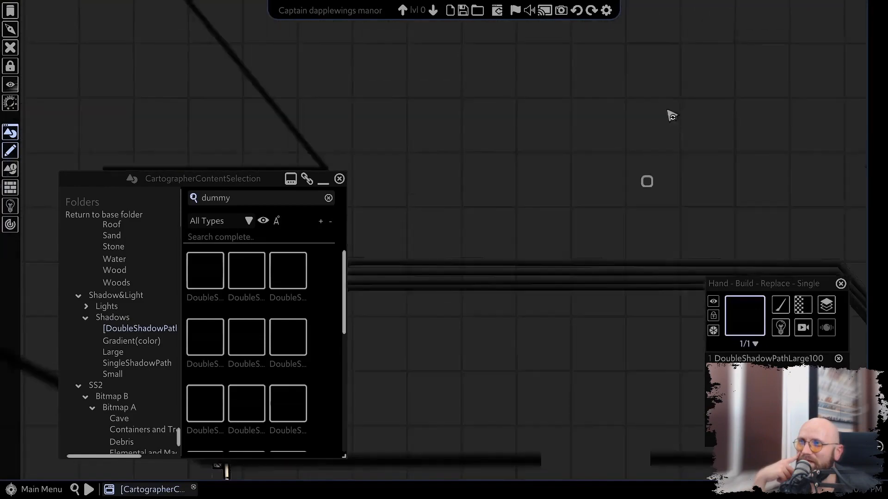
Select the outer-wall shadow paths of both floors together and move them off the map, apart from the inner-wall paths.
scroll(467, 405, "down", 5)
left_click_drag(469, 407, 591, 139)
left_click(442, 135)
left_click_drag(786, 51, 246, 89)
scroll(246, 89, "down", 2)
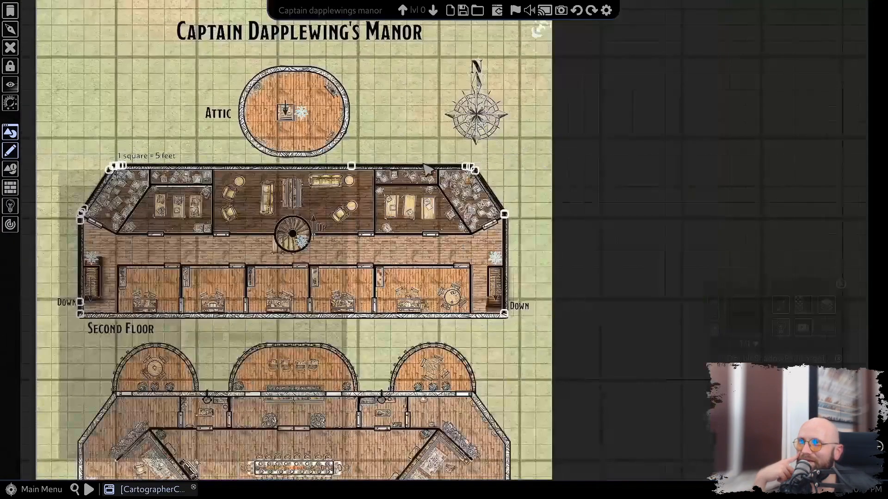
scroll(527, 291, "up", 4)
left_click(525, 285, "shift")
left_click_drag(480, 434, 430, 71)
left_click(417, 139, "shift")
left_click_drag(694, 69, 370, 352)
left_click(693, 224, "shift")
left_click(555, 196, "shift")
left_click(499, 171, "shift")
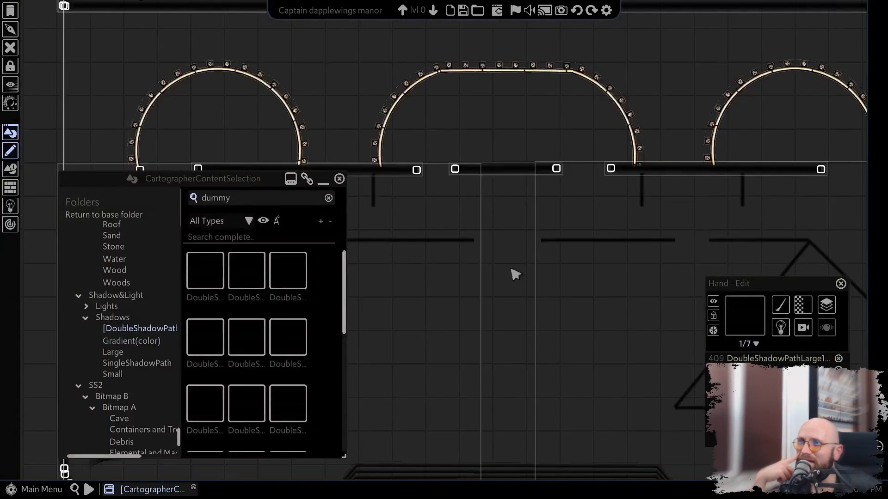
scroll(515, 276, "down", 5)
left_click_drag(427, 308, 417, 257)
Move the leftover shadow path of the second floor's south outer wall away from the inner-wall paths.
left_click(572, 267)
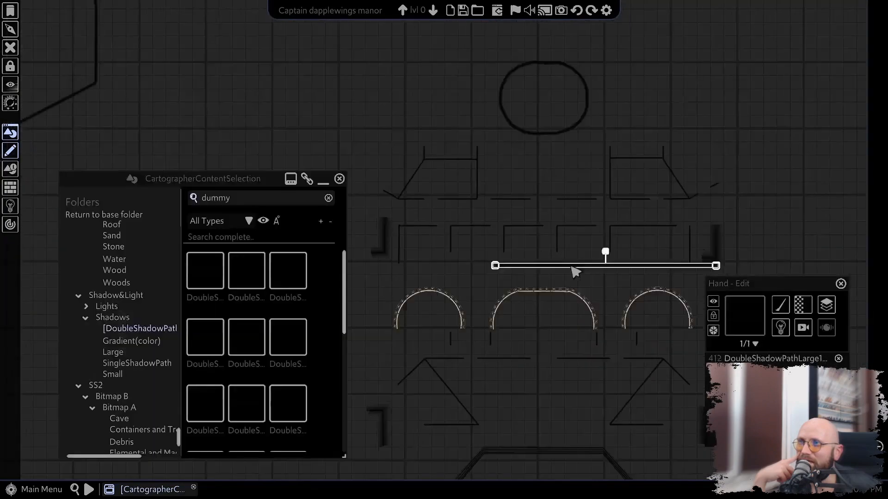
left_click_drag(572, 266, 509, 194)
scroll(458, 171, "up", 4)
scroll(457, 184, "up", 5)
left_click_drag(440, 245, 475, 247)
scroll(484, 257, "up", 4)
left_click(426, 247)
Adjust the line width of both floors' inner-wall shadow paths and of the attic wall's shadow path.
scroll(481, 313, "down", 5)
key("ctrl+a")
left_click(780, 305)
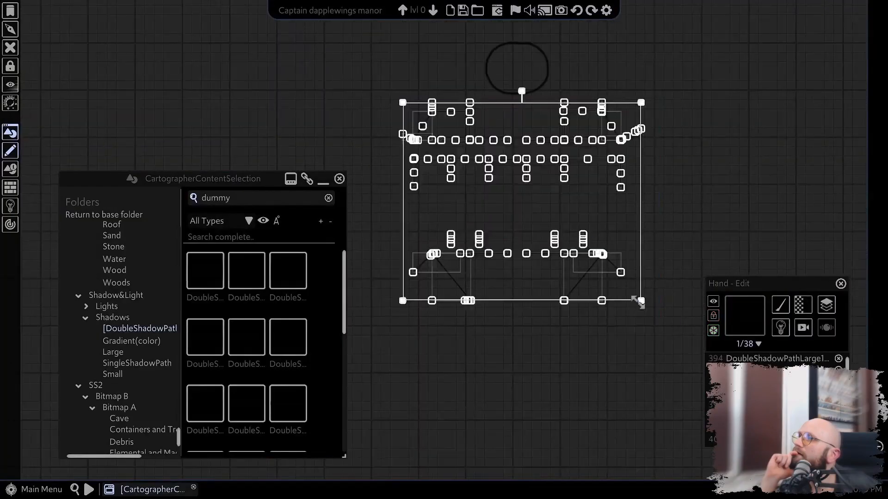
scroll(563, 295, "up", 5)
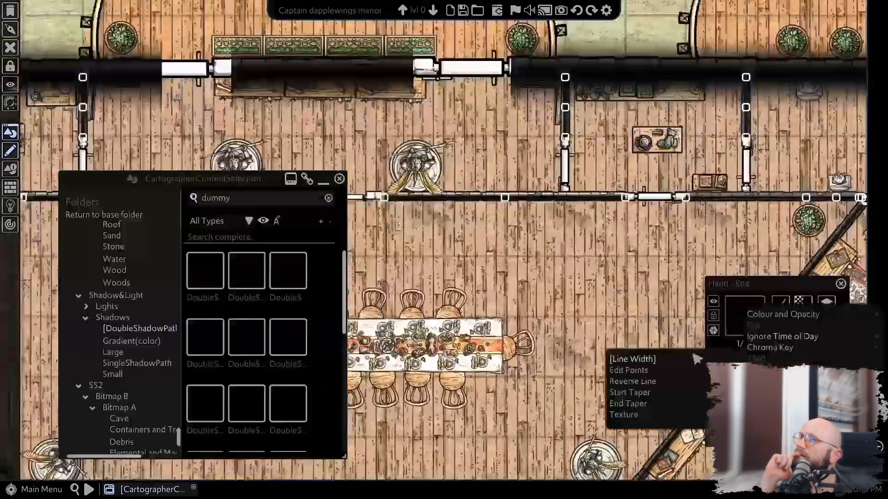
left_click(615, 357)
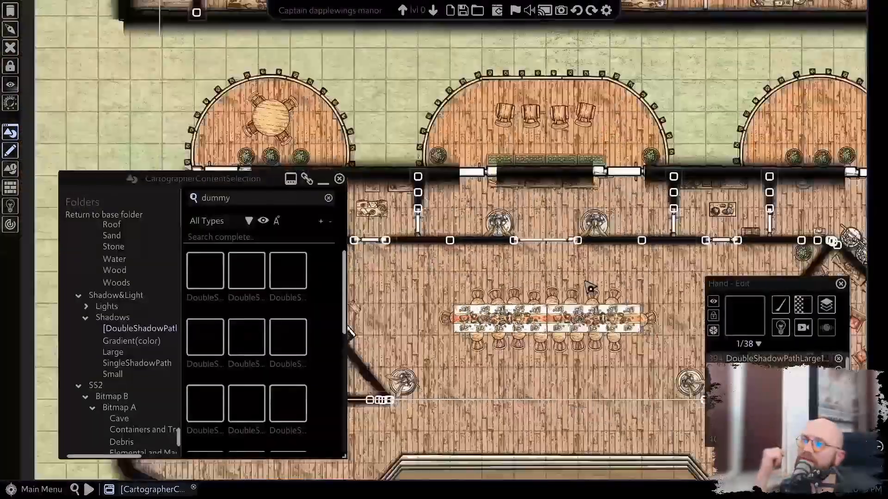
scroll(407, 330, "down", 3)
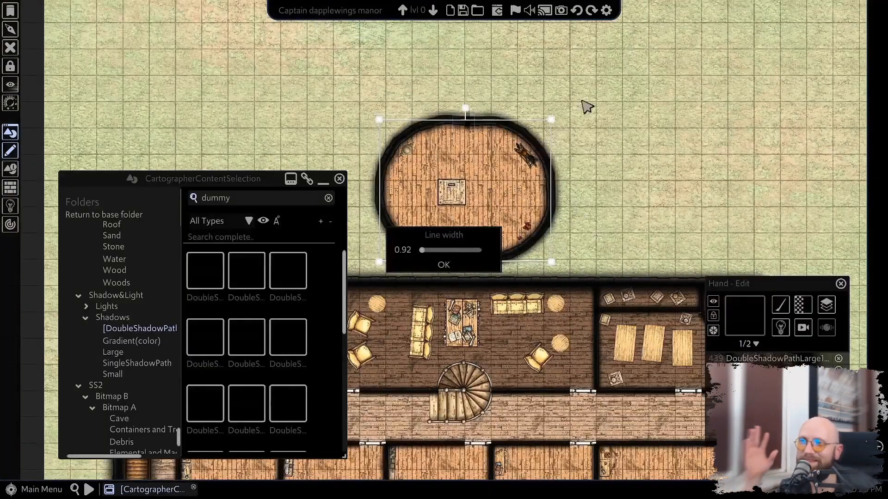
left_click_drag(603, 269, 605, 262)
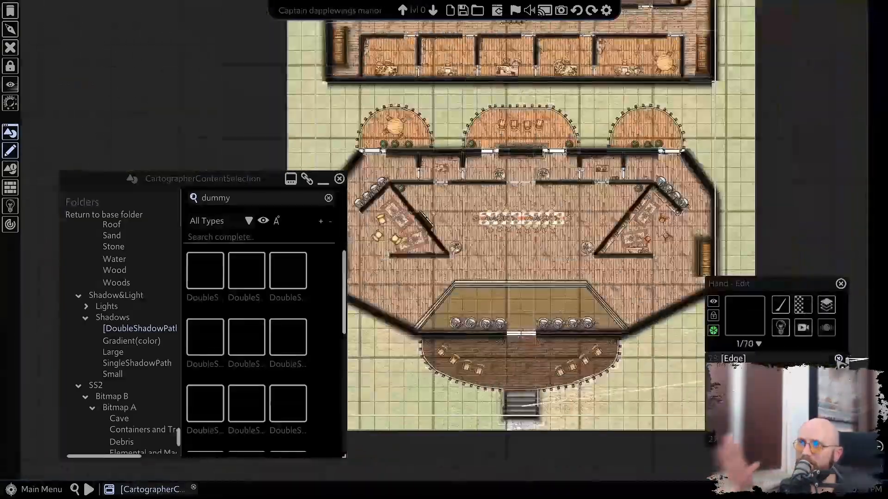
Extend the shadow paths of the ground floor's short northern partitions across their door openings.
scroll(425, 218, "up", 8)
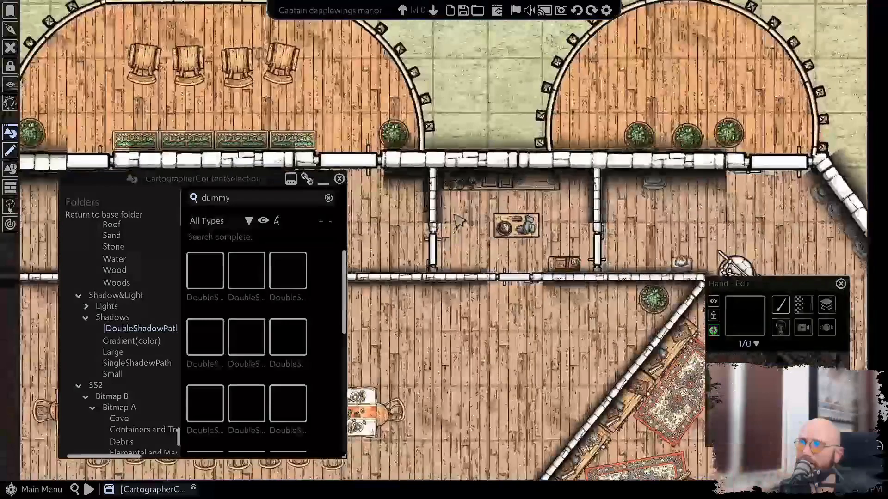
left_click(437, 227)
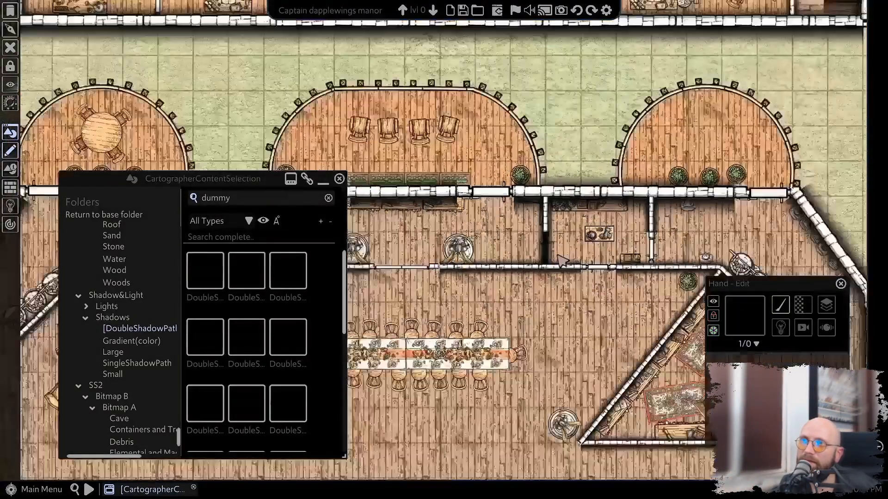
scroll(695, 232, "up", 6)
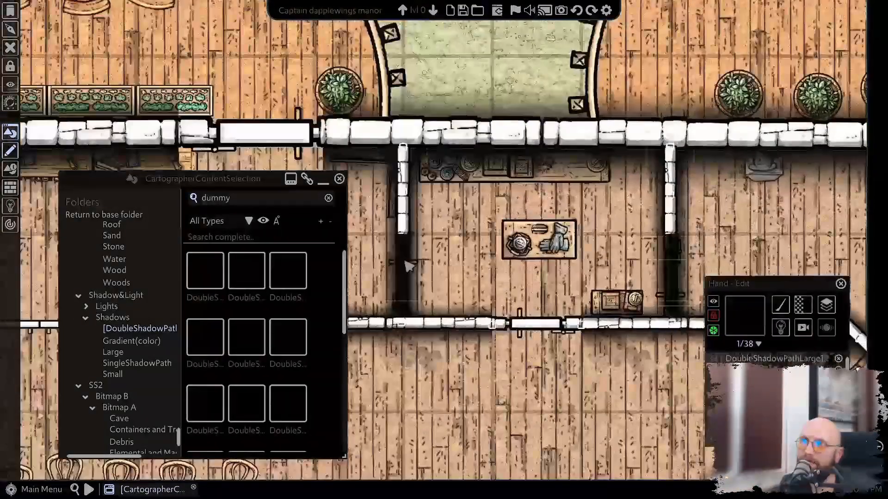
Extend the ground floor's north outer-wall shadow path across the northwest balcony door to the wall corner.
scroll(409, 266, "down", 5)
scroll(481, 181, "up", 6)
scroll(491, 171, "down", 4)
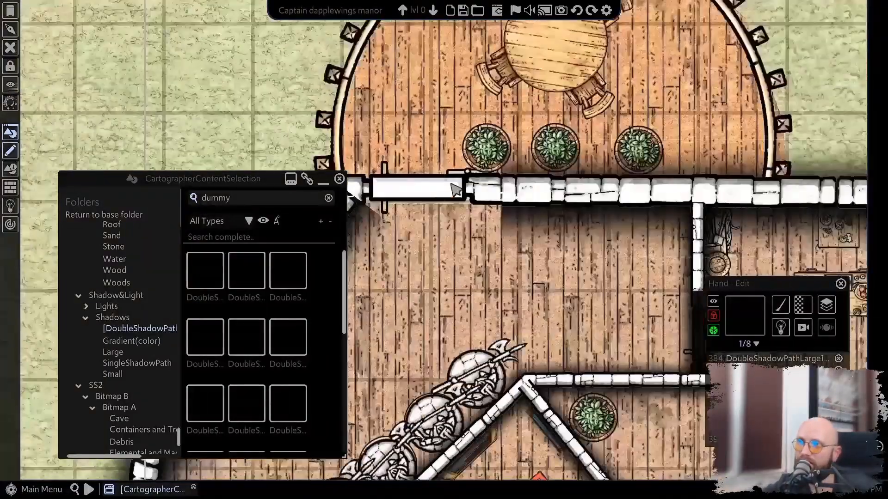
scroll(533, 190, "up", 4)
scroll(388, 187, "down", 4)
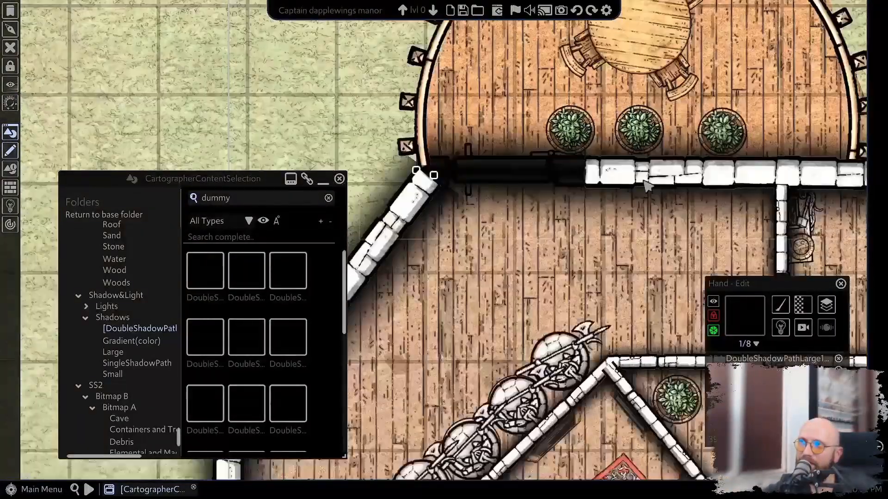
scroll(450, 202, "up", 4)
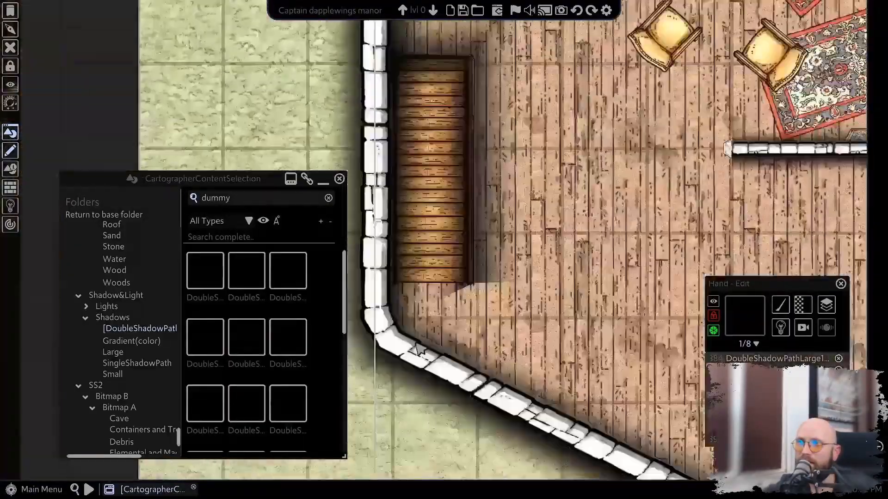
scroll(578, 229, "down", 3)
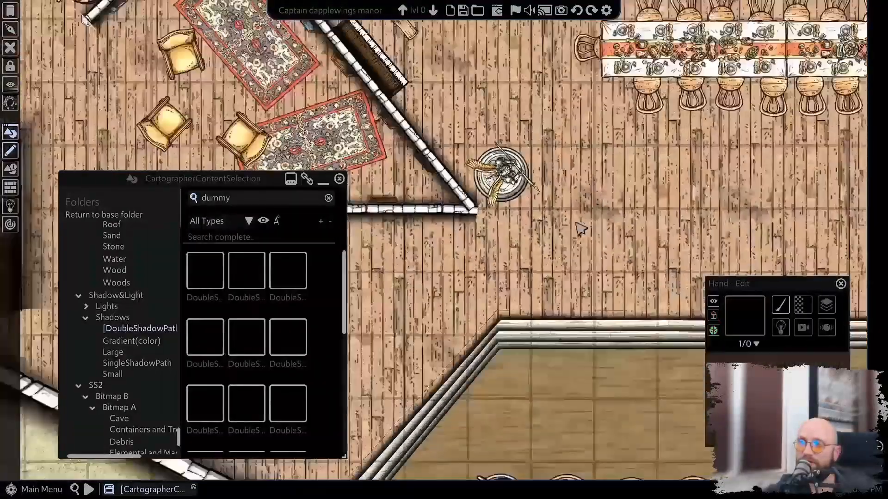
Extend the shadow paths of the second floor's room partitions across their door openings to the south outer wall.
scroll(313, 155, "up", 5)
left_click(206, 261)
key("d")
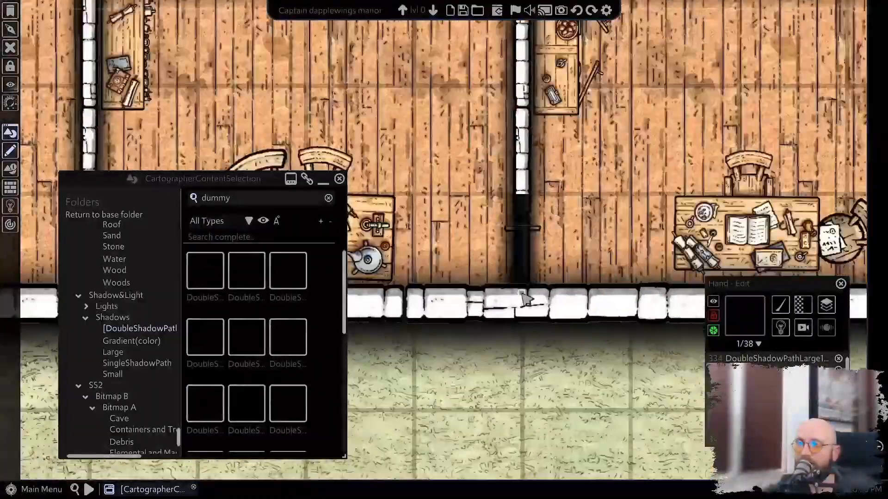
key("w")
scroll(492, 239, "up", 2)
key("w")
left_click(477, 285)
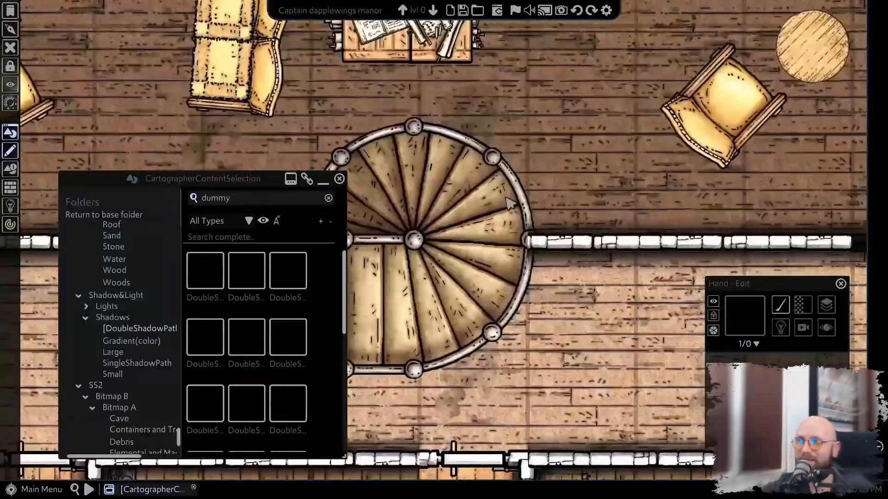
left_click(665, 203)
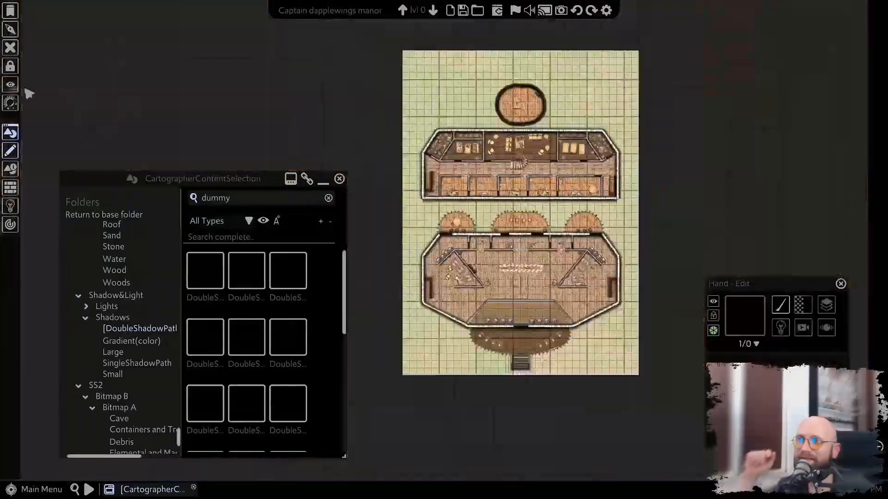
Add large full-circle, half-circle and three-quarter-circle shadows over the furniture and stairwells of the manor's floors.
left_click(10, 66)
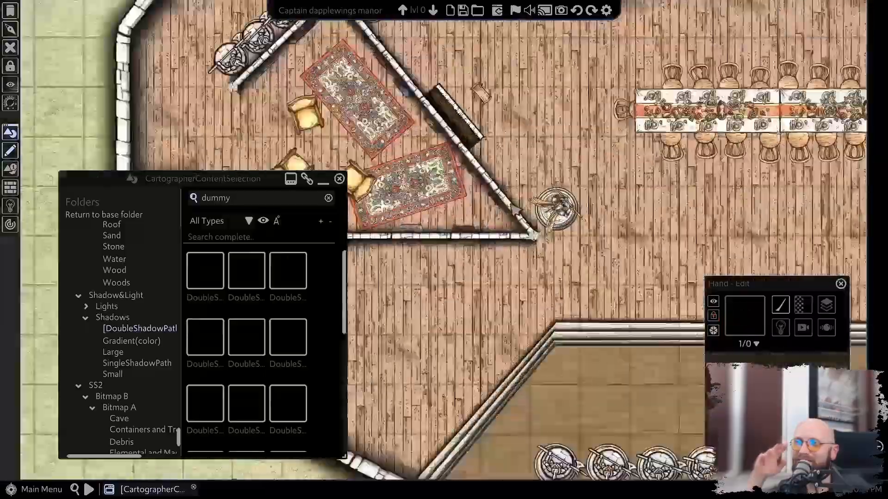
scroll(392, 280, "down", 2)
left_click(411, 39)
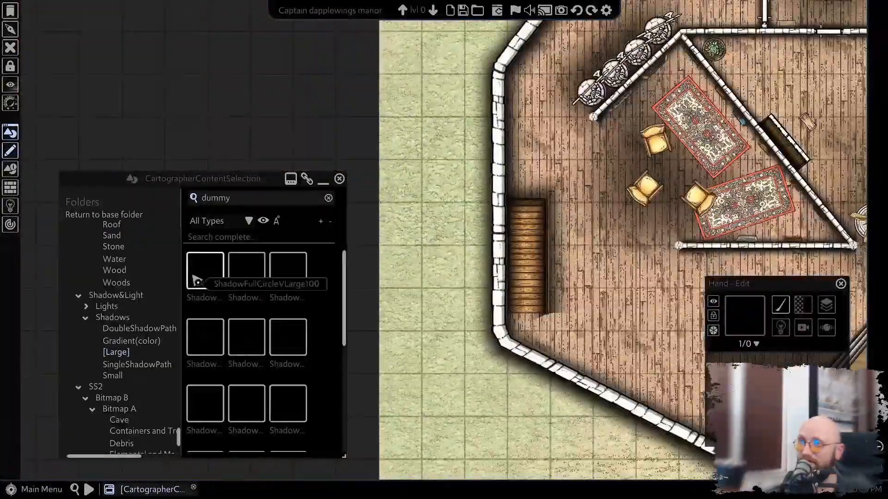
left_click(197, 280)
scroll(532, 225, "up", 5)
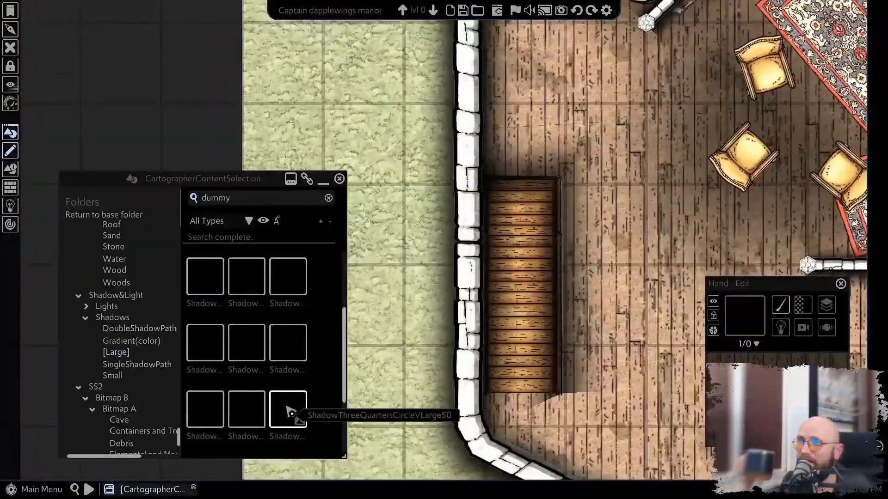
left_click(245, 303)
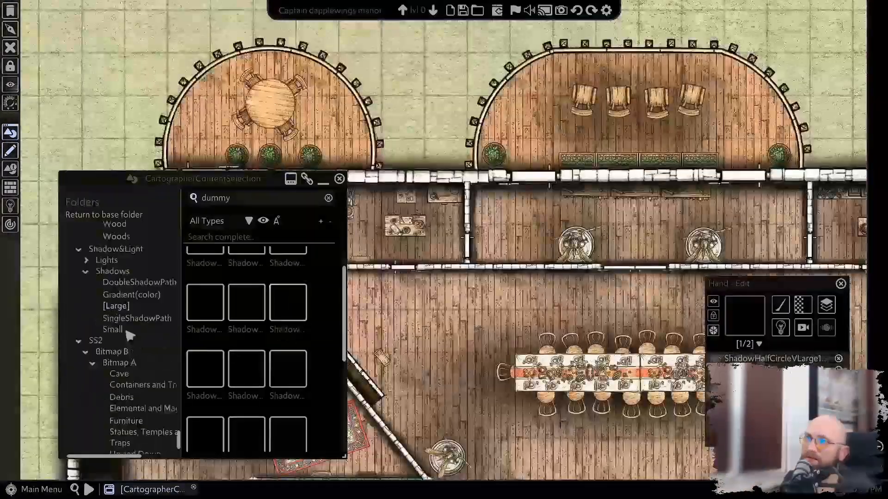
Place the long SS_TS002_020 wooden fence as a railing along the open side of the second floor's and ground floor's east staircases.
scroll(125, 323, "up", 3)
scroll(135, 363, "up", 3)
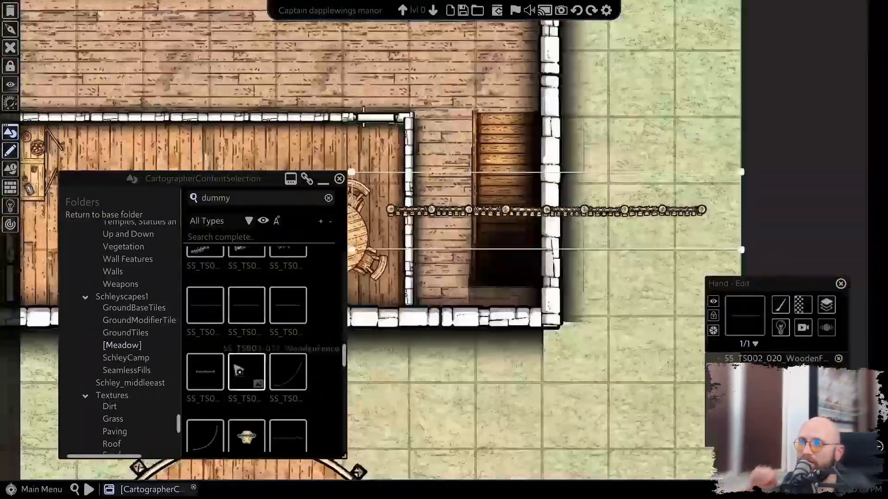
scroll(245, 398, "down", 2)
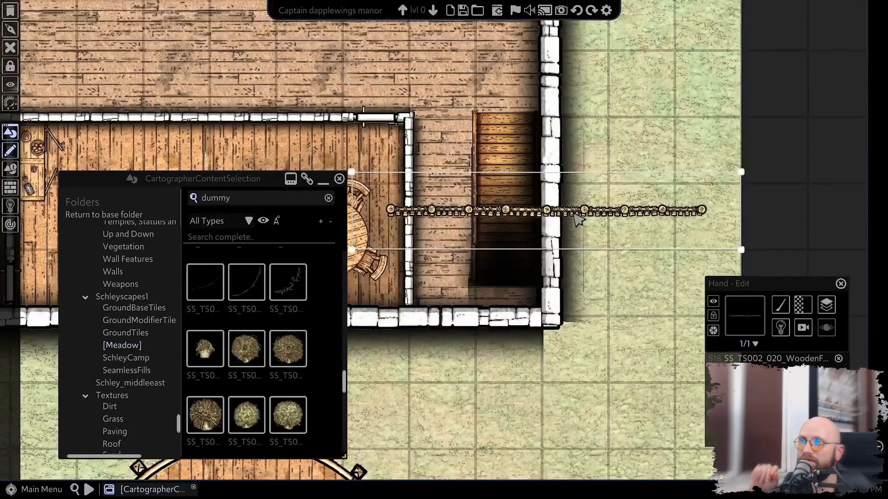
scroll(578, 221, "up", 3)
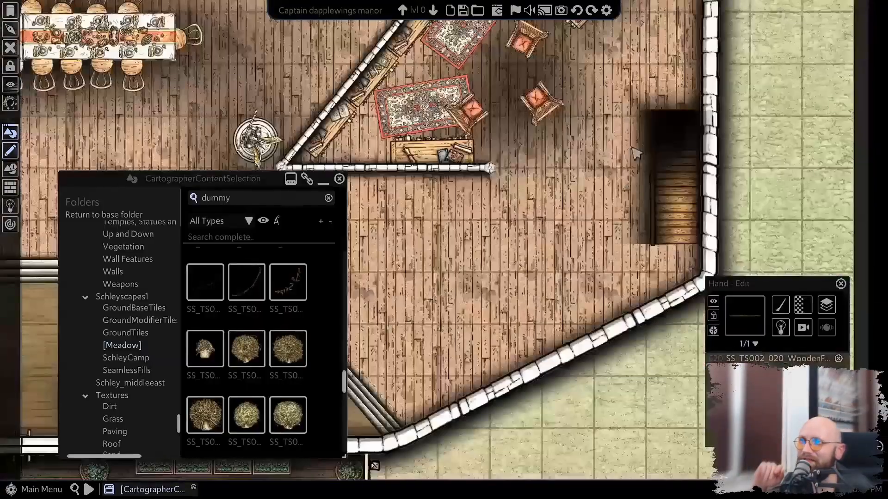
scroll(680, 296, "up", 3)
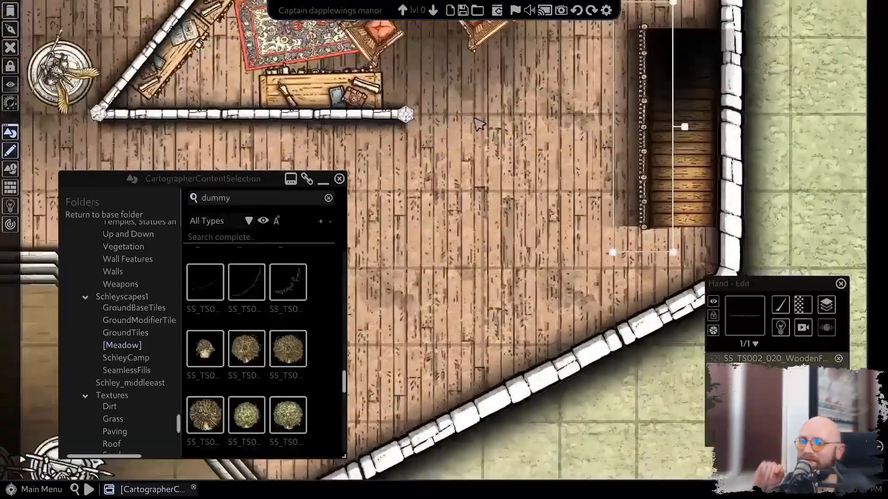
key("ctrl+v")
left_click_drag(664, 178, 613, 231)
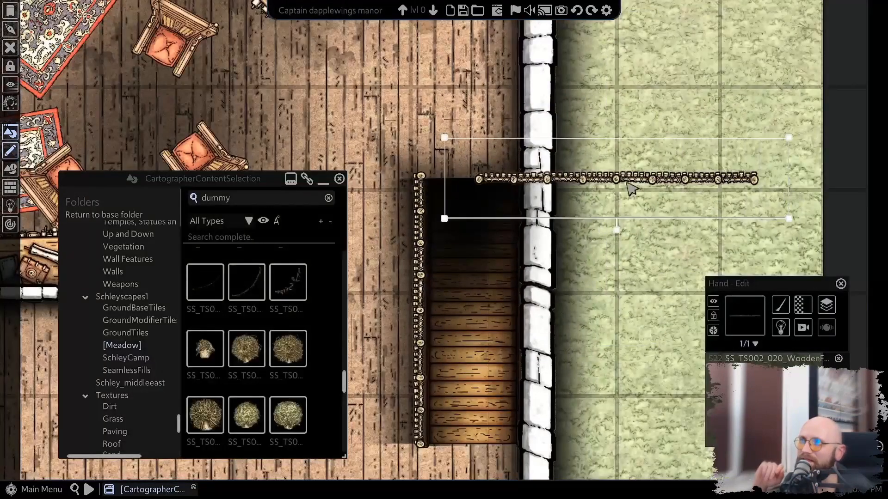
Delete the surplus long fence and fit a short SS_TS002_022 wooden fence across the north end of the ground floor's east staircase.
key("Delete")
scroll(292, 368, "up", 6)
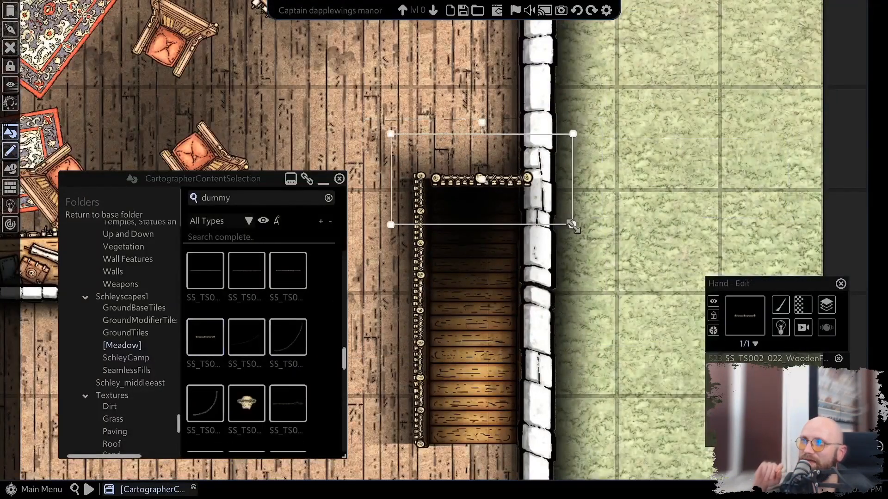
left_click_drag(482, 122, 487, 285)
left_click_drag(501, 183, 484, 179)
Paste a copy of the short wooden fence across the north end of the ground floor's west staircase.
scroll(806, 187, "down", 5)
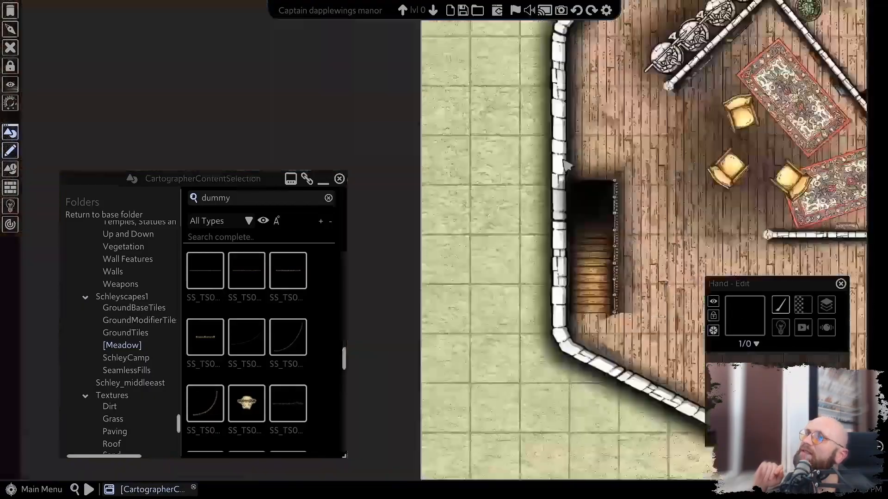
scroll(595, 185, "up", 5)
key("ctrl+v")
left_click_drag(597, 182, 595, 188)
Paste a copy of the short wooden fence and align it across the south end of the second floor's west staircase.
scroll(601, 189, "down", 5)
scroll(684, 264, "up", 5)
key("ctrl+v")
left_click_drag(624, 326, 623, 204)
left_click_drag(621, 263, 604, 259)
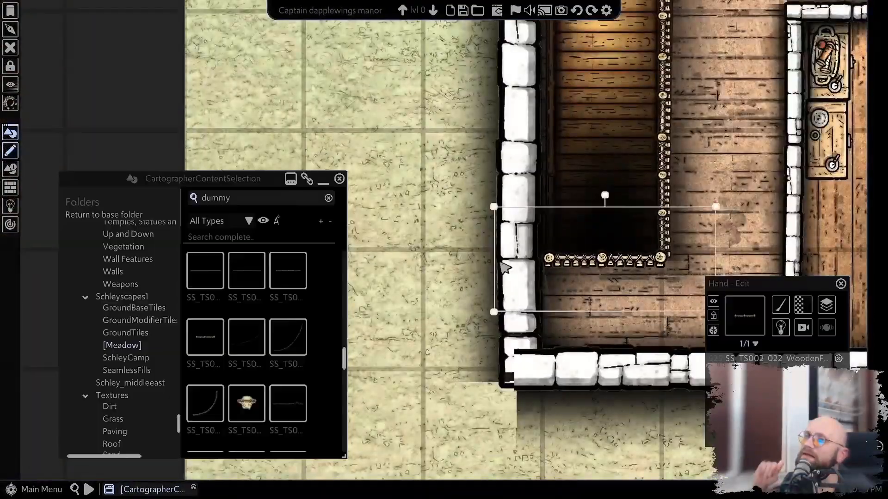
Paste a copy of the short wooden fence across the south end of the second floor's east staircase.
scroll(604, 259, "down", 5)
scroll(508, 245, "up", 4)
key("ctrl+v")
scroll(468, 185, "down", 3)
left_click_drag(455, 69, 564, 267)
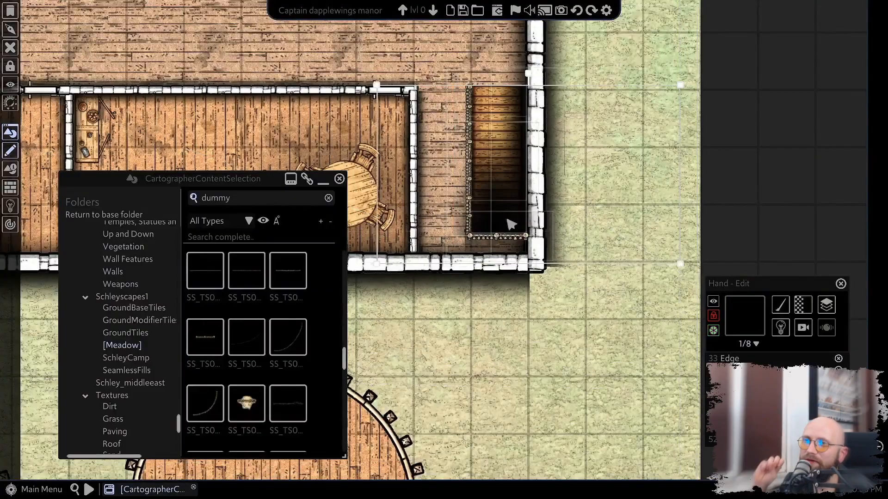
left_click_drag(507, 220, 507, 183)
scroll(821, 188, "down", 5)
scroll(820, 187, "up", 5)
left_click(595, 208)
scroll(740, 173, "down", 10)
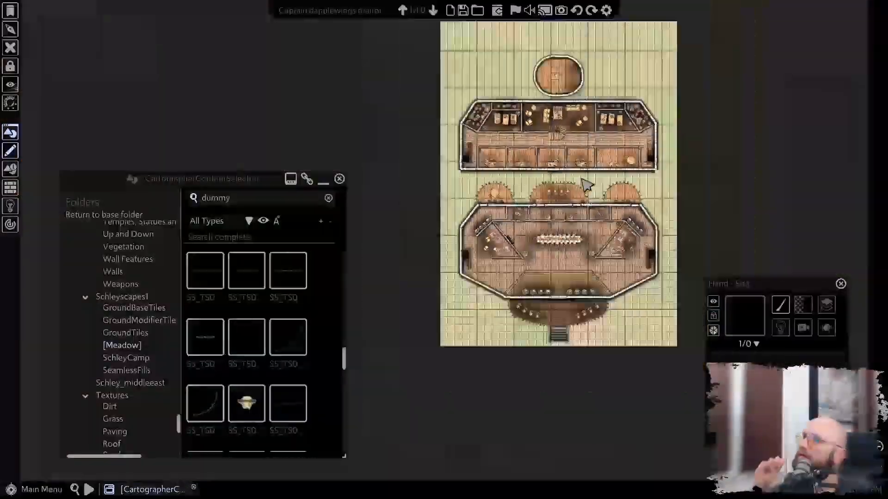
Place the Debris 3 broken wood from the Forlorn Cottage set on the ground floor's southwest floor area.
left_click(713, 315)
scroll(540, 306, "up", 8)
scroll(588, 78, "up", 4)
scroll(531, 194, "down", 1)
scroll(139, 319, "up", 1)
scroll(289, 340, "down", 1)
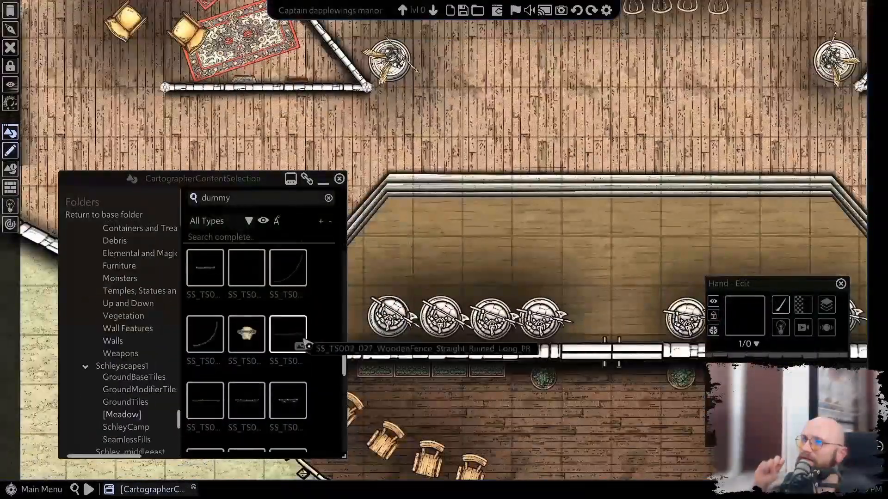
left_click_drag(344, 364, 343, 319)
scroll(132, 341, "up", 3)
left_click(121, 357)
left_click(288, 272)
scroll(457, 161, "up", 3)
left_click(457, 259)
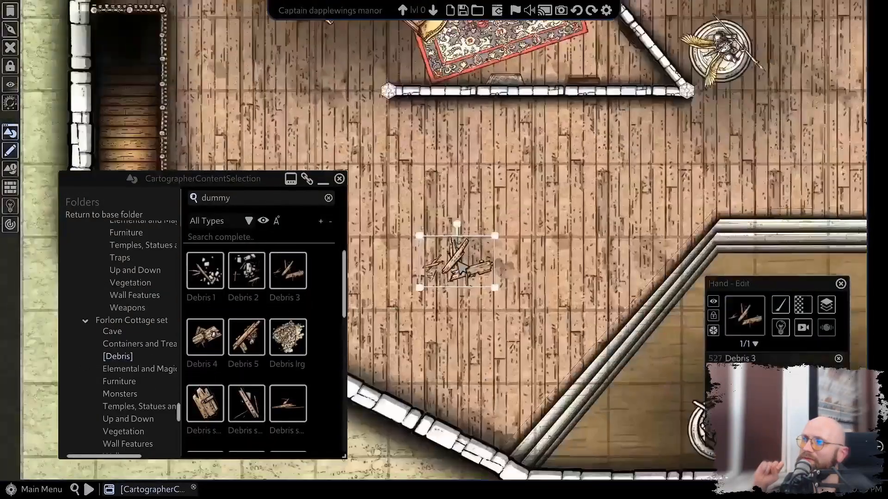
Adjust the opacity of the Debris 3 broken wood on the ground floor.
scroll(464, 255, "up", 3)
left_click(803, 305)
left_click(604, 242)
scroll(605, 242, "down", 3)
scroll(289, 353, "down", 3)
Load Blood a and Blood b from the colour Dungeons Debris folder and place stains around the ground floor's hall, west study and porch.
left_click(139, 344)
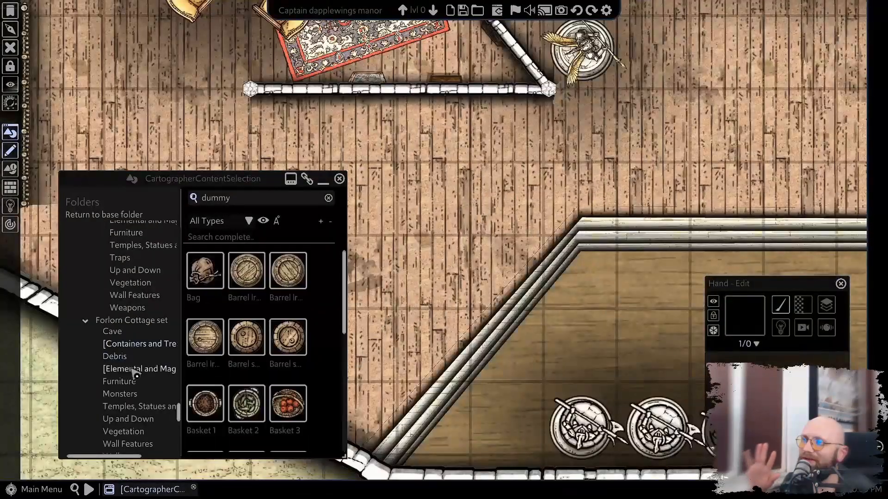
scroll(135, 370, "up", 2)
left_click(124, 288)
left_click(205, 272)
scroll(541, 310, "down", 8)
left_click(418, 132)
left_click(688, 153)
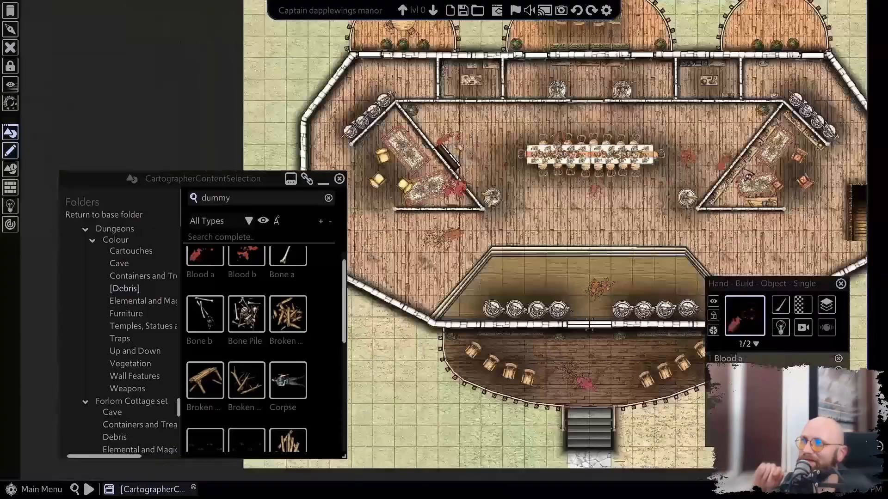
Scatter further Blood a and Blood b stains over the ground floor's dining hall, northern rooms, northern corners and southern platform.
left_click(547, 152)
left_click(670, 147)
left_click(496, 167)
left_click(400, 111)
left_click(435, 73)
left_click(671, 153)
left_click(588, 273)
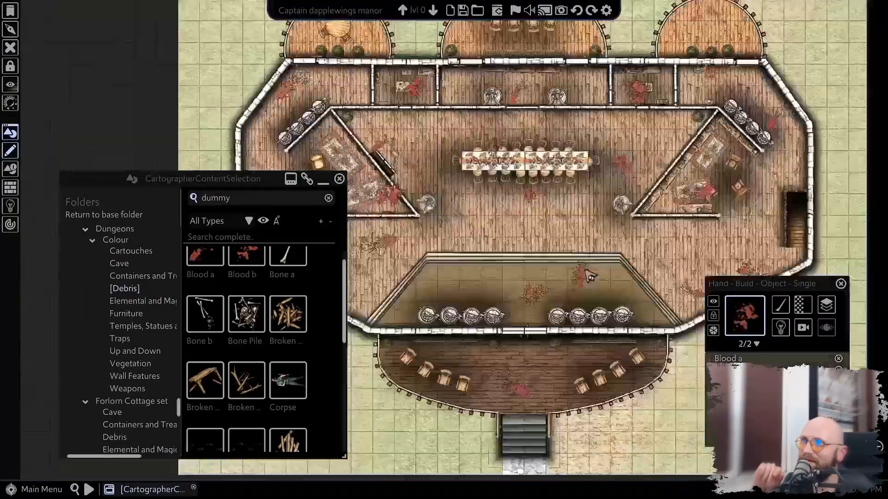
Select all the placed blood stains and the broken wood debris and lower their opacity.
scroll(620, 144, "down", 5)
scroll(589, 207, "up", 7)
right_click(543, 164)
left_click_drag(494, 250, 439, 253)
scroll(573, 220, "up", 4)
left_click(802, 306)
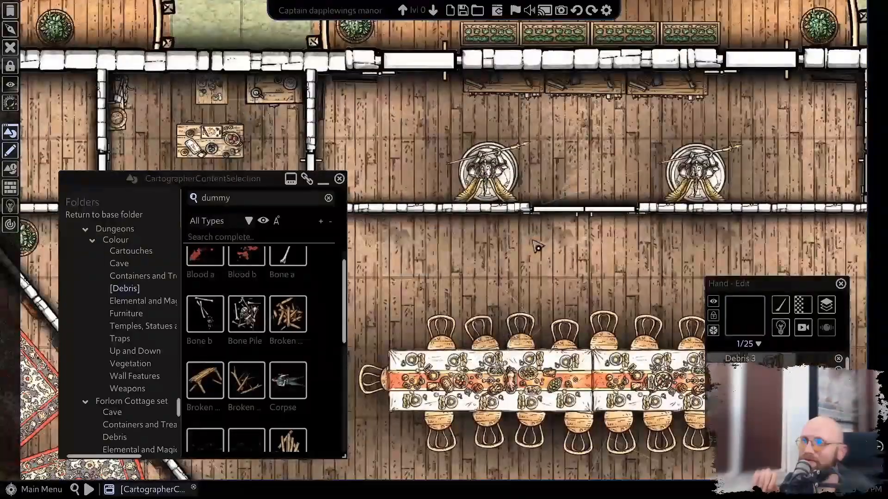
scroll(536, 245, "down", 1)
key("d")
key("s")
key("a")
key("w")
scroll(614, 224, "down", 5)
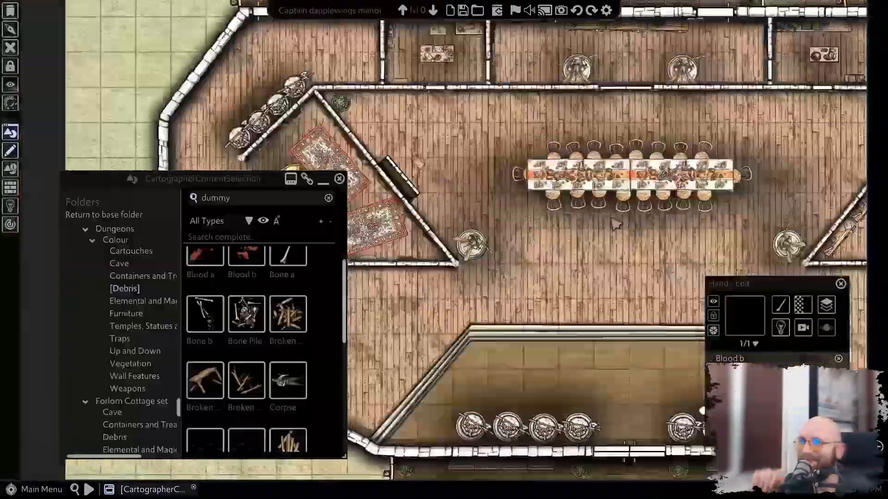
key("a")
scroll(615, 224, "down", 2)
key("d")
Load a mixed set of grey rocks, including Rocks 3 and Rocks 13, from the colour Dungeons Cave folder for placement.
left_click(122, 264)
scroll(259, 342, "down", 8)
left_click(288, 340)
key("a")
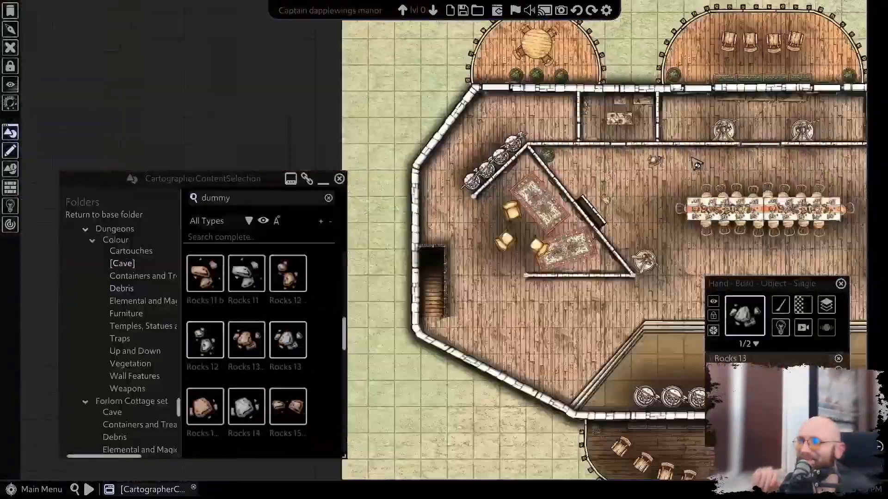
right_click(697, 164)
scroll(615, 225, "down", 6)
scroll(623, 296, "up", 4)
scroll(287, 360, "down", 6)
left_click(246, 287)
left_click(288, 353, "ctrl")
scroll(288, 370, "up", 6)
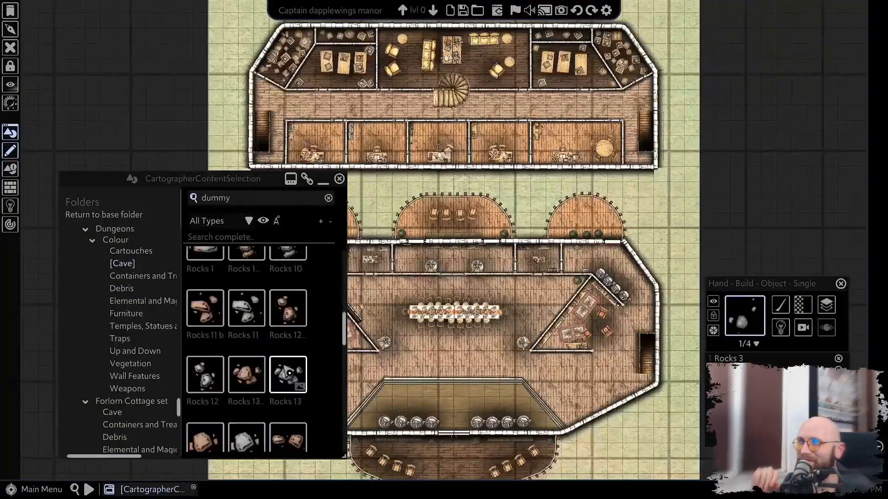
left_click(246, 375, "ctrl")
Scatter the mixed rocks over the grass around the attic and between the second floor and the ground floor's balconies.
scroll(288, 324, "up", 4)
key("a")
key("w")
key("d")
left_click(548, 200)
key("s")
left_click(565, 331)
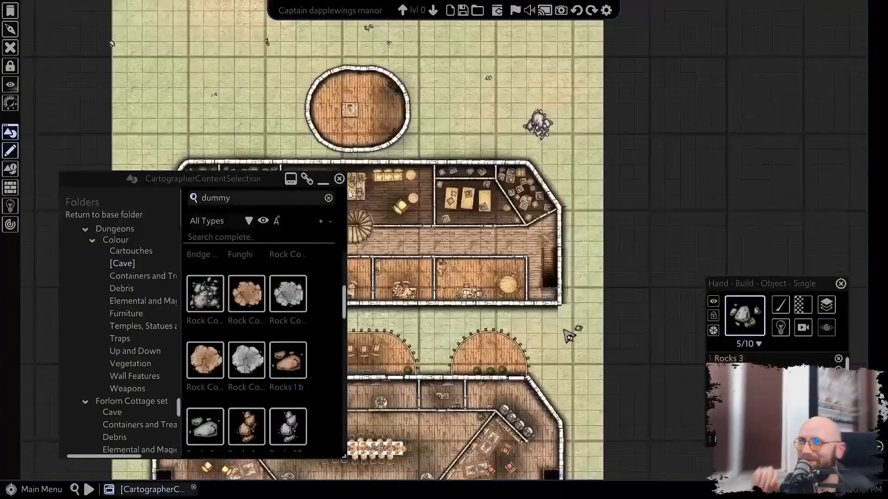
left_click(434, 329)
Scatter more rocks over the lawn around the ground floor, stop placing and select all the placed rocks.
key("s")
left_click(549, 352)
left_click(140, 77)
key("a")
scroll(439, 198, "down", 5)
right_click(439, 198)
scroll(458, 207, "up", 5)
key("a")
key("s")
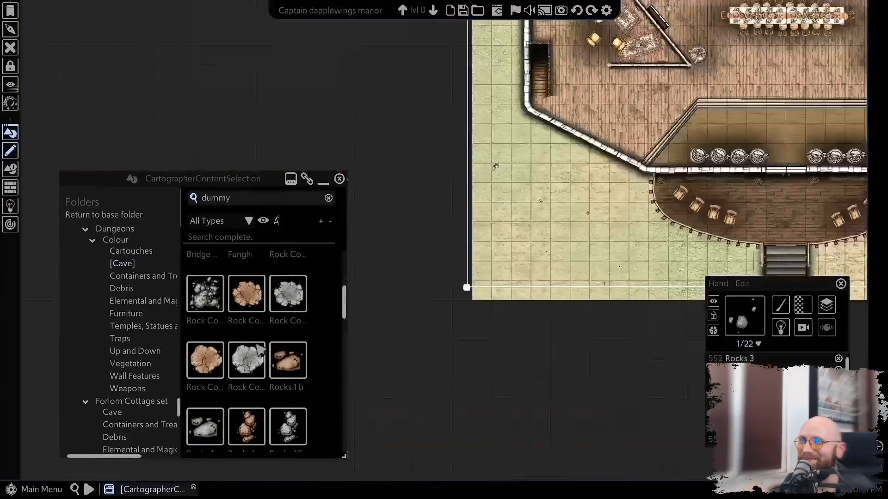
Place and rotate large bushes from the Forlorn Cottage Vegetation folder on the lawn on both sides of the southern porch.
scroll(240, 342, "down", 8)
scroll(125, 336, "down", 2)
left_click(116, 332)
left_click(124, 357)
scroll(128, 360, "down", 2)
scroll(201, 367, "down", 6)
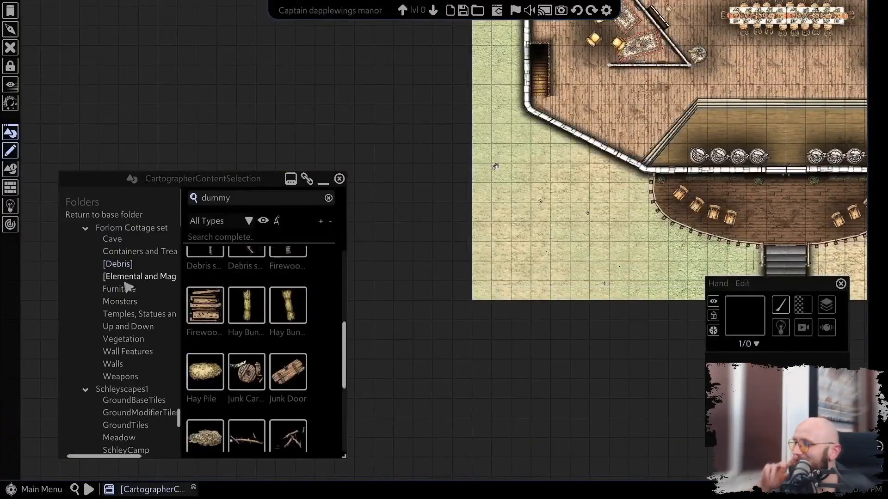
scroll(125, 324, "down", 3)
left_click(126, 270)
left_click(205, 355)
scroll(686, 218, "up", 3)
key("d")
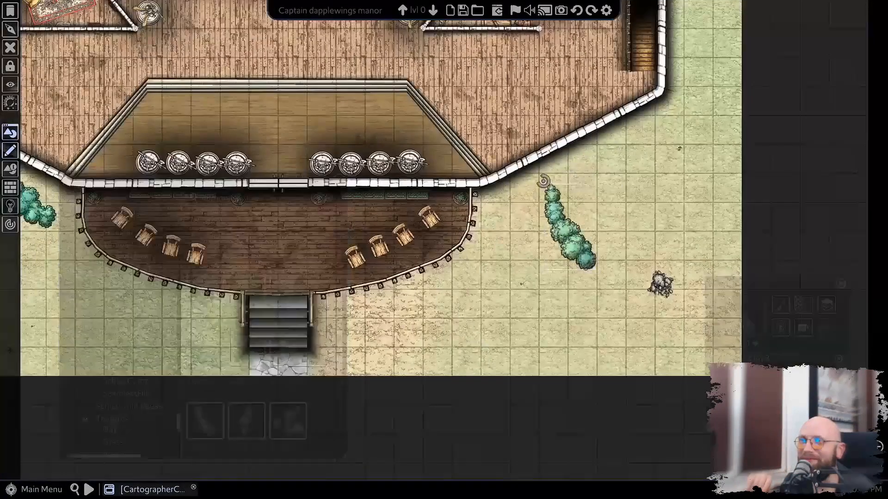
left_click(569, 185)
Place another large bush variant outside the ground floor's southeast wall and rotate it to follow the wall.
scroll(246, 364, "down", 1)
left_click(246, 364)
left_click(630, 179)
right_click(646, 185)
key("a")
left_click_drag(684, 180, 703, 200)
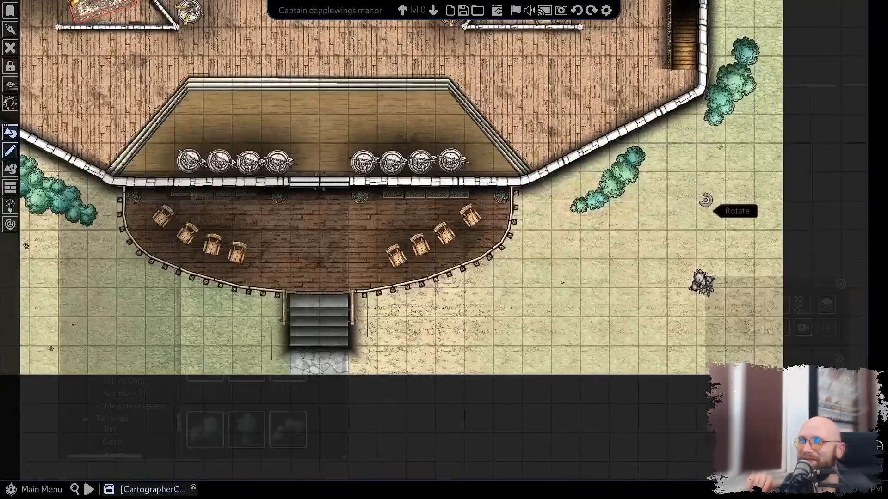
Place a different bush cluster on the lawn beside the ground floor's outer wall.
key("a")
key("s")
scroll(247, 364, "down", 1)
left_click(288, 303)
left_click(601, 190)
scroll(205, 369, "down", 1)
Choose another bush cluster and place it rotated along the outside of the ground floor's northeast wall.
left_click(205, 369)
key("a")
key("w")
key("d")
key("w")
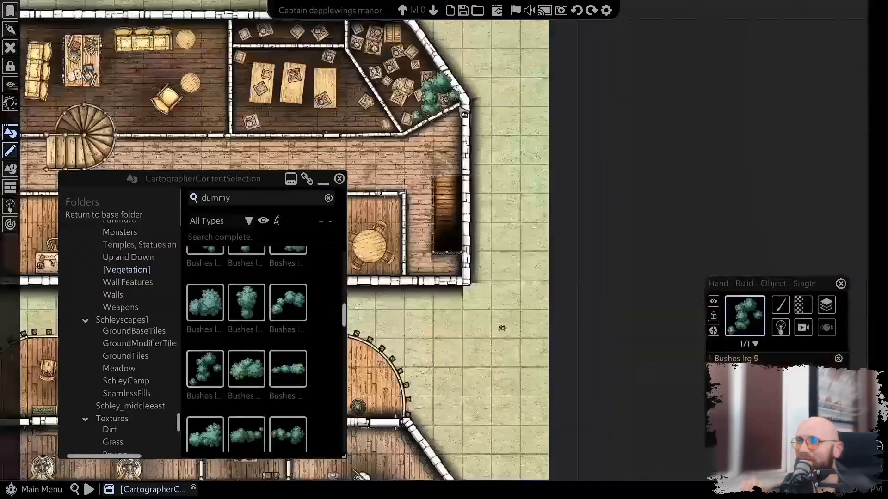
left_click(287, 369)
key("s")
left_click(500, 301)
right_click(501, 300)
left_click_drag(499, 275, 509, 274)
key("a")
key("s")
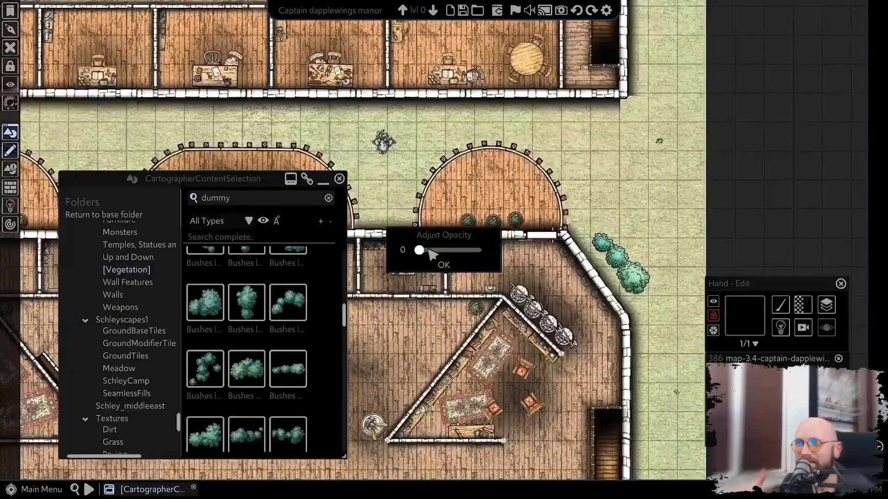
Adjust the opacity of the locked map-3.4 reference image.
left_click_drag(419, 250, 480, 250)
key("a")
left_click(444, 265)
Place copies of Chair simple 02 on the eastern semicircular balcony and arrange four of them in a circle.
key("s")
scroll(601, 297, "up", 3)
left_click(626, 294)
left_click_drag(626, 294, 656, 150)
key("d")
key("w")
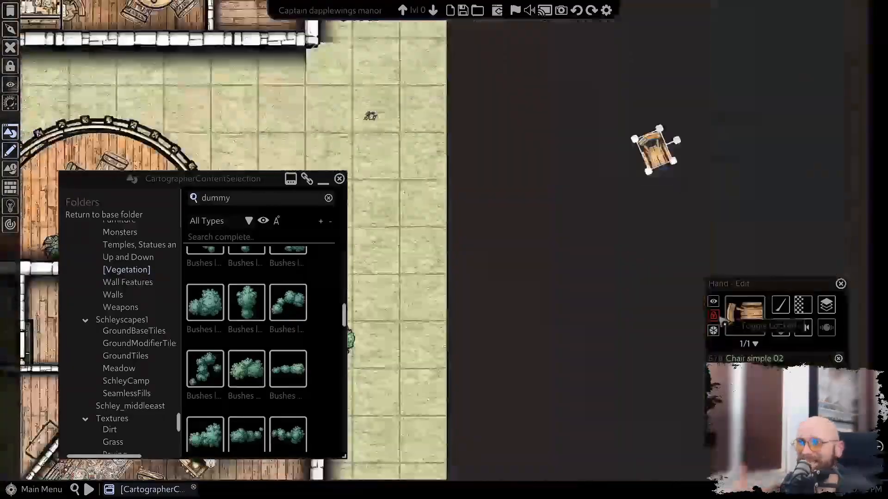
key("a")
key("w")
left_click_drag(456, 185, 481, 181)
key("ctrl+v")
left_click_drag(533, 208, 531, 218)
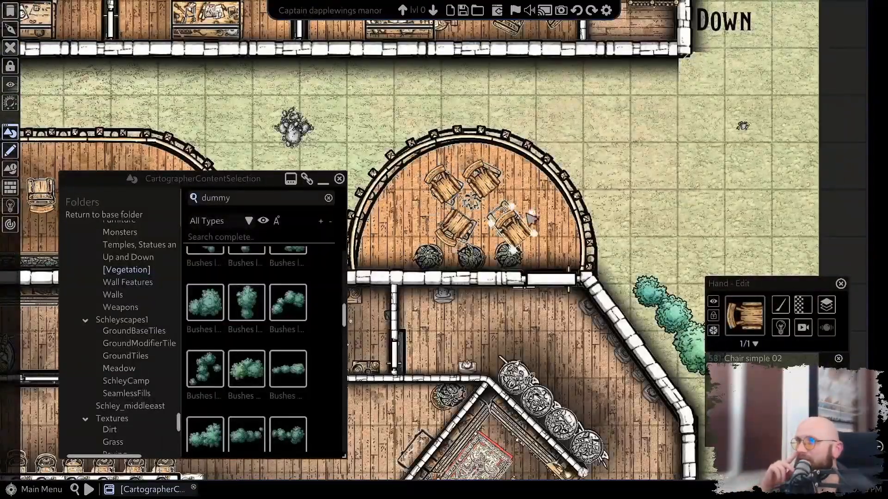
left_click_drag(499, 162, 507, 179)
left_click_drag(481, 178, 491, 177)
key("a")
key("s")
Choose Tree sml 8 and other small tree variants and place trees on the lawn around the manor.
scroll(276, 363, "down", 10)
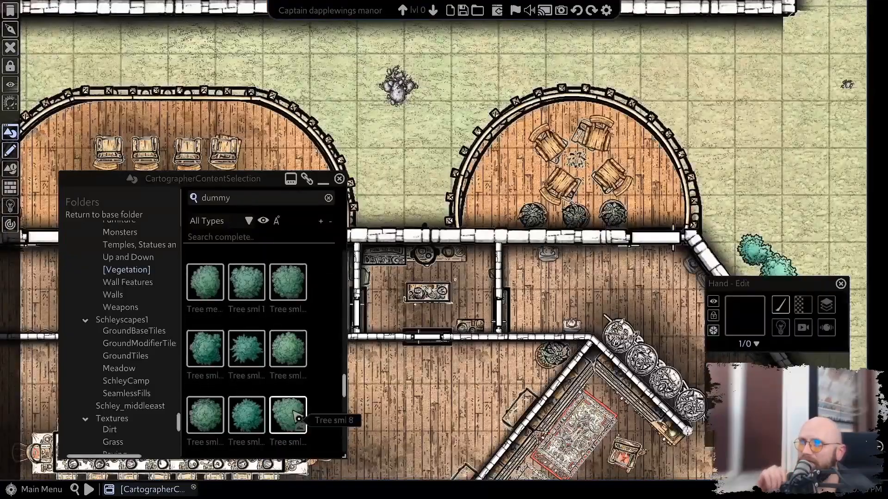
left_click(292, 412)
scroll(224, 391, "down", 10)
key("a")
key("w")
scroll(622, 365, "down", 4)
left_click(640, 132)
key("s")
key("a")
left_click(605, 178)
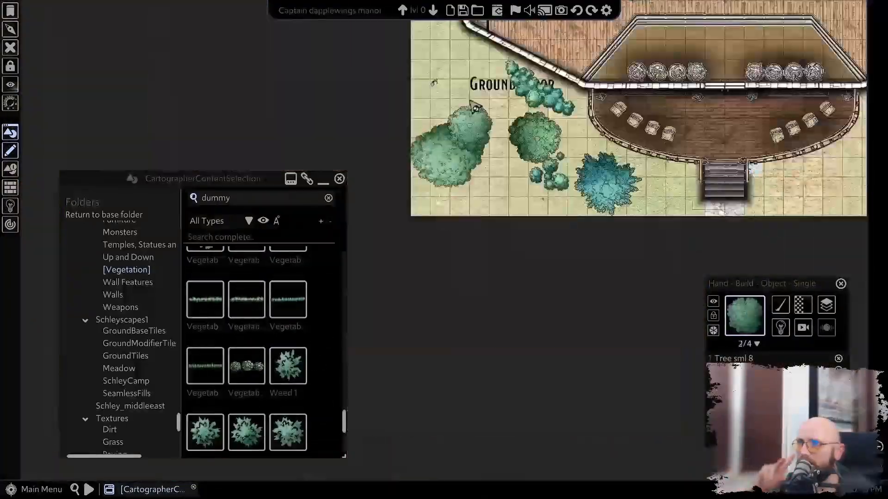
Place more trees from the chosen variants along the southern, eastern and western edges of the lawn.
key("w")
left_click(472, 327)
key("d")
left_click(675, 114)
key("s")
key("d")
left_click(623, 163)
key("a")
key("s")
left_click(370, 129)
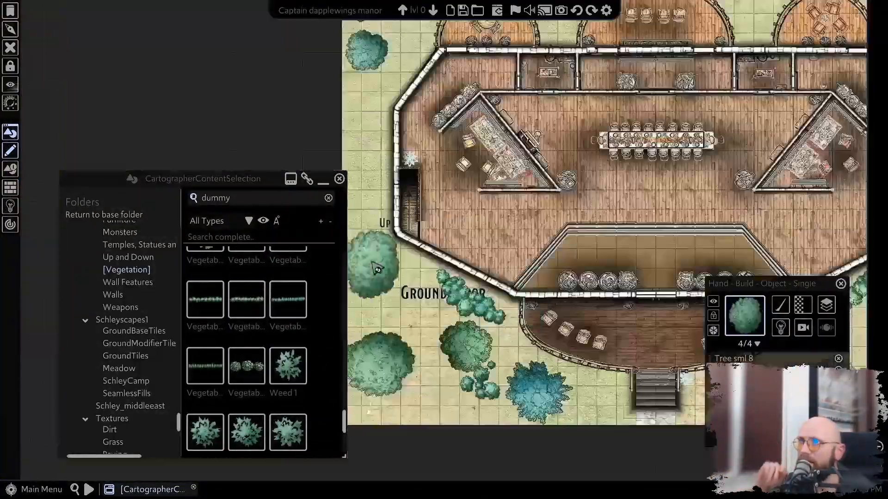
Compare the whole map with the locked reference image at 100 opacity and set its opacity back to 0.
scroll(462, 229, "down", 4)
right_click(462, 230)
scroll(476, 250, "down", 3)
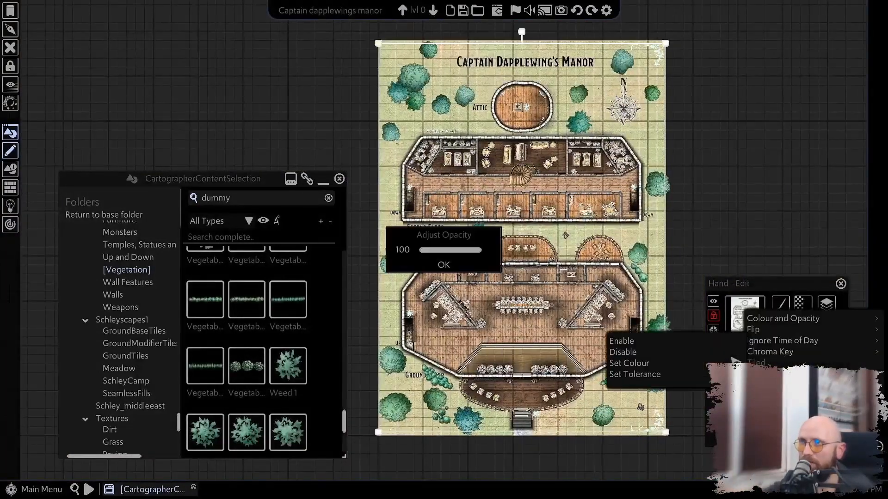
left_click(322, 184)
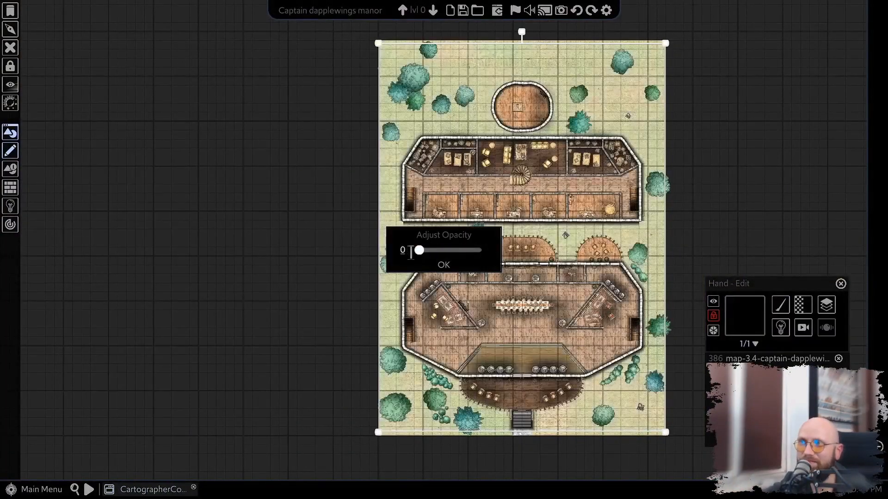
left_click(443, 266)
scroll(416, 252, "up", 5)
Open the Large folder of the Shadows assets in the content library.
left_click(152, 489)
scroll(147, 368, "down", 15)
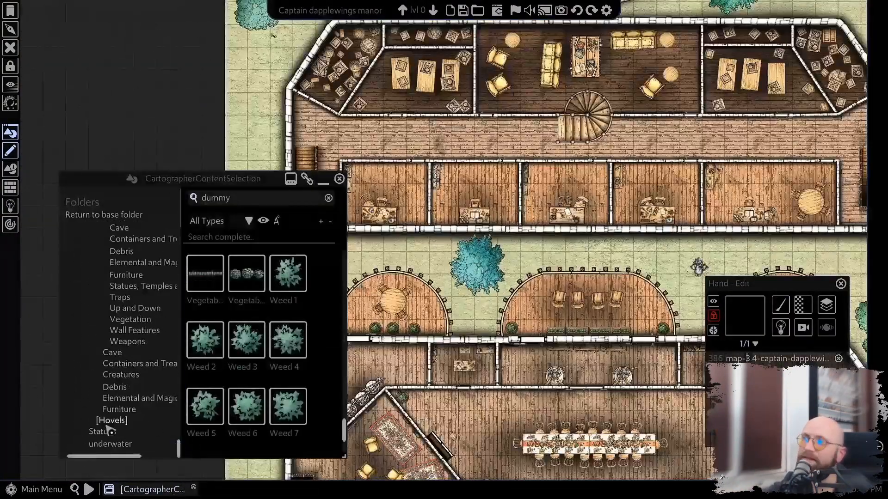
scroll(109, 428, "up", 6)
left_click(139, 344)
scroll(284, 333, "down", 1)
left_click(121, 370)
scroll(245, 333, "down", 1)
Pick a ShadowQuarterCircleVLarge asset from the large shadows for single placement.
left_click(257, 317)
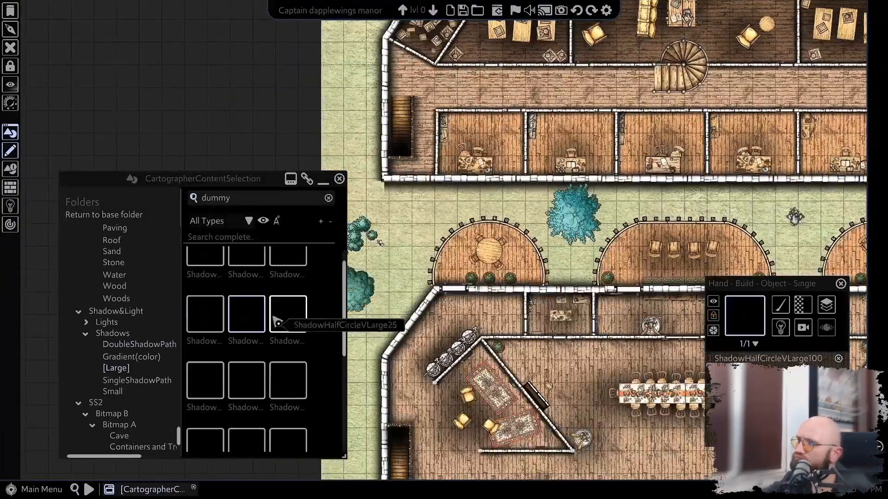
scroll(273, 319, "down", 2)
left_click(250, 340)
key("s")
key("a")
scroll(303, 352, "down", 1)
left_click(299, 290)
Place quarter-circle shadows at the wall corners of the ground floor's northwestern rooms.
scroll(518, 240, "up", 5)
key("s")
key("a")
left_click(610, 245)
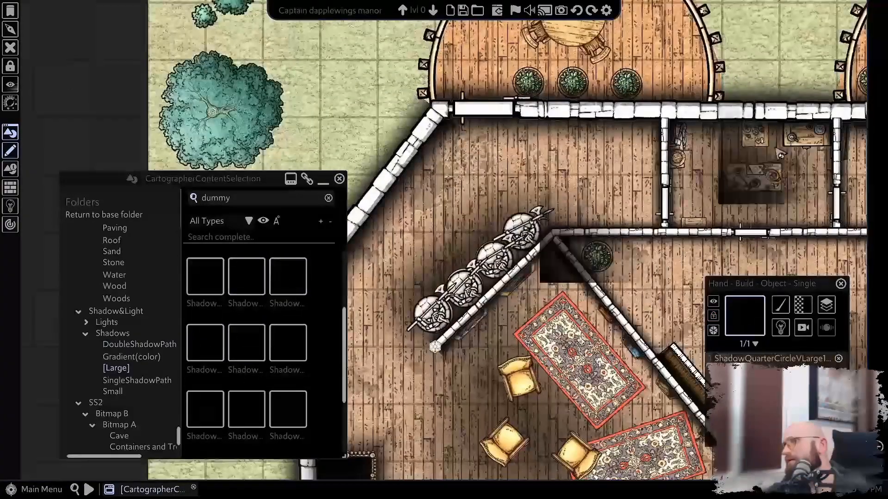
left_click(721, 111)
key("d")
left_click(671, 110)
key("d")
left_click(589, 103)
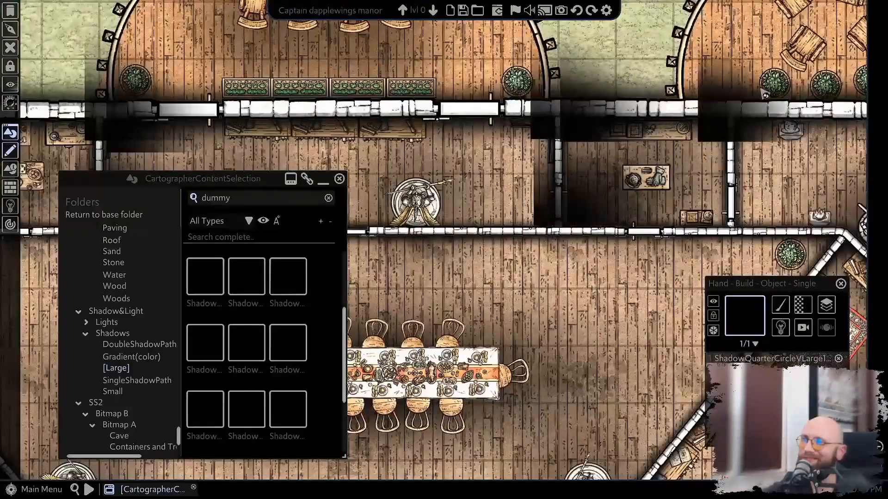
Place quarter-circle shadows at the wall corners of the ground floor's northeastern rooms.
left_click(765, 95)
key("d")
key("s")
left_click(562, 112)
key("a")
Add quarter-circle shadows at the dividing walls of the upper floor's row of desk rooms.
key("w")
key("s")
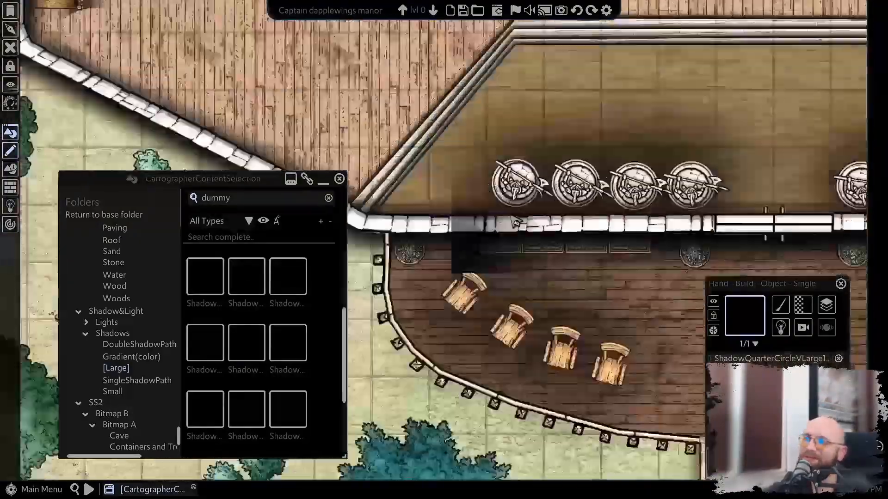
key("s")
key("d")
key("a")
left_click(670, 313)
key("a")
left_click(578, 296)
key("a")
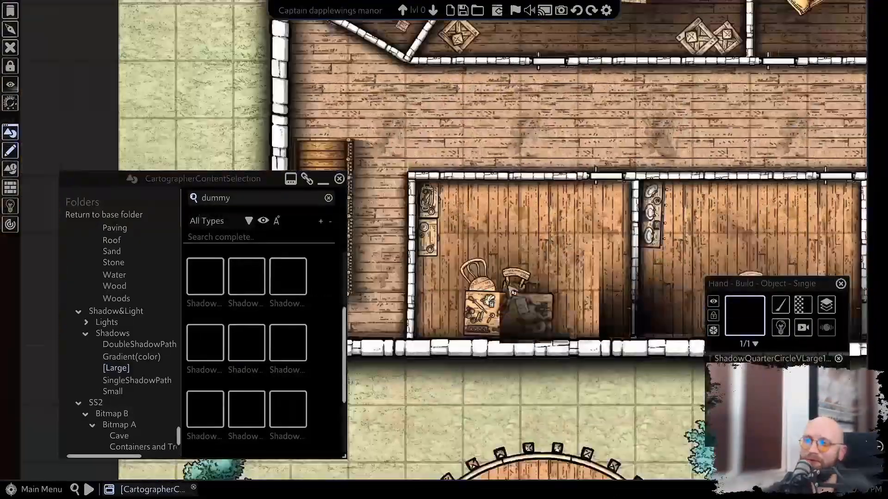
Add quarter-circle shadows at the corners of the upper floor's northern lounge and storerooms.
key("d")
key("s")
key("a")
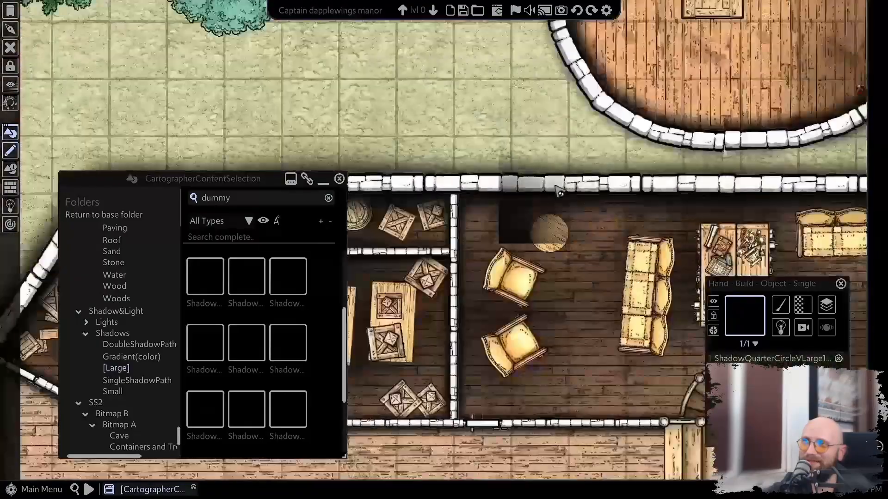
key("a")
key("d")
key("s")
key("d")
key("s")
scroll(684, 204, "up", 1)
Rotate the shadow beside the upper floor's east staircase by 180 degrees and fit it into the round-table room's northeast corner.
left_click(684, 185)
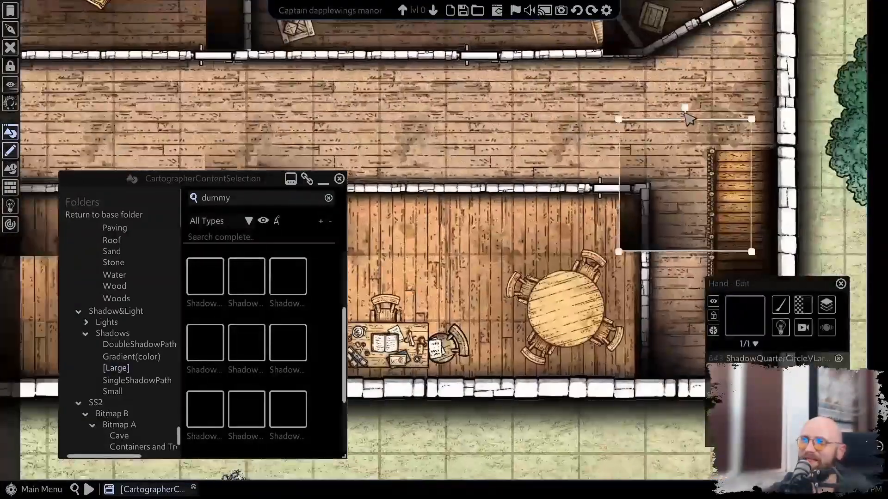
left_click_drag(685, 110, 684, 258)
left_click_drag(684, 185, 575, 259)
key("d")
key("s")
left_click(560, 196)
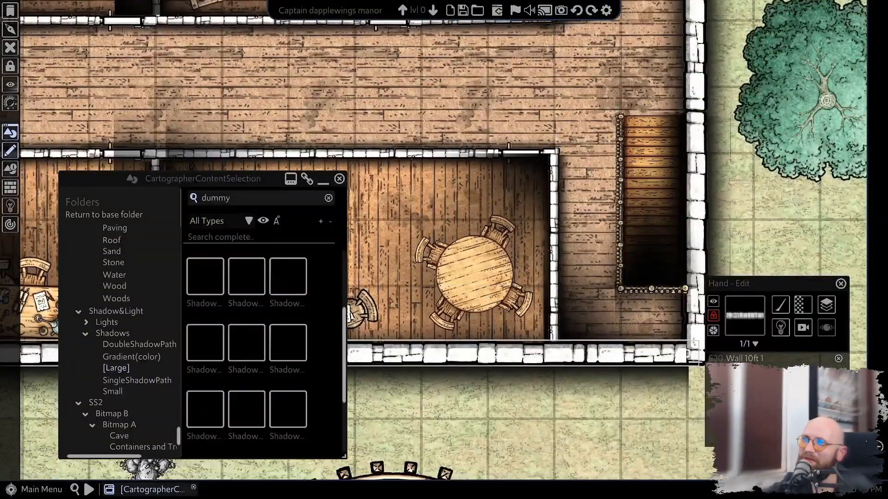
Rotate the shadow overlapping the round-table room's west wall and move it into the neighbouring room's northeast corner.
key("a")
scroll(444, 184, "down", 1)
left_click(440, 180)
left_click(323, 180)
key("a")
scroll(467, 185, "up", 5)
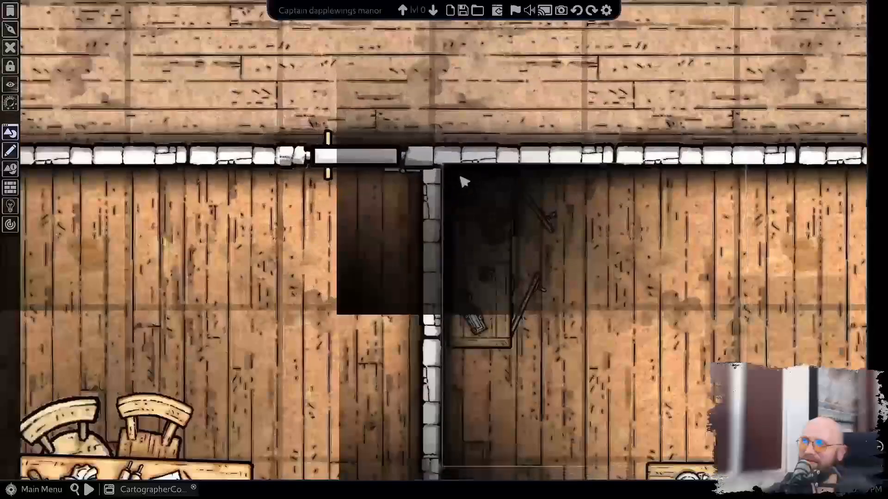
left_click(463, 182)
scroll(467, 184, "down", 1)
left_click_drag(490, 29, 491, 241)
left_click_drag(610, 58, 424, 174)
Fit a quarter-circle shadow into the southeast corner of the desk room west of the round-table room.
key("s")
key("a")
left_click(568, 222)
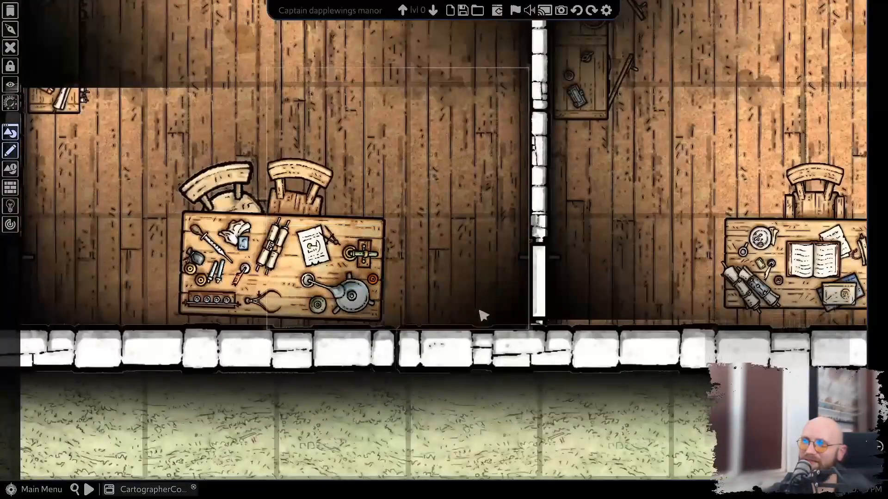
key("d")
key("a")
key("s")
scroll(471, 264, "down", 2)
Move a quarter-circle shadow into the northeast corner of the middle desk room on the upper floor.
left_click(435, 88)
key("w")
key("d")
left_click_drag(525, 79, 369, 200)
key("w")
key("a")
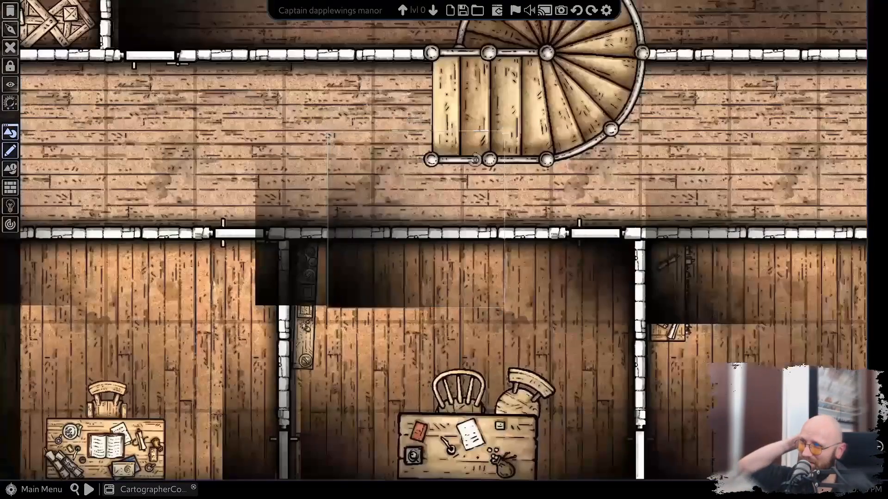
Rotate the next shadow and move it into the northeast corner of the second desk room from the west.
left_click_drag(275, 289, 278, 259)
key("s")
key("a")
left_click(369, 327)
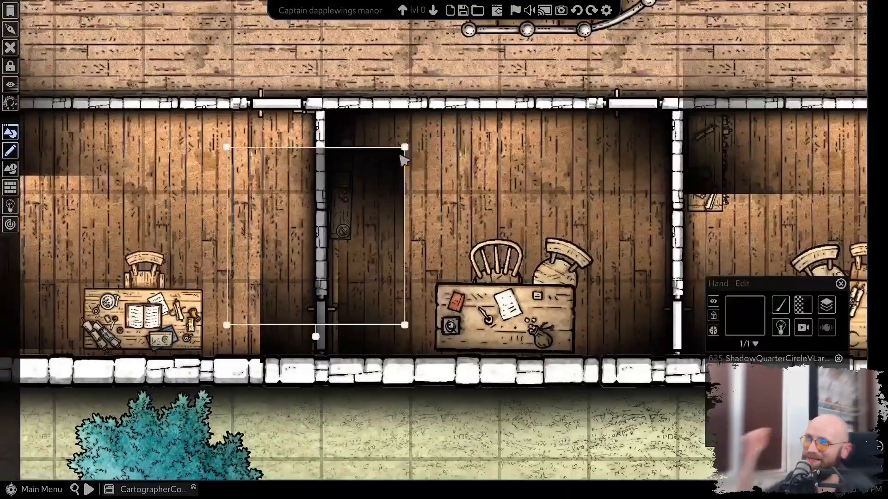
left_click_drag(400, 157, 311, 120)
Fit quarter-circle shadows into the western corners of the middle desk room on the upper floor.
key("s")
key("a")
left_click(433, 273)
scroll(499, 287, "down", 3)
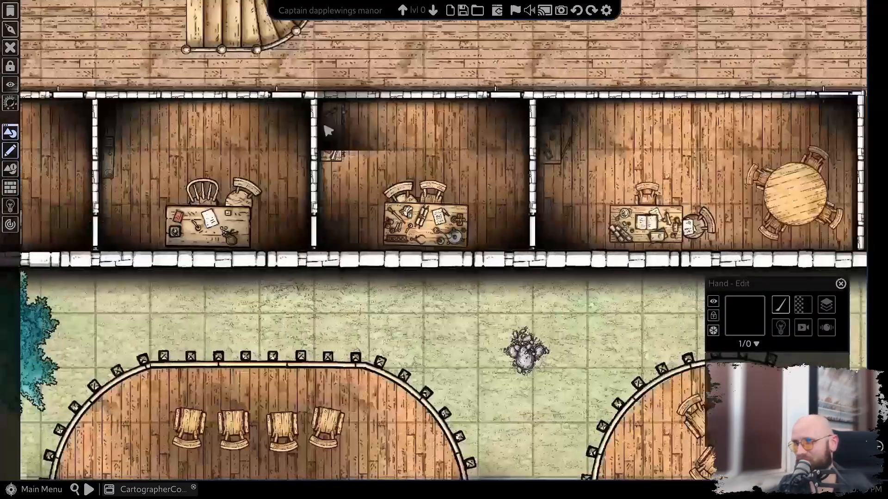
key("d")
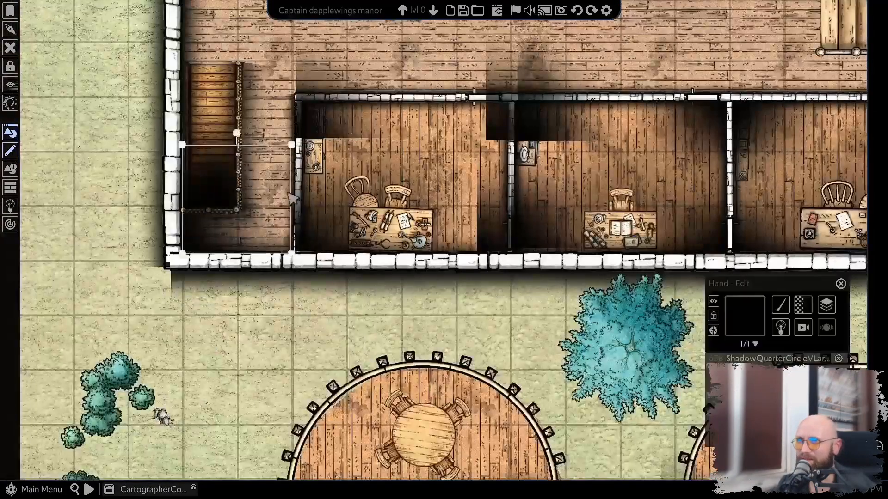
Align the remaining quarter-circle shadows with the corners of the two westernmost desk rooms.
scroll(292, 198, "up", 2)
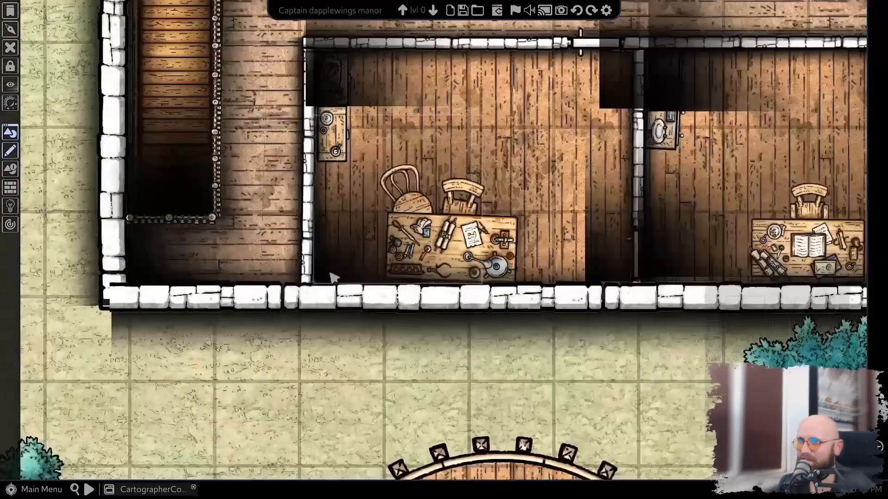
key("w")
key("d")
key("s")
key("d")
left_click(349, 168)
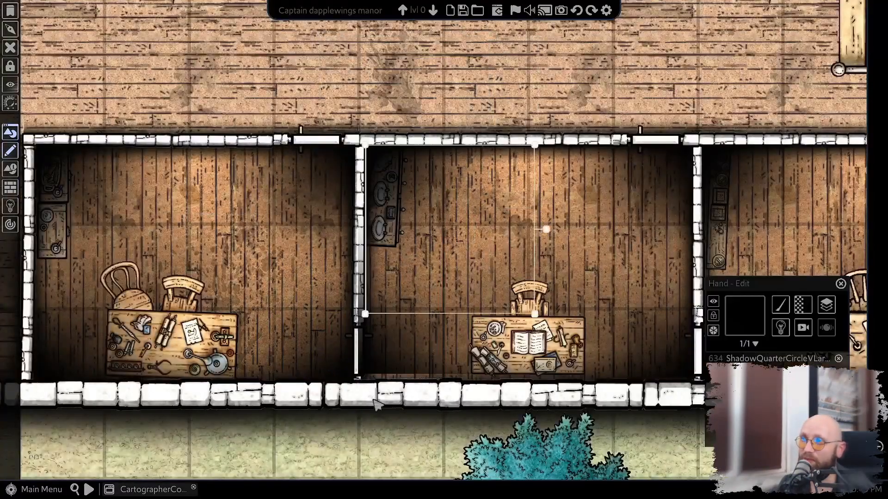
Rotate the upper floor's northeast storeroom shadow and fit another into the northwest corner of the ground floor's statue hall.
scroll(661, 287, "down", 3)
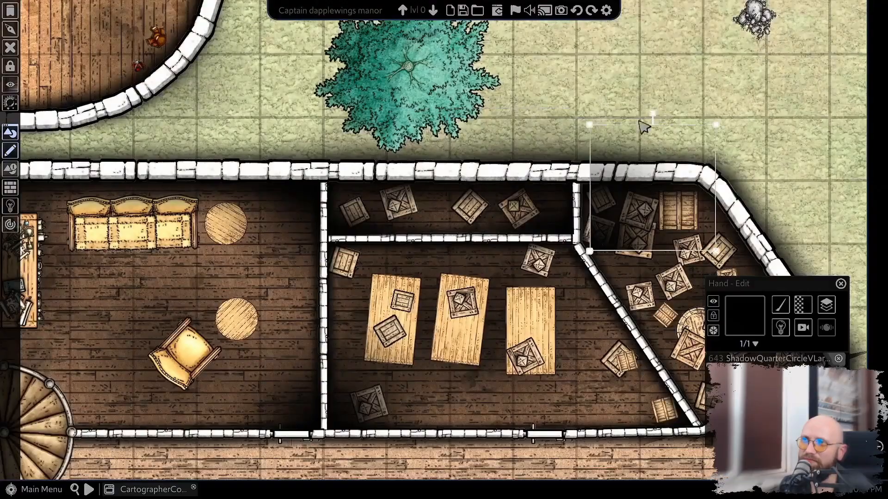
left_click_drag(652, 114, 653, 187)
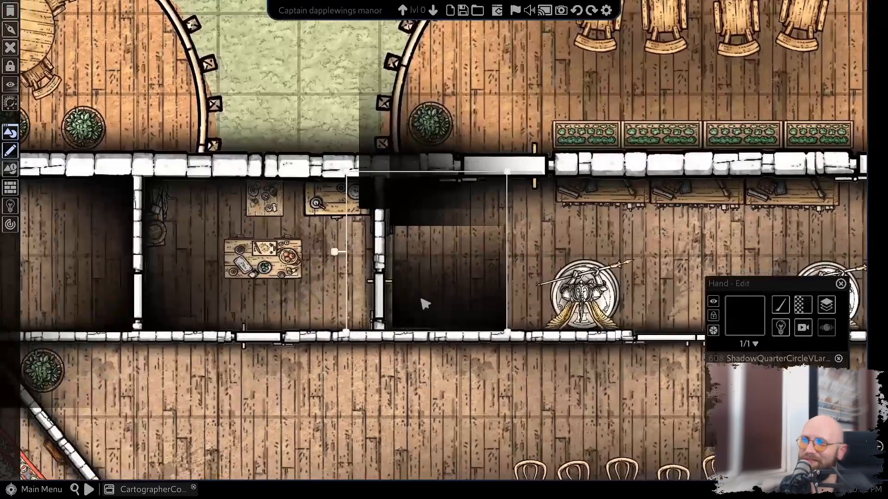
left_click(427, 187)
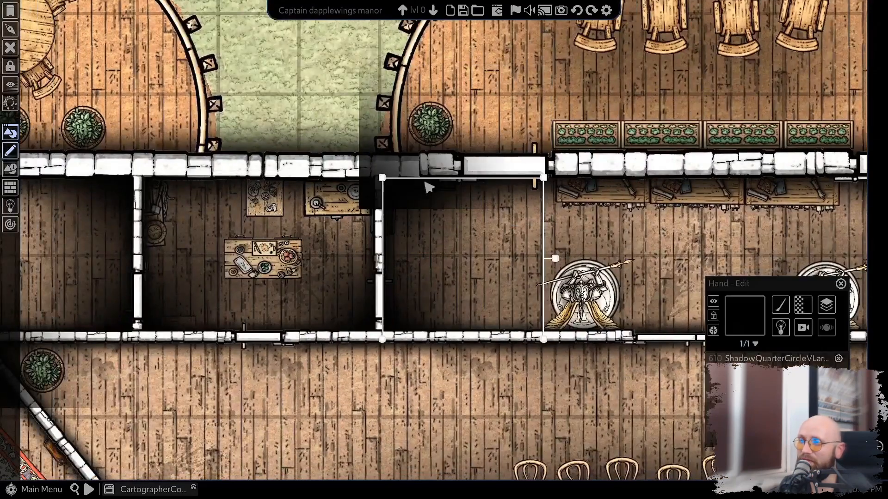
left_click(444, 264)
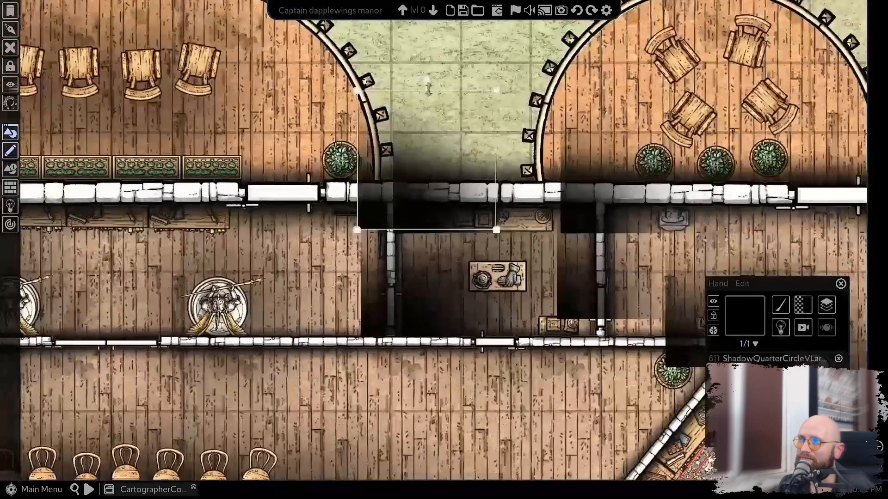
Move the shadows around the statue hall's east wall into the corners on both sides of it.
key("ctrl+z")
left_click_drag(485, 112, 371, 322)
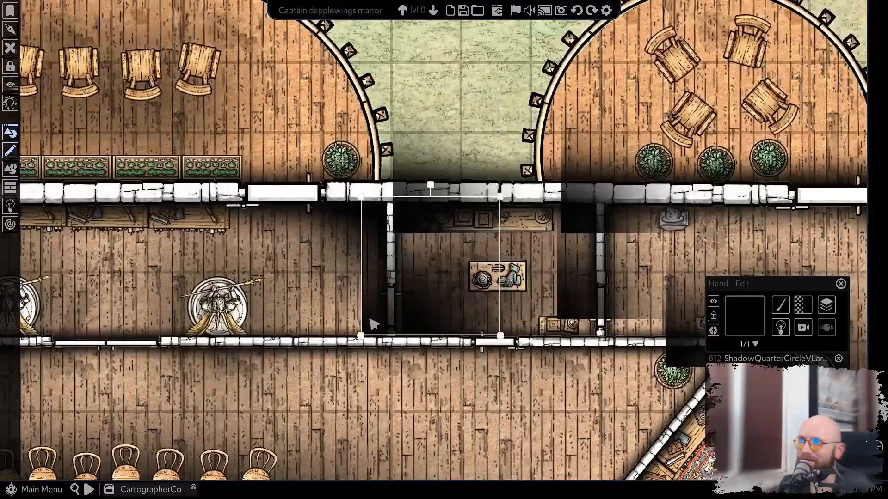
key("Escape")
left_click_drag(463, 85, 540, 164)
left_click_drag(412, 113, 415, 221)
key("Escape")
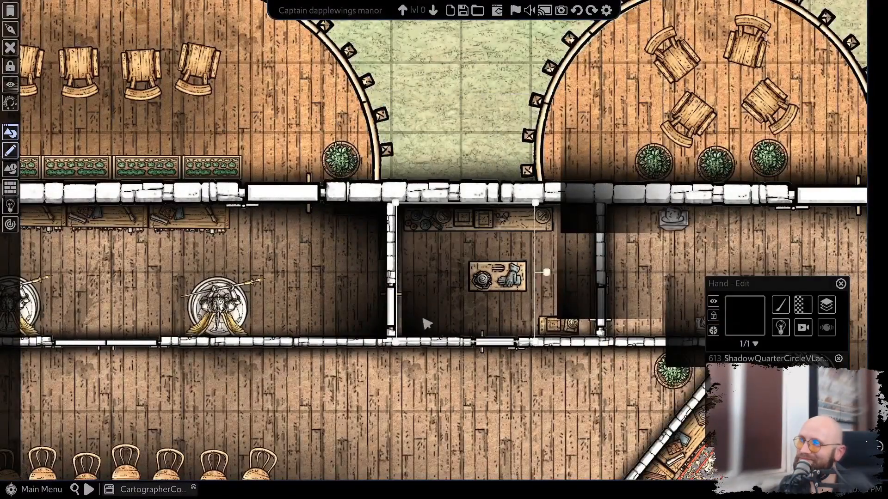
Rotate and move quarter-circle shadows into the eastern corners of the small room east of the statue hall.
left_click_drag(627, 84, 625, 277)
left_click_drag(680, 109, 578, 218)
left_click(630, 273)
left_click_drag(627, 169, 543, 250)
left_click_drag(680, 304, 570, 316)
Rotate and move quarter-circle shadows into the western corners of the ground floor's northeast room.
left_click_drag(551, 298, 298, 248)
left_click_drag(368, 231, 351, 251)
left_click_drag(464, 282, 404, 199)
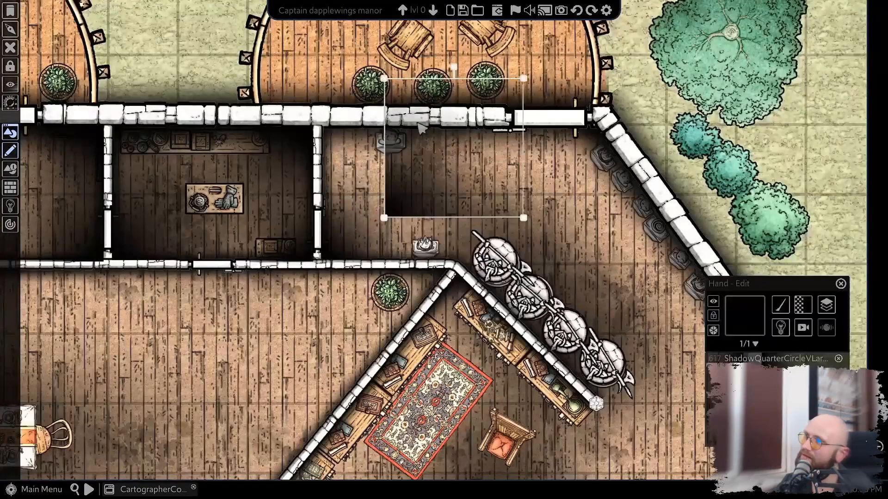
left_click_drag(456, 67, 536, 148)
left_click_drag(411, 109, 346, 157)
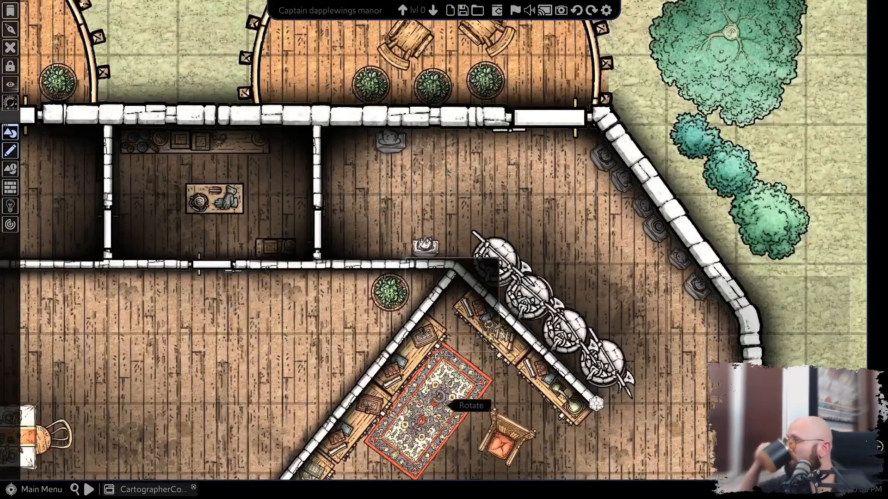
Rotate a quarter-circle shadow to follow the eastern triangular study's walls and move it to the study's western corner.
left_click_drag(455, 284, 621, 26)
left_click_drag(424, 201, 459, 205)
left_click_drag(352, 314, 362, 348)
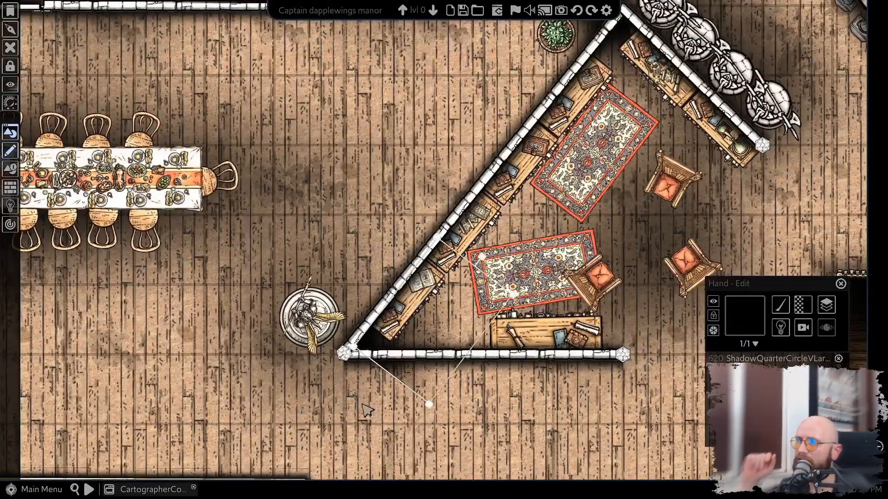
left_click_drag(368, 411, 373, 336)
scroll(373, 336, "down", 2)
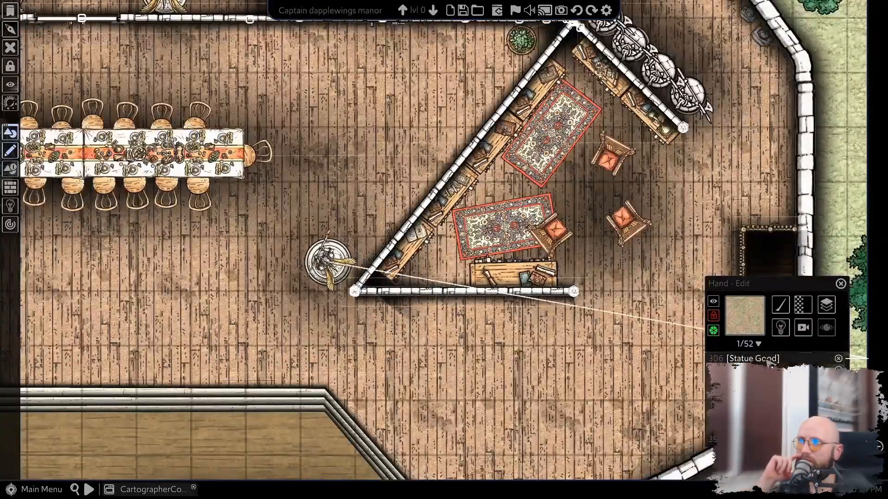
Rotate and move the quarter-circle shadow to fit the western corner of the eastern triangular study.
left_click(407, 298)
scroll(409, 298, "up", 2)
left_click_drag(432, 302, 405, 282)
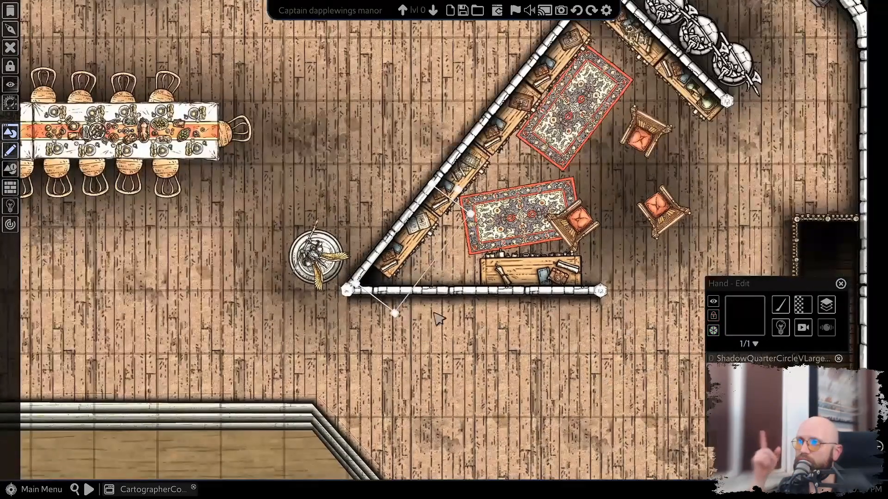
left_click_drag(400, 351, 381, 282)
left_click_drag(139, 284, 809, 276)
Paste a quarter-circle shadow into the western triangular study and fit it into the room's northern corner.
left_click(337, 269)
key("Delete")
key("ctrl+v")
left_click_drag(344, 220, 226, 271)
left_click_drag(343, 302, 351, 279)
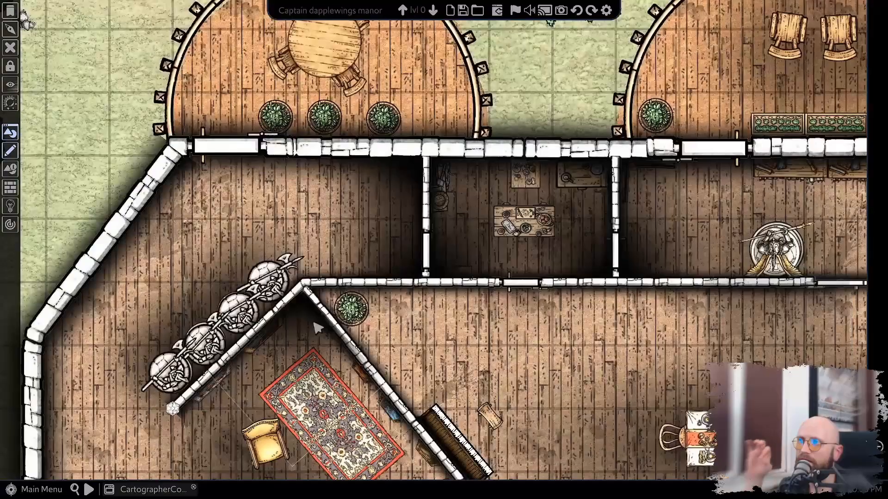
left_click(370, 352)
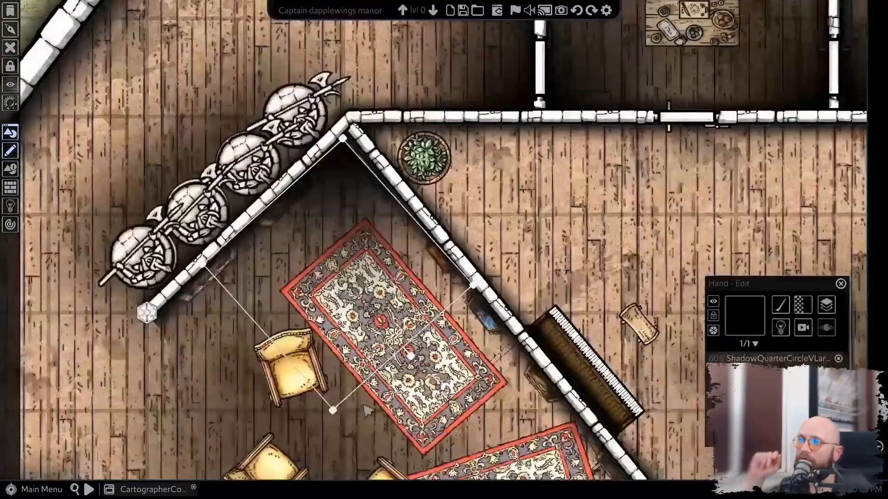
mouse_move(323, 351)
left_mouse_down()
mouse_move(452, 377)
mouse_move(347, 155)
left_mouse_up()
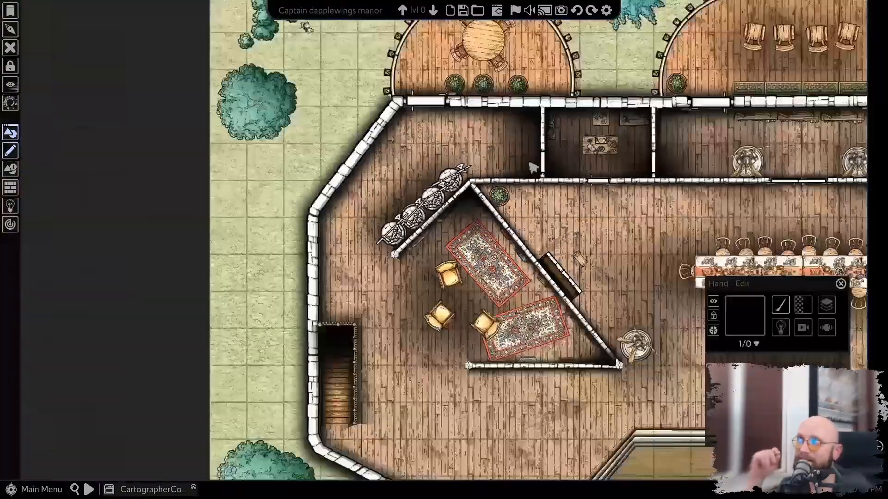
Browse the content folders to the Dirt textures and choose Dirt Brown 5.
scroll(533, 167, "down", 5)
scroll(555, 393, "up", 5)
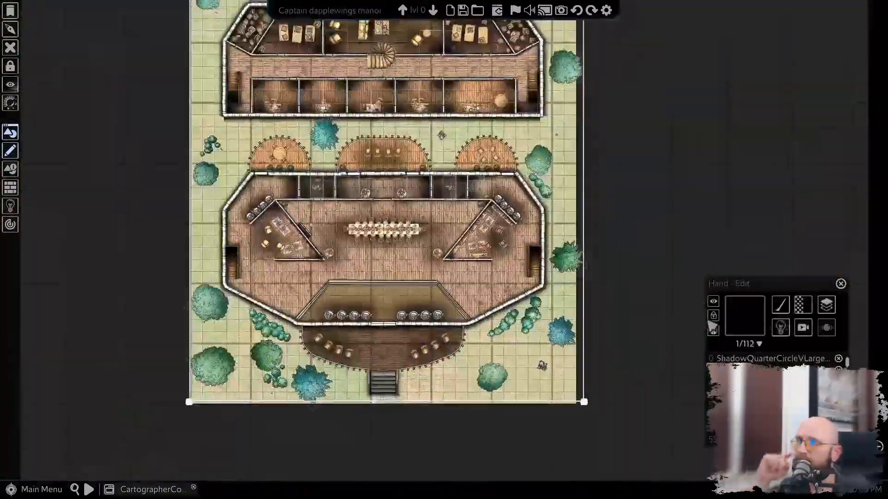
scroll(466, 289, "up", 2)
left_click(153, 489)
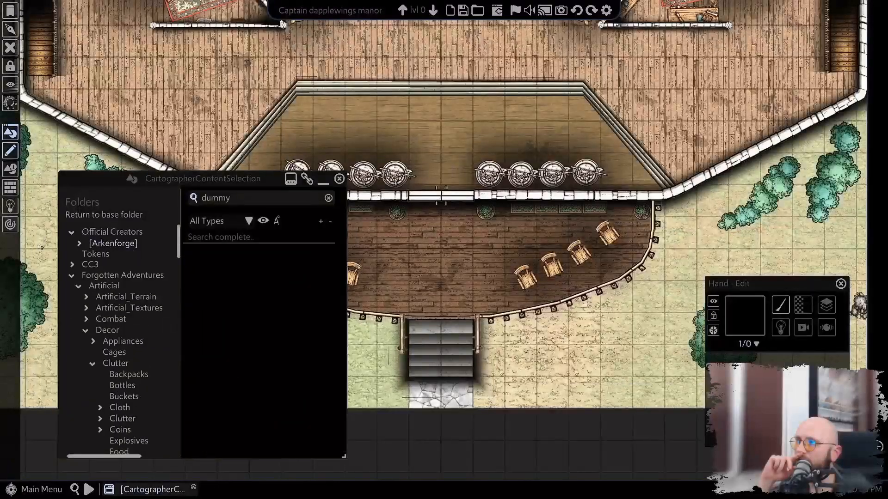
left_click_drag(425, 256, 536, 217)
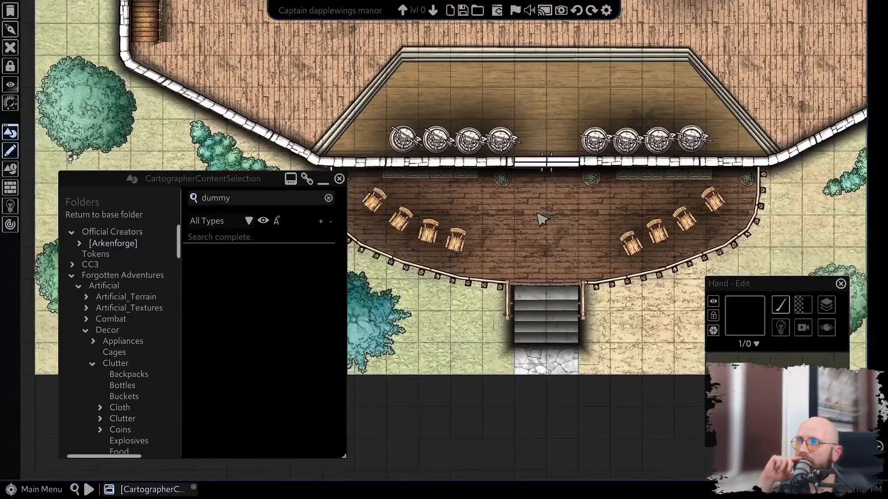
scroll(144, 403, "down", 10)
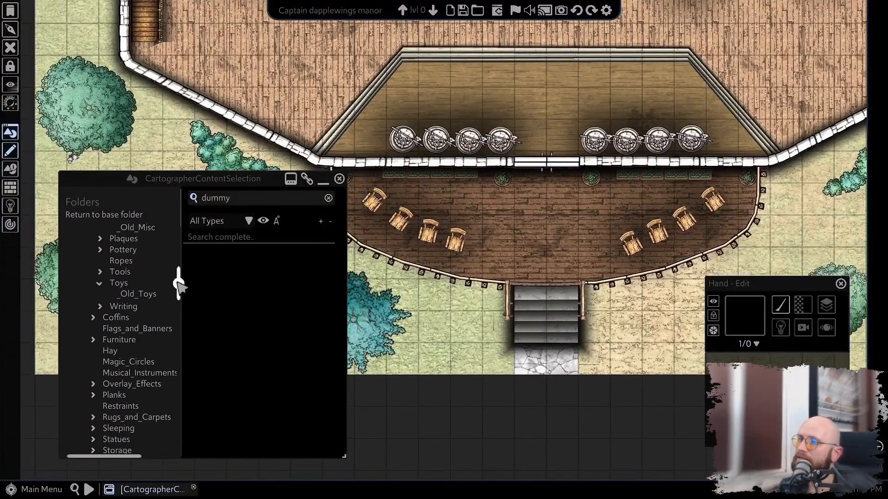
left_click_drag(179, 284, 180, 448)
scroll(138, 397, "up", 5)
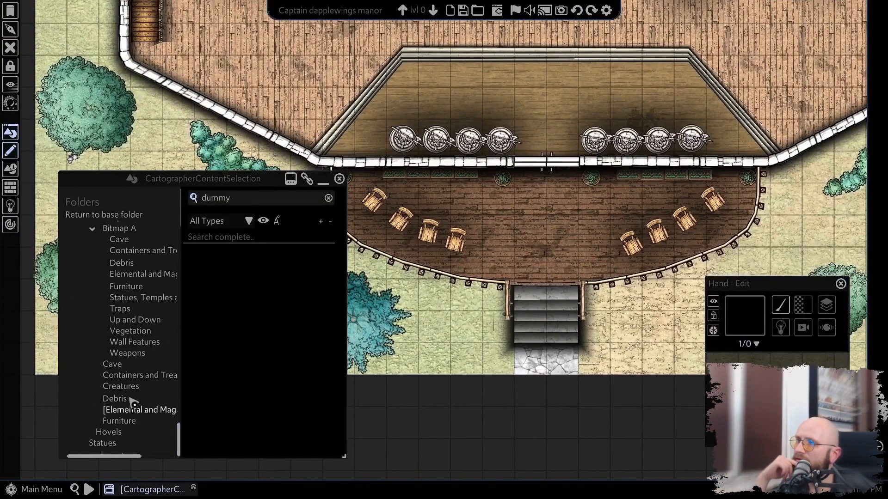
scroll(120, 365, "up", 1)
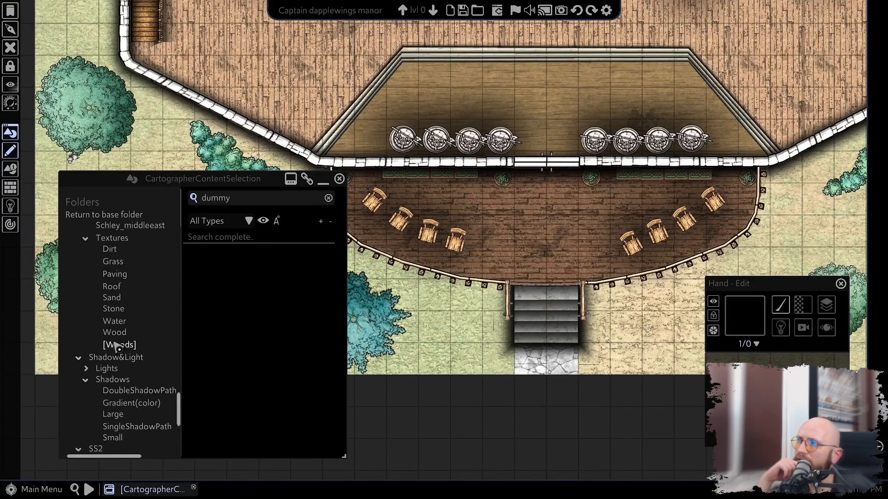
scroll(127, 365, "up", 3)
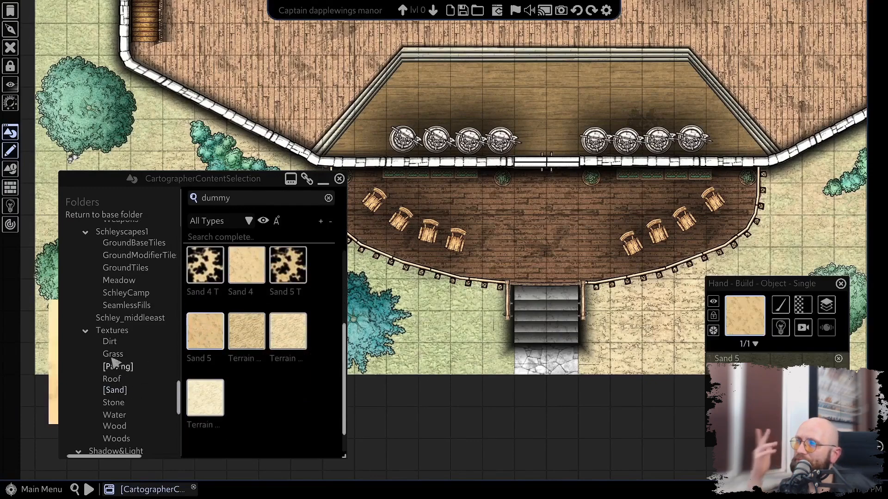
left_click(113, 341)
scroll(245, 374, "down", 2)
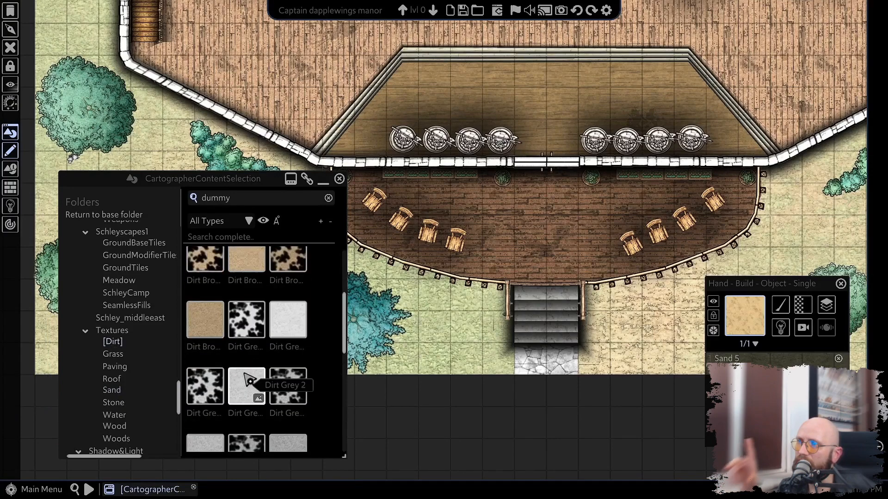
left_click(197, 325)
Set the Dirt Brown 5 texture to tiled brush placement.
left_click_drag(359, 288, 539, 284)
right_click(746, 315)
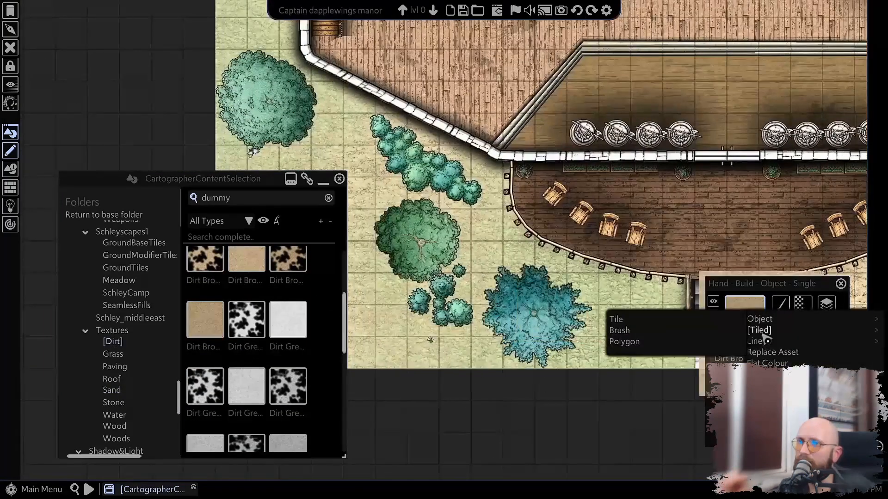
left_click(624, 341)
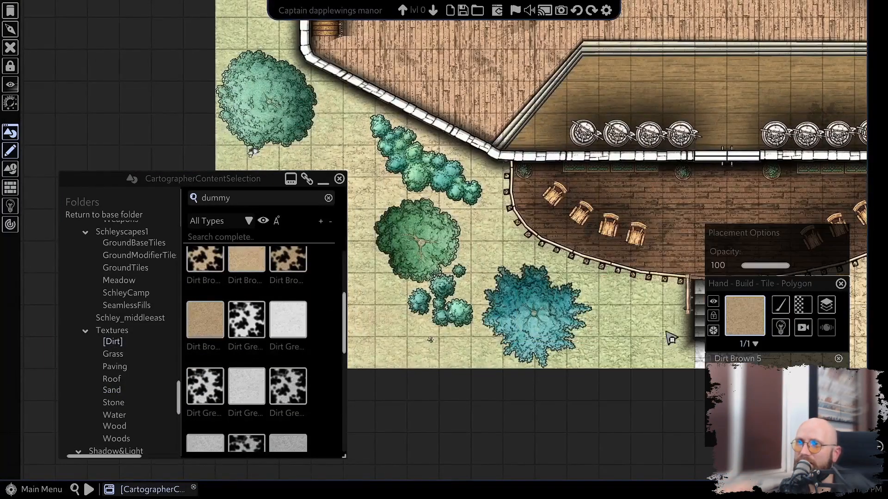
left_click(781, 307)
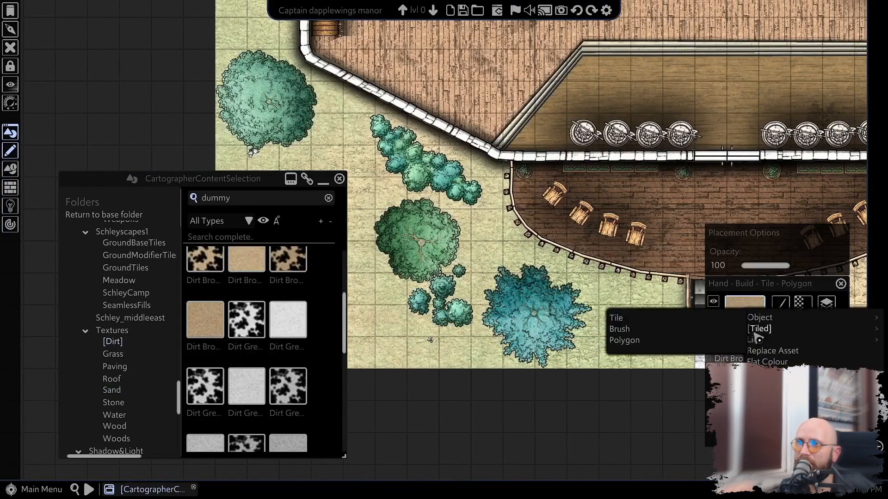
left_click(655, 329)
scroll(674, 283, "up", 3)
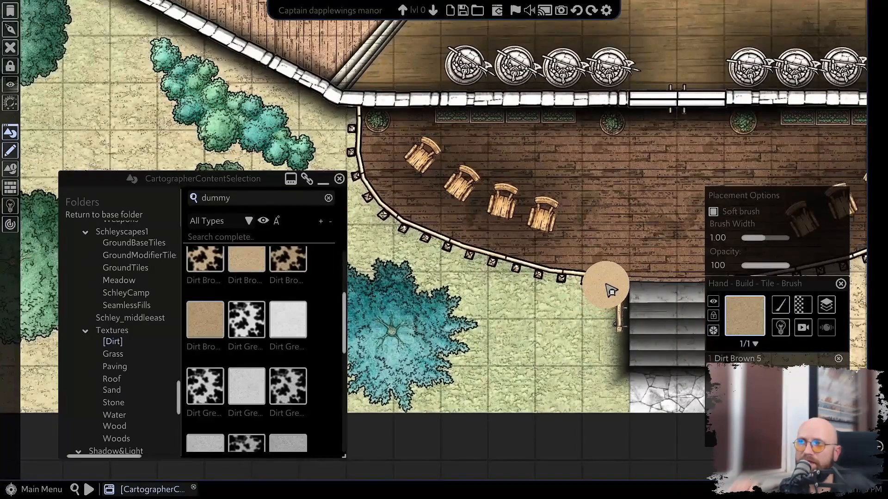
Paint a dirt path from the front stairs along the porch's western edge, the southwest wall and the west wall.
left_click_drag(614, 290, 618, 303)
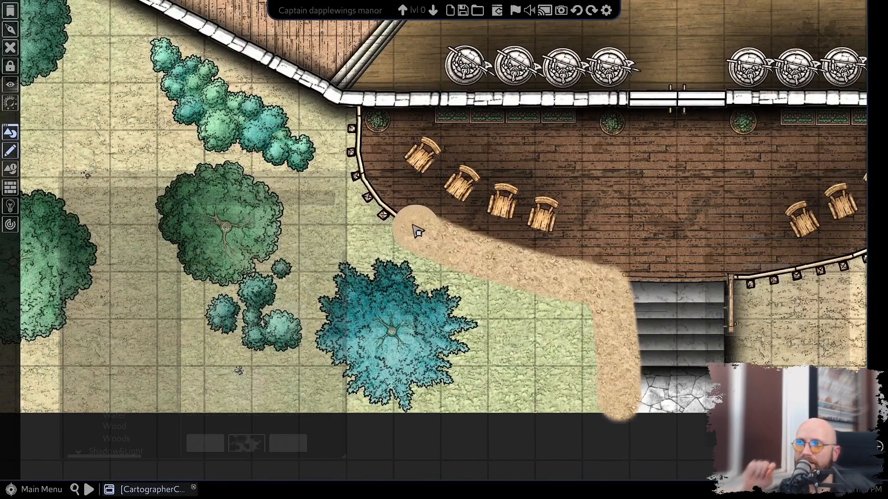
key("Left")
key("Up")
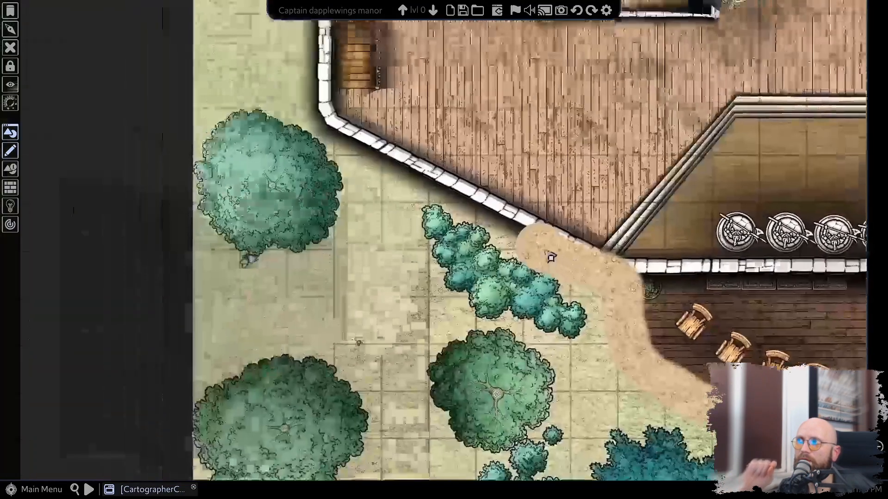
left_click_drag(348, 152, 429, 283)
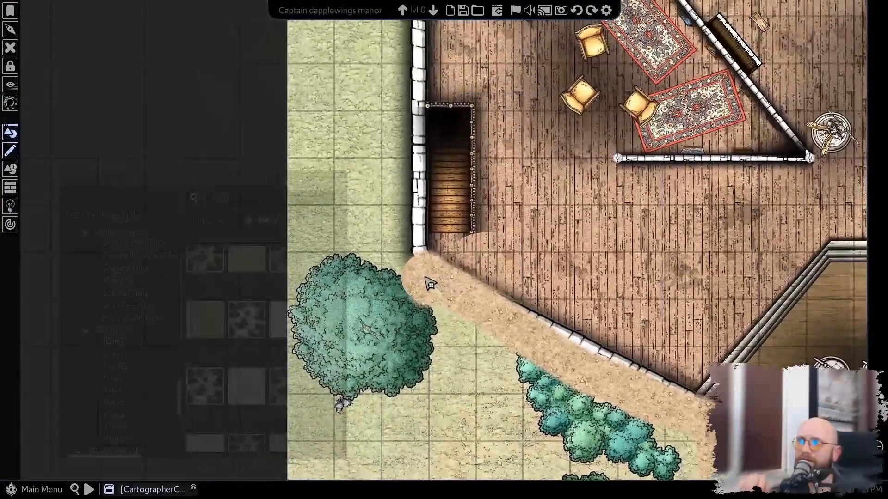
key("Up")
mouse_move(415, 187)
left_mouse_down()
mouse_move(412, 352)
mouse_move(412, 223)
mouse_move(408, 294)
left_mouse_up()
Continue the dirt path along the ground floor's northwest wall and around the western rear balcony.
key("Up")
left_click_drag(504, 159, 481, 226)
mouse_move(591, 162)
left_mouse_down()
mouse_move(633, 162)
mouse_move(679, 197)
left_mouse_up()
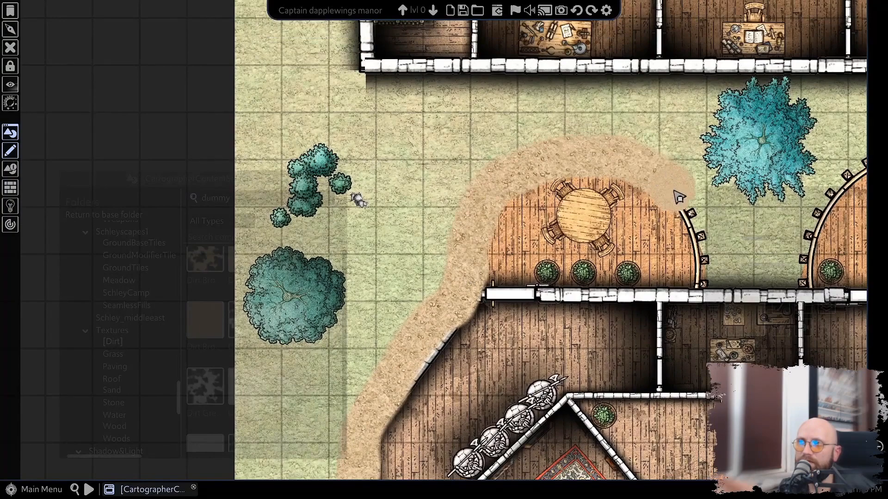
left_click_drag(732, 285, 790, 287)
Paint the dirt path around the middle rear balcony and onward past the eastern balcony.
mouse_move(790, 288)
left_mouse_down()
mouse_move(737, 307)
mouse_move(589, 322)
left_mouse_up()
mouse_move(589, 322)
left_mouse_down()
mouse_move(636, 226)
mouse_move(674, 204)
left_mouse_up()
mouse_move(674, 205)
left_mouse_down()
mouse_move(424, 230)
mouse_move(365, 226)
mouse_move(463, 222)
mouse_move(572, 239)
left_mouse_up()
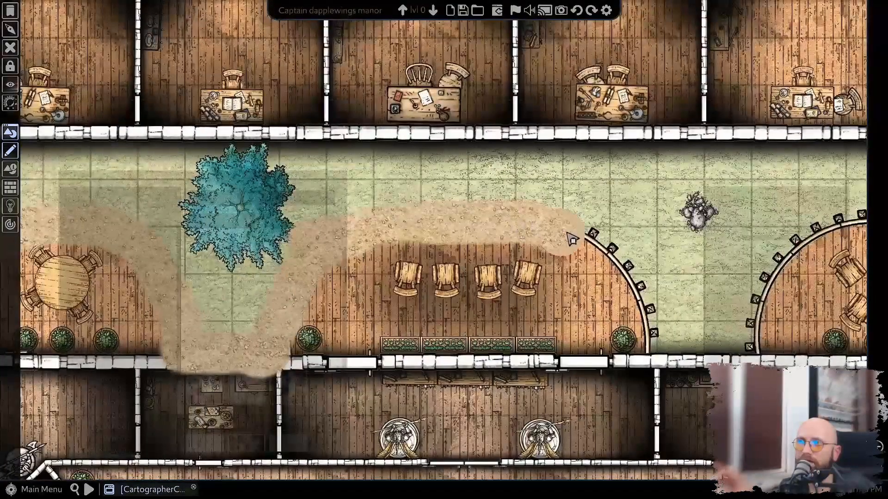
left_click_drag(650, 339, 736, 351)
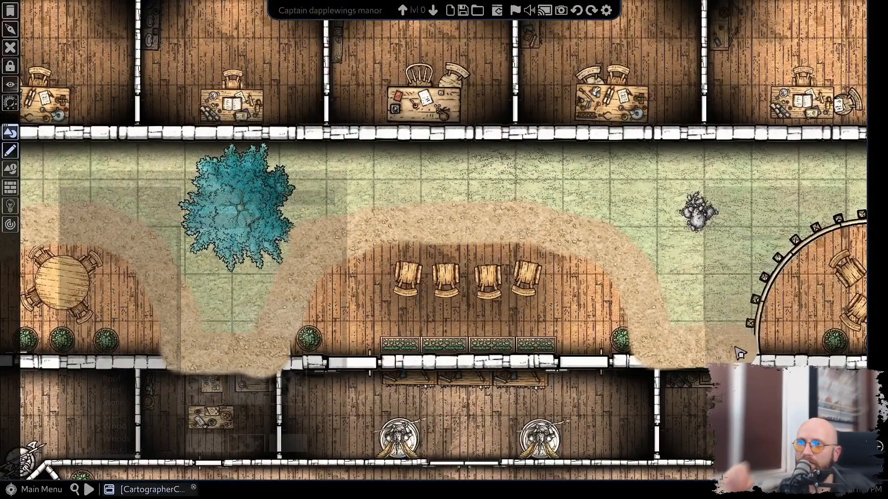
left_click_drag(745, 319, 553, 332)
mouse_move(625, 294)
left_mouse_down()
mouse_move(714, 307)
mouse_move(742, 335)
mouse_move(661, 281)
mouse_move(695, 326)
mouse_move(646, 261)
mouse_move(671, 315)
mouse_move(676, 420)
mouse_move(650, 227)
mouse_move(658, 288)
mouse_move(648, 386)
mouse_move(656, 240)
mouse_move(633, 278)
mouse_move(464, 348)
mouse_move(358, 417)
mouse_move(419, 318)
mouse_move(547, 197)
mouse_move(524, 286)
mouse_move(488, 321)
mouse_move(287, 365)
mouse_move(601, 220)
mouse_move(581, 241)
mouse_move(572, 291)
mouse_move(578, 362)
mouse_move(596, 342)
left_mouse_up()
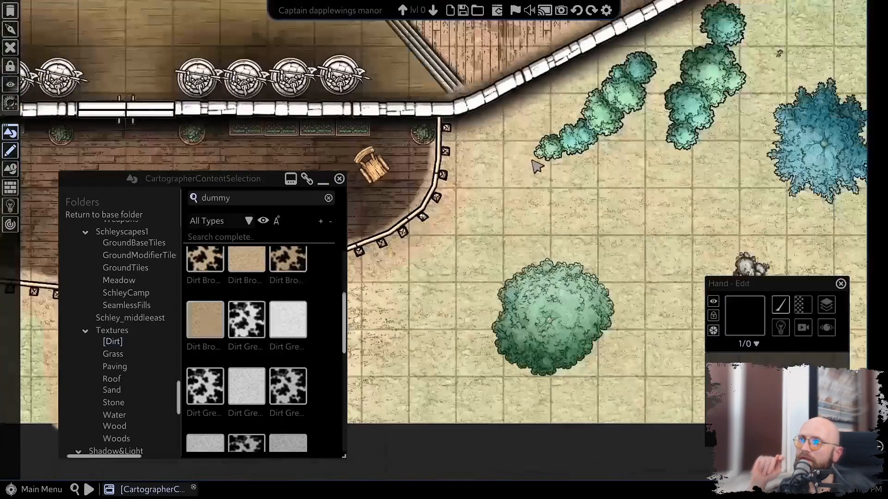
Select the stacked ground textures on the southeastern lawn and narrow the selection to fewer layers.
left_click_drag(620, 59, 557, 259)
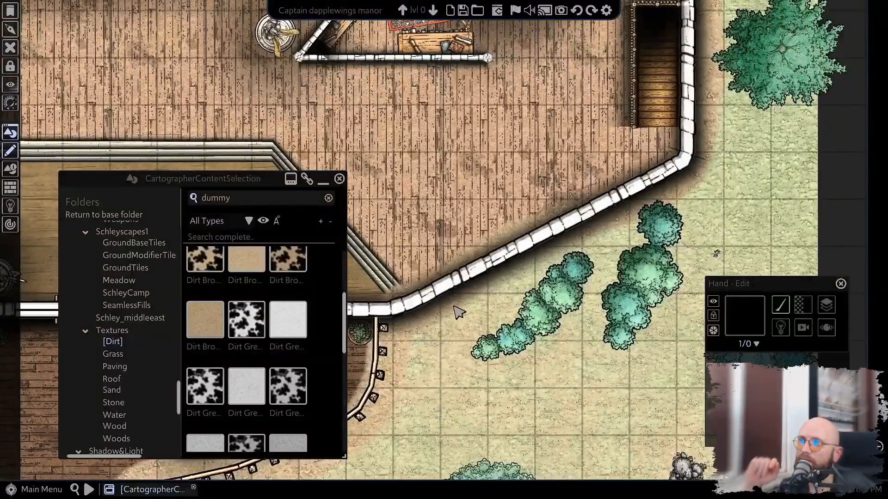
left_click(448, 350)
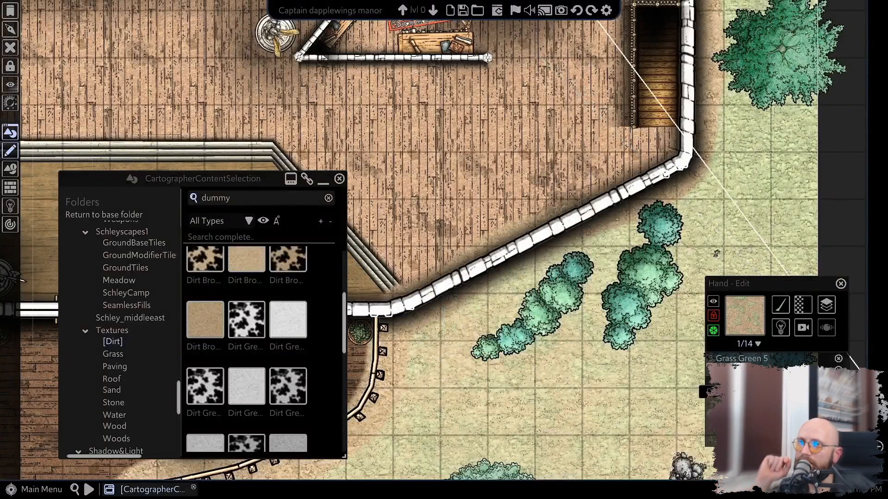
key("Delete")
left_click(838, 393)
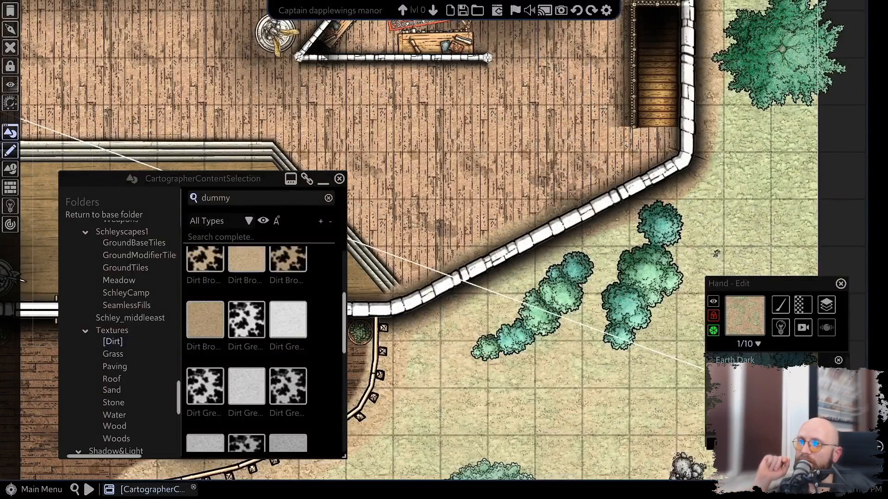
left_click(838, 432)
left_click(838, 433)
key("Delete")
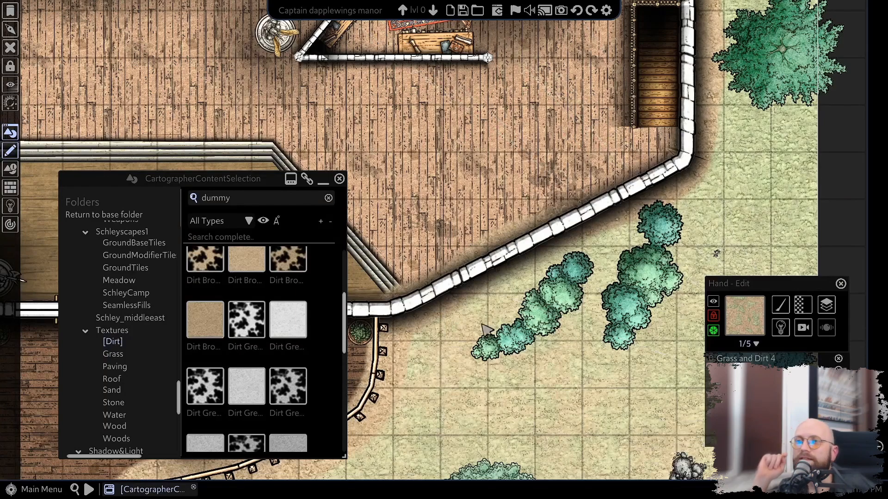
Select the Dirt Brown 5 path beside the front stairs and set its texture to tiled brush placement.
scroll(557, 278, "down", 3)
scroll(557, 277, "up", 10)
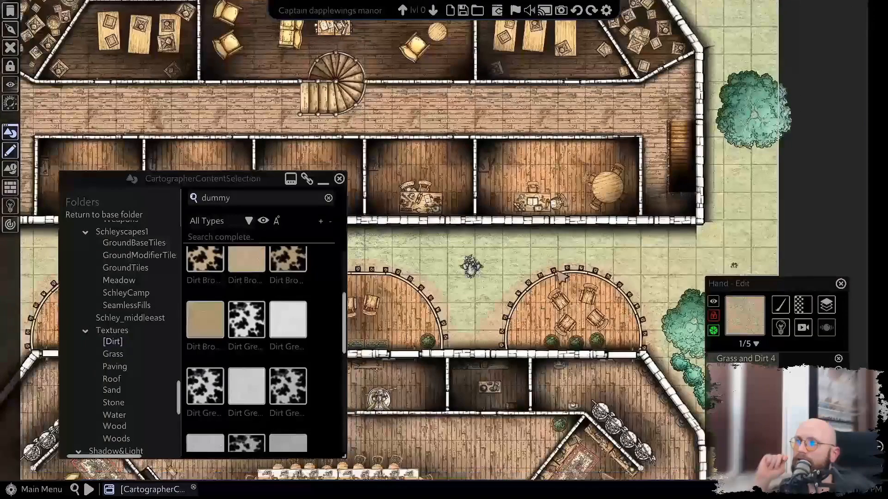
left_click_drag(386, 320, 727, 153)
left_click_drag(365, 240, 646, 120)
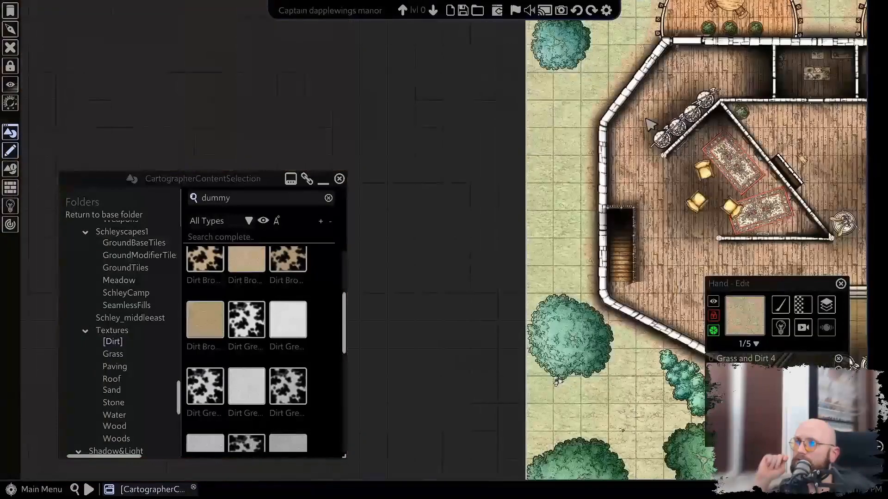
left_click_drag(688, 425, 316, 169)
scroll(652, 264, "up", 1)
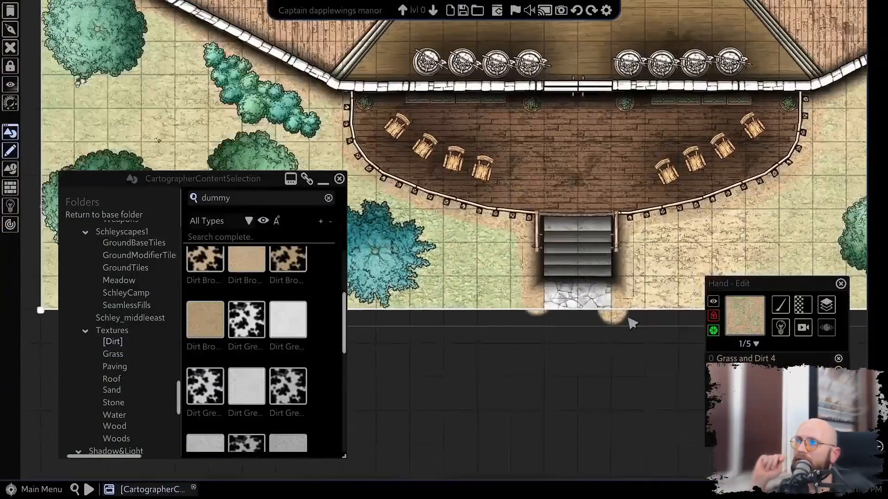
scroll(638, 313, "up", 1)
left_click_drag(617, 334, 550, 350)
left_click(578, 328)
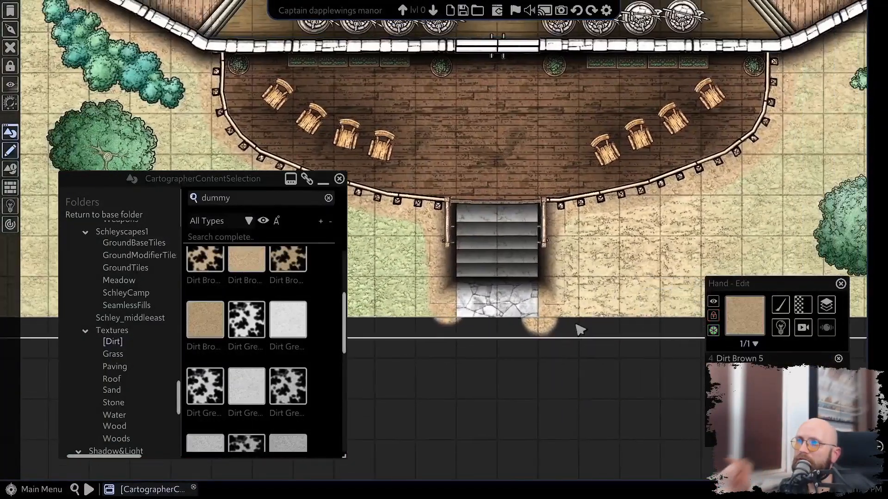
left_click_drag(648, 163, 540, 421)
left_click_drag(628, 184, 550, 409)
left_click(780, 310)
mouse_move(781, 336)
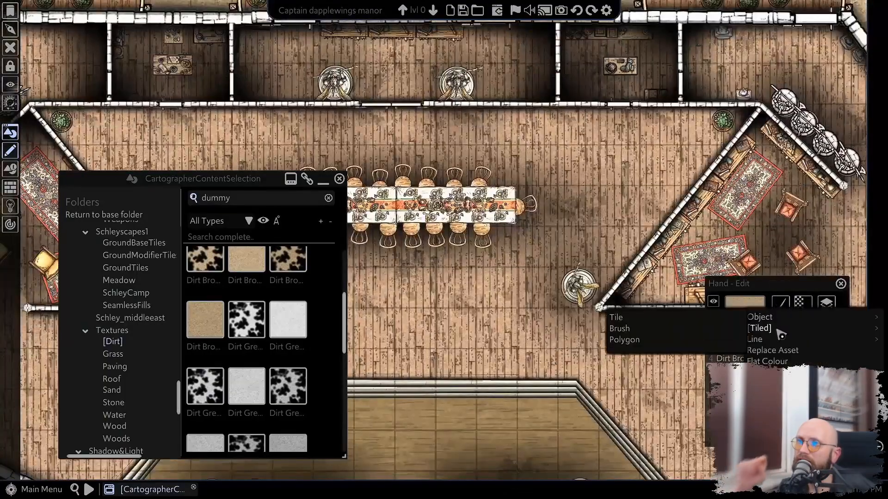
left_click(670, 330)
Paint a Dirt Brown 5 path along the upper floor's outer walls, starting at its southeast corner.
mouse_move(607, 112)
left_mouse_down()
mouse_move(413, 455)
mouse_move(384, 471)
left_mouse_up()
mouse_move(707, 159)
left_mouse_down()
mouse_move(553, 187)
mouse_move(535, 260)
left_mouse_up()
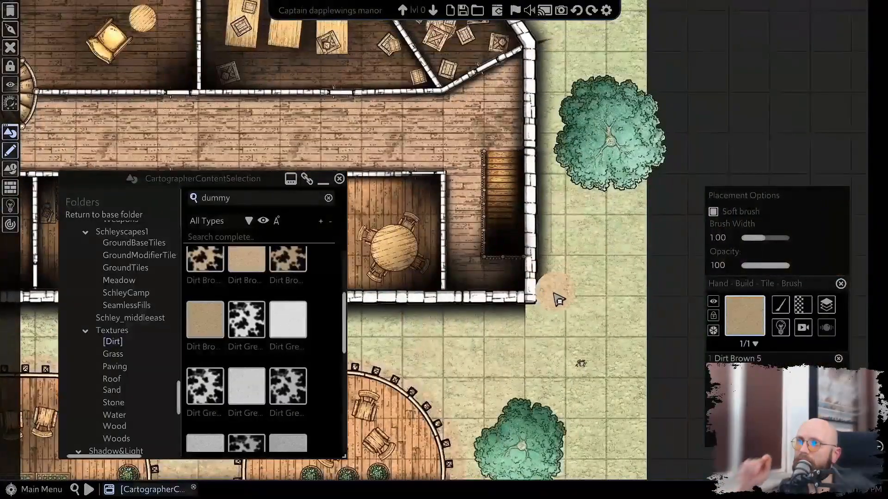
left_click_drag(534, 303, 533, 304)
left_click_drag(539, 222, 527, 329)
mouse_move(526, 328)
left_mouse_down()
mouse_move(523, 169)
mouse_move(549, 311)
left_mouse_up()
mouse_move(549, 311)
left_mouse_down()
mouse_move(536, 259)
mouse_move(507, 215)
left_mouse_up()
mouse_move(460, 172)
left_mouse_down()
mouse_move(277, 165)
mouse_move(858, 145)
mouse_move(404, 143)
mouse_move(698, 135)
mouse_move(547, 141)
mouse_move(480, 199)
mouse_move(425, 301)
mouse_move(481, 89)
mouse_move(483, 250)
mouse_move(555, 263)
mouse_move(772, 266)
mouse_move(249, 257)
mouse_move(633, 250)
mouse_move(237, 204)
left_mouse_up()
Paint a ring of Dirt Brown 5 around the outer wall of the oval room north of the upper floor.
left_click_drag(236, 204, 600, 224)
mouse_move(499, 176)
left_mouse_down()
mouse_move(584, 251)
mouse_move(618, 235)
left_mouse_up()
mouse_move(514, 196)
left_mouse_down()
mouse_move(488, 216)
mouse_move(468, 270)
mouse_move(545, 249)
mouse_move(586, 210)
mouse_move(555, 241)
mouse_move(579, 203)
mouse_move(577, 245)
mouse_move(597, 312)
mouse_move(596, 265)
mouse_move(575, 218)
mouse_move(543, 187)
mouse_move(498, 170)
mouse_move(359, 165)
mouse_move(328, 201)
left_mouse_up()
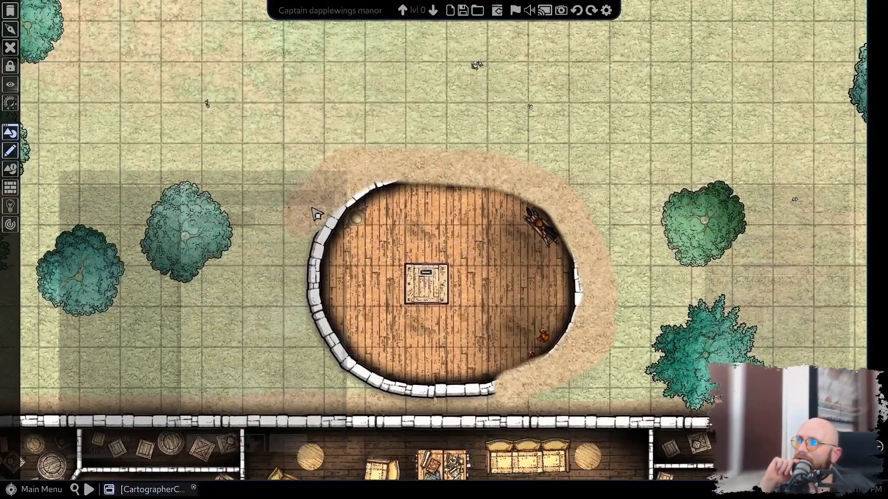
mouse_move(310, 250)
left_mouse_down()
mouse_move(303, 282)
mouse_move(341, 367)
mouse_move(398, 397)
mouse_move(526, 399)
left_mouse_up()
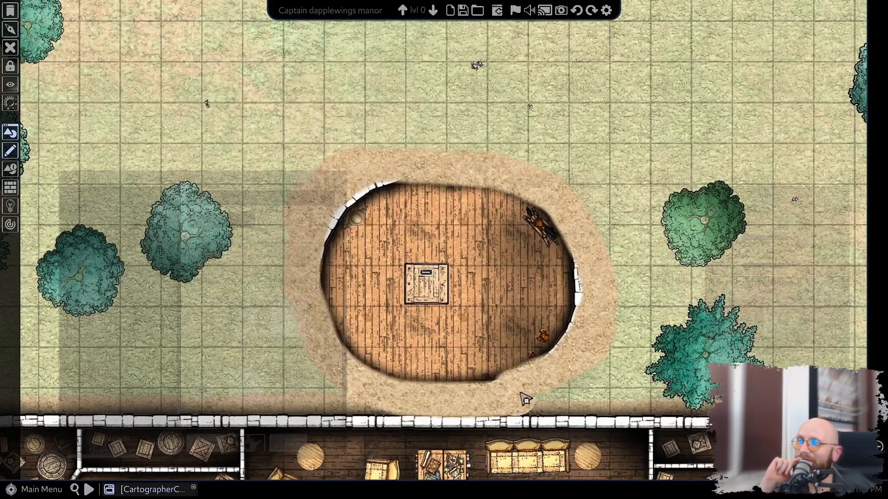
Finish the Dirt Brown 5 ring at the southeastern side of the oval room's outer wall.
left_click_drag(552, 370, 557, 367)
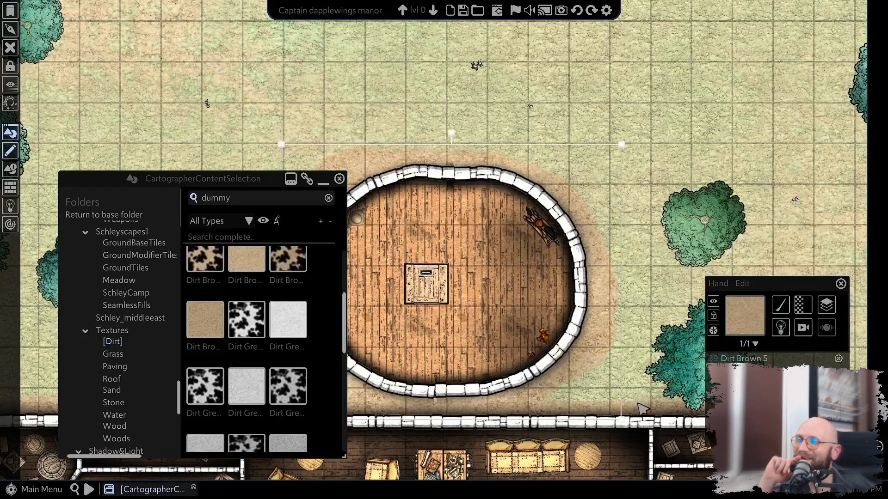
left_click(673, 310)
left_click(769, 123)
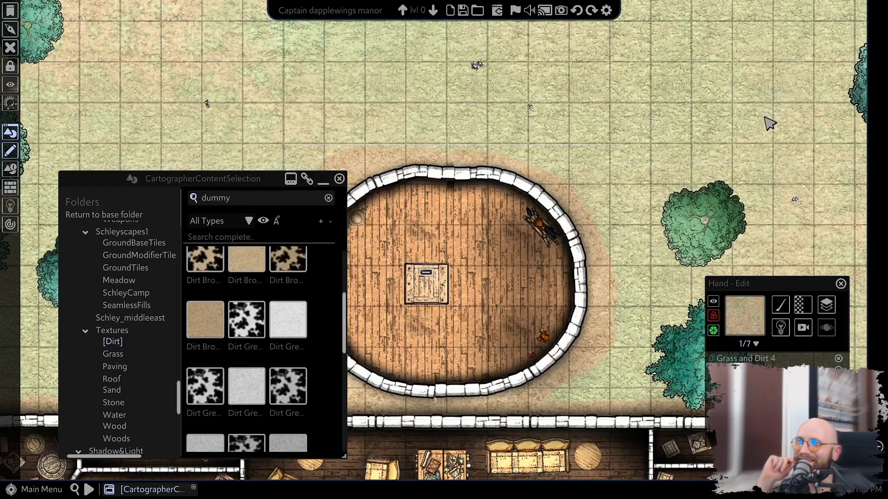
Unlock all objects on the map, then lock the reference floor plan image again.
left_click_drag(738, 235, 556, 53)
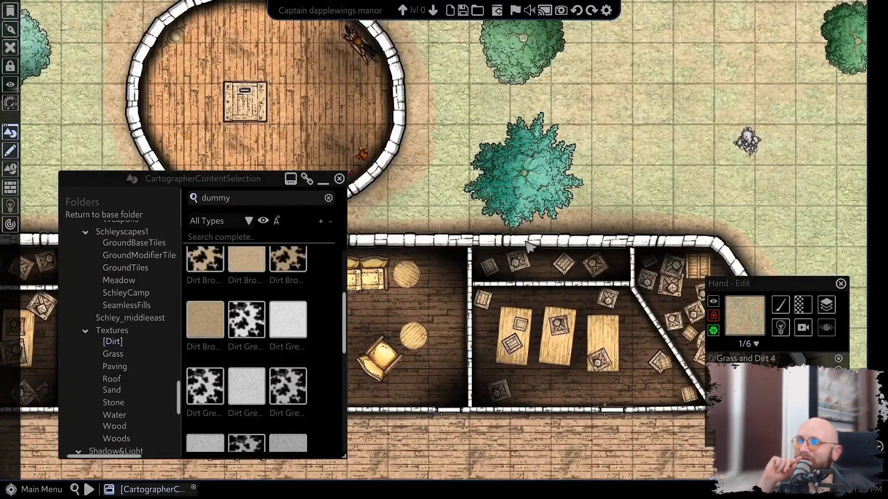
left_click_drag(526, 241, 422, 18)
left_click_drag(532, 260, 426, 95)
left_click_drag(598, 243, 554, 204)
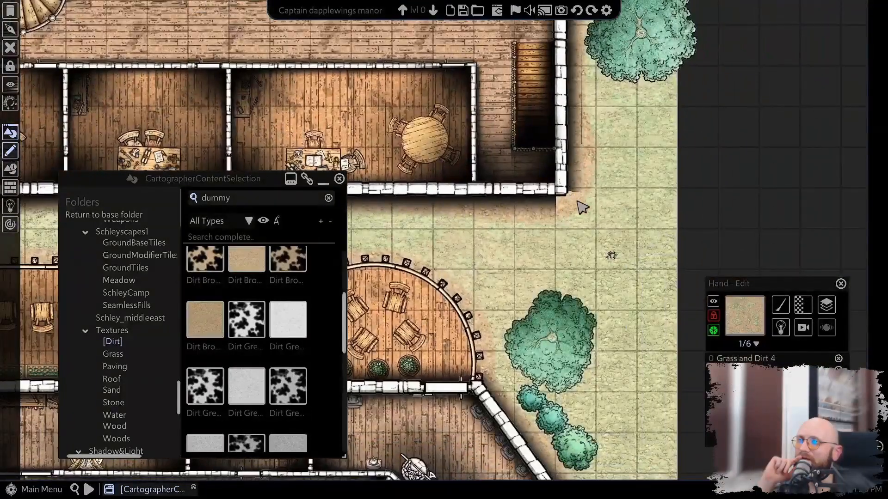
scroll(605, 232, "down", 3)
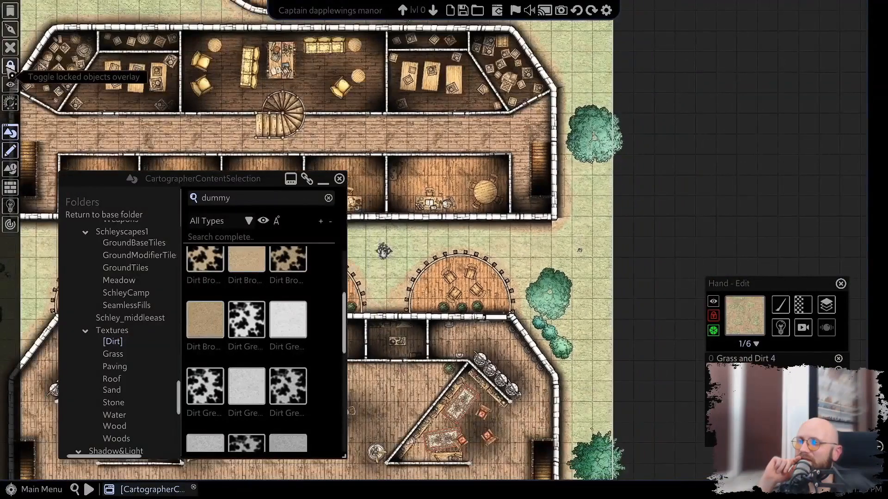
left_click(11, 70)
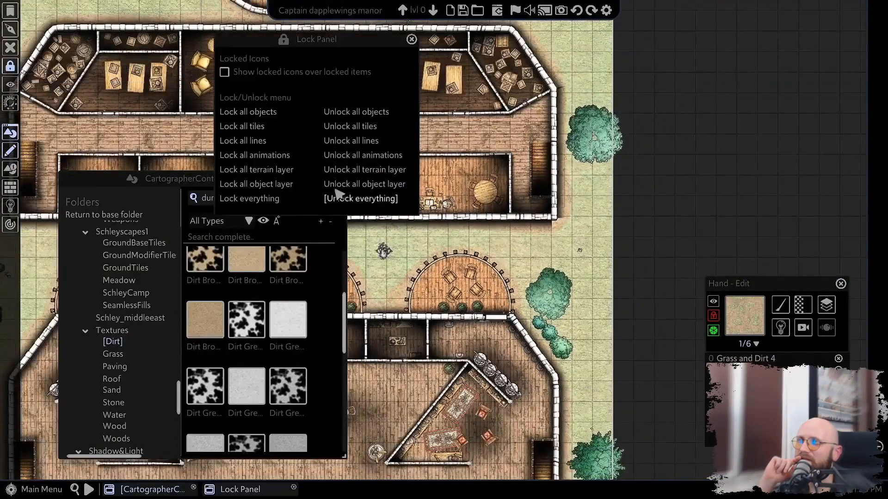
left_click(372, 114)
scroll(554, 222, "up", 2)
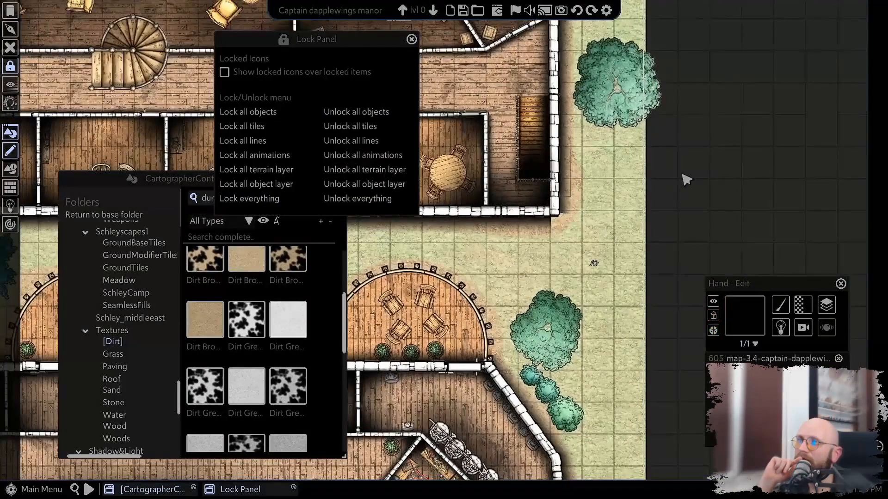
left_click(682, 175)
left_click(601, 227)
left_click(713, 315)
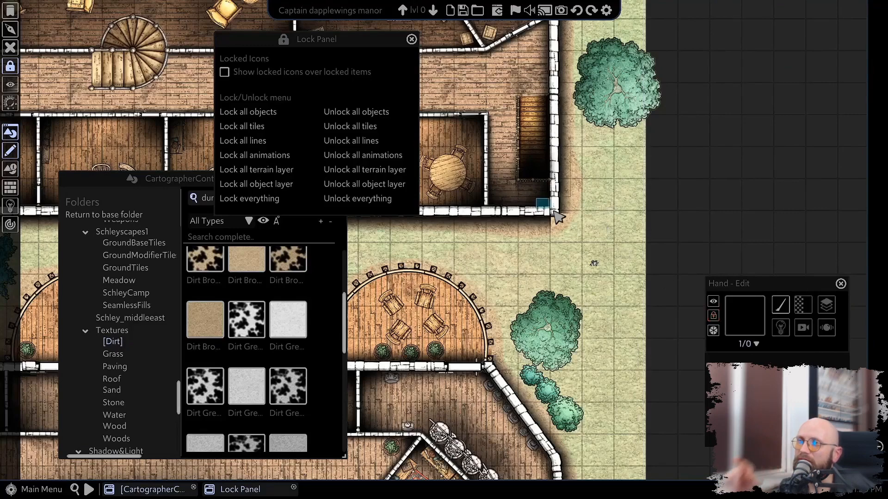
Check the wall corner pieces at the upper floor's southeast and southwest corners and the manor's western walls down to the front porch.
left_click(554, 211)
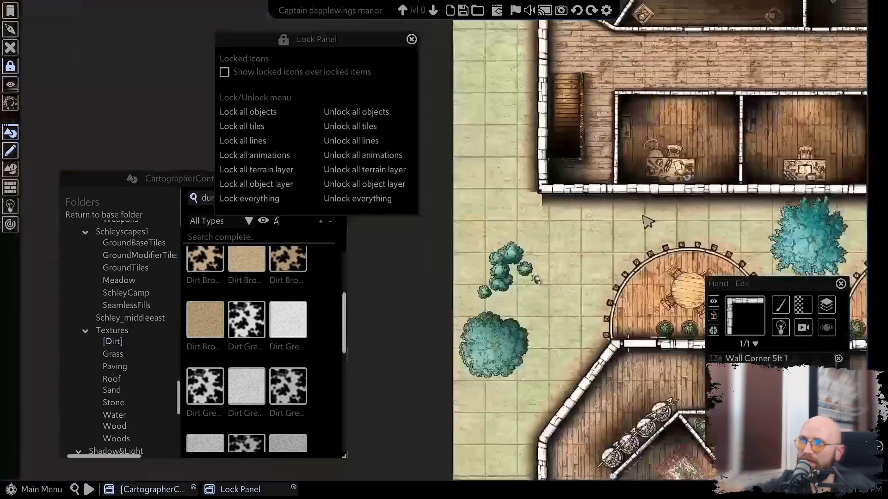
left_click(548, 188)
left_click_drag(558, 257, 590, 100)
left_click_drag(559, 329, 640, 89)
left_click_drag(572, 222, 773, 63)
left_click_drag(529, 249, 622, 74)
left_click(534, 212)
scroll(527, 231, "down", 4)
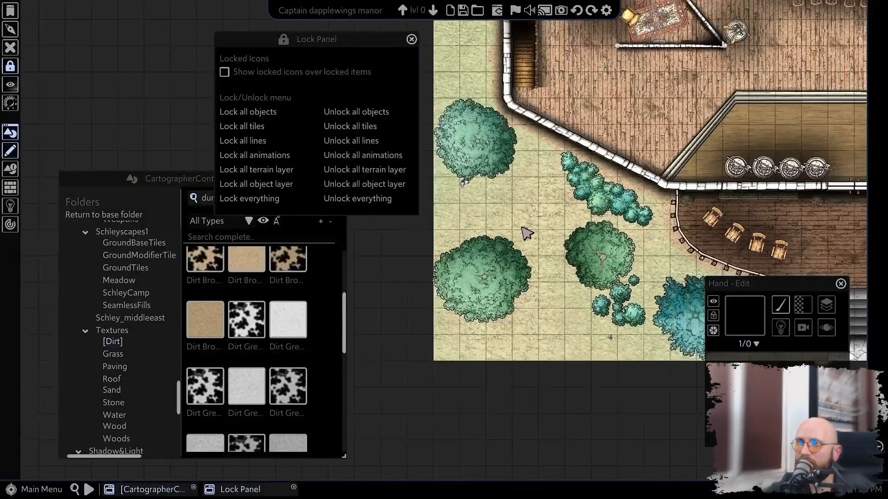
left_click(411, 39)
Lock everything on the map.
scroll(446, 241, "down", 5)
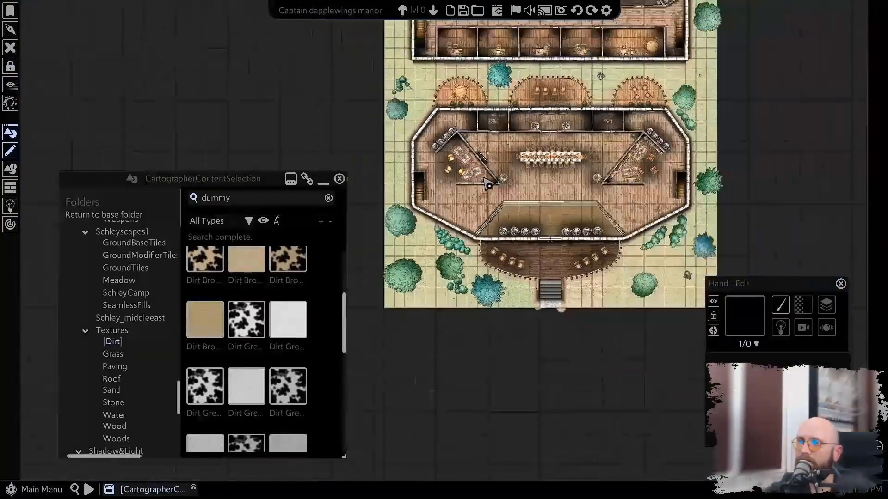
scroll(481, 209, "down", 2)
left_click_drag(401, 30, 675, 383)
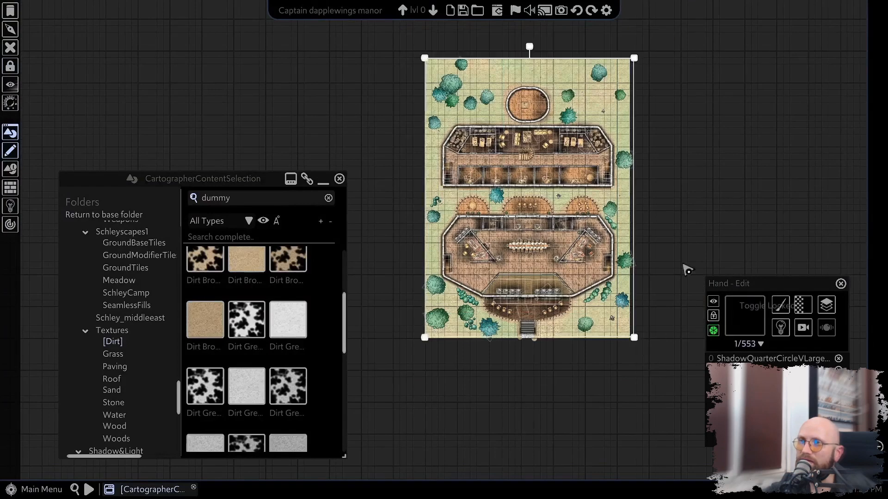
left_click(841, 283)
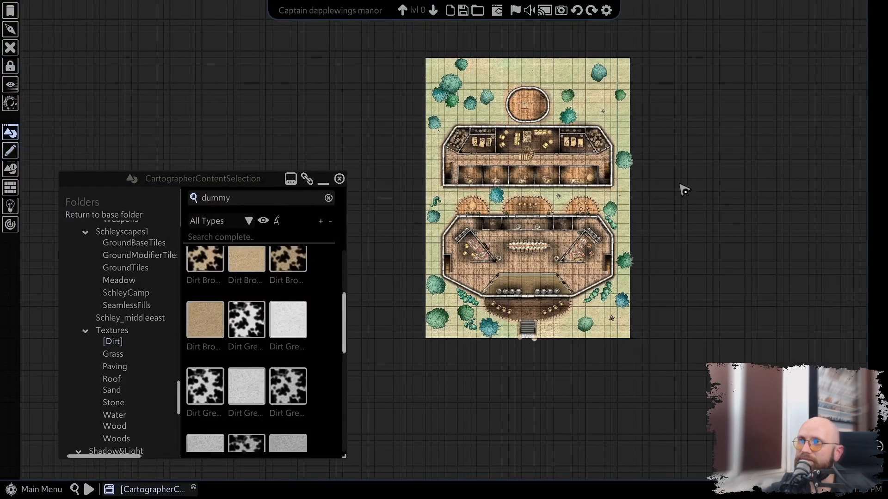
left_click(10, 66)
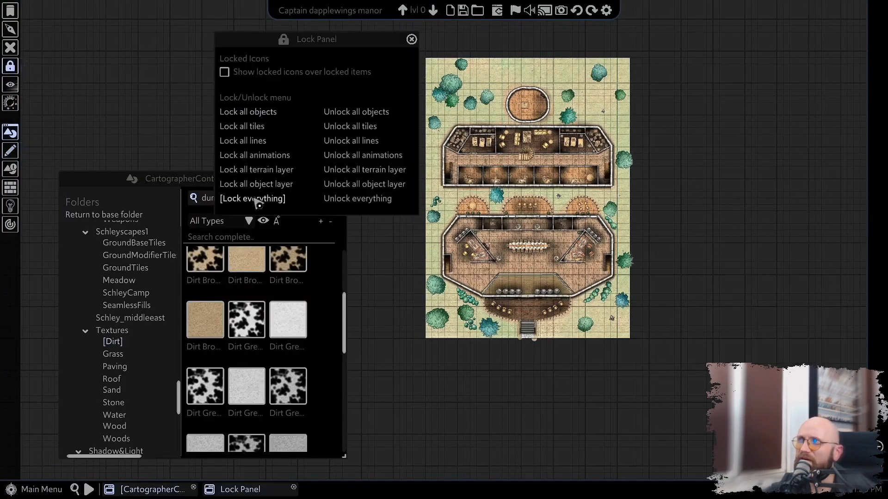
left_click(412, 40)
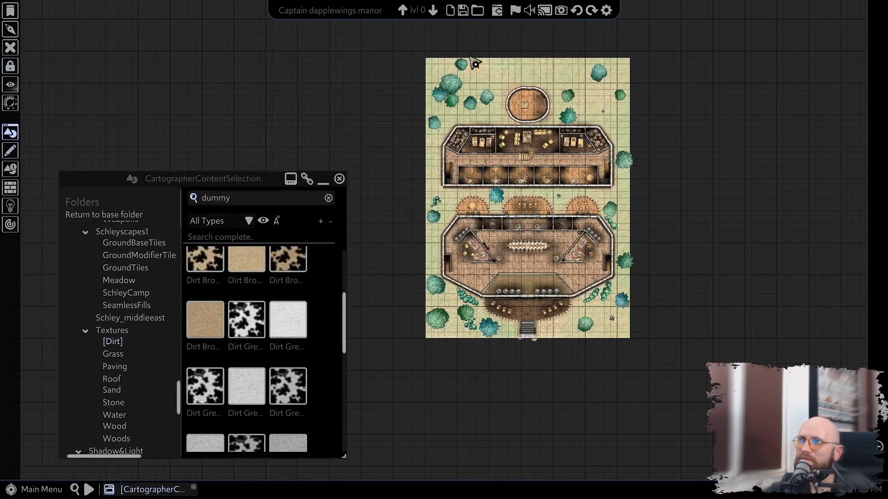
Select the reference floor plan image and raise its opacity to 100.
left_click(489, 76)
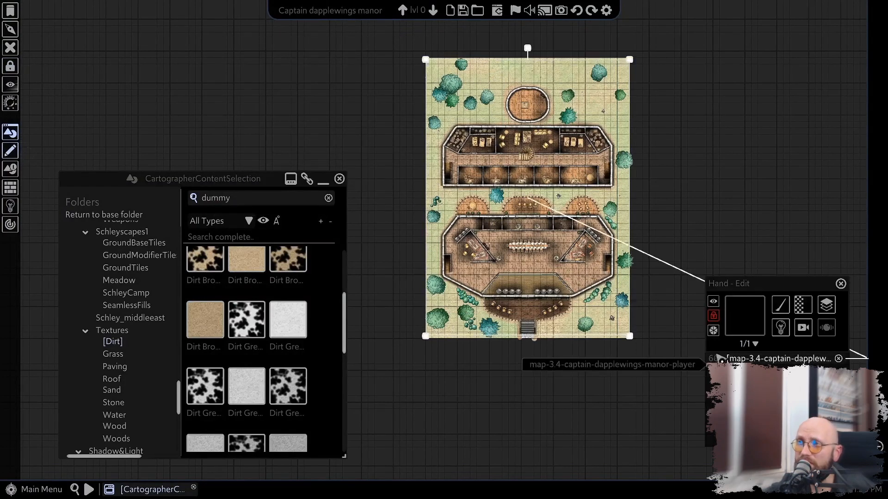
left_click(713, 331)
left_click_drag(419, 250, 539, 250)
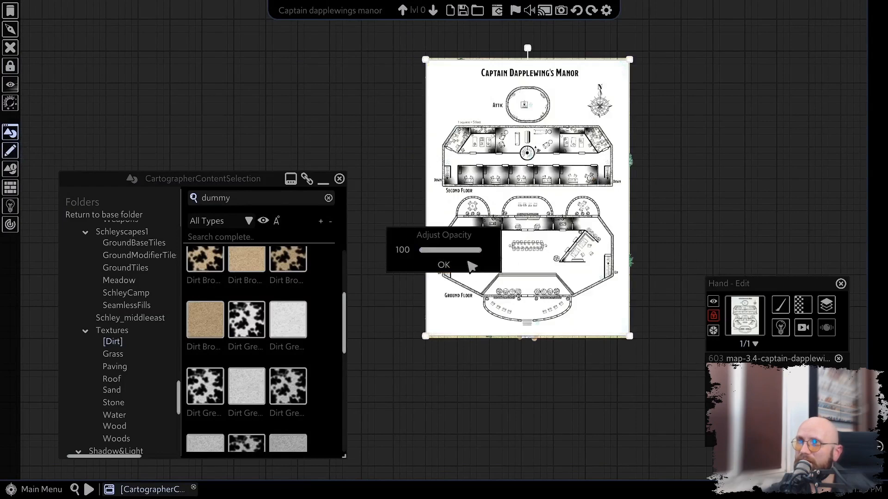
left_click(443, 266)
scroll(533, 256, "up", 2)
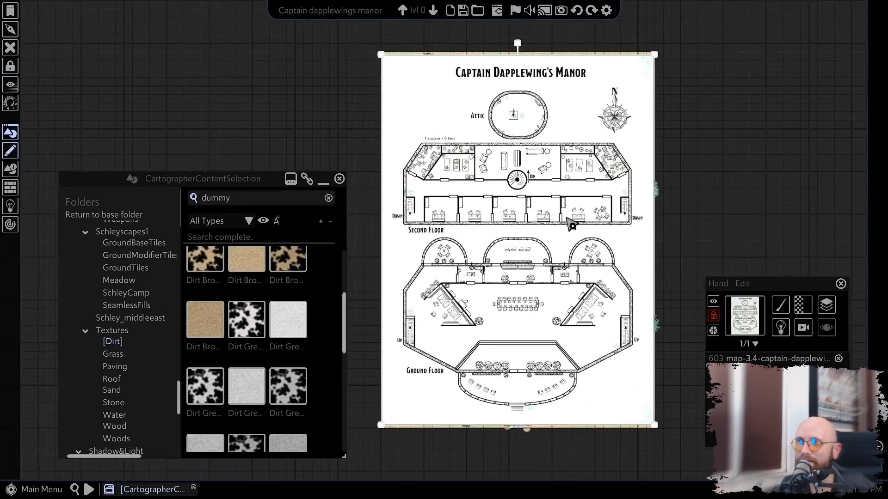
Close the content selection and edit windows, and lower the reference floor plan's opacity to 0.
left_click(339, 178)
left_click_drag(474, 239, 316, 99)
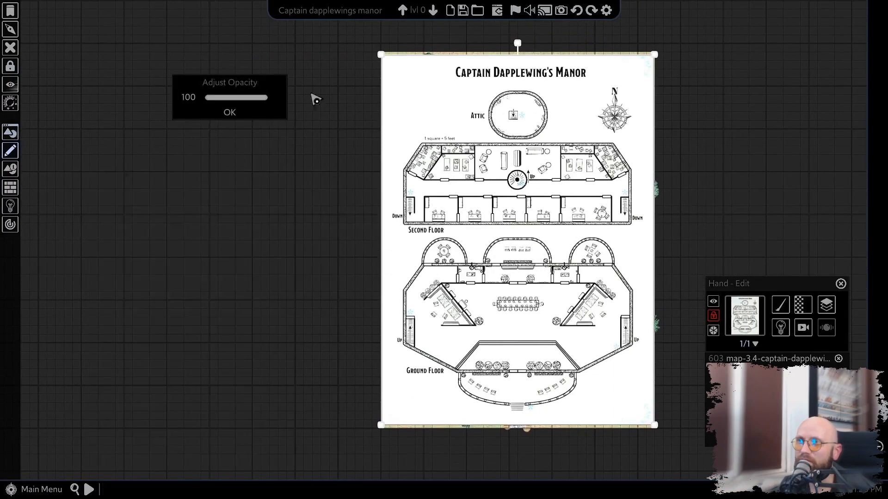
left_click(839, 284)
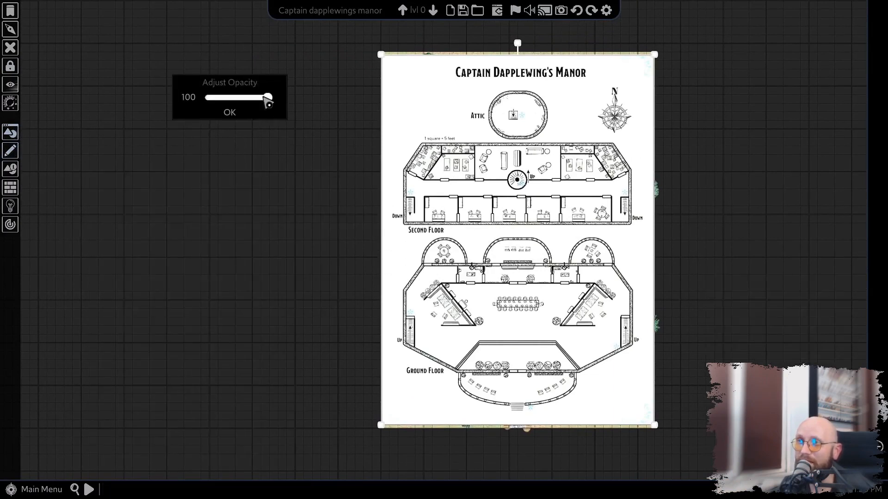
left_click_drag(258, 98, 199, 98)
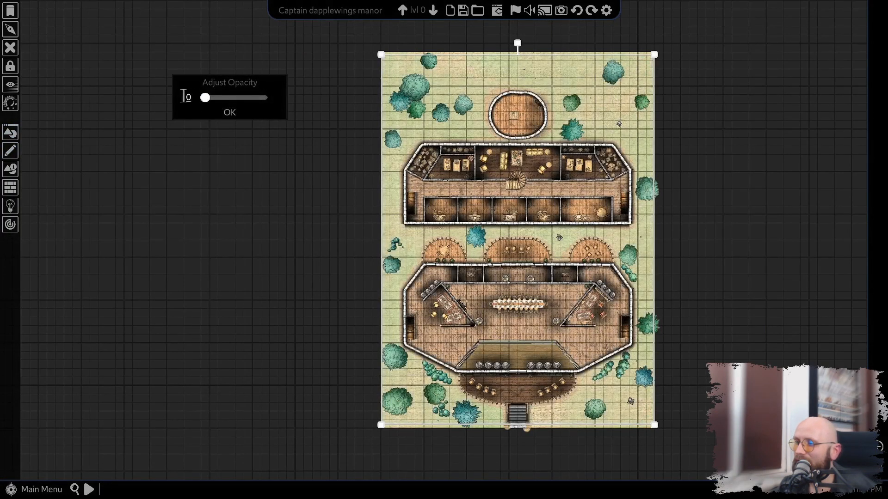
mouse_move(209, 105)
left_mouse_down()
mouse_move(285, 108)
mouse_move(197, 109)
left_mouse_up()
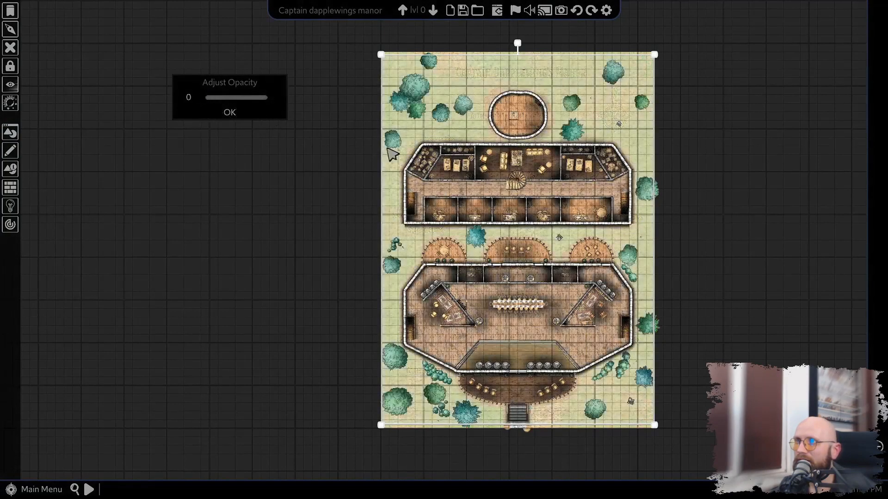